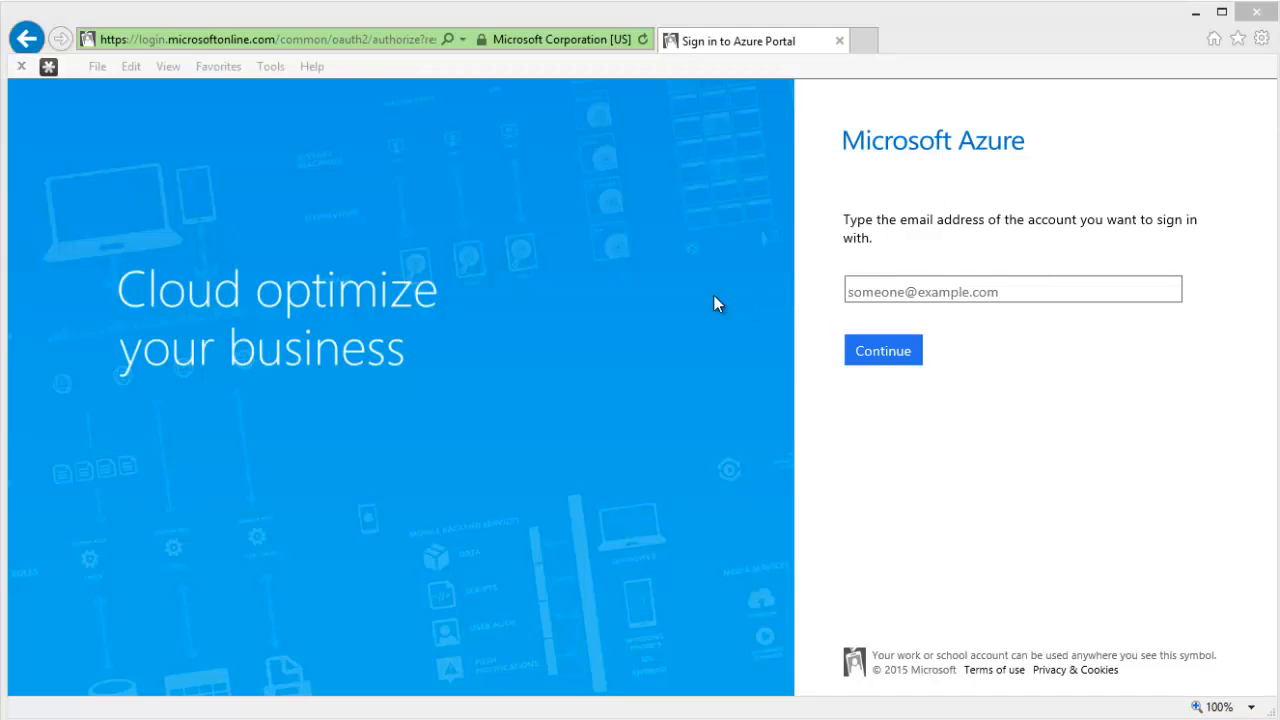
- Sign in to the management portal with the Microsoft account e-mail and password
click(929, 289)
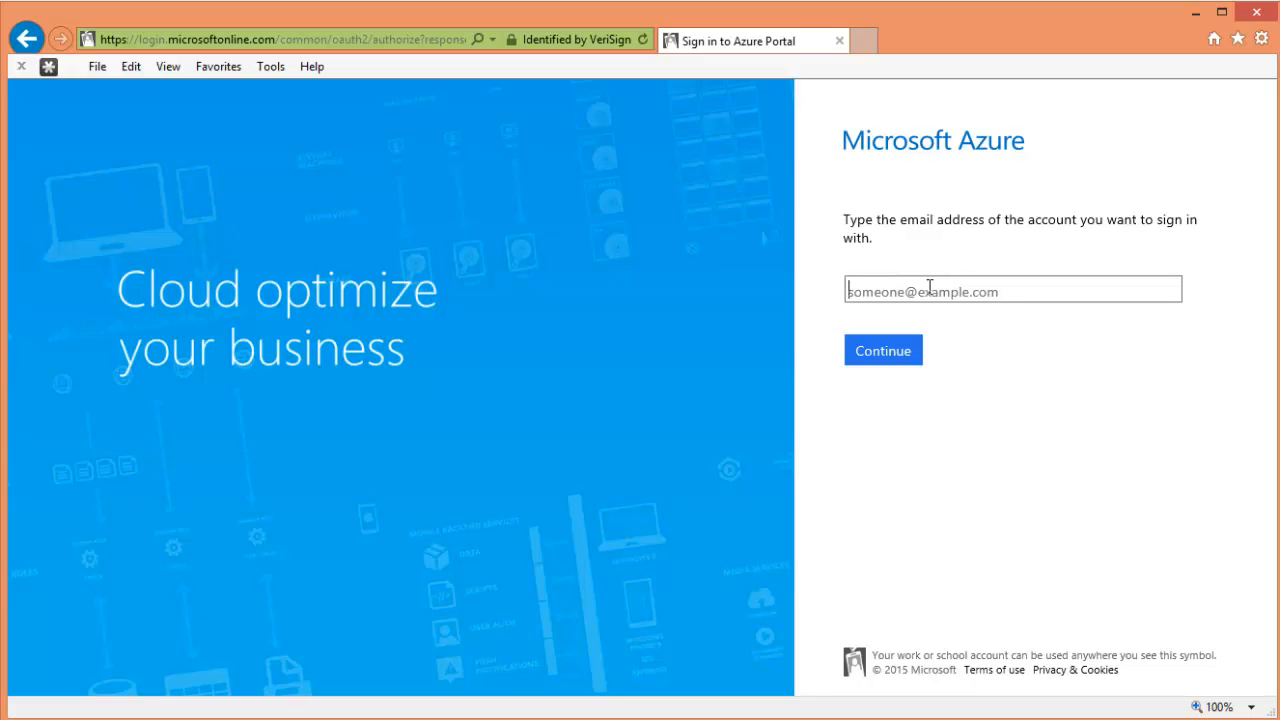
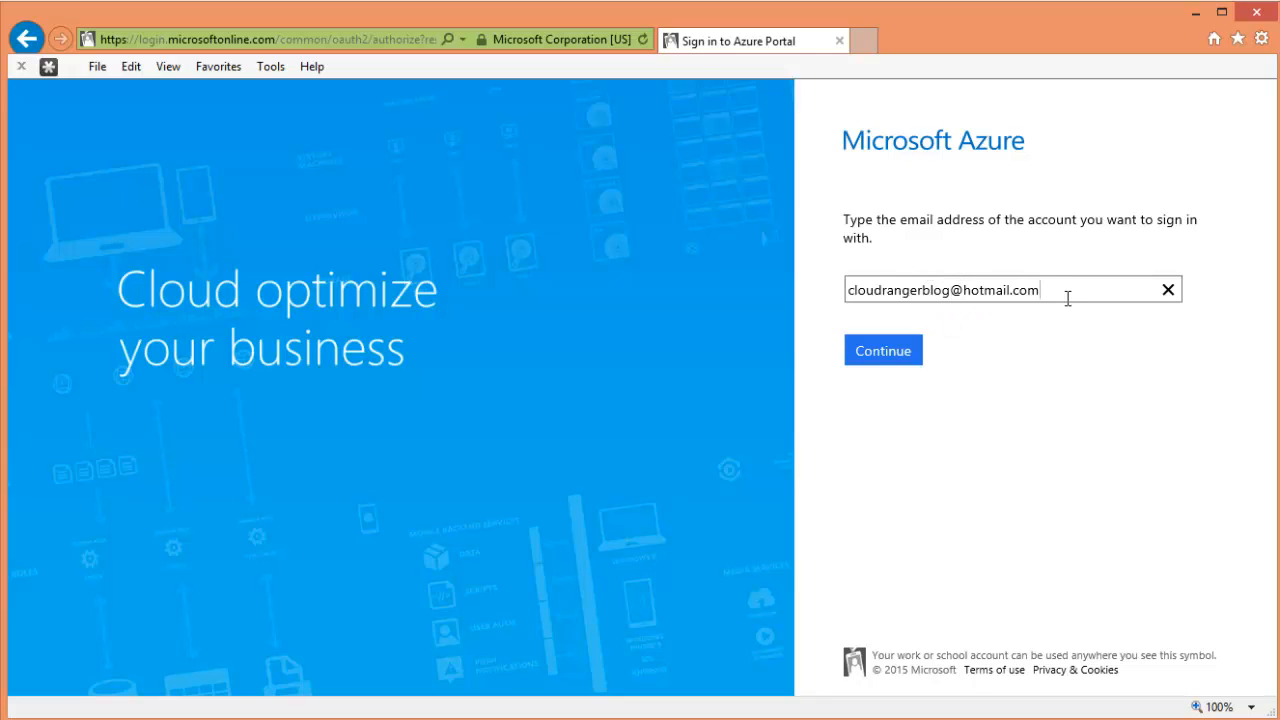
click(876, 361)
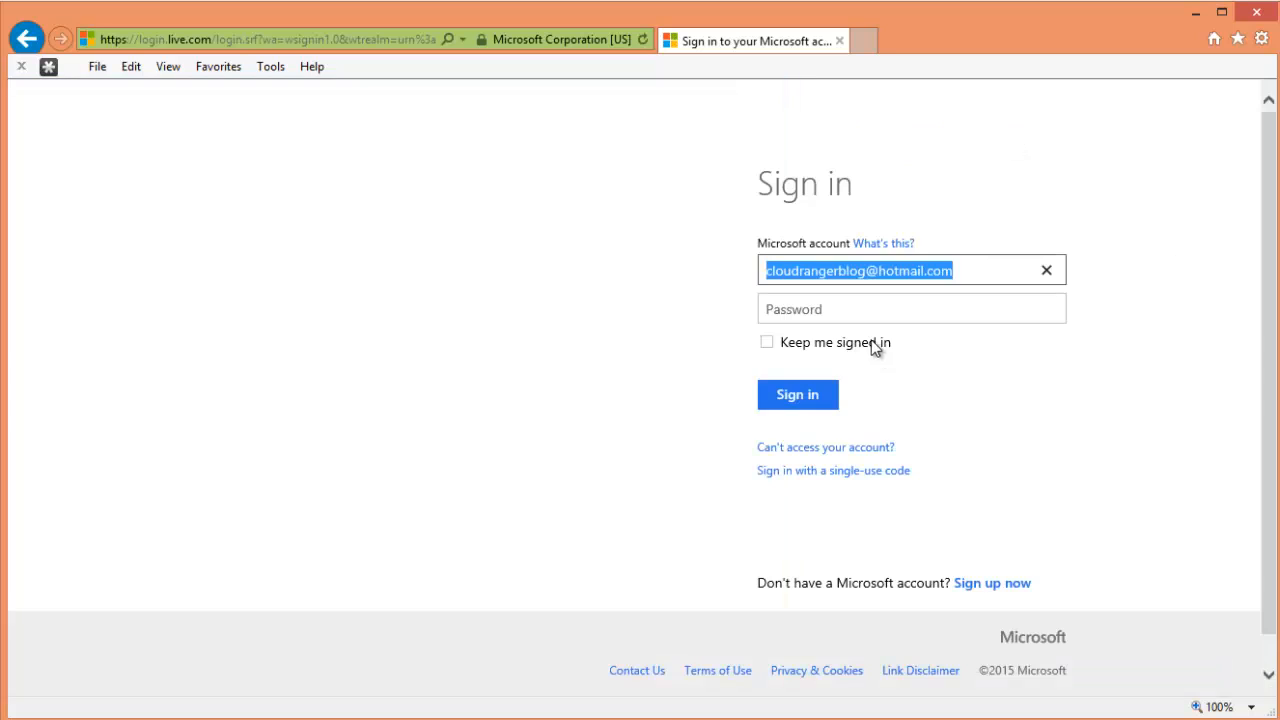
click(837, 312)
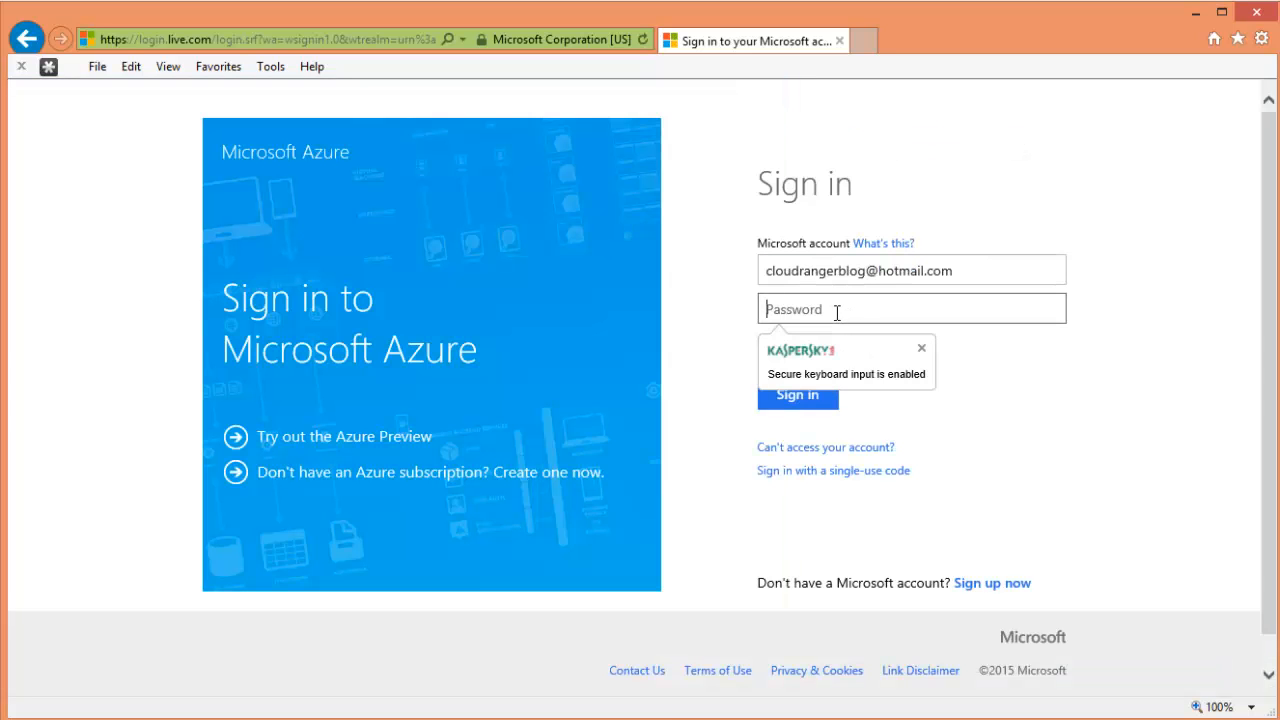
text(•••••••••)
key(Return)
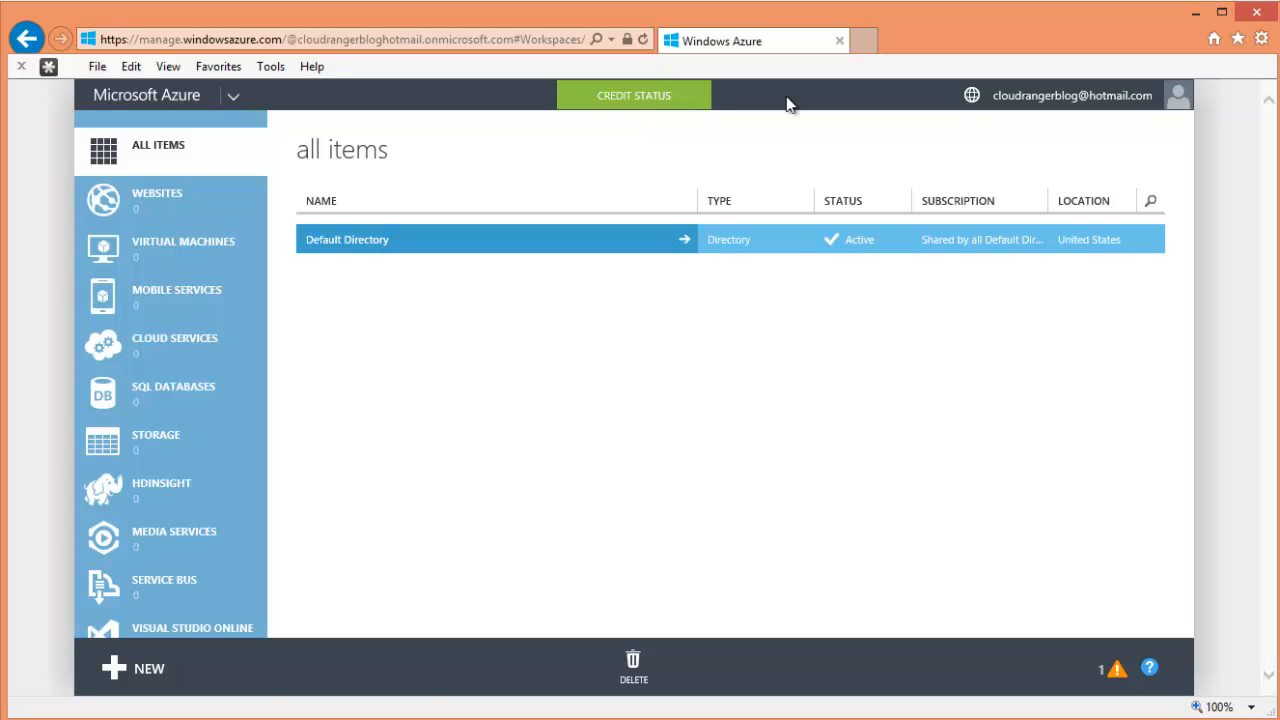
- Show the credit status, then open View my bill to list the Free Trial subscription
click(655, 105)
click(1060, 100)
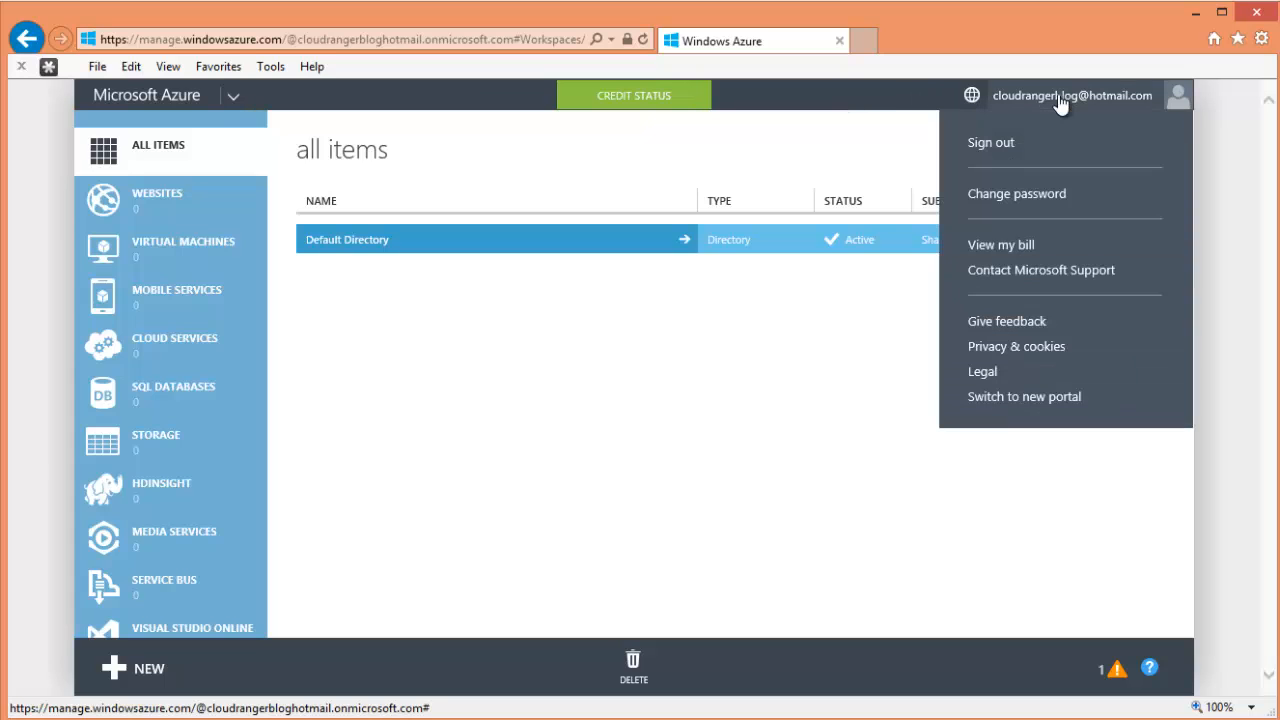
click(1022, 250)
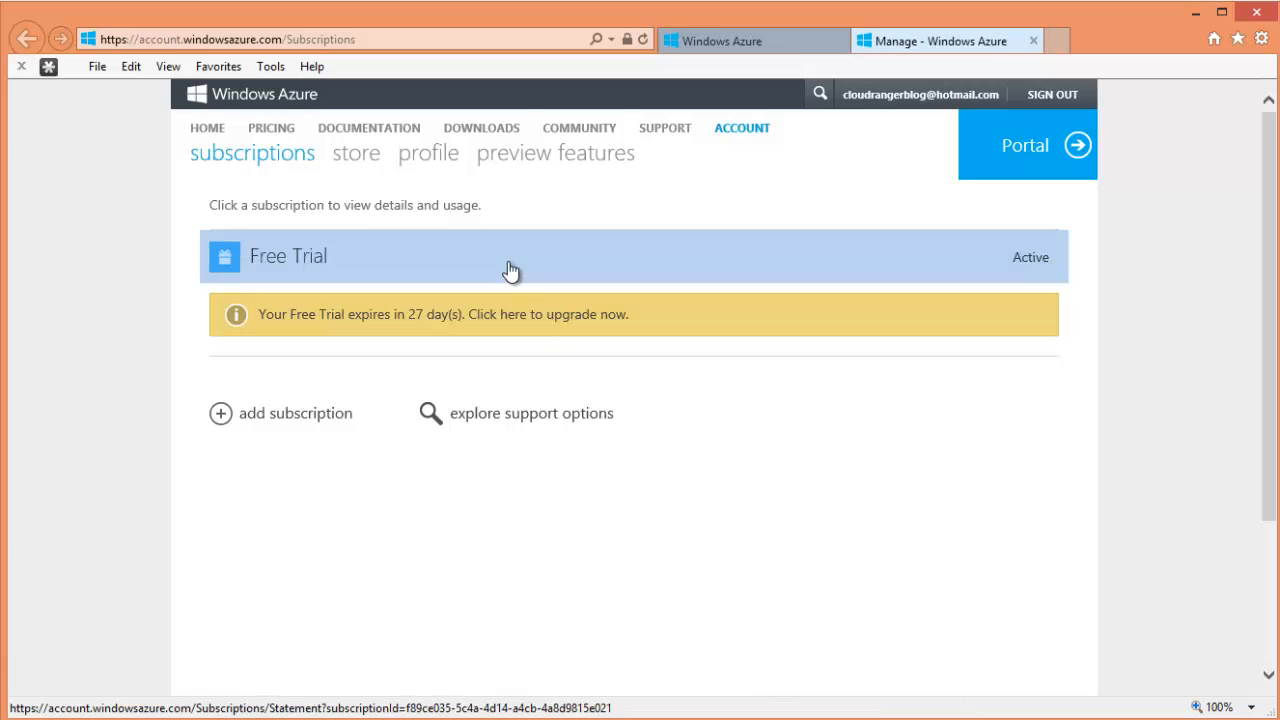
- Open the Free Trial subscription summary and scroll through it
click(510, 270)
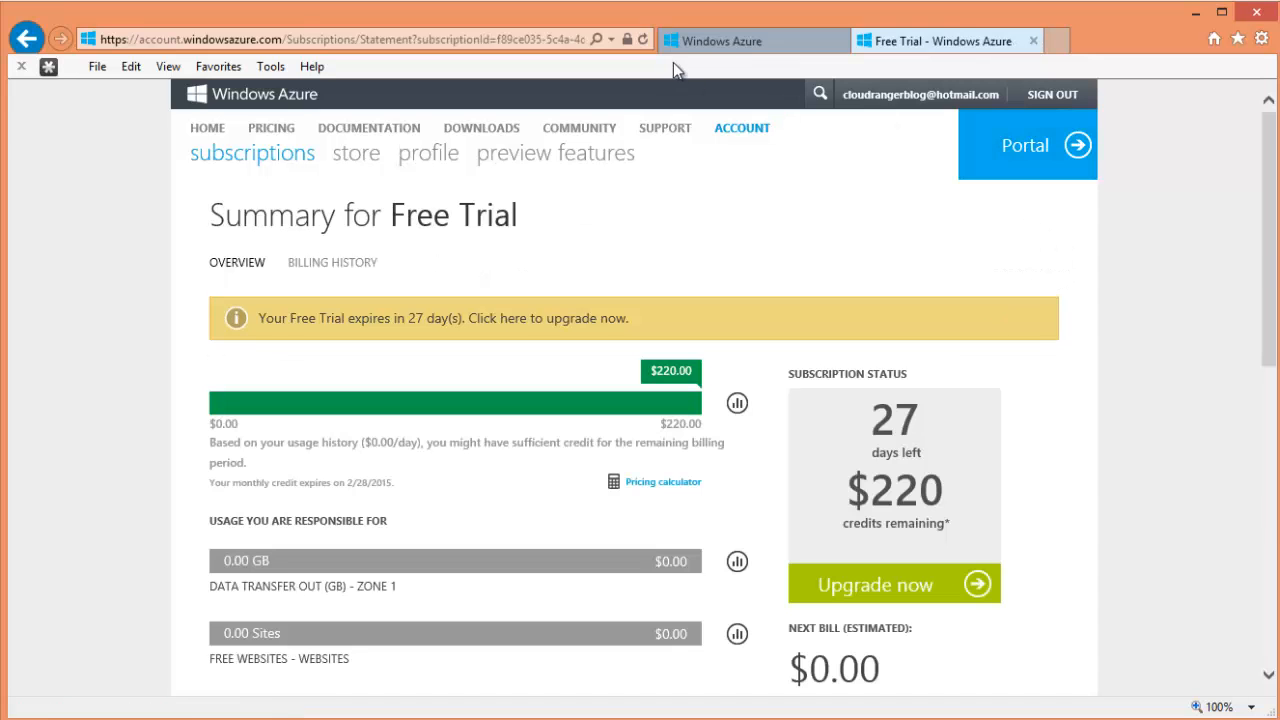
click(725, 45)
click(912, 43)
scroll(1112, 271, down, 3)
scroll(553, 486, up, 3)
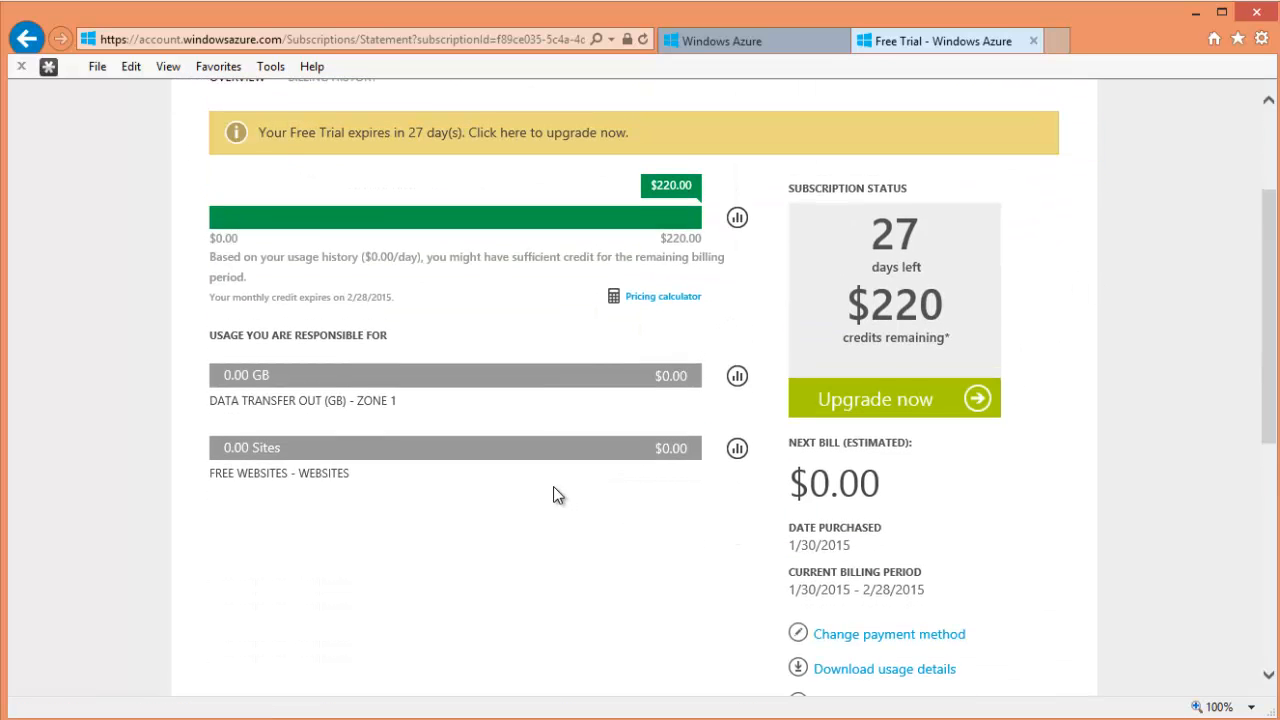
scroll(537, 486, down, 3)
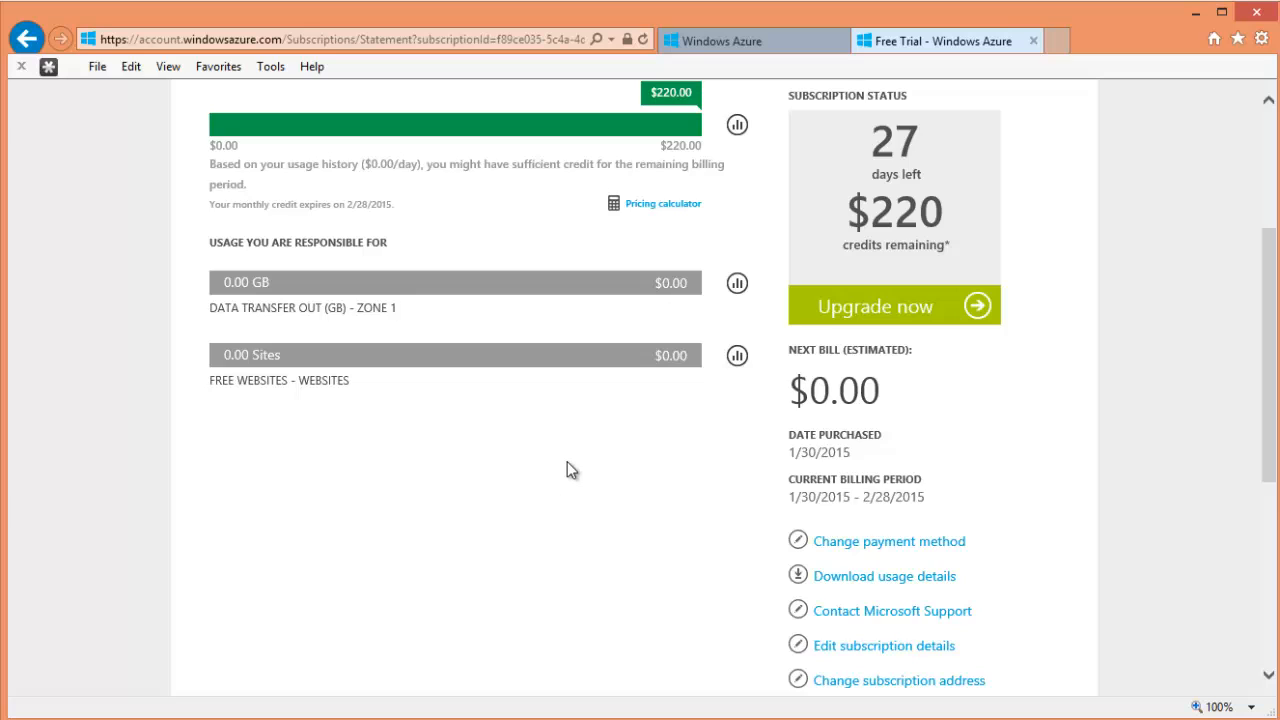
scroll(540, 455, down, 1)
scroll(250, 410, up, 2)
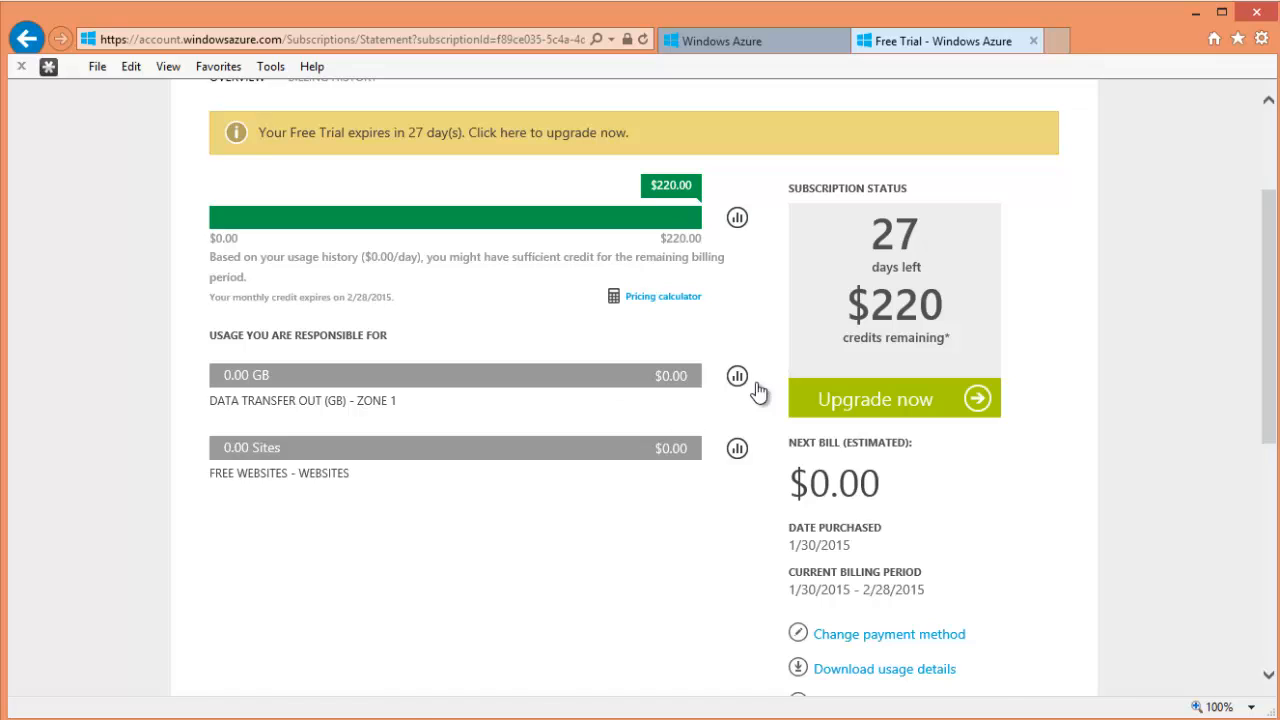
- Highlight the $0.00 data-transfer and websites charges
double_click(662, 376)
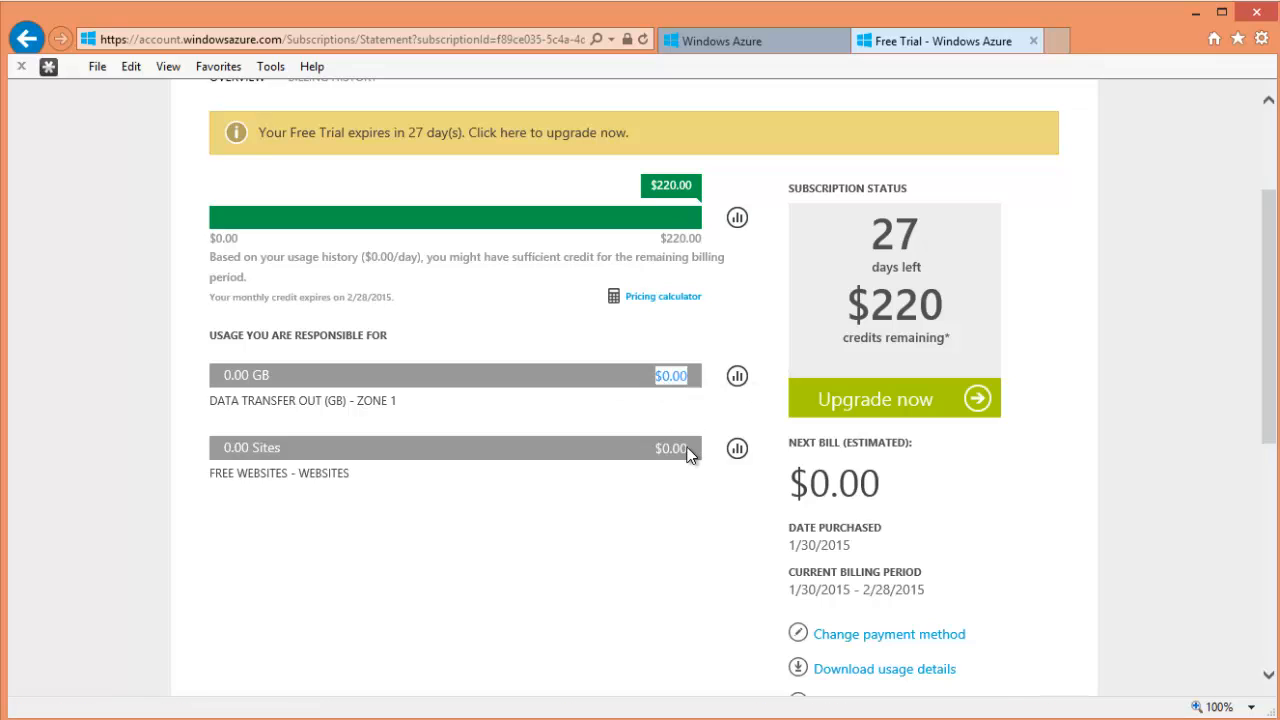
drag(686, 457, 657, 455)
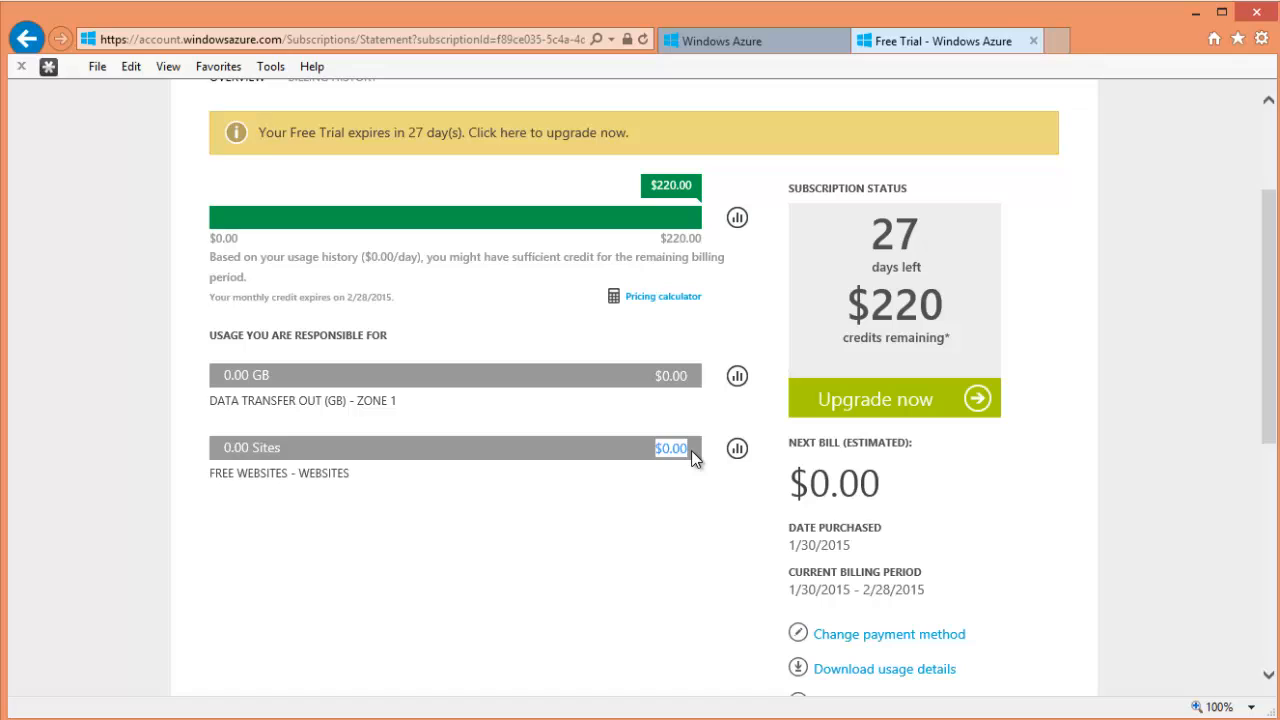
drag(693, 378, 619, 380)
drag(686, 456, 645, 456)
drag(687, 385, 627, 386)
- View the data-transfer and websites usage charts, then close the Free Trial tab
click(737, 376)
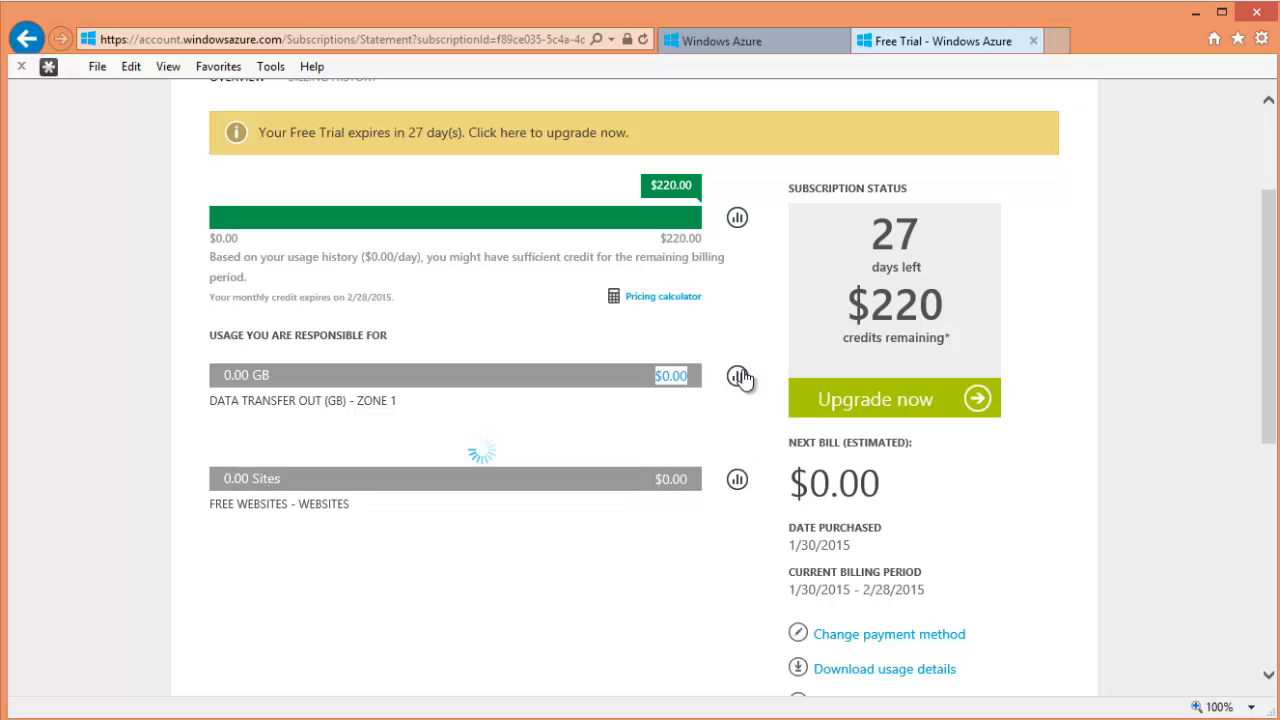
scroll(771, 362, down, 5)
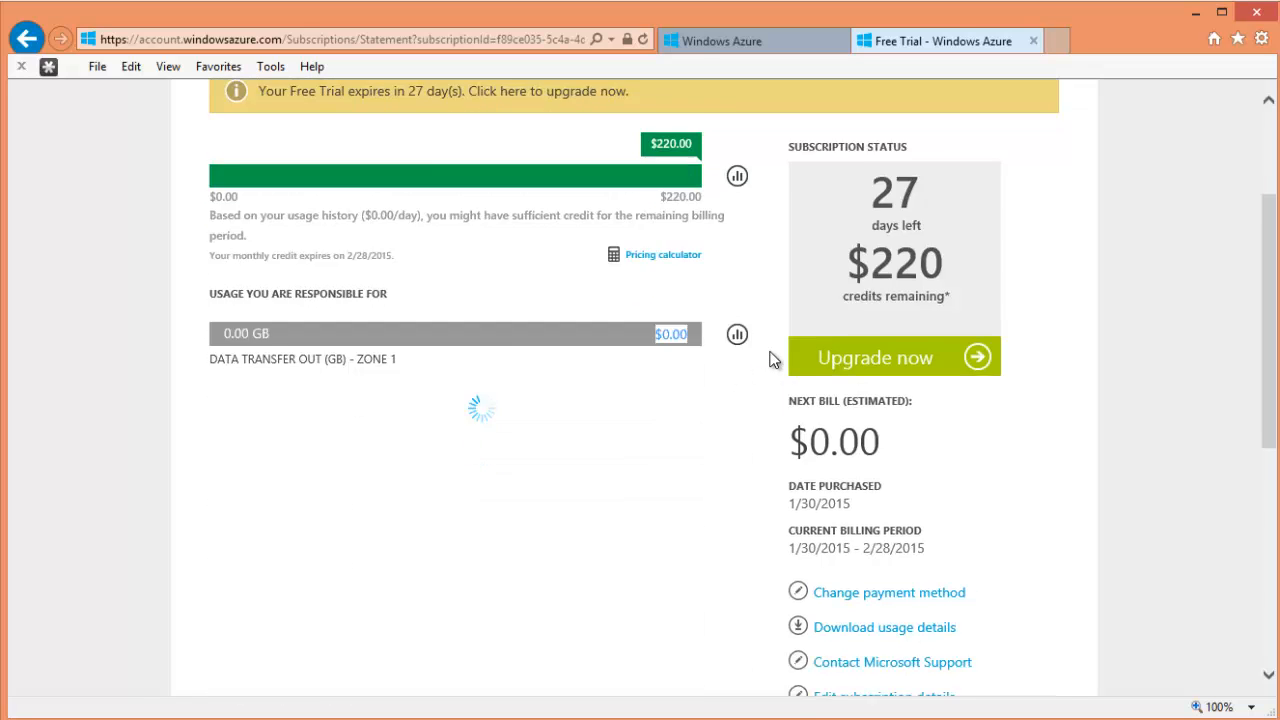
scroll(770, 358, down, 1)
click(744, 416)
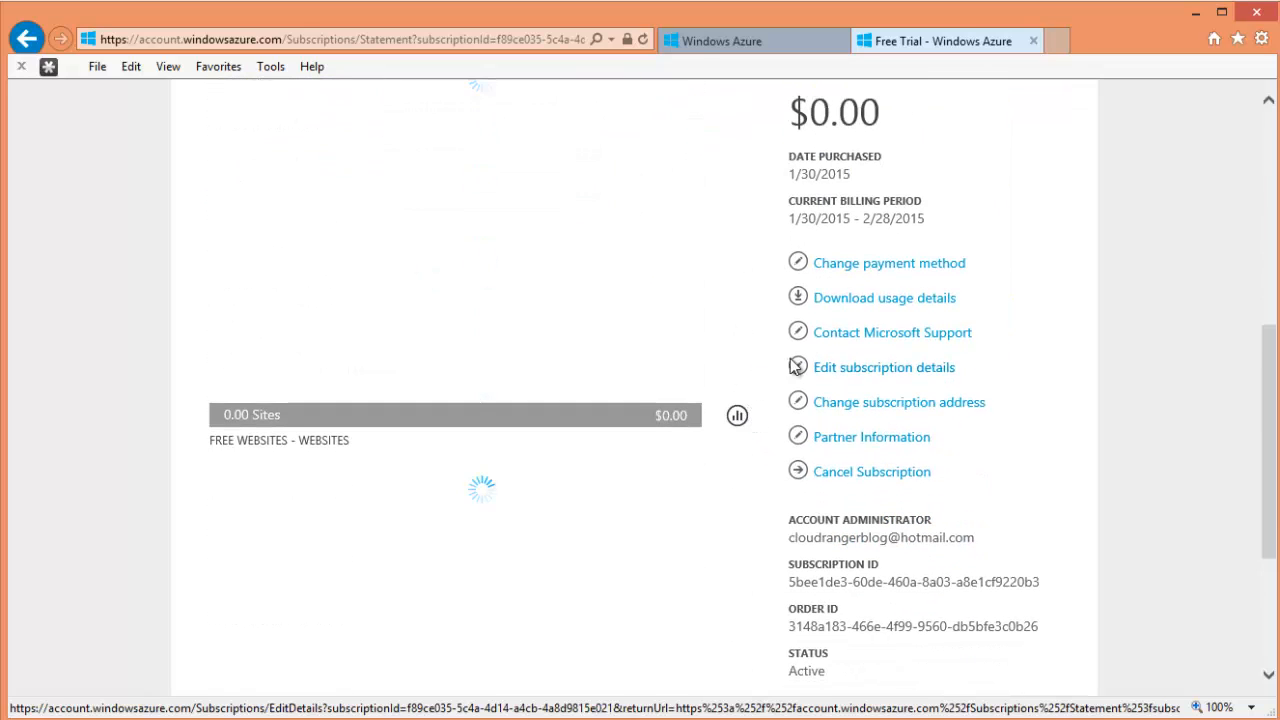
scroll(795, 366, down, 3)
scroll(777, 380, up, 6)
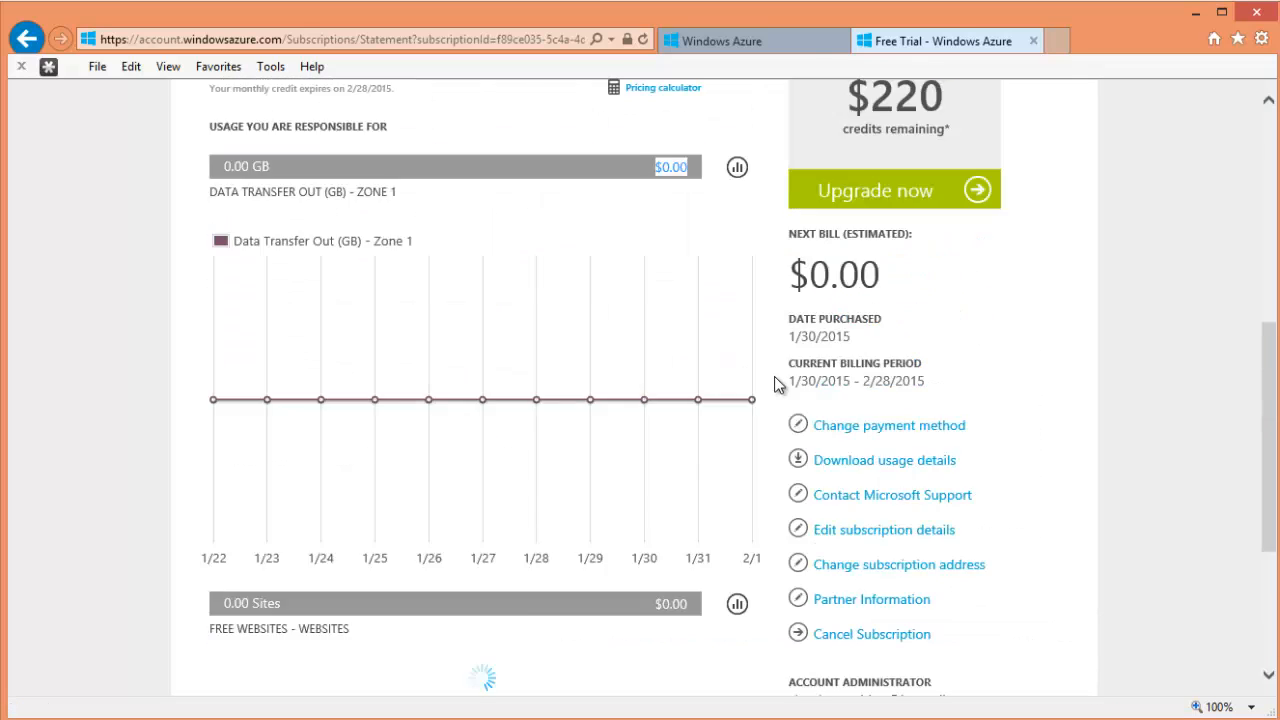
scroll(777, 385, up, 4)
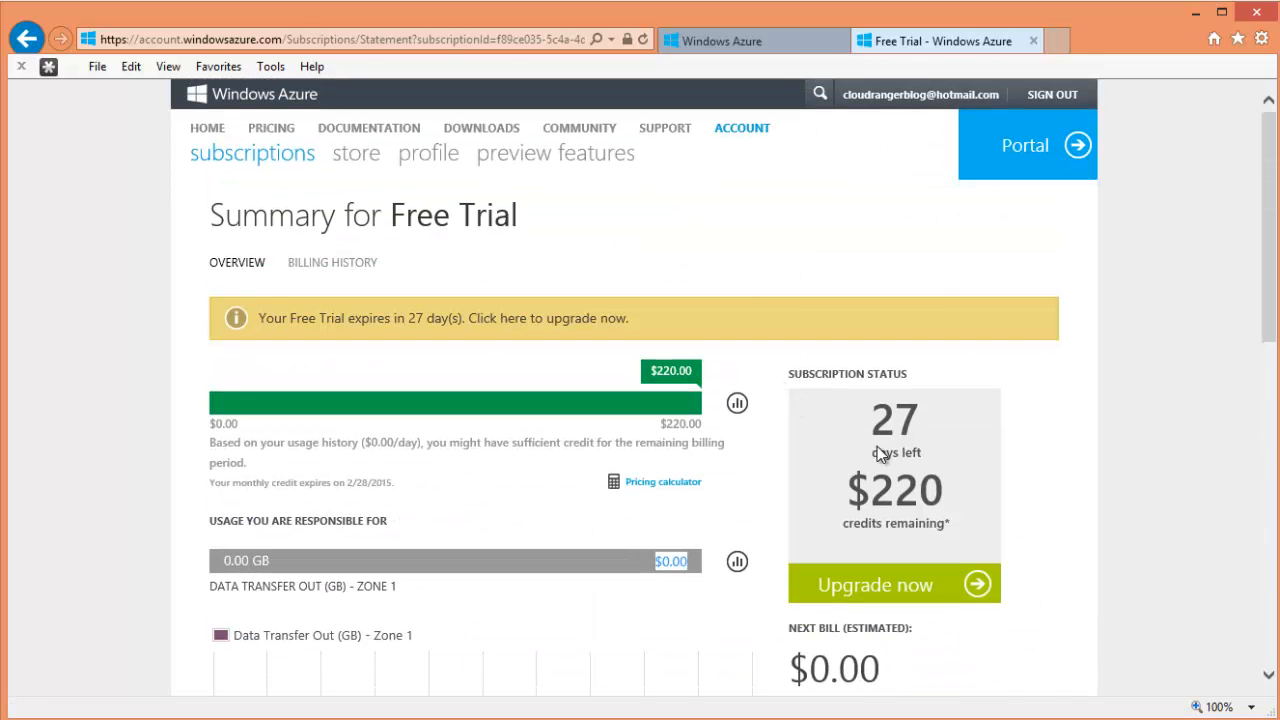
click(1033, 41)
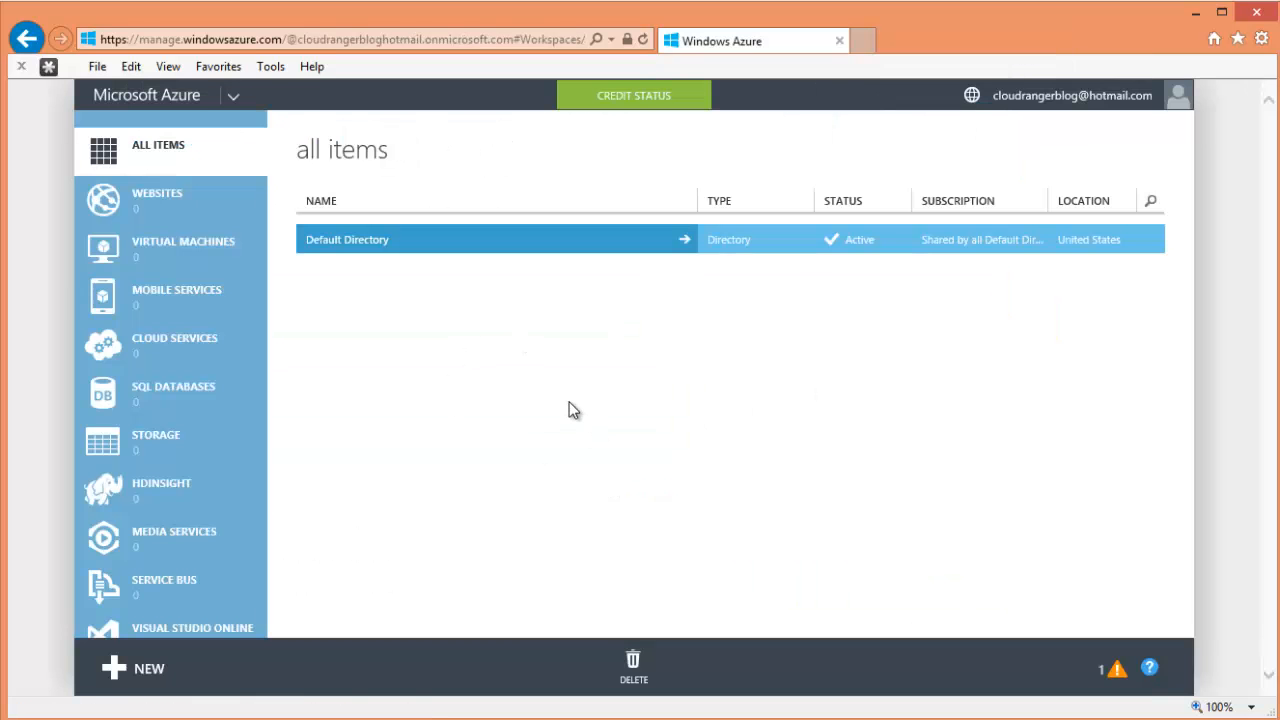
- Launch the new preview portal from the account menu in a second tab, returning to the classic portal
click(1072, 100)
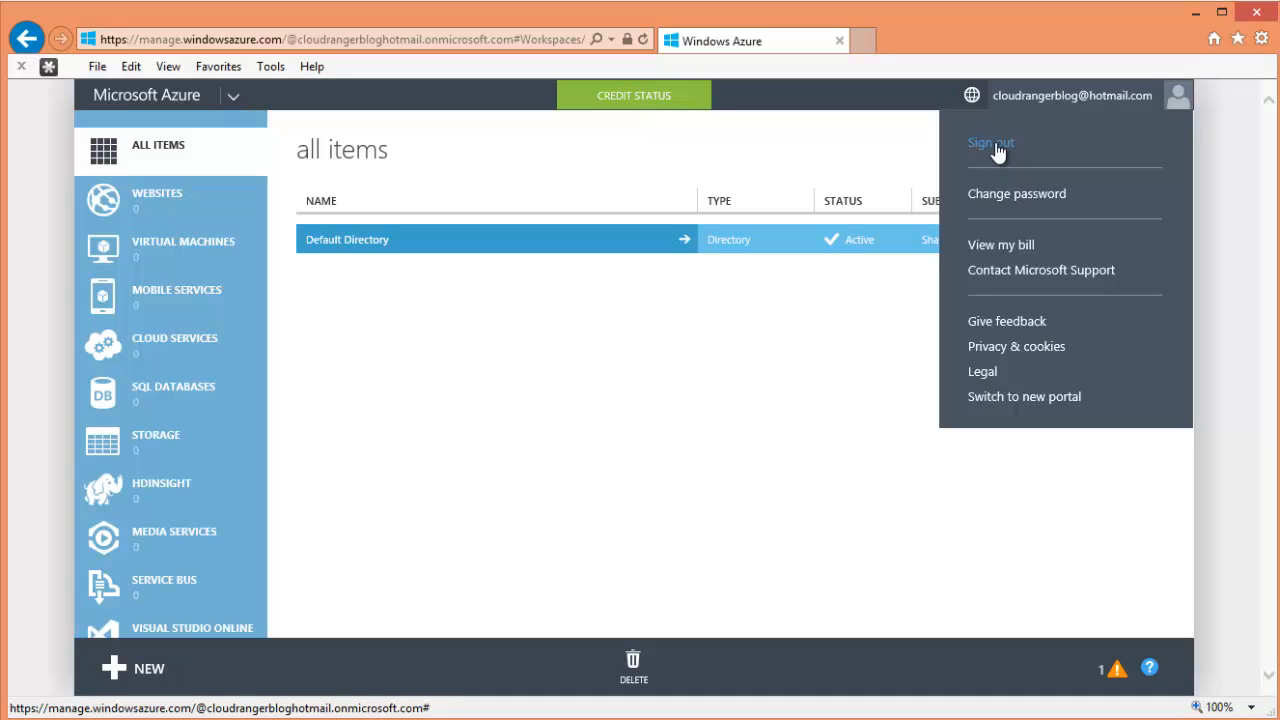
click(1010, 397)
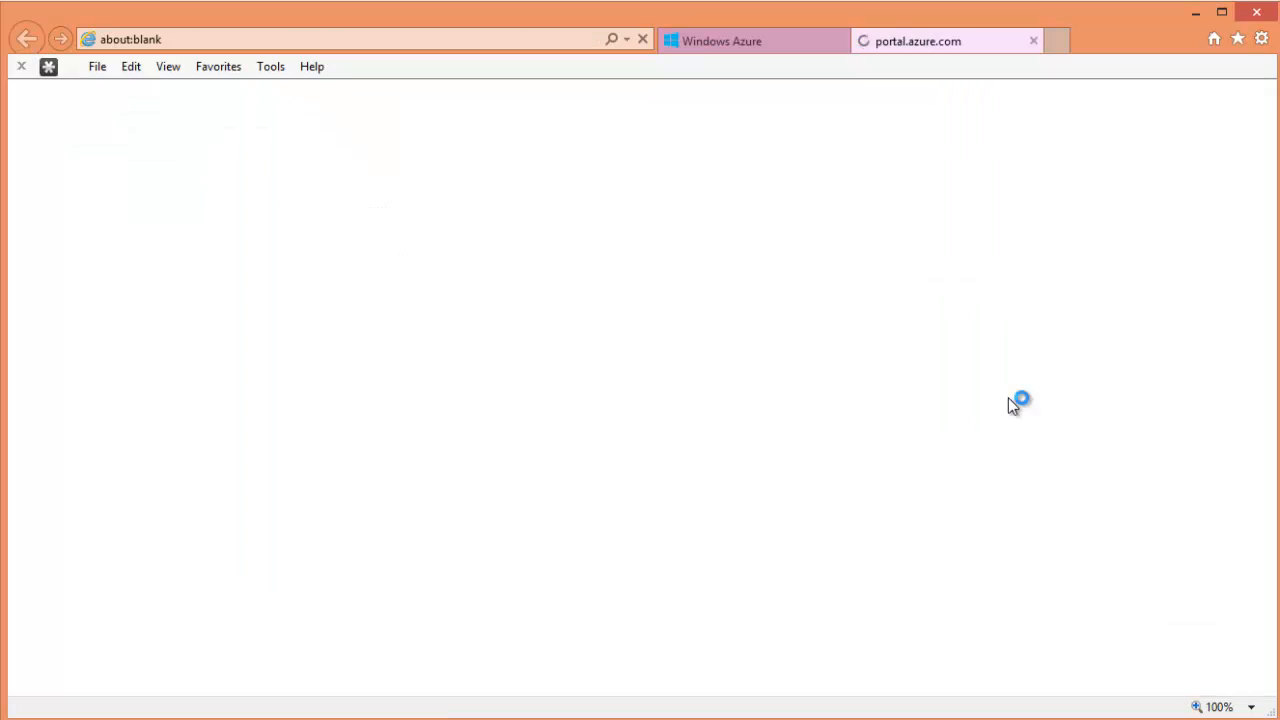
click(740, 48)
click(945, 42)
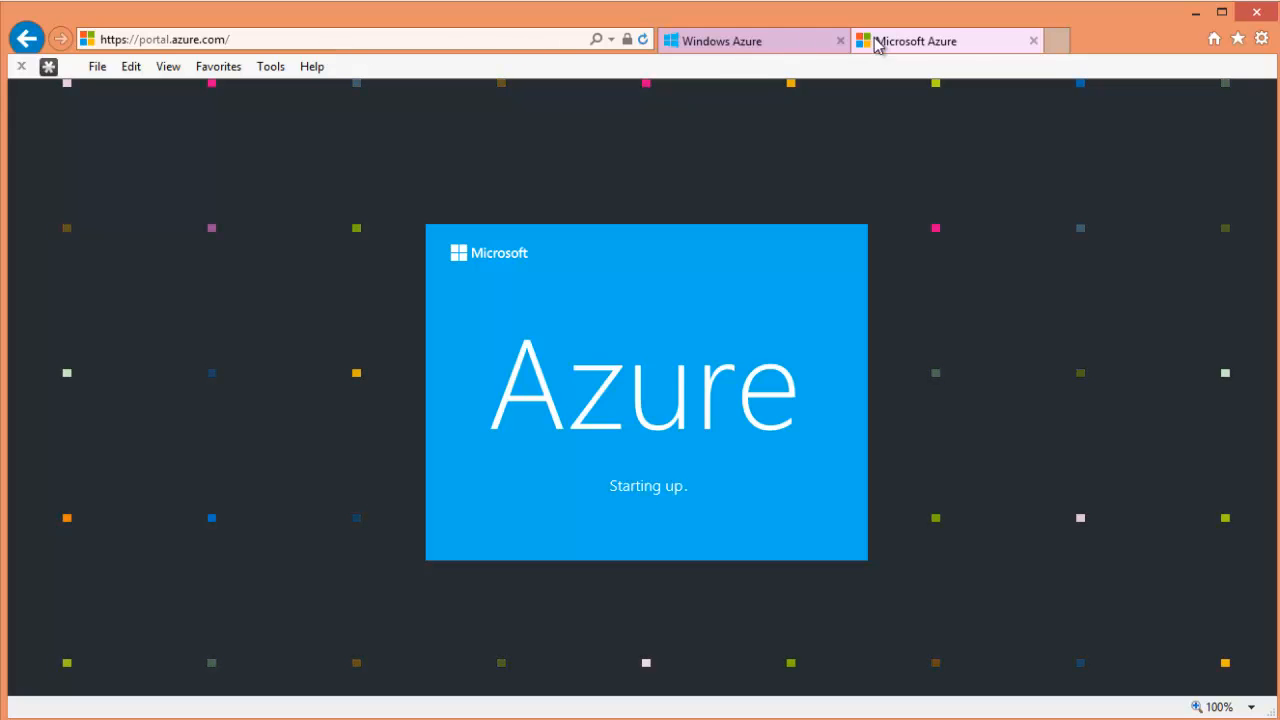
click(774, 50)
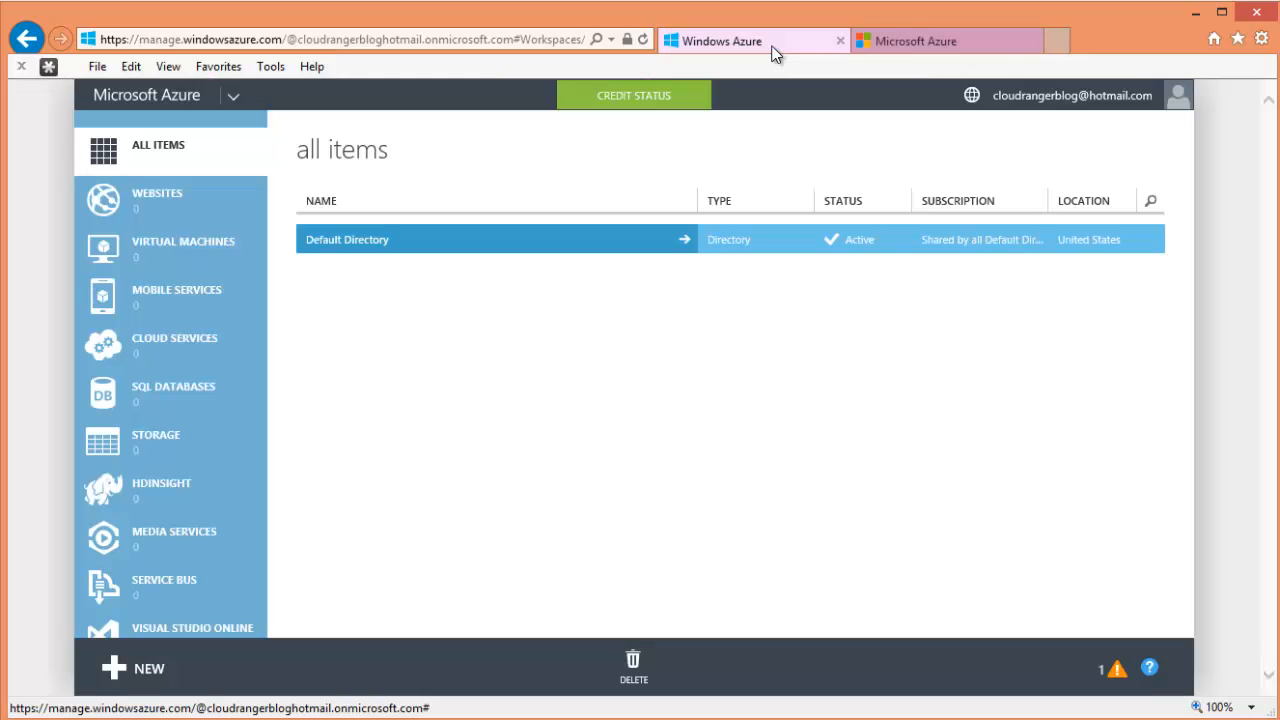
click(1065, 93)
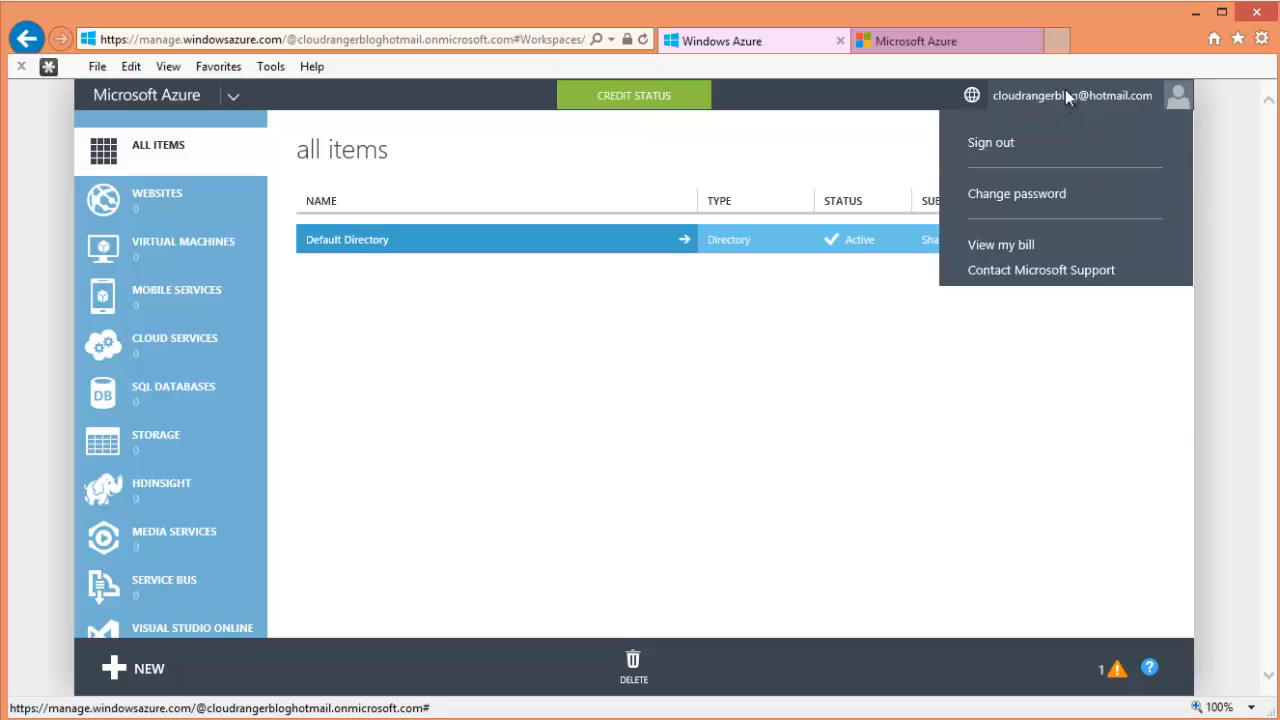
click(928, 42)
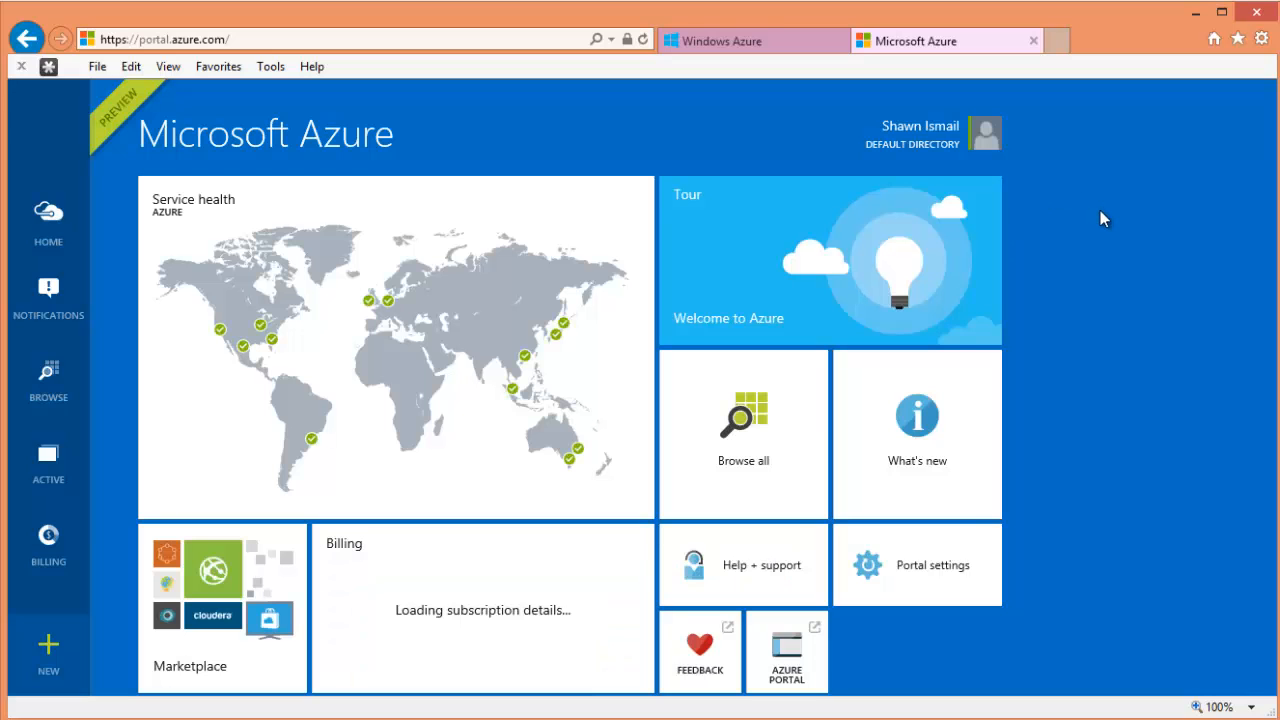
click(760, 38)
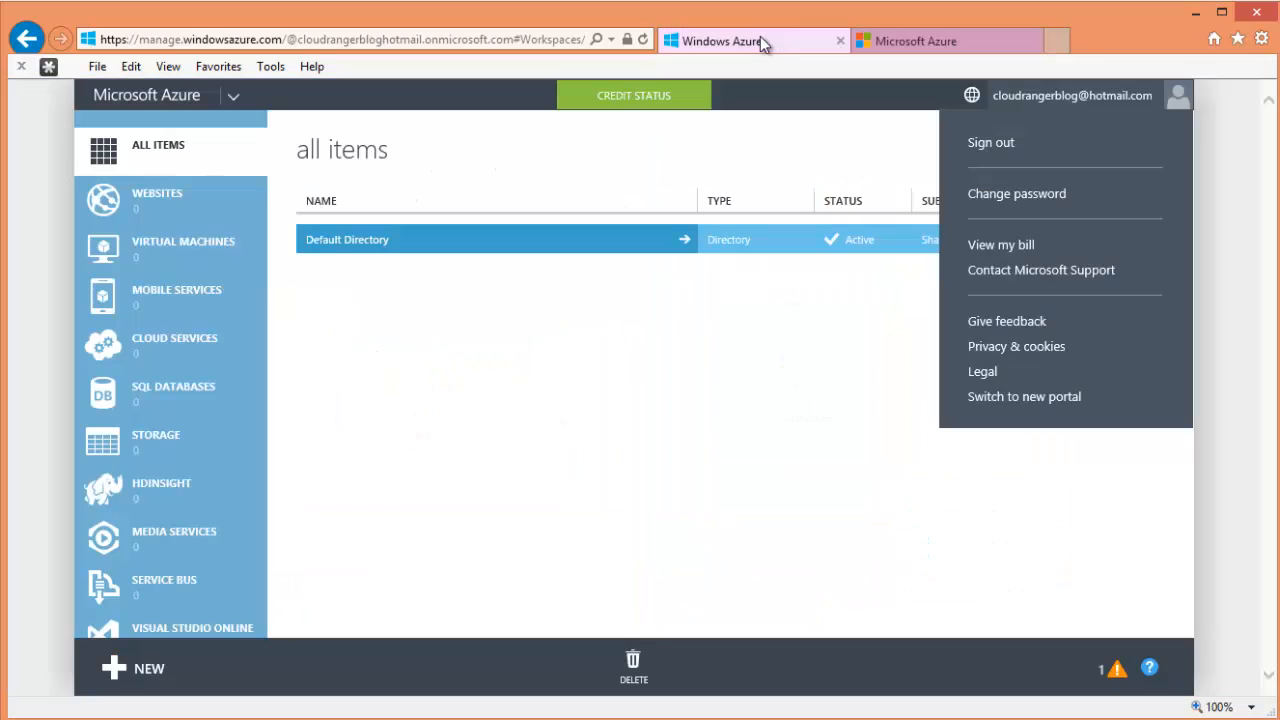
click(652, 362)
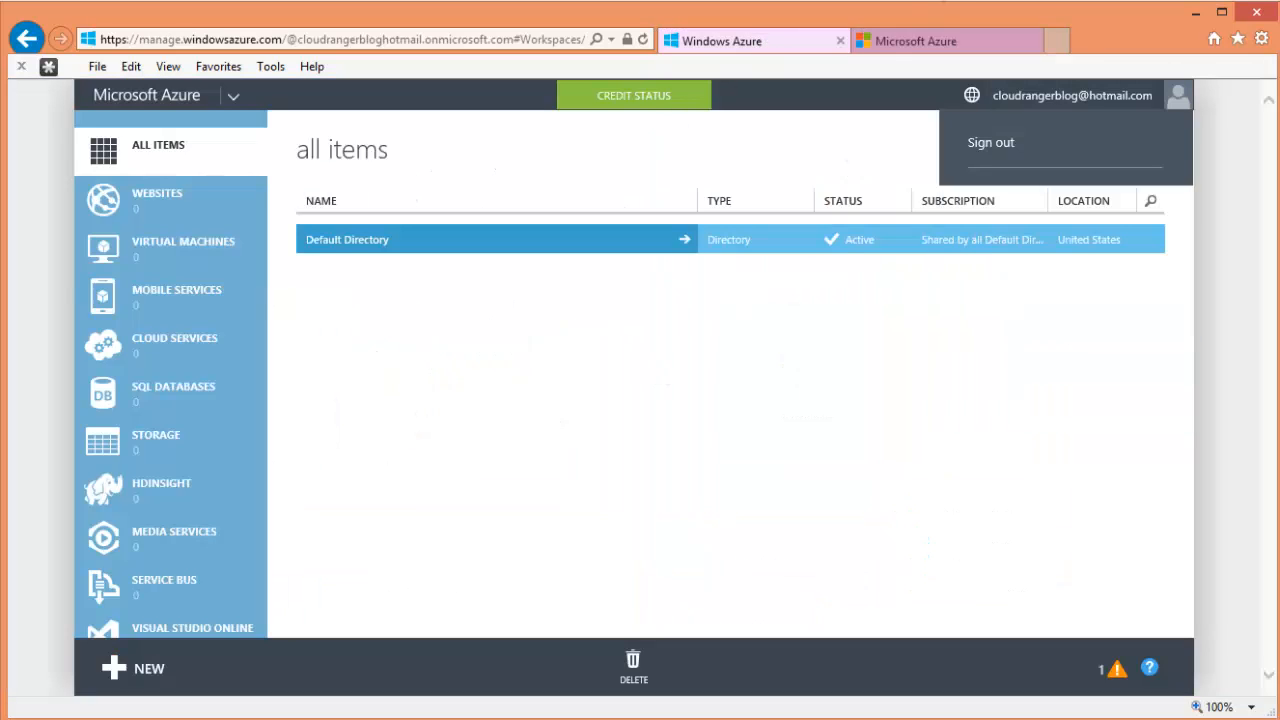
click(904, 44)
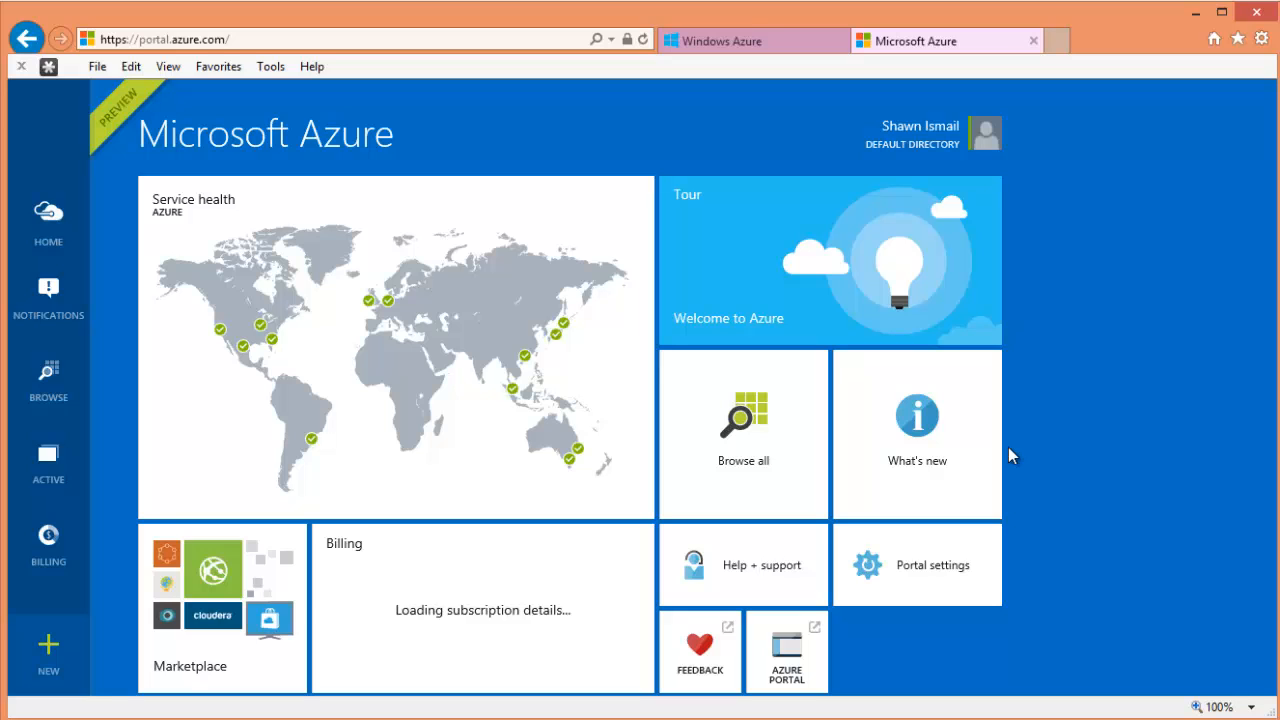
click(735, 40)
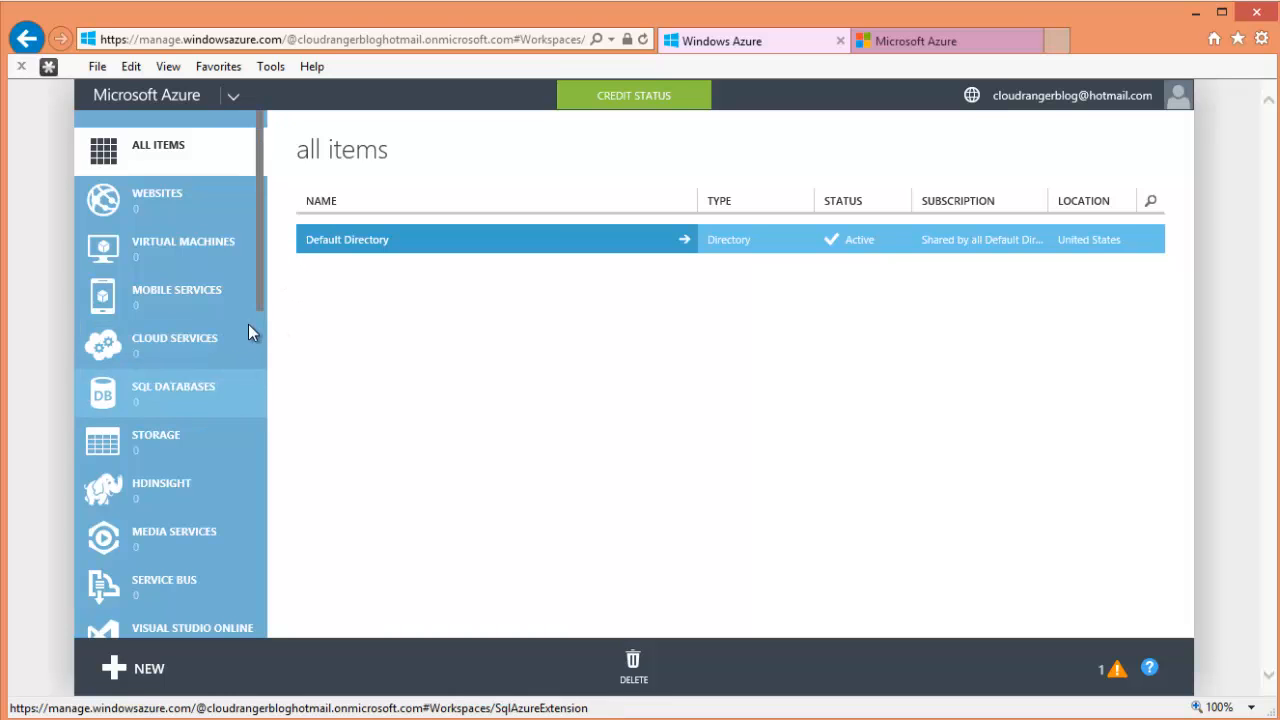
- Go to All Items and select the Default Directory row
drag(258, 295, 277, 200)
click(189, 212)
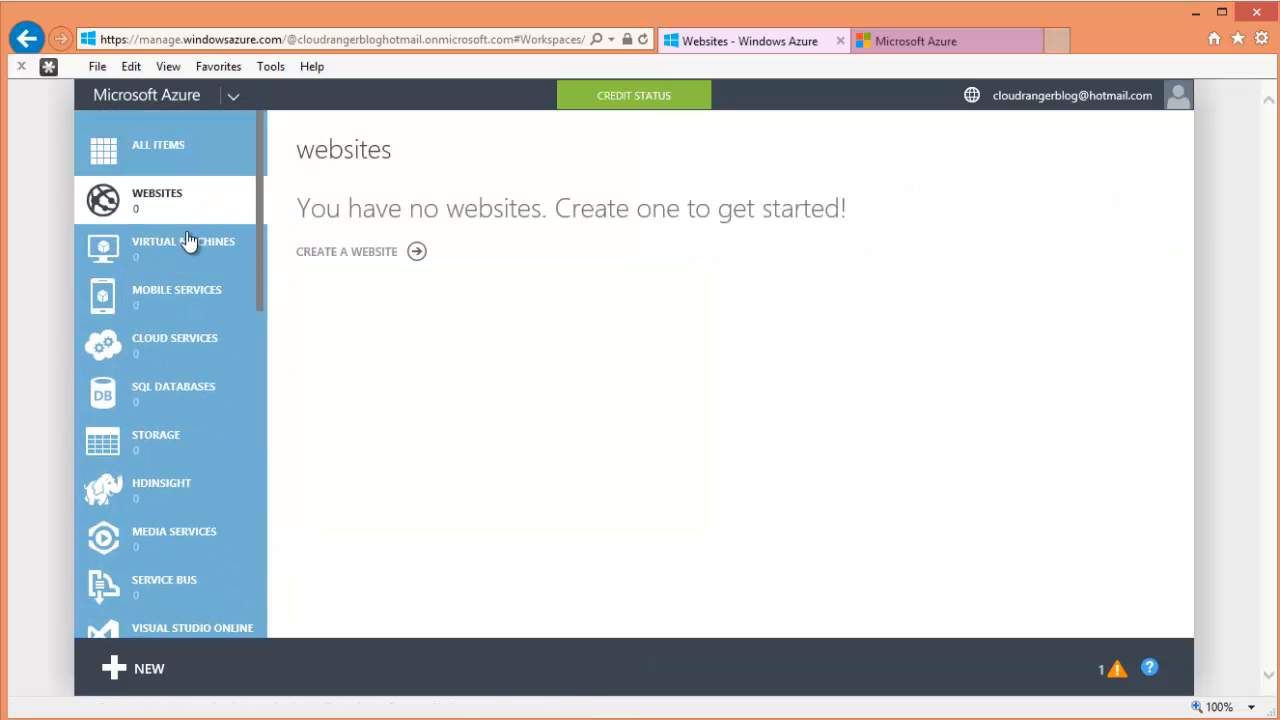
click(189, 250)
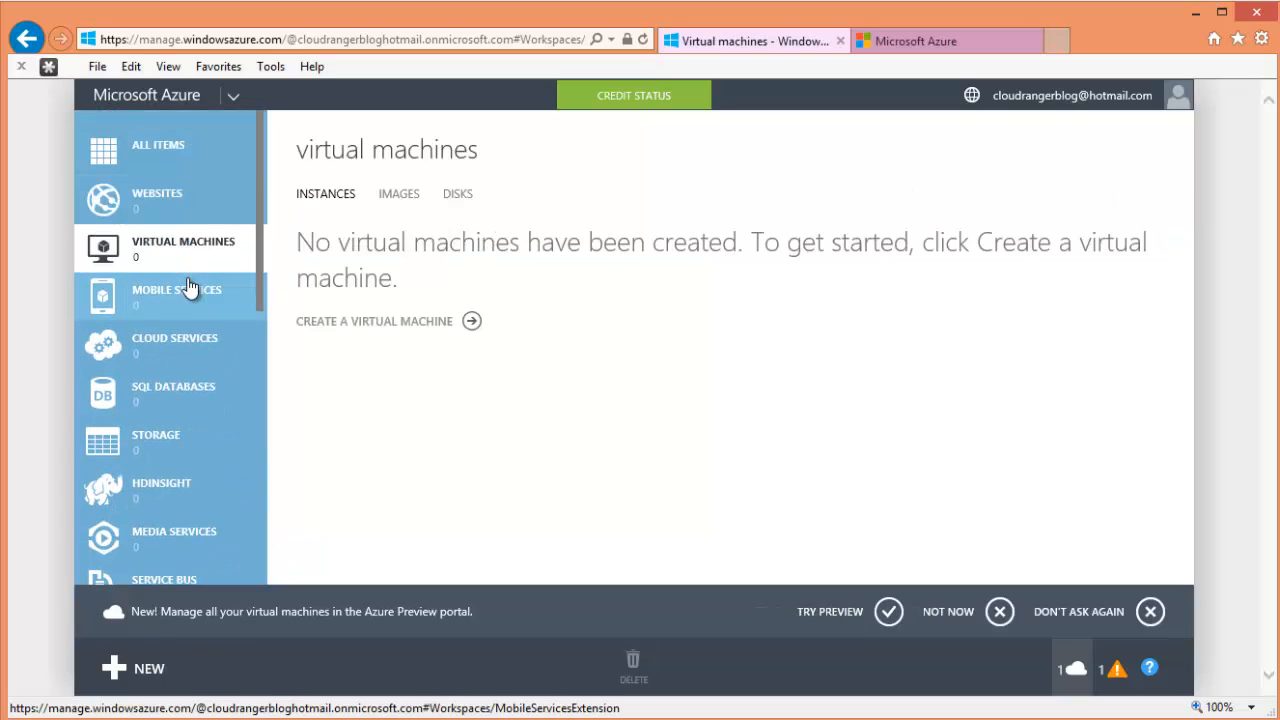
click(188, 287)
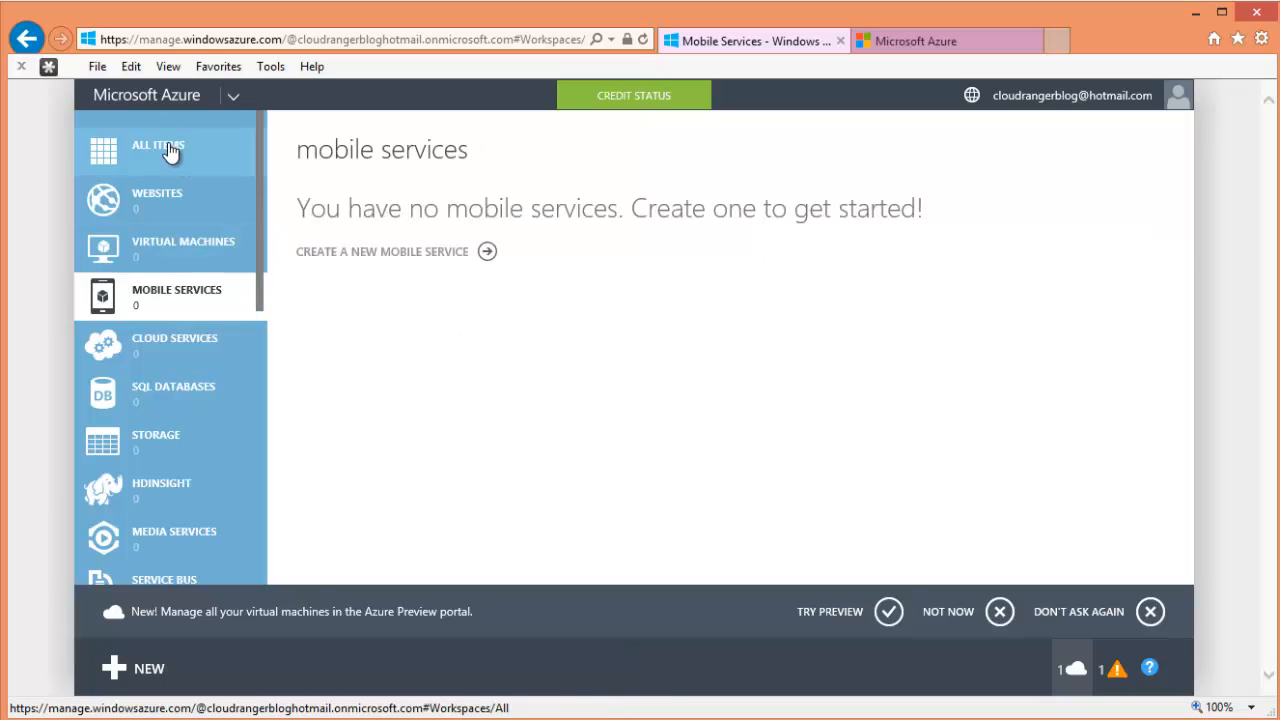
click(170, 149)
click(343, 240)
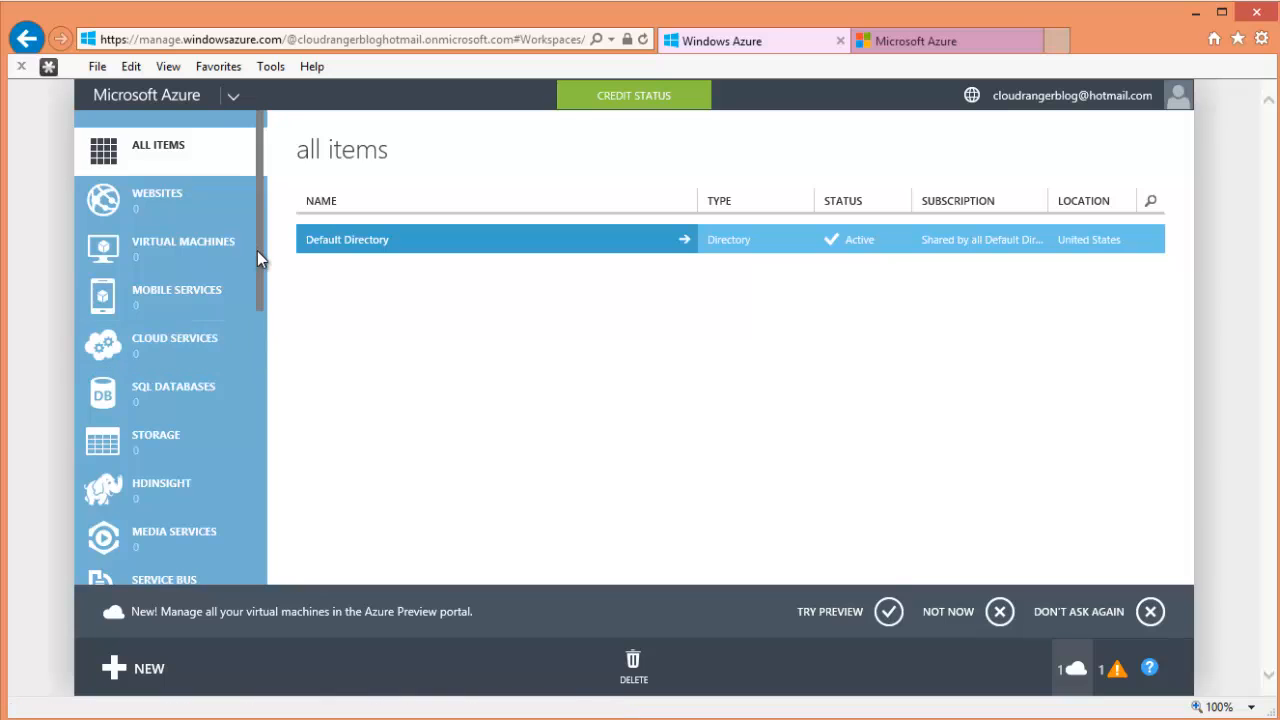
- Browse the service list, confirming every category still shows 0 items
scroll(257, 251, down, 1)
drag(258, 299, 261, 485)
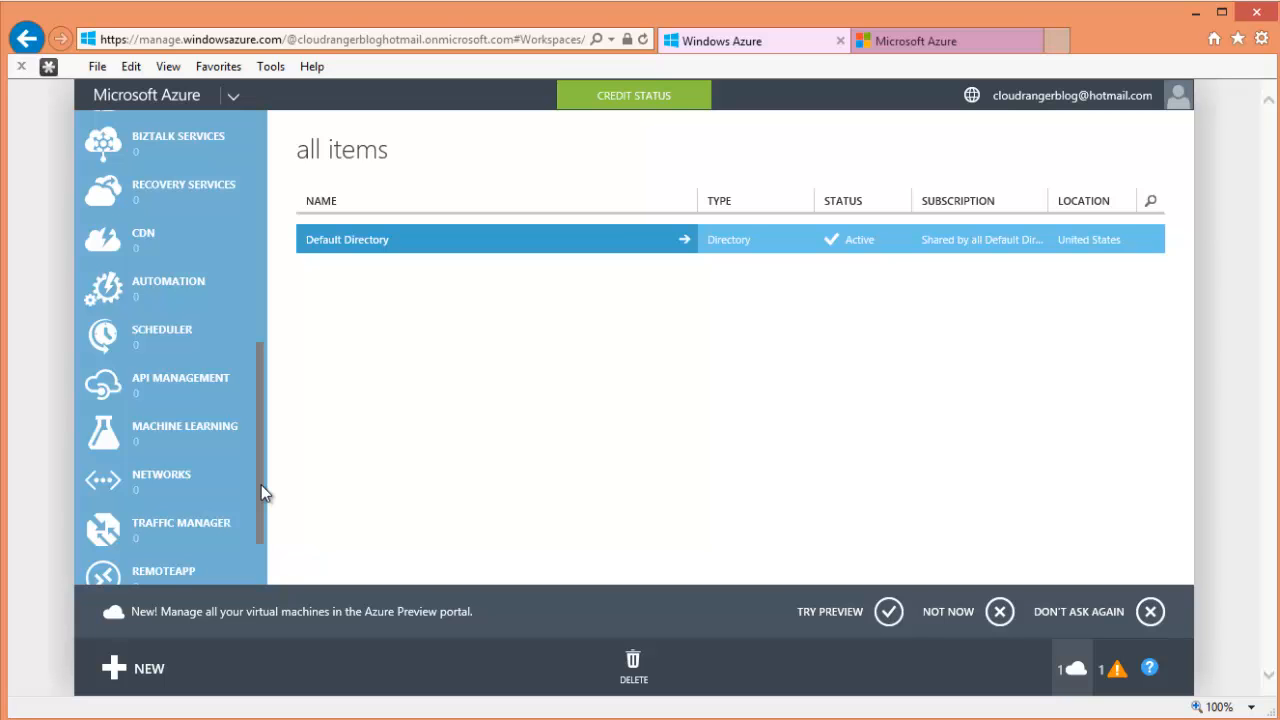
drag(261, 485, 270, 238)
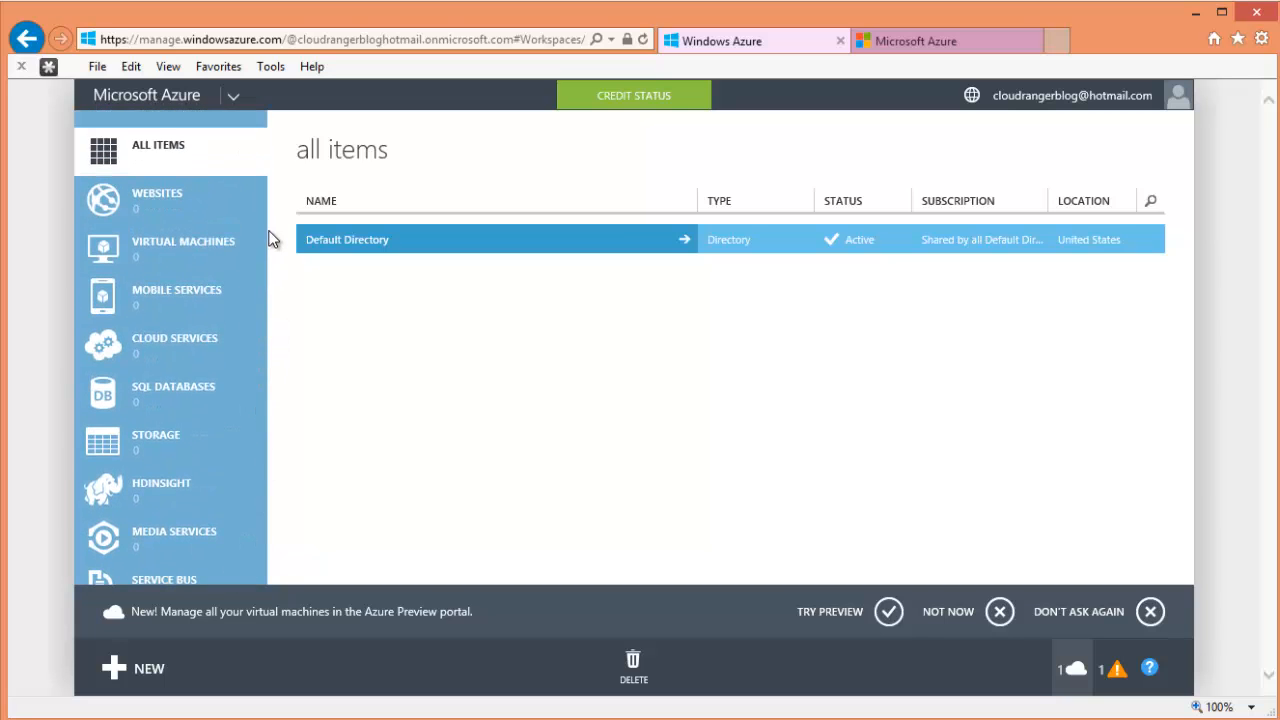
scroll(177, 460, down, 5)
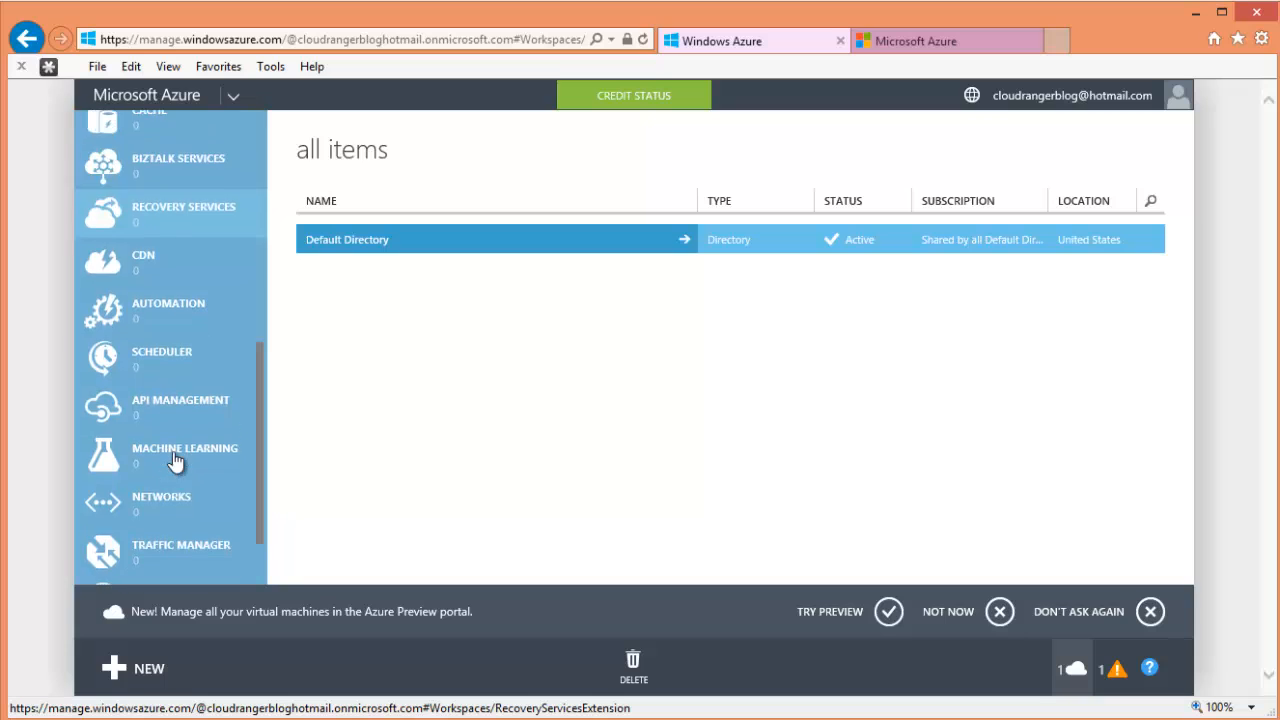
scroll(177, 460, up, 5)
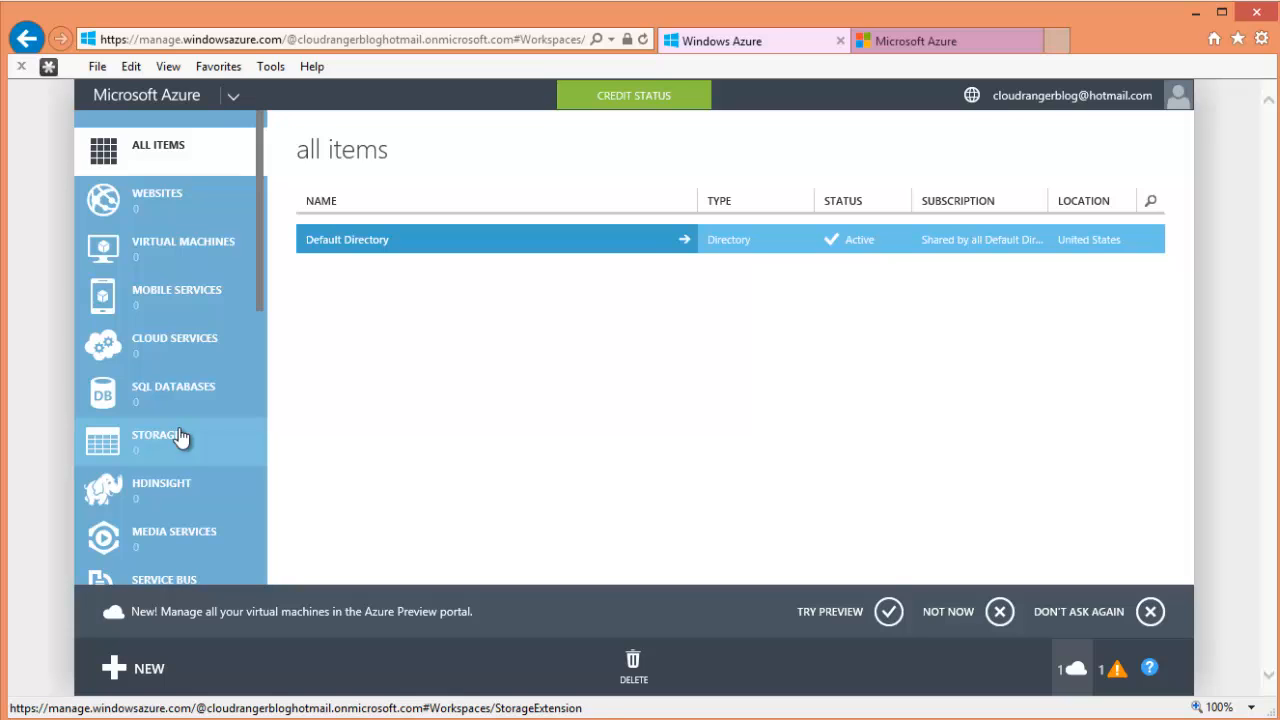
scroll(195, 400, down, 6)
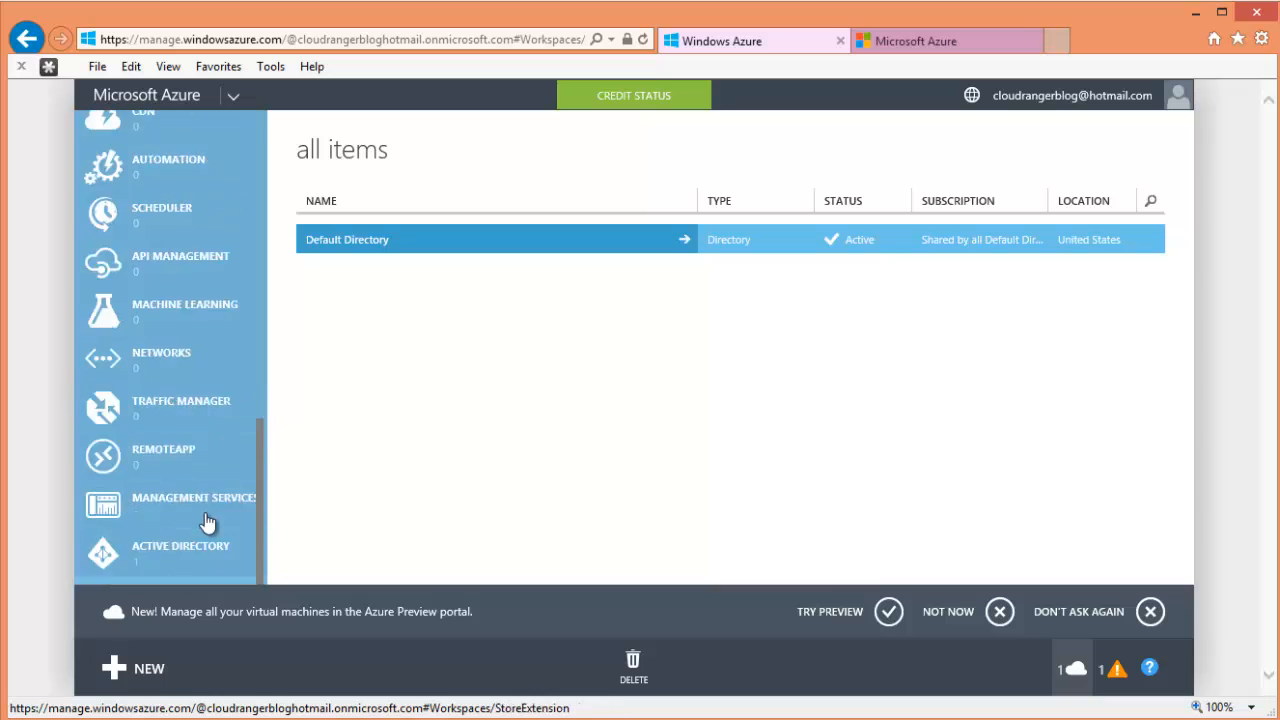
scroll(207, 480, up, 6)
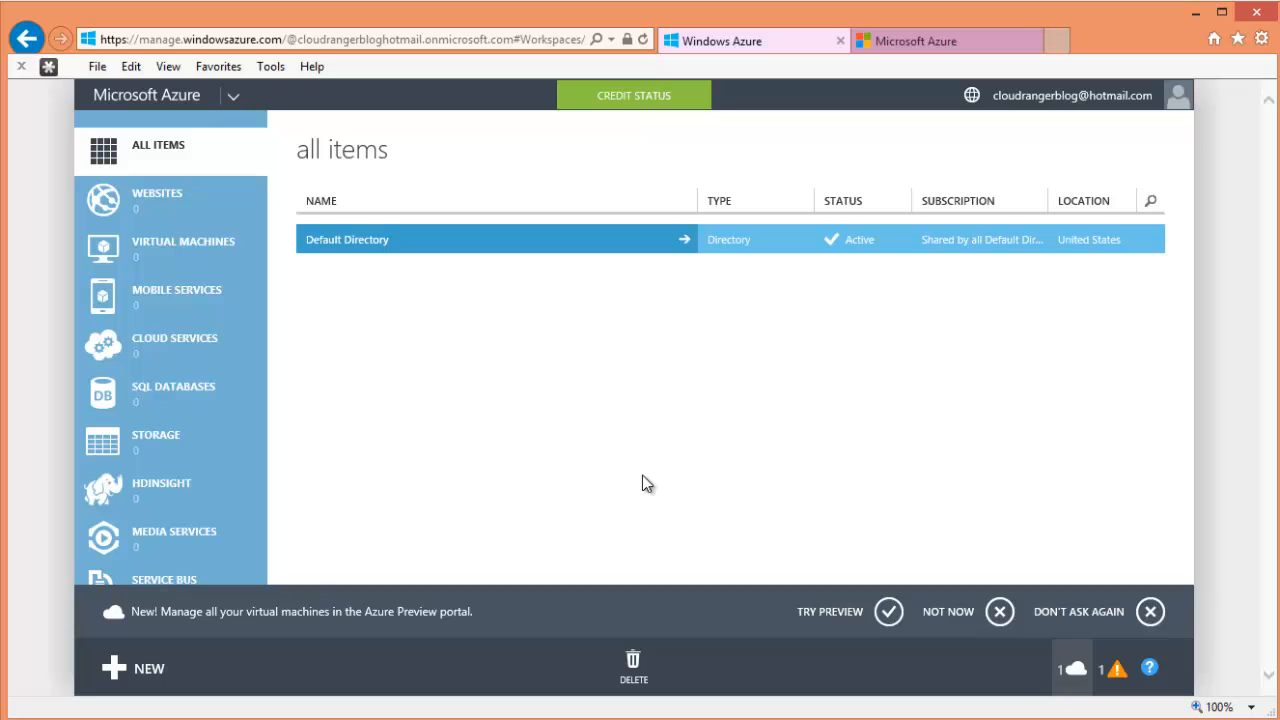
scroll(215, 517, down, 3)
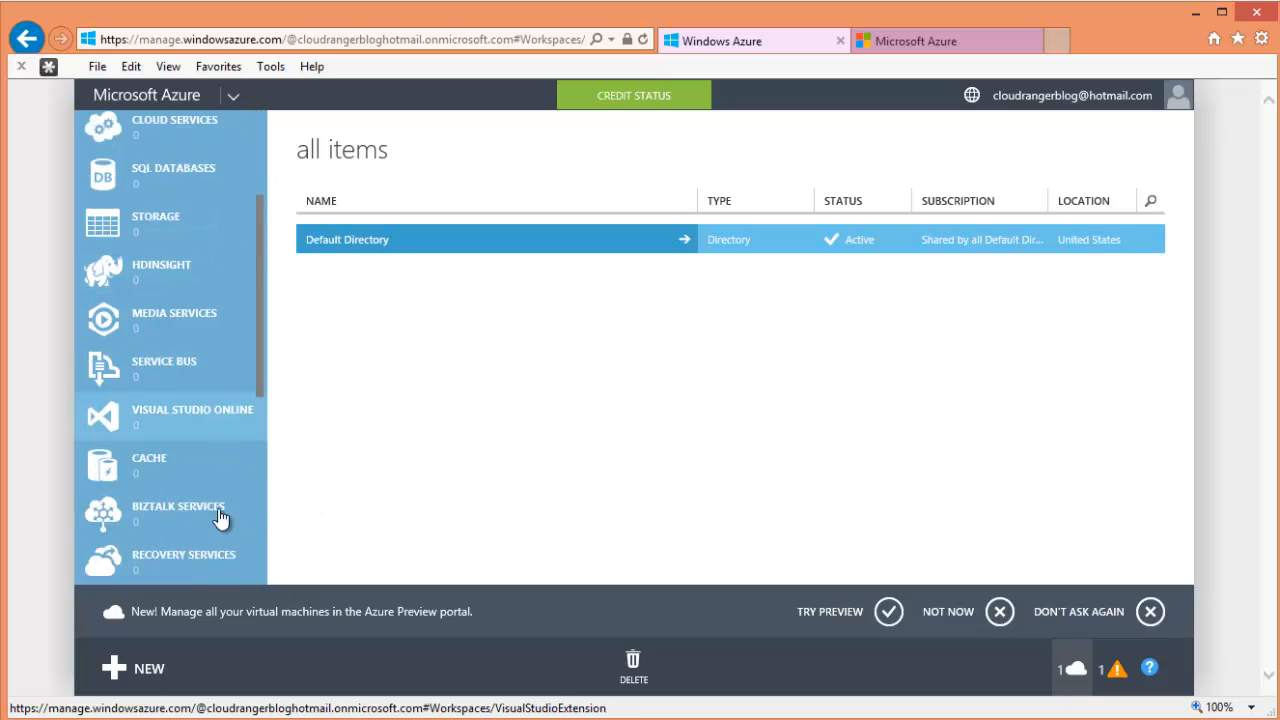
drag(262, 406, 290, 266)
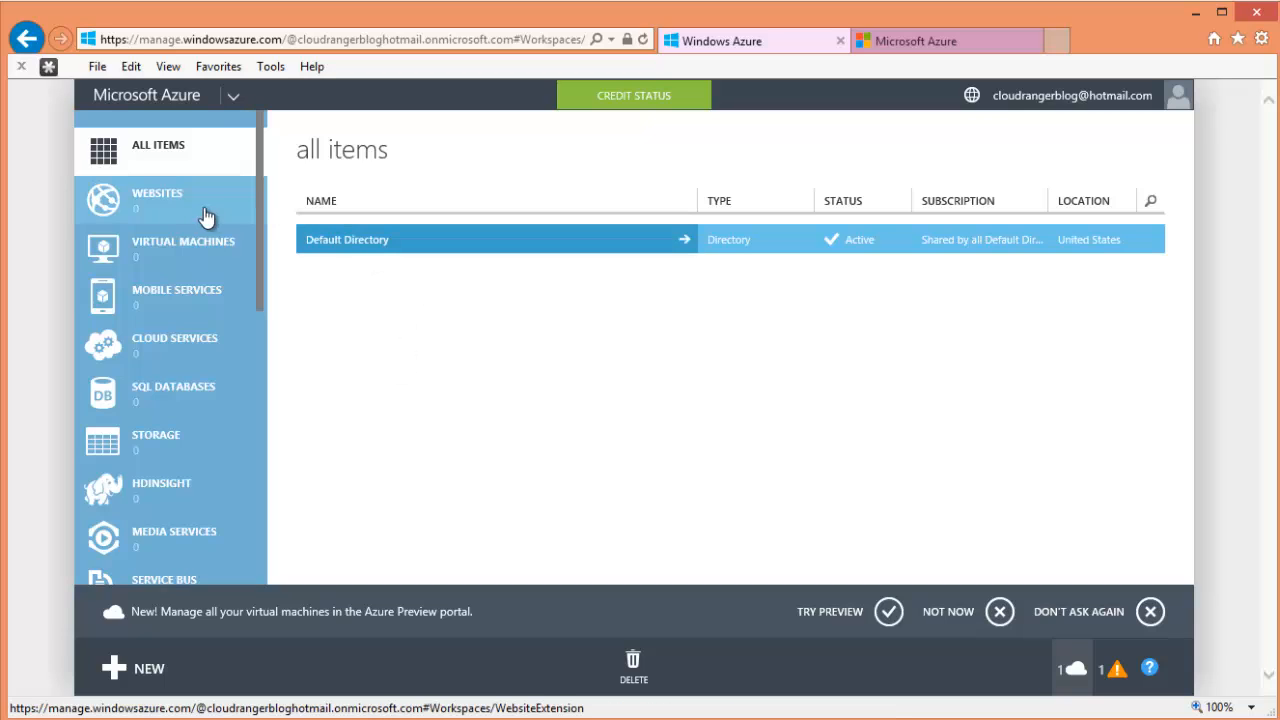
- Show the empty Virtual Machines page and dismiss the preview-portal banner with Not Now
click(166, 217)
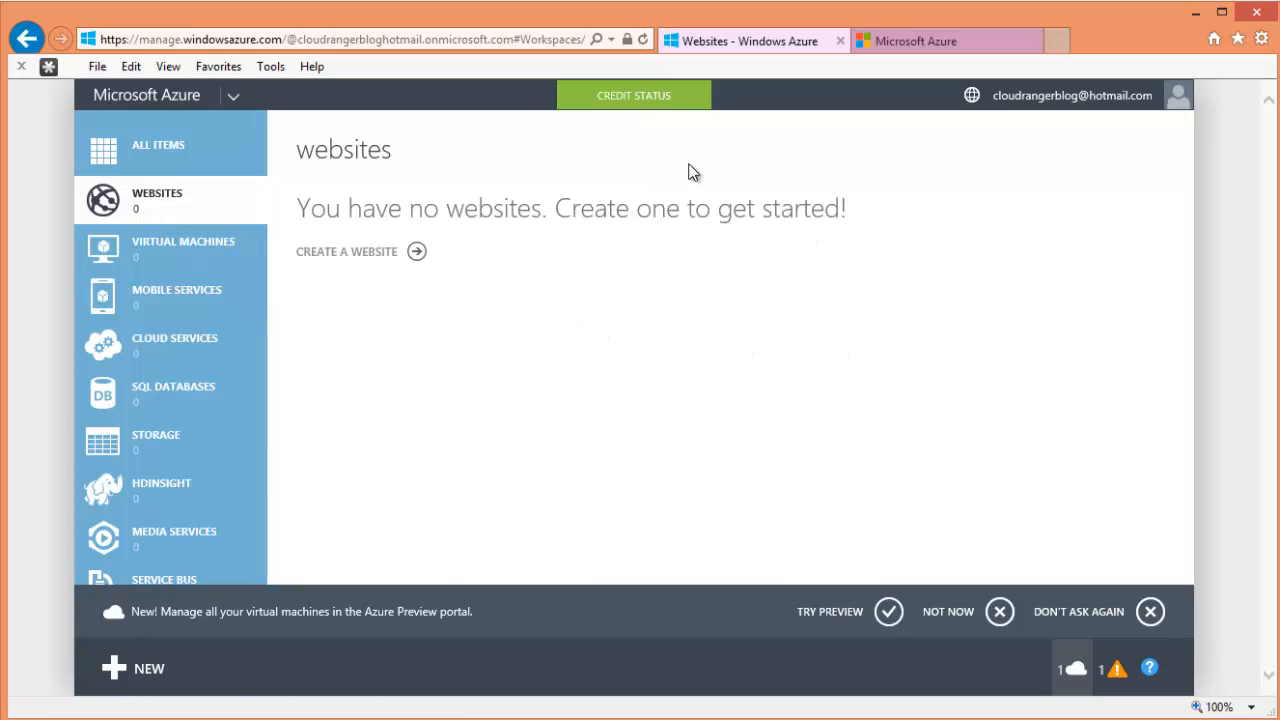
click(190, 255)
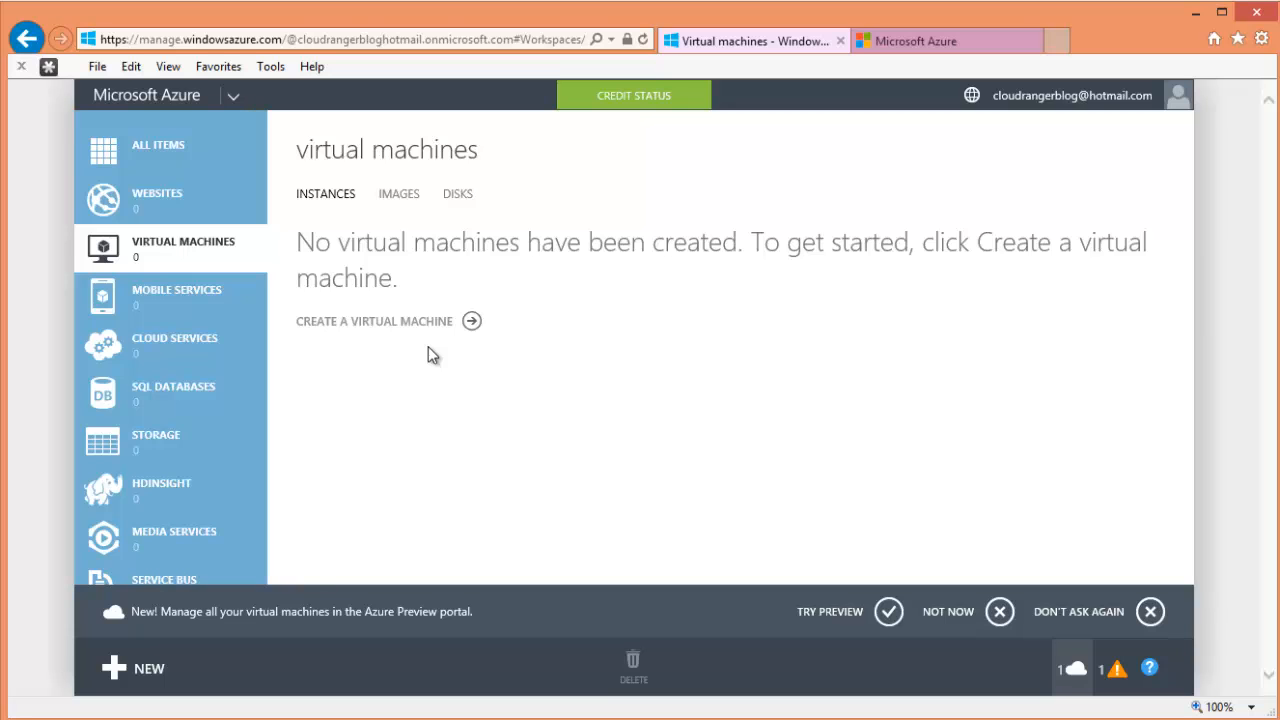
scroll(165, 390, down, 7)
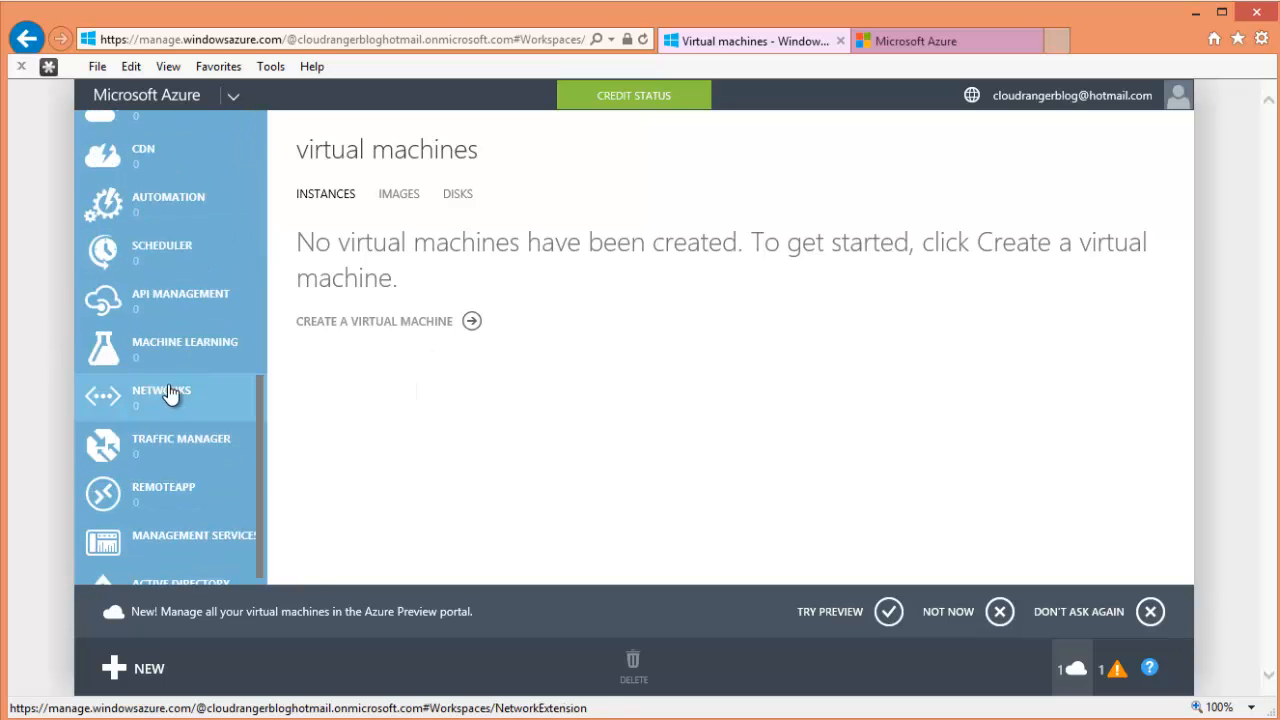
scroll(170, 393, down, 3)
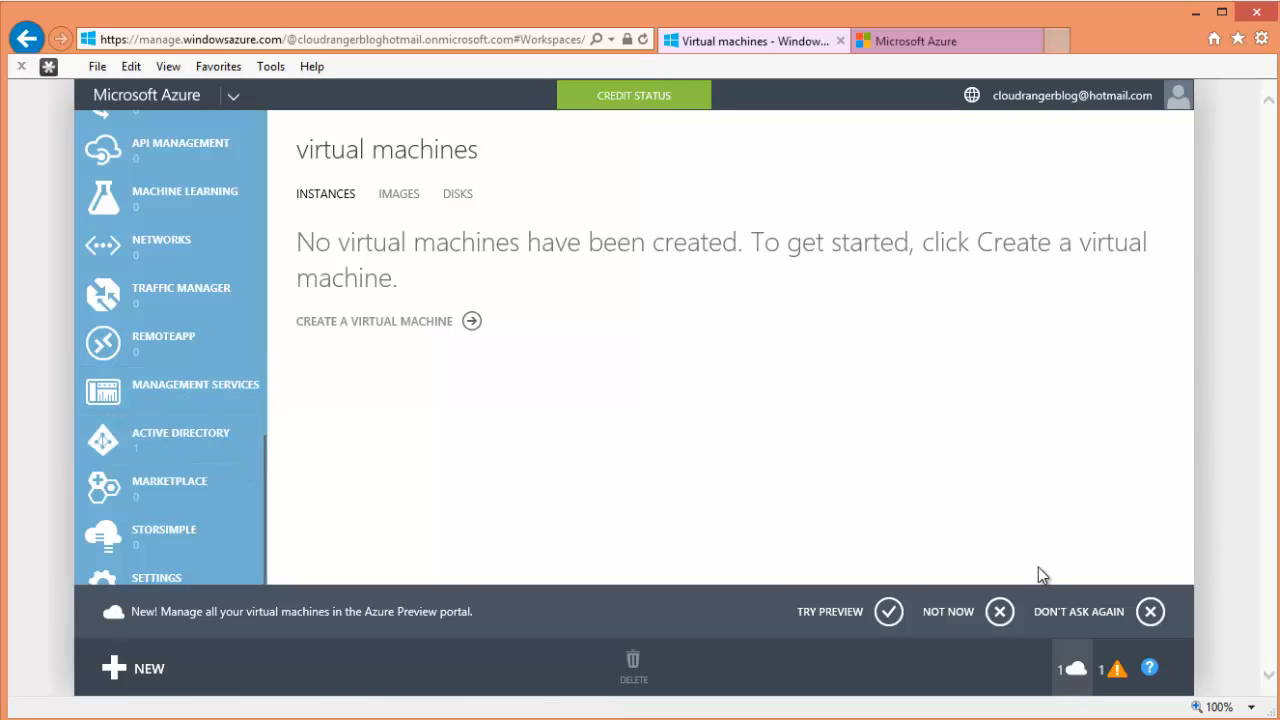
click(999, 611)
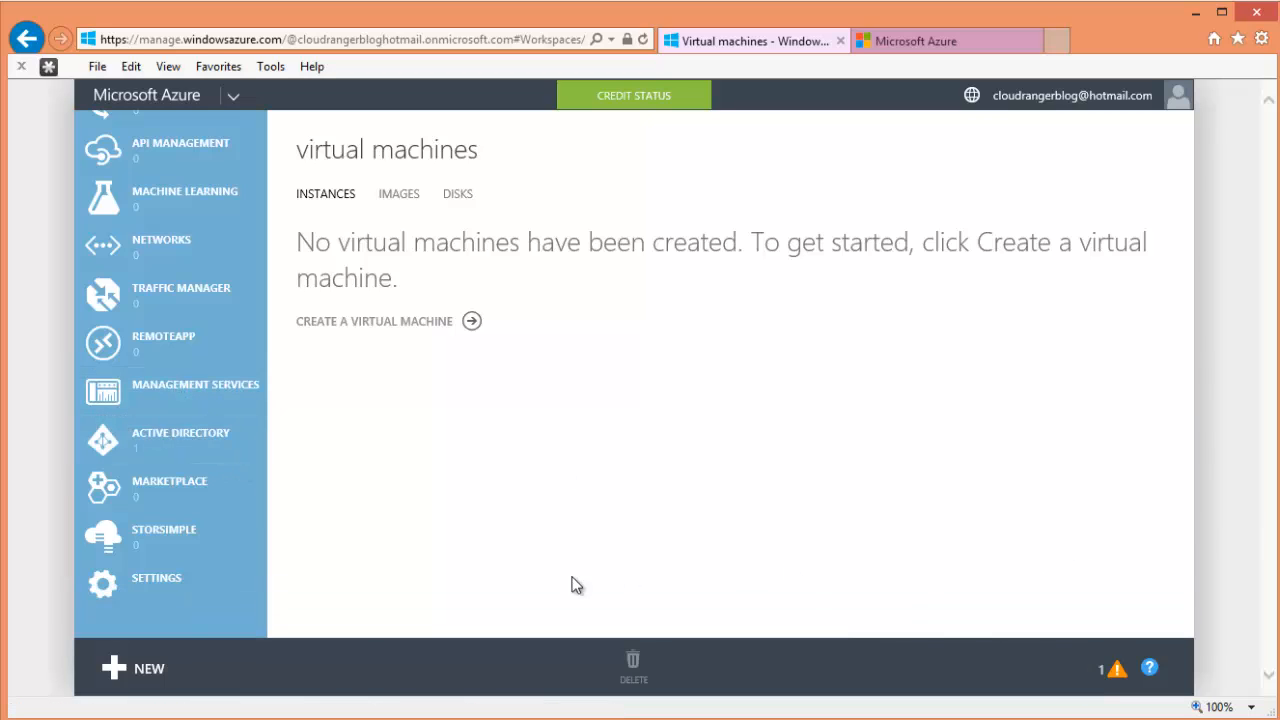
- Open Settings and select the Free Trial subscription
click(175, 592)
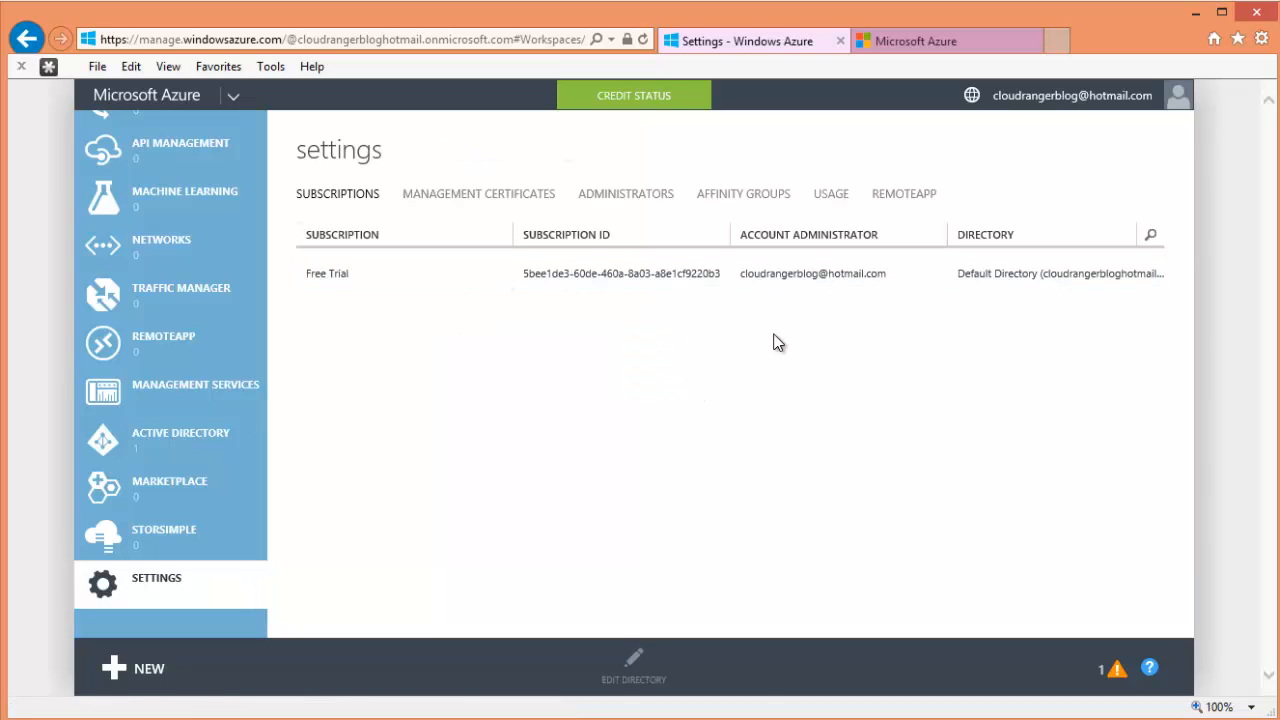
click(205, 537)
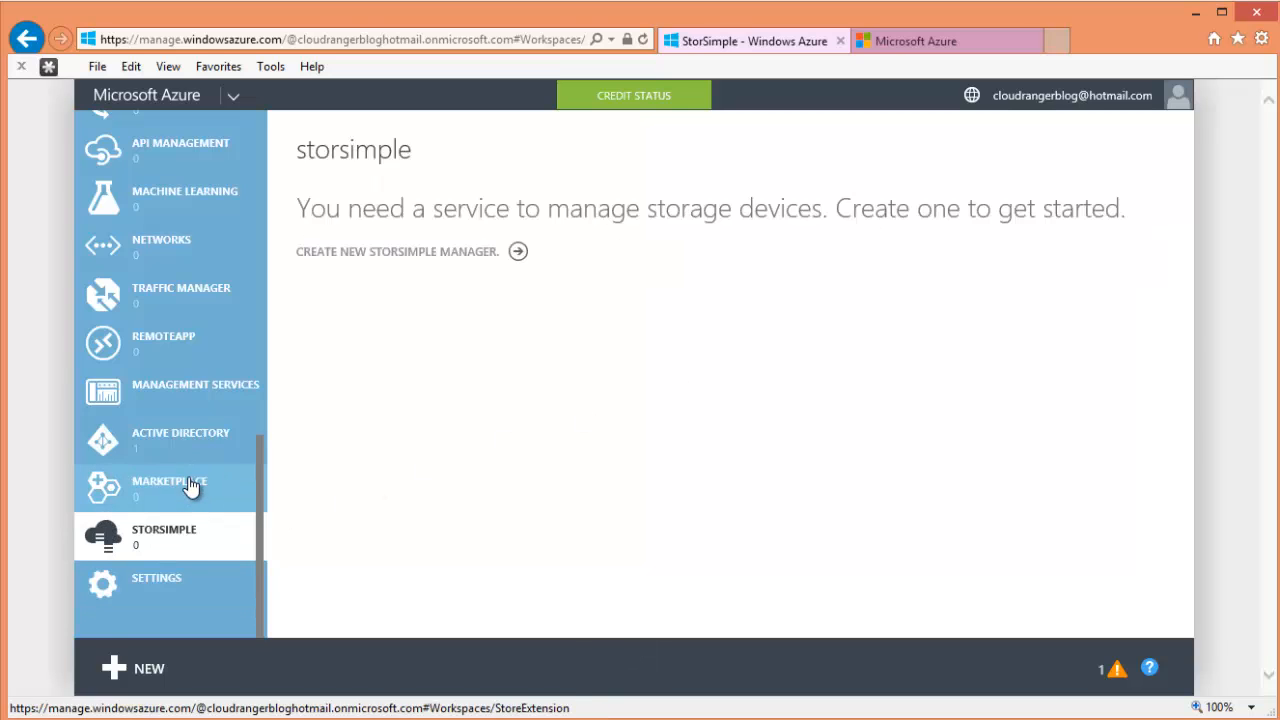
click(190, 485)
click(200, 434)
click(211, 566)
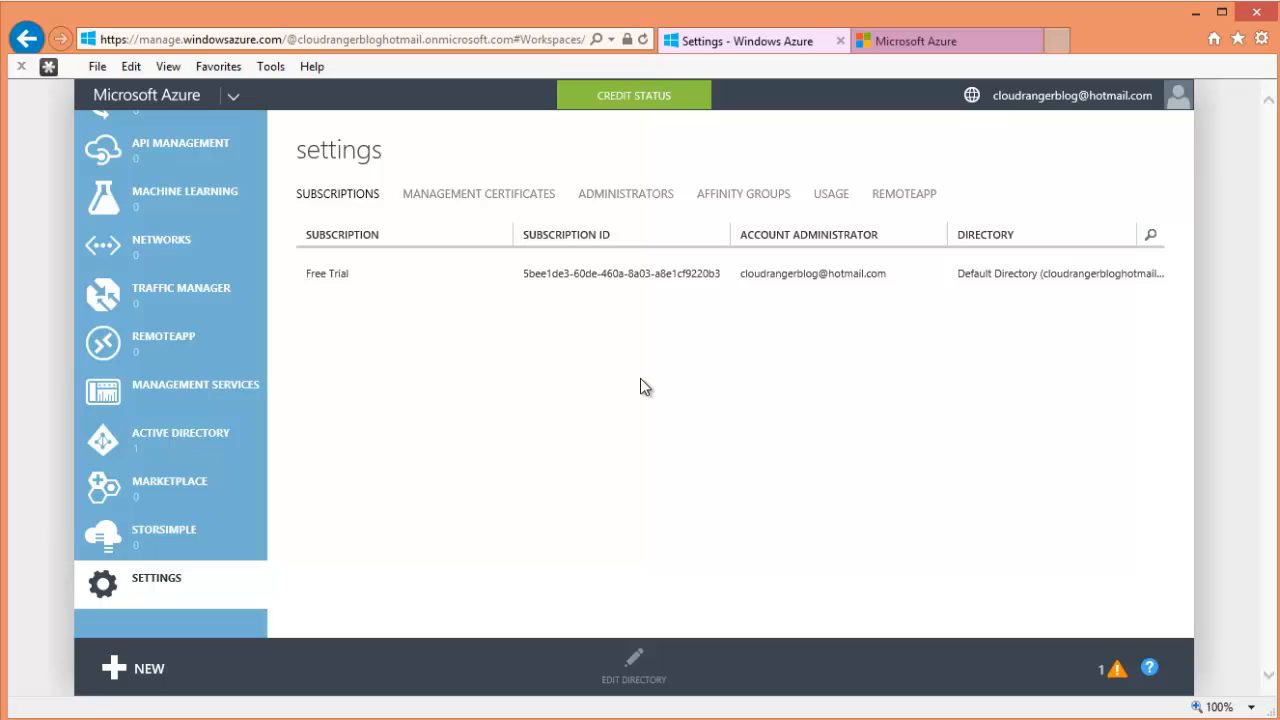
click(586, 270)
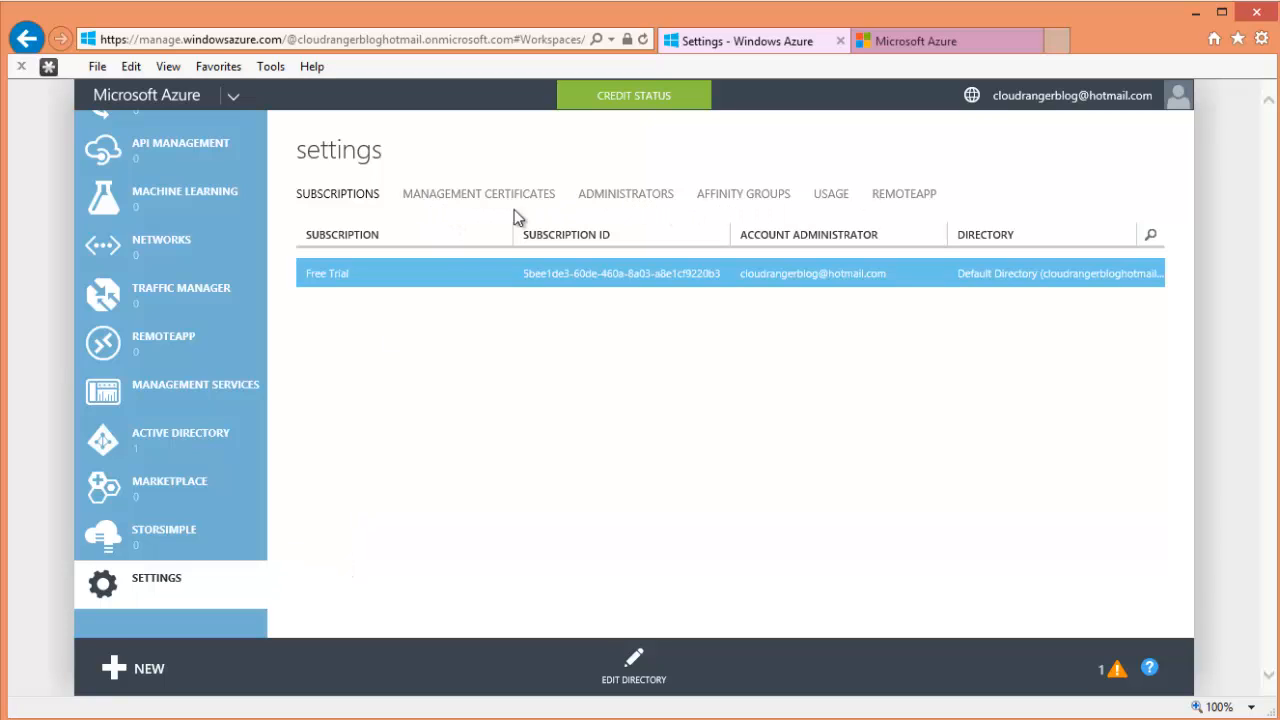
- Review Administrators, Affinity Groups and Management Certificates, ending on the Administrators list
click(614, 198)
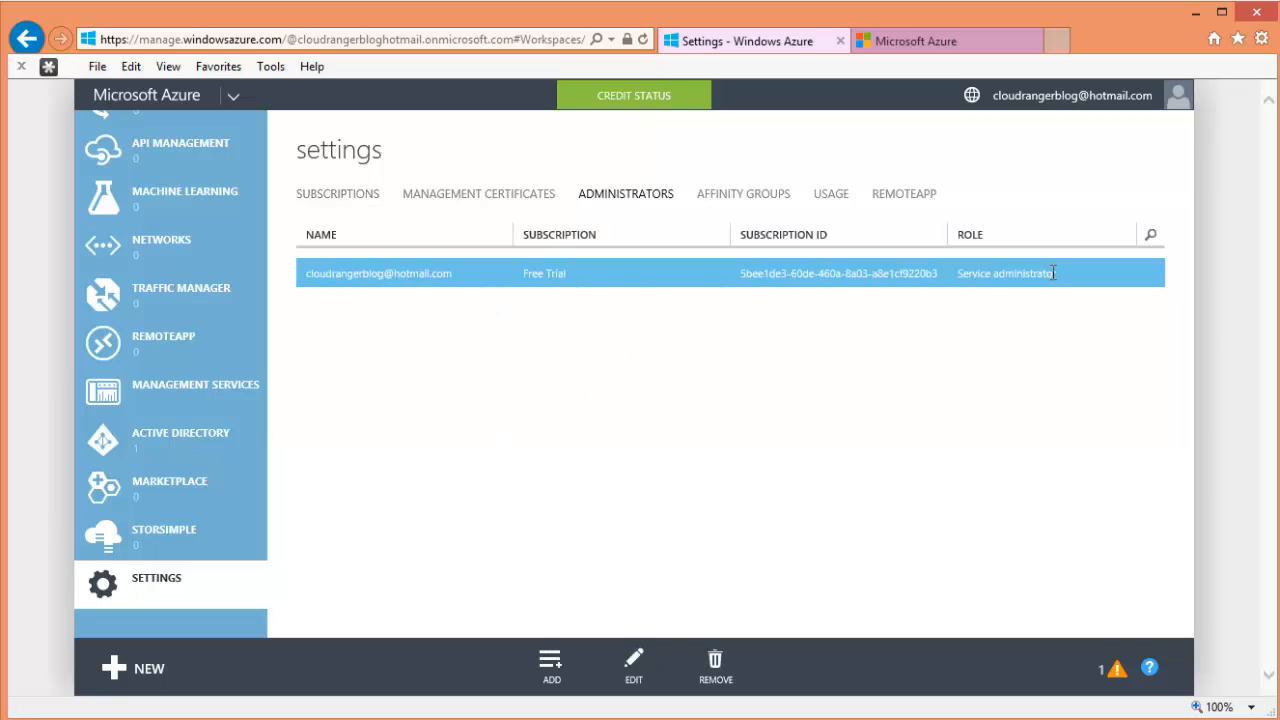
drag(1053, 273, 749, 294)
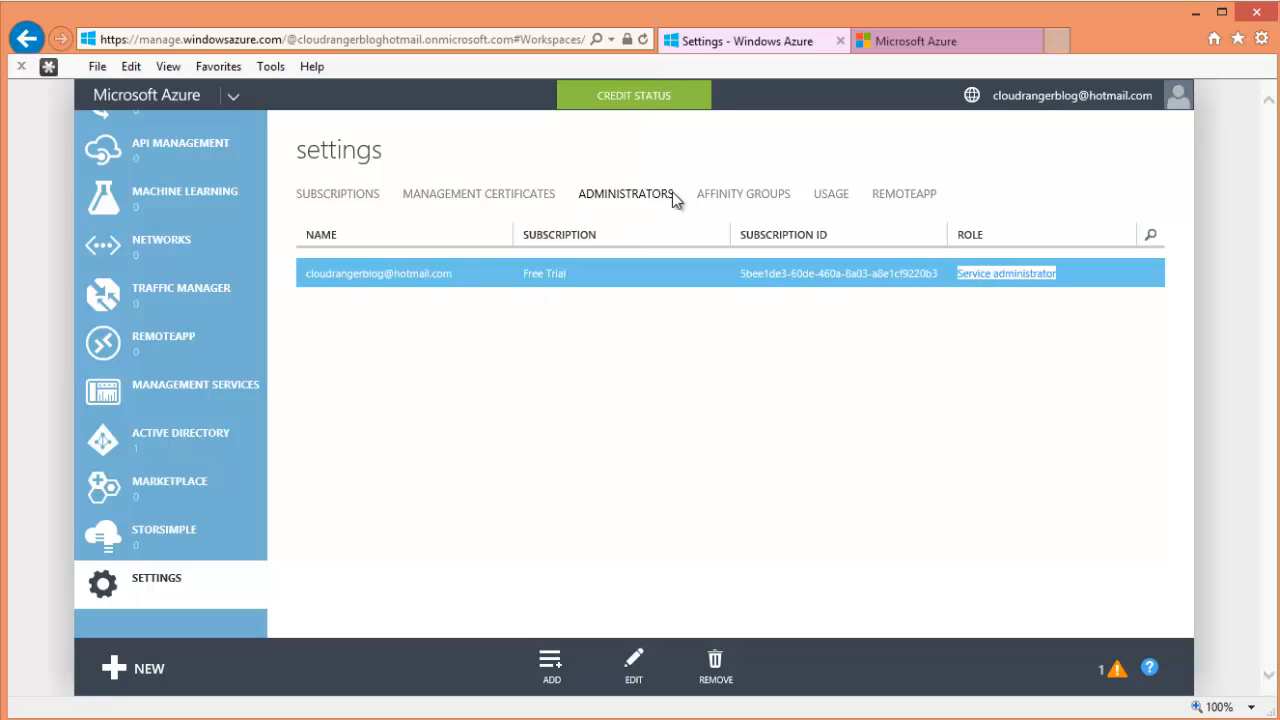
click(729, 195)
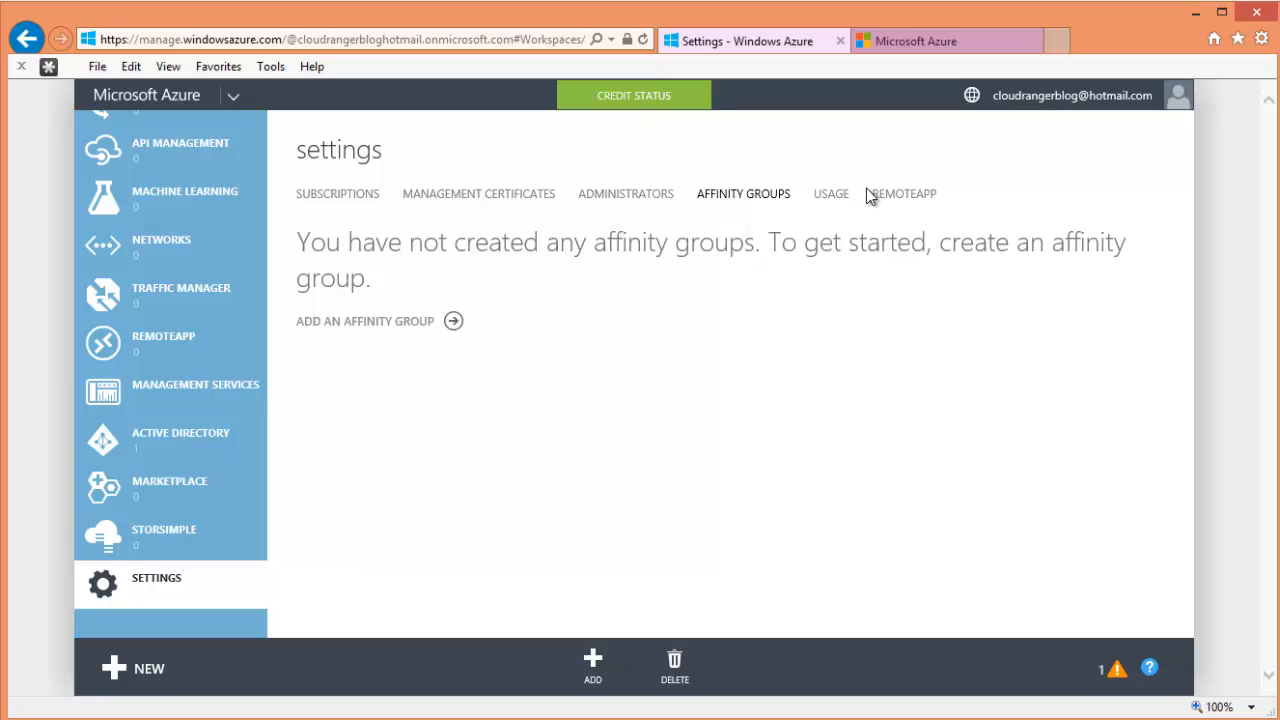
click(476, 196)
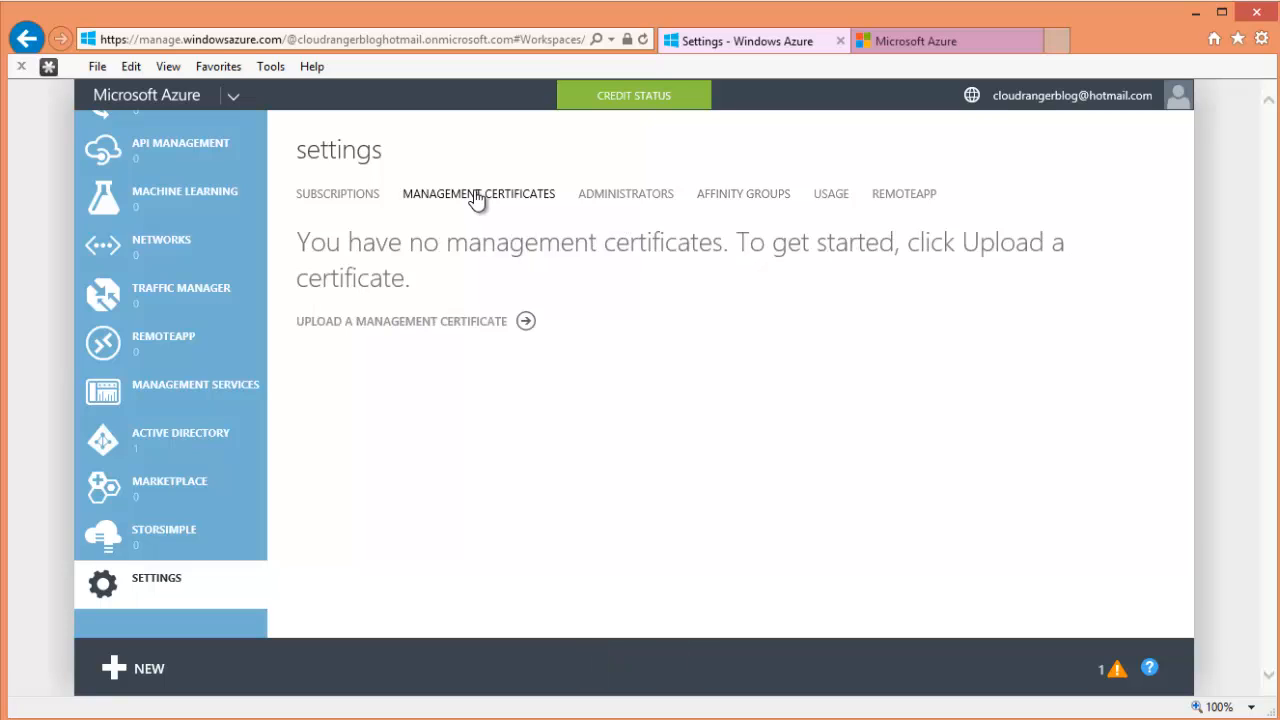
click(645, 200)
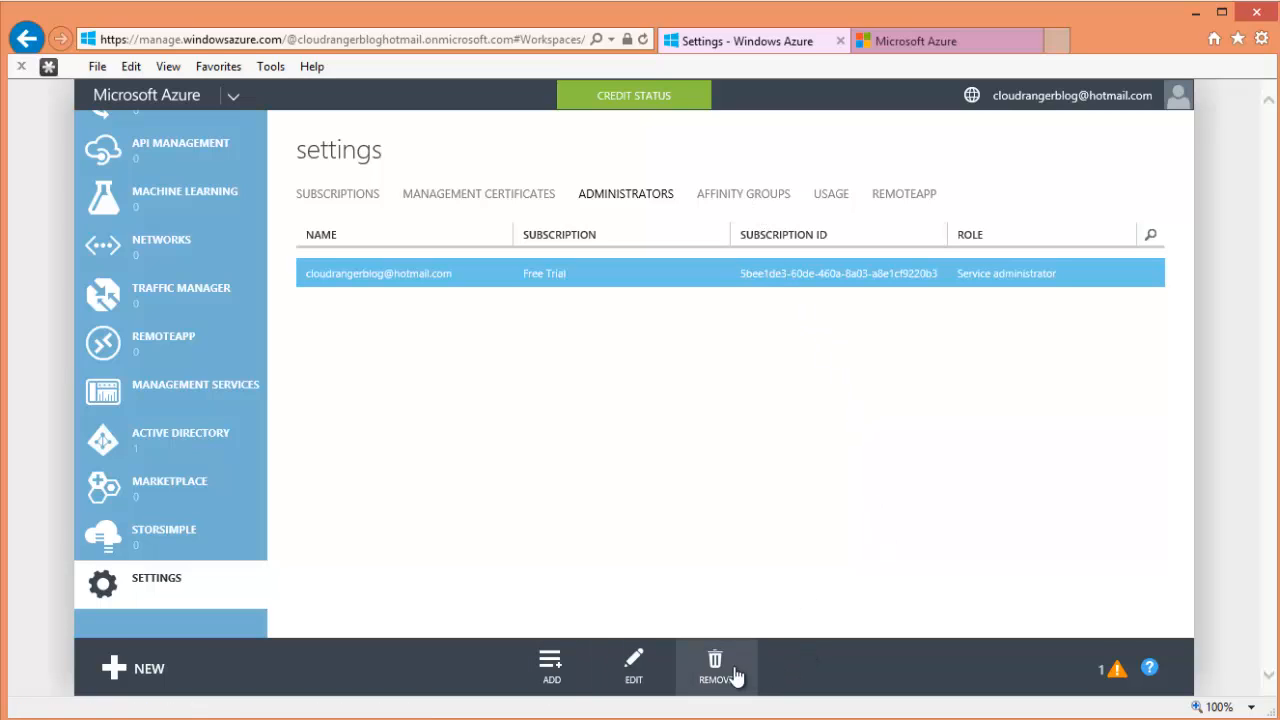
click(718, 201)
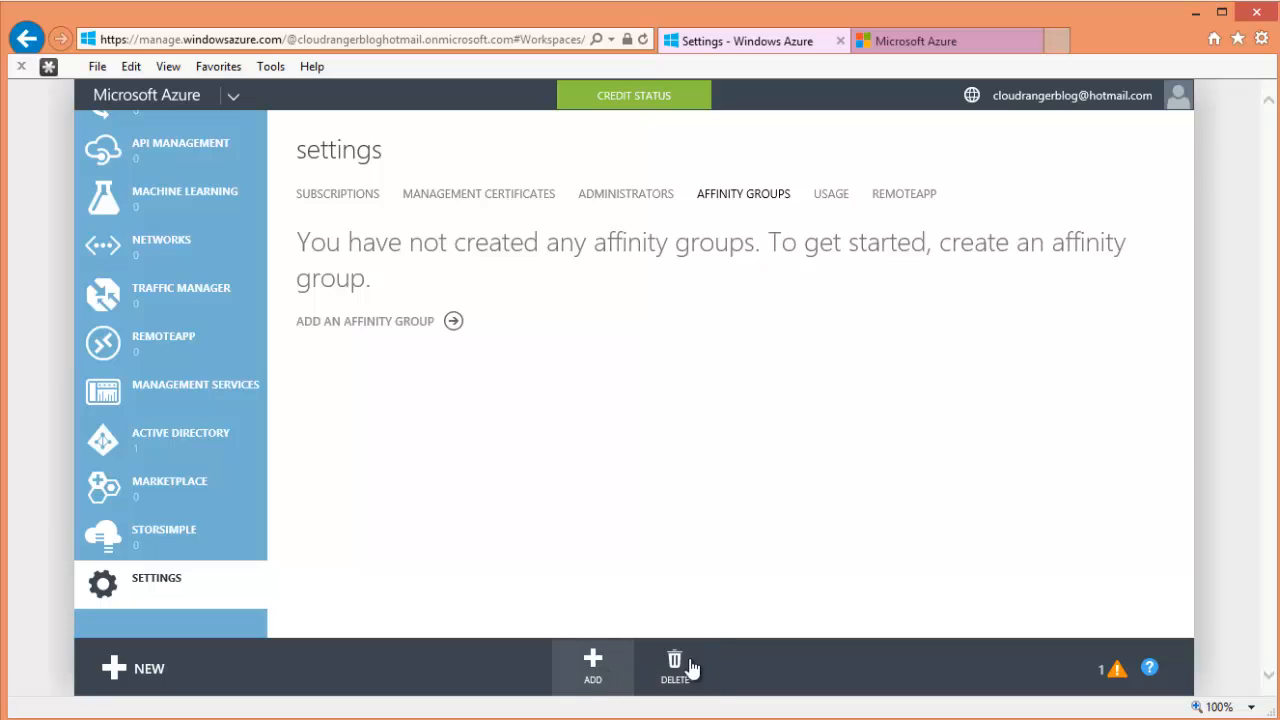
click(636, 196)
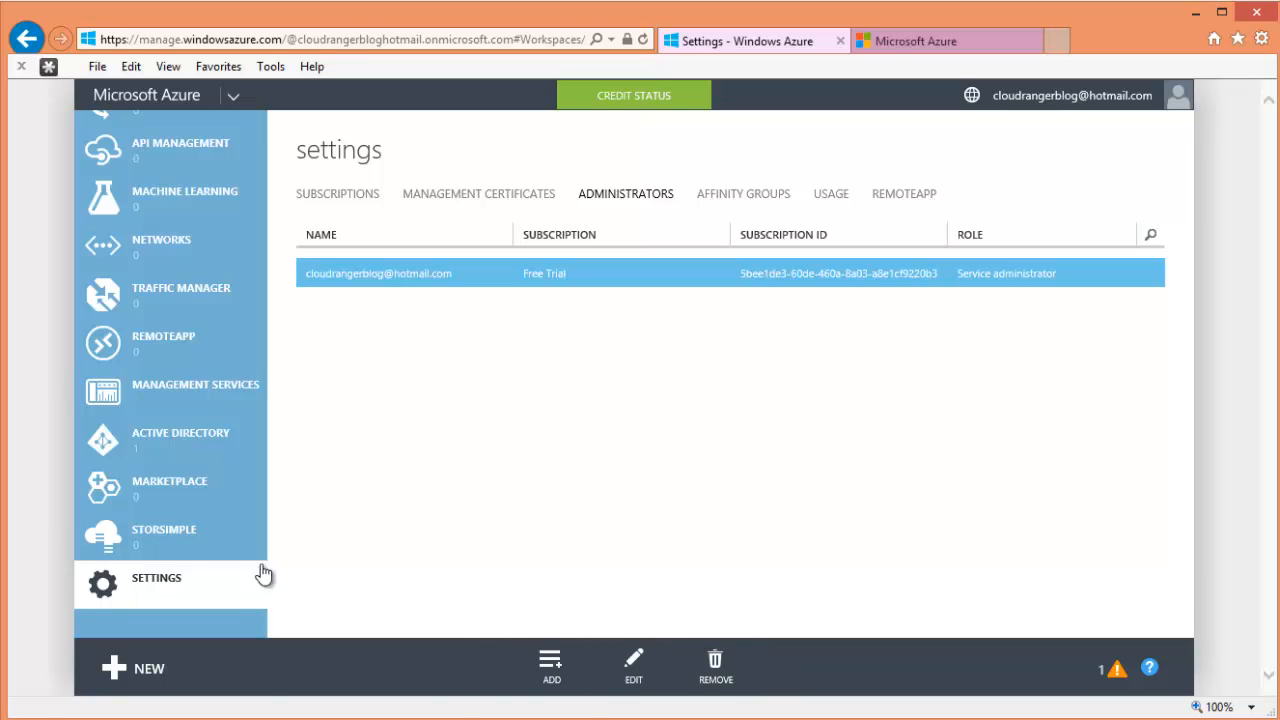
scroll(262, 573, up, 15)
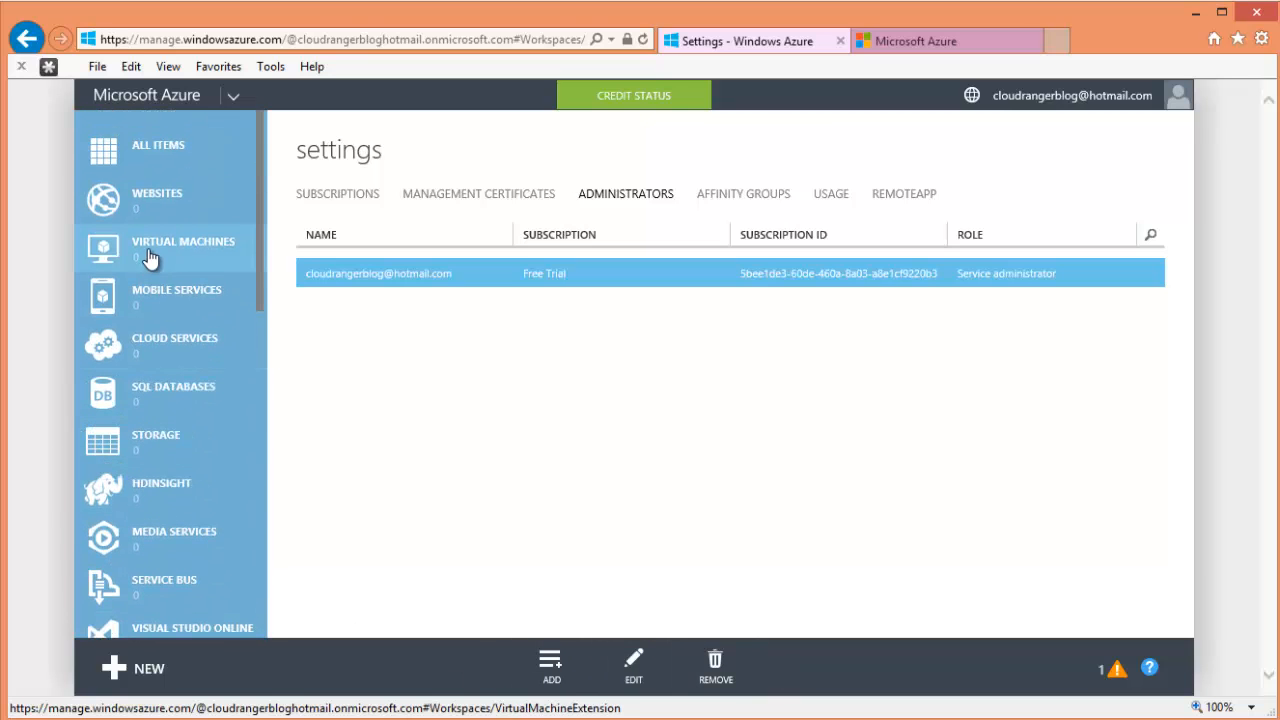
- Check the empty virtual machine Instances, Images and Disks tabs, then show the empty Websites page
click(148, 258)
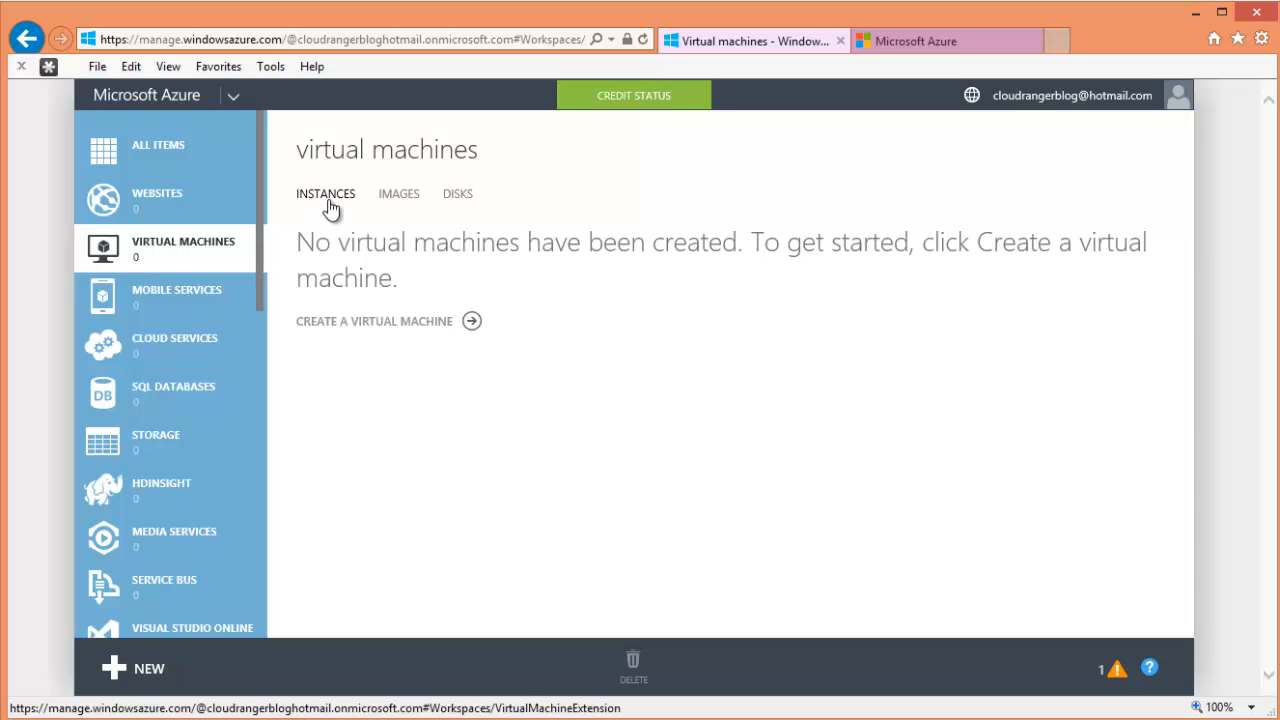
click(405, 199)
click(455, 203)
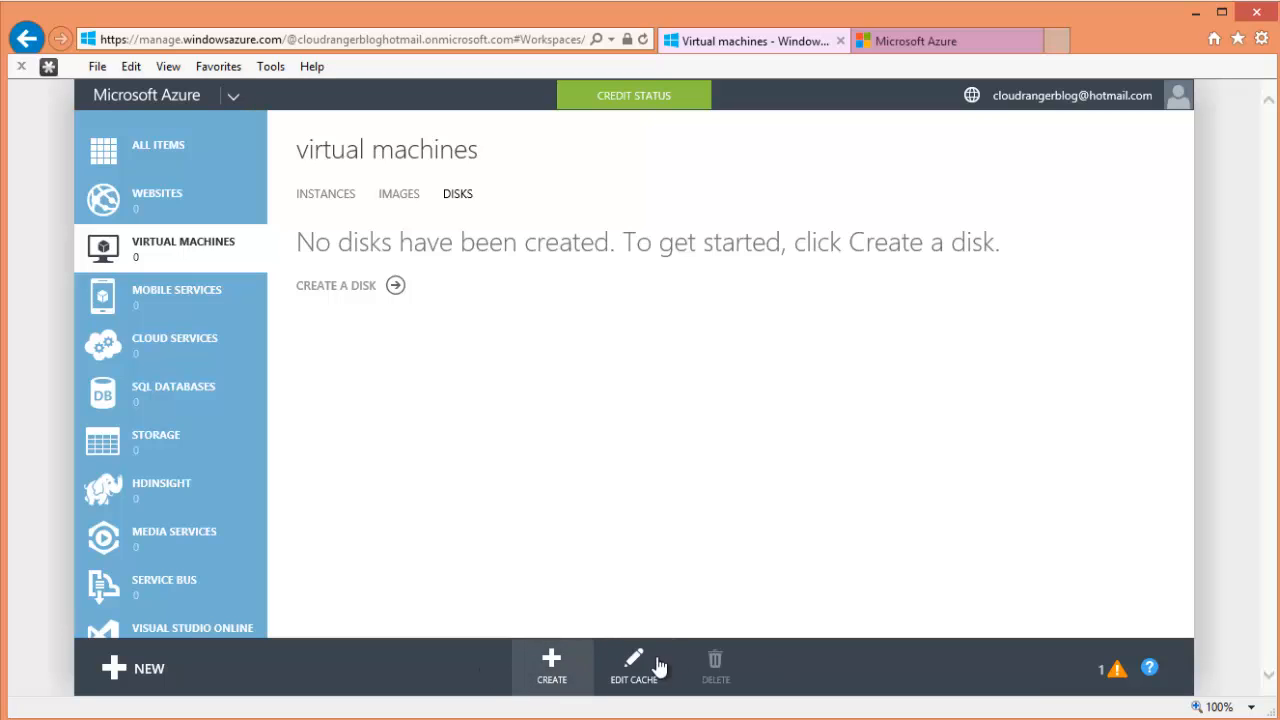
click(340, 200)
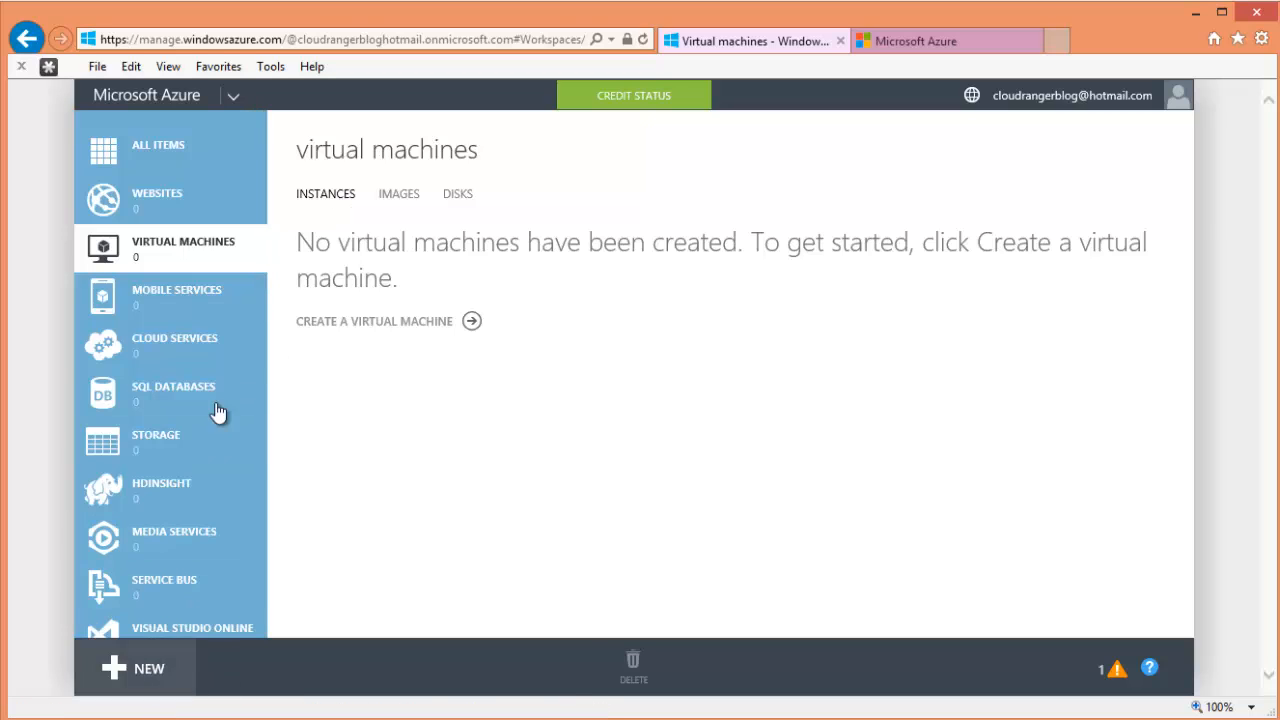
click(177, 204)
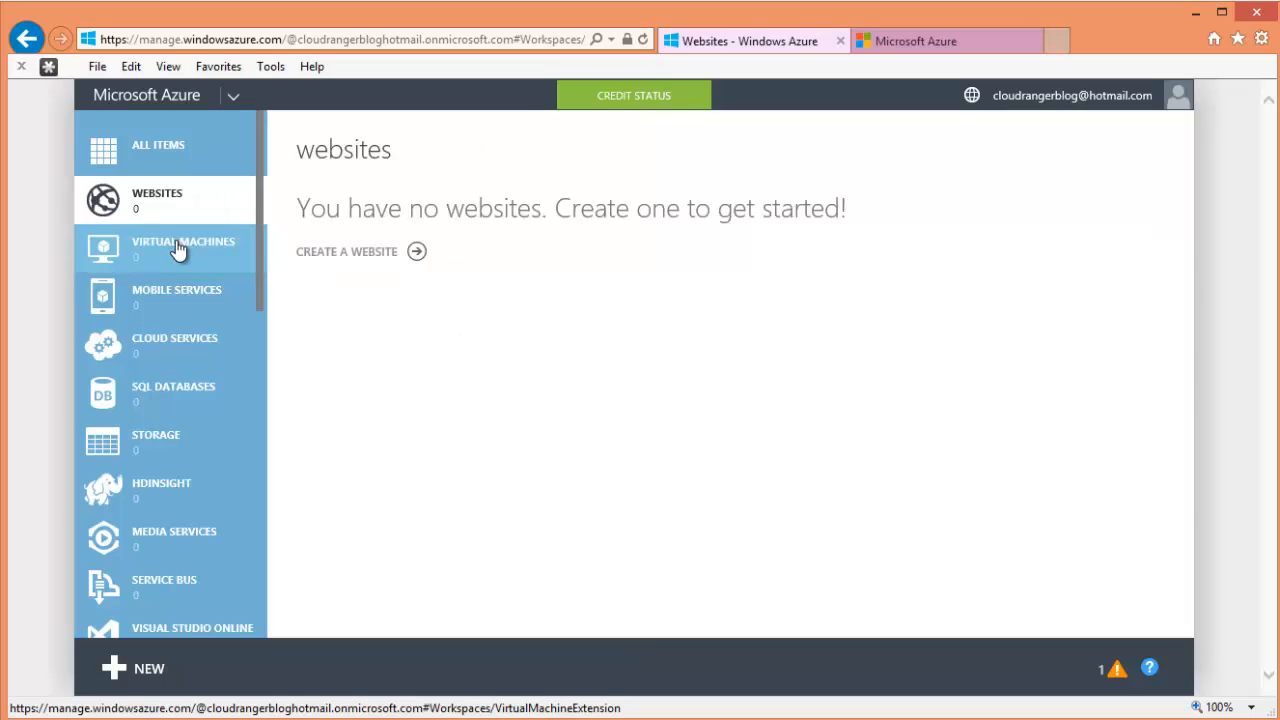
- Browse the Data Services, App Services and Compute virtual machine offerings in the NEW drawer
click(121, 680)
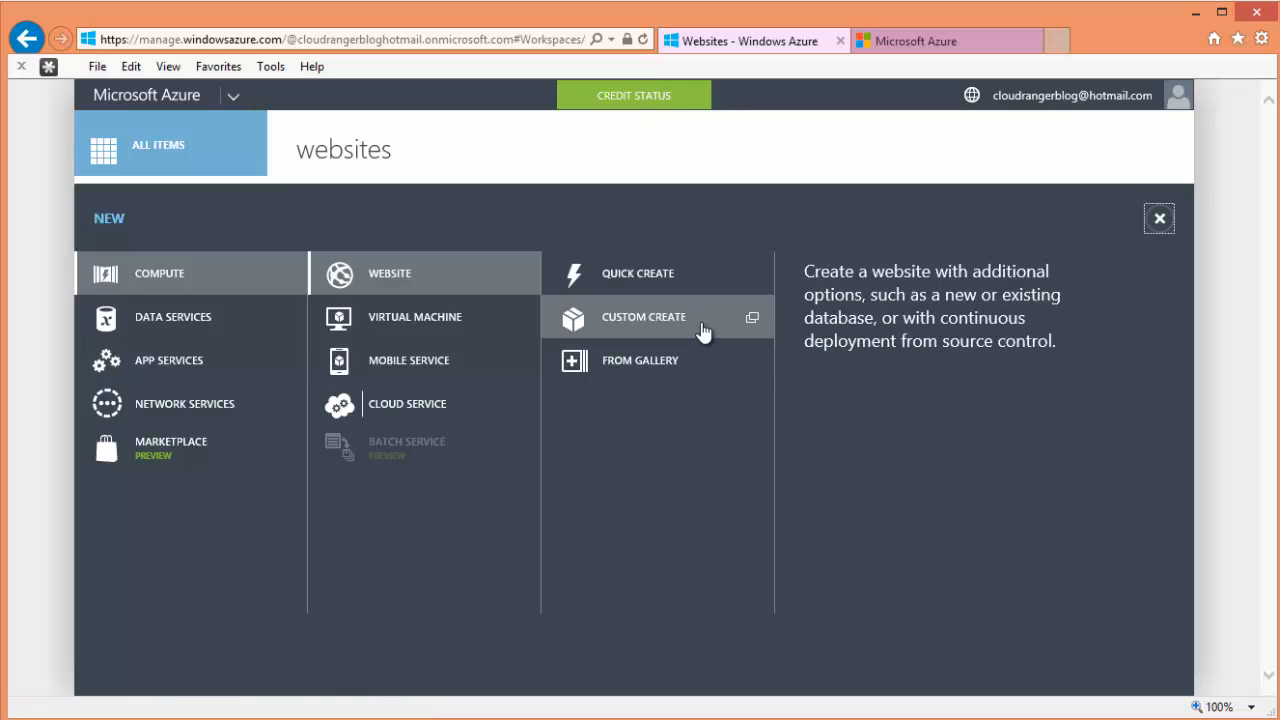
click(249, 334)
click(228, 371)
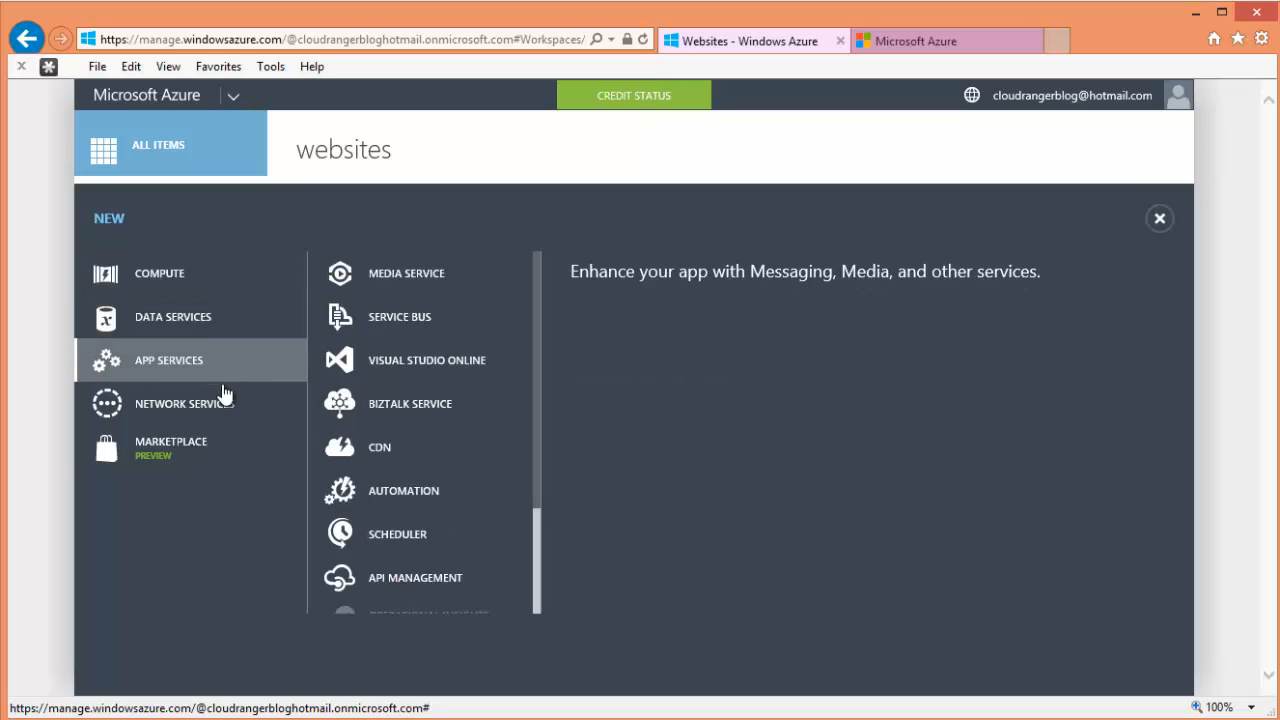
click(160, 276)
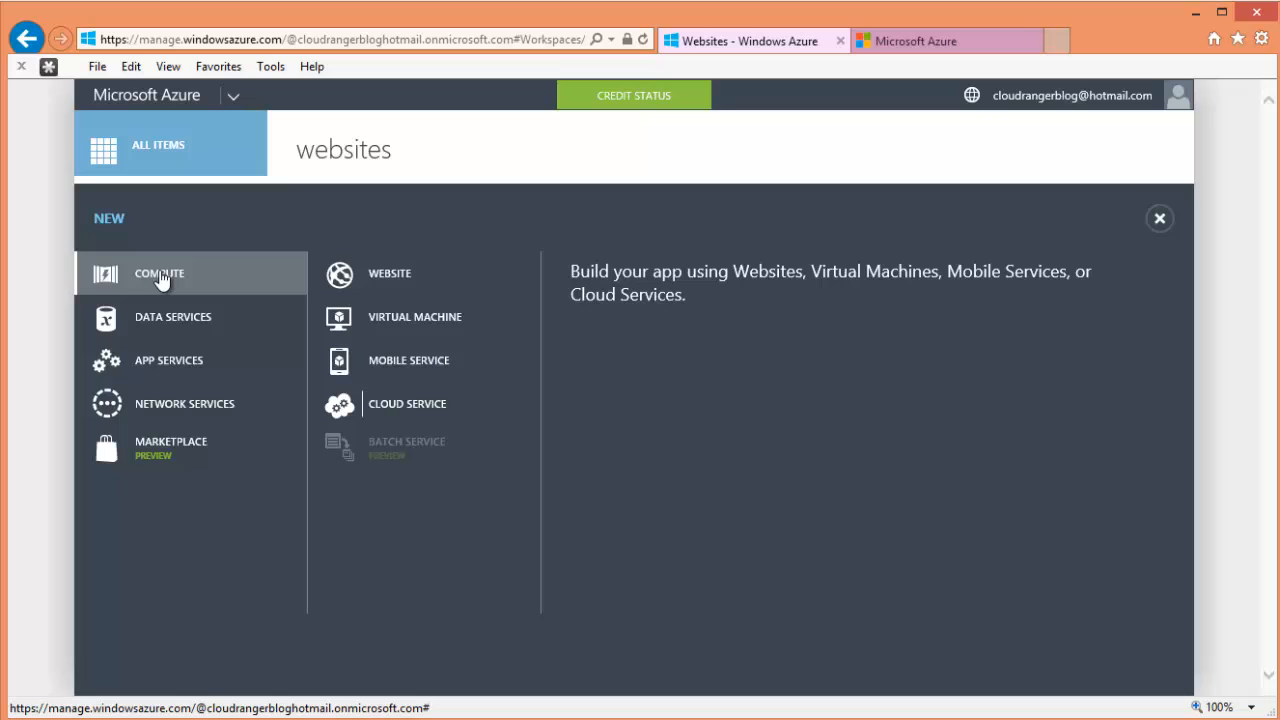
click(494, 318)
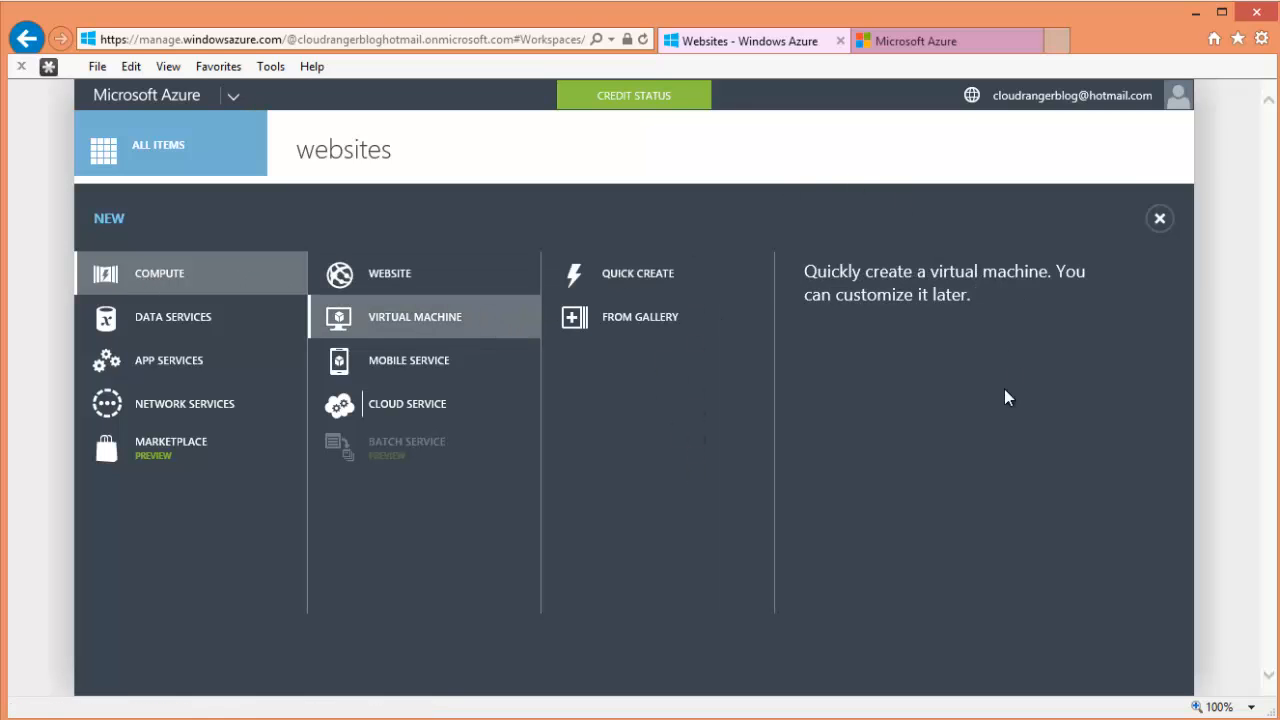
click(1159, 218)
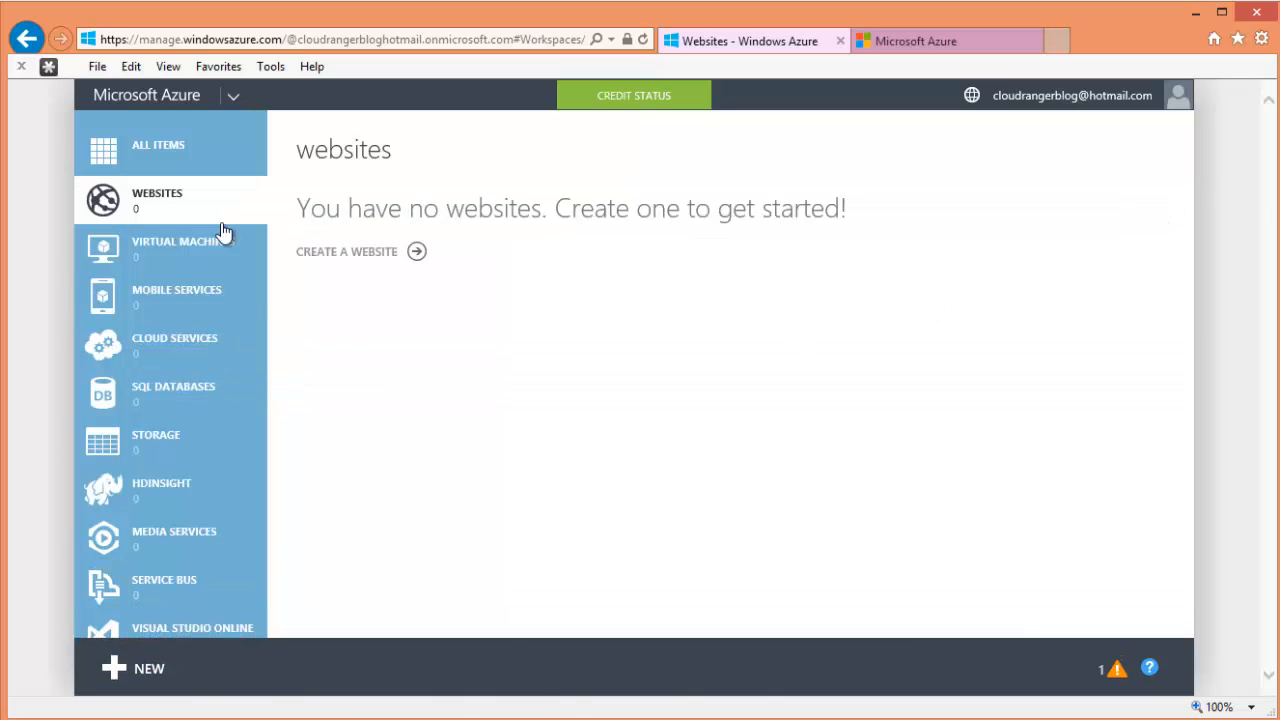
- Show the Virtual Machines page, briefly reopening and closing the NEW panel
click(153, 255)
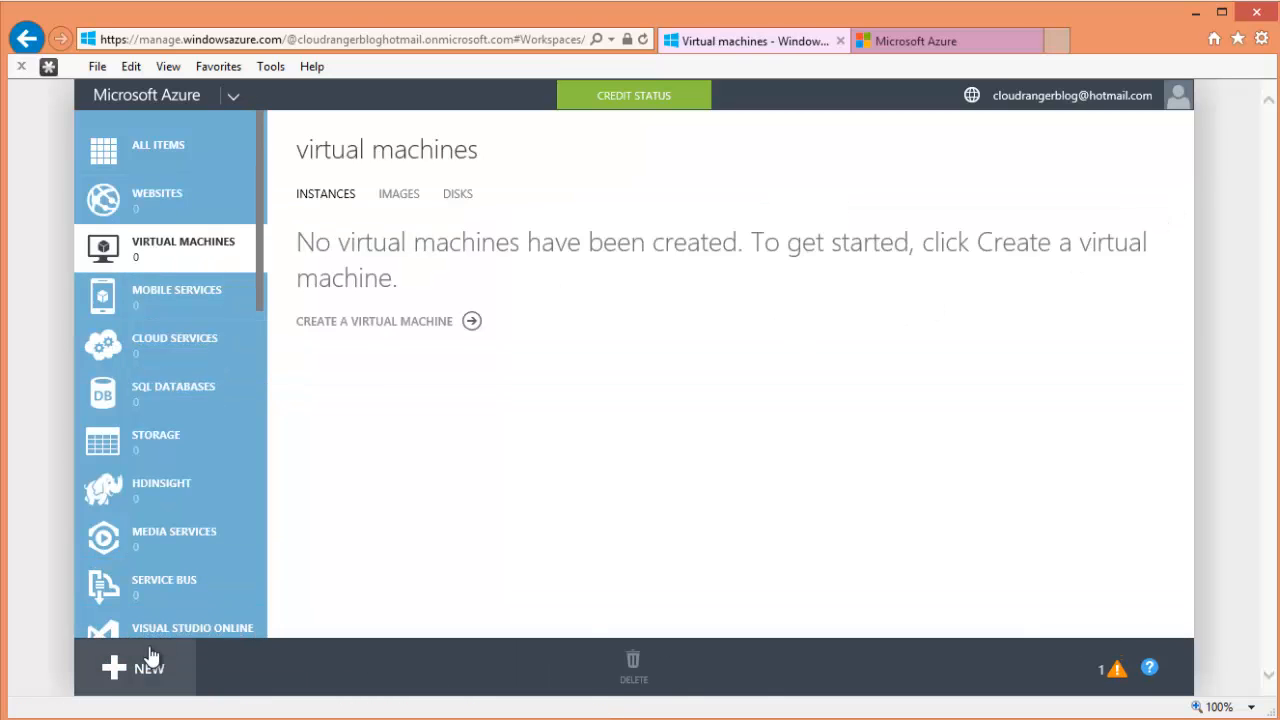
click(113, 672)
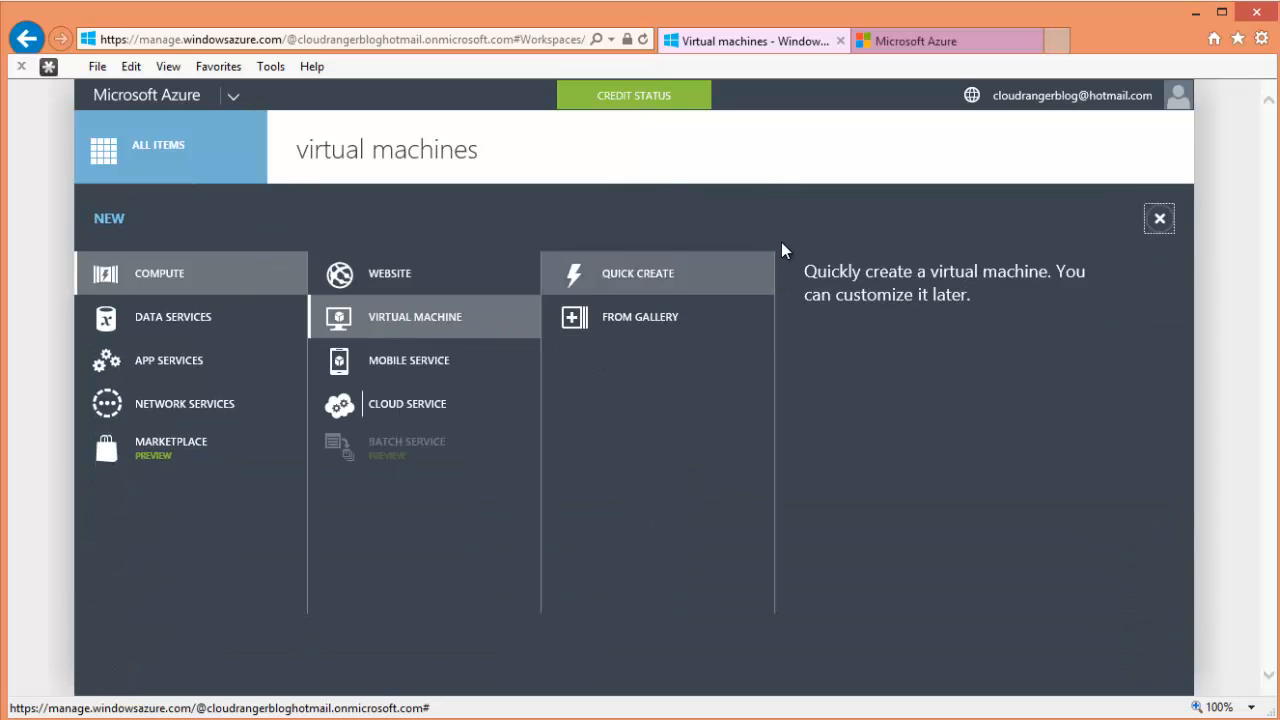
click(1160, 218)
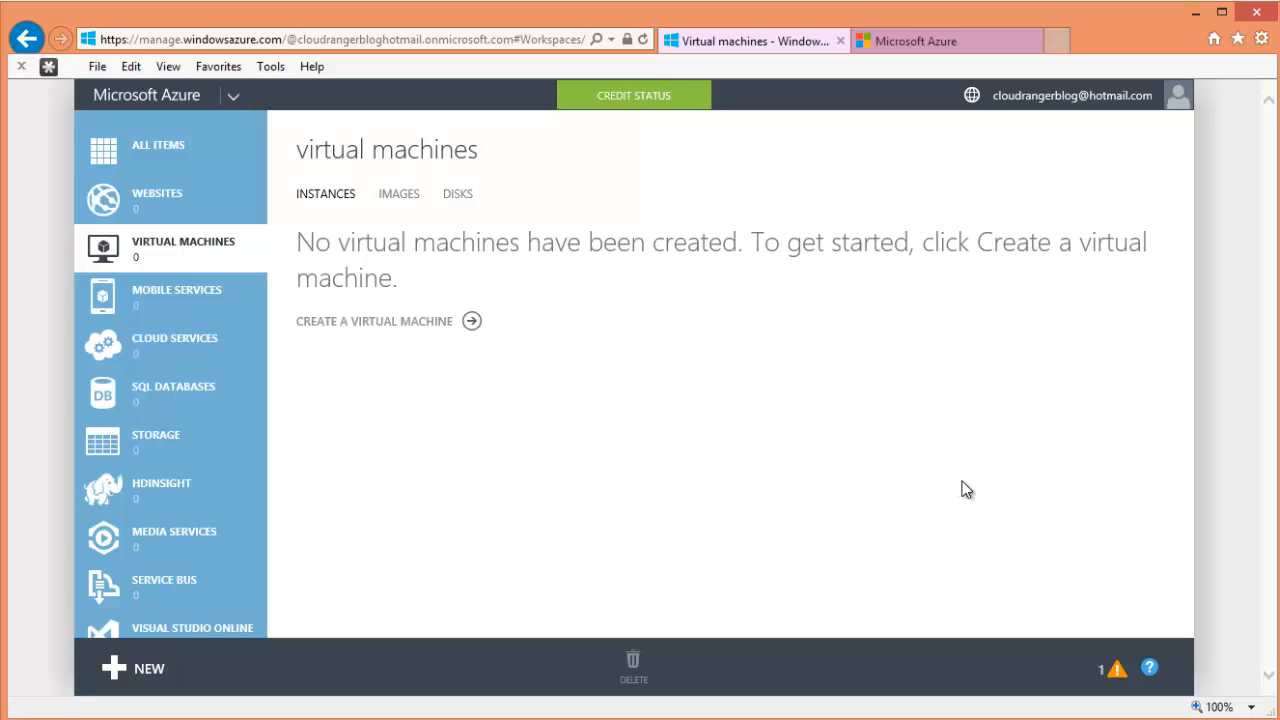
- Read the Free Trial expiring warning from the bottom bar and dismiss it with OK
click(1116, 668)
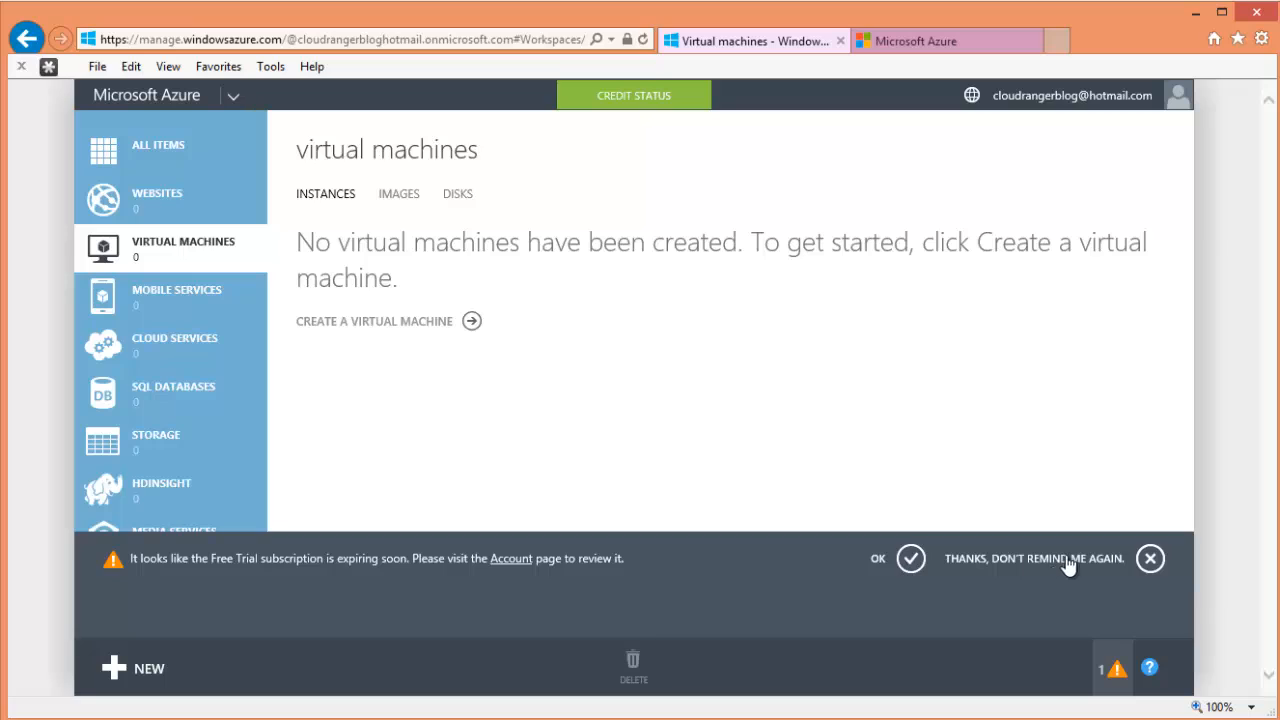
click(887, 557)
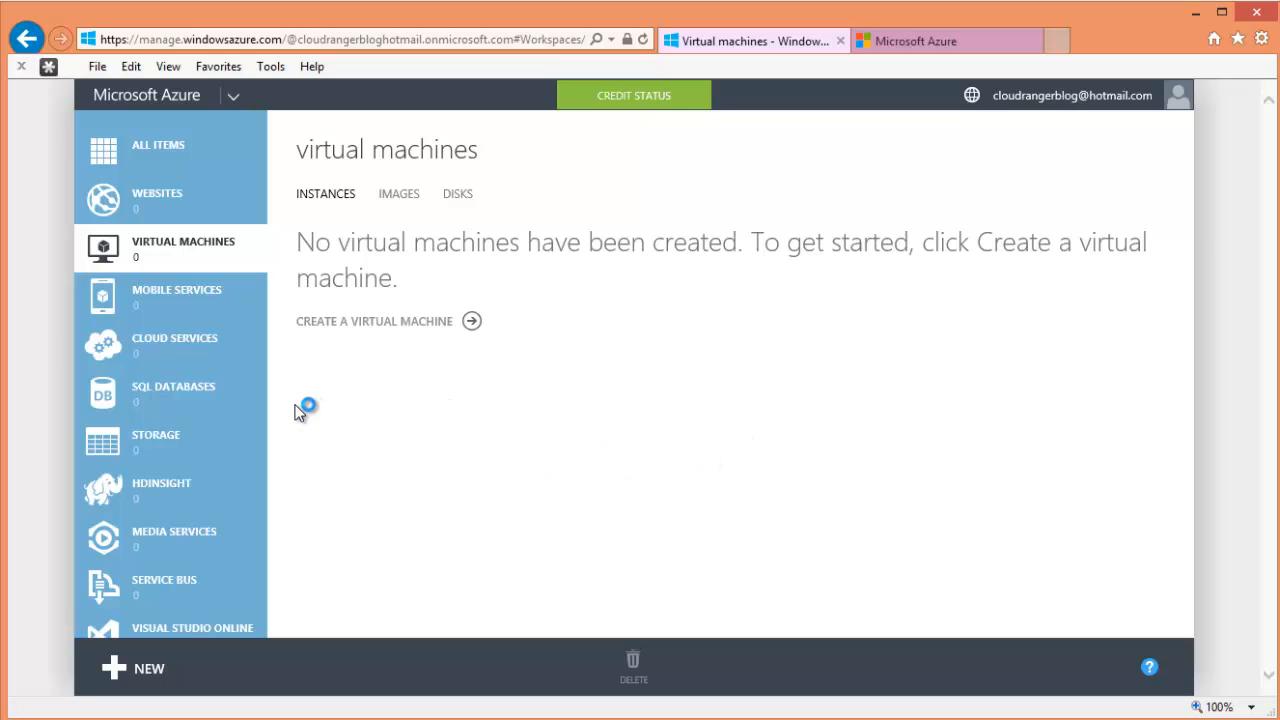
- From the Storage page, start a Quick Create storage account and focus the URL field
click(194, 437)
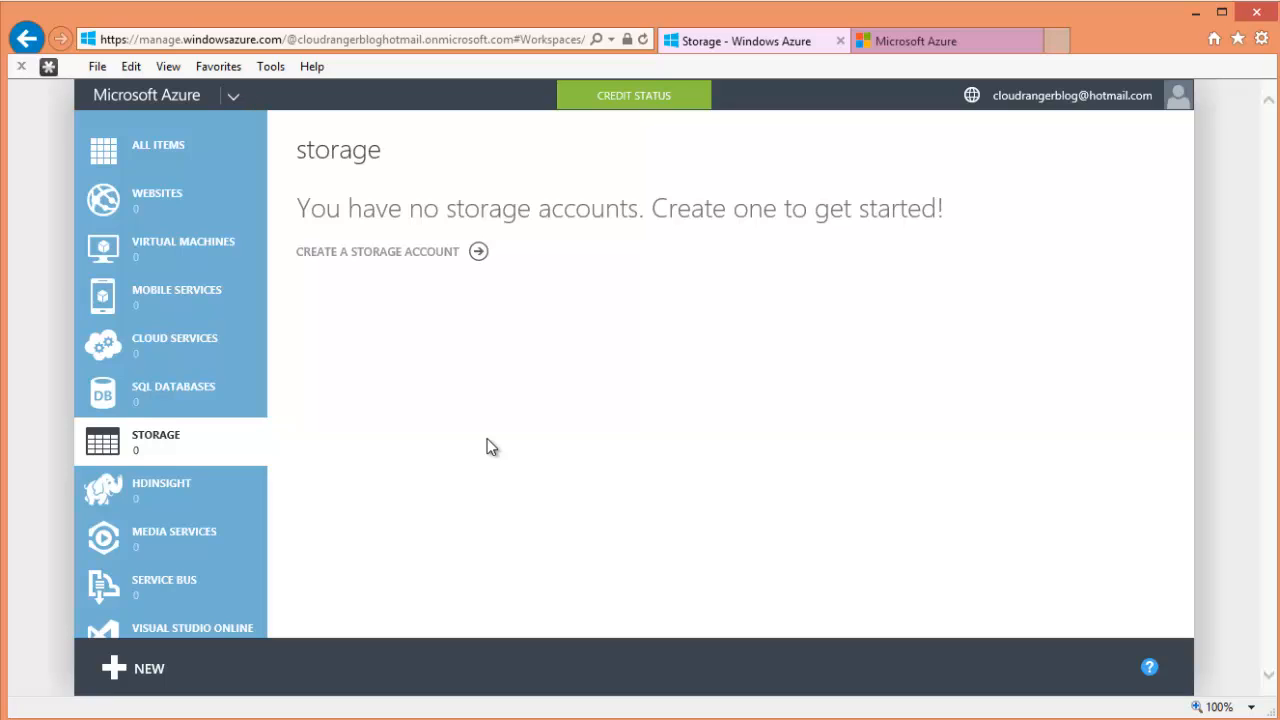
click(424, 256)
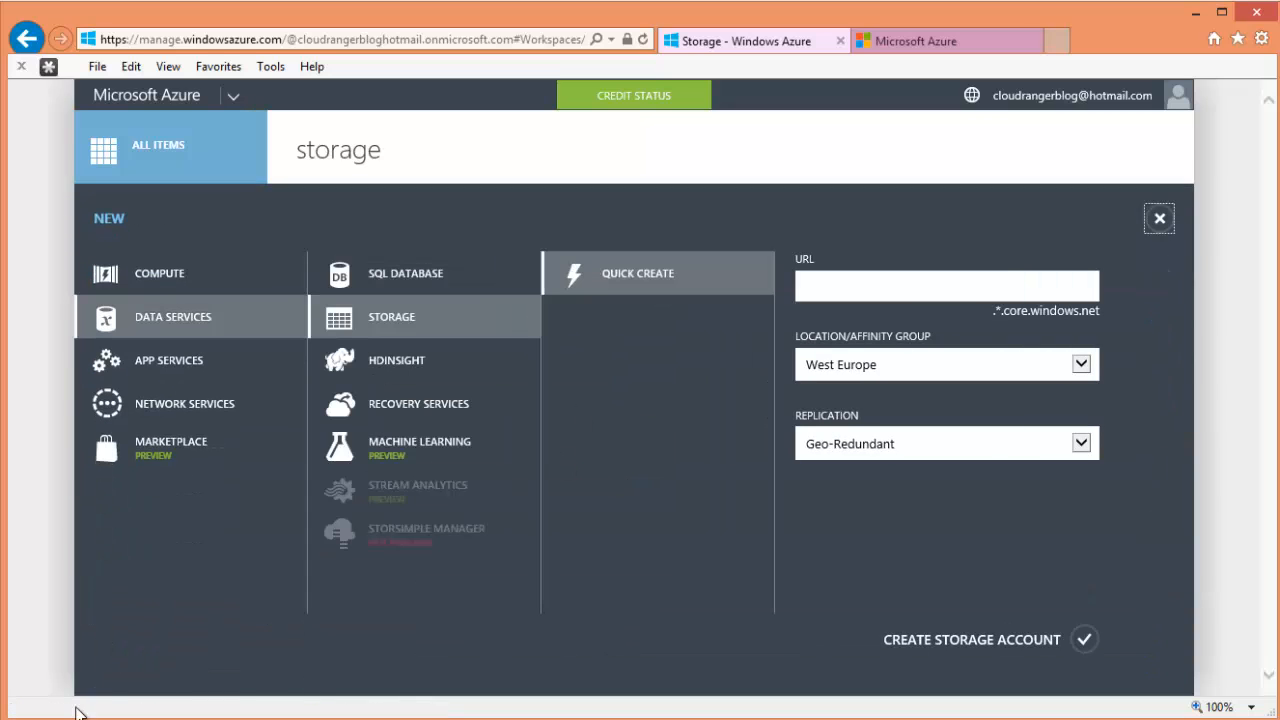
click(812, 294)
- Enter the URL name cloudranger100, test the rejected name 'microsoft', then switch back to cloudranger100
text(cloudranger)
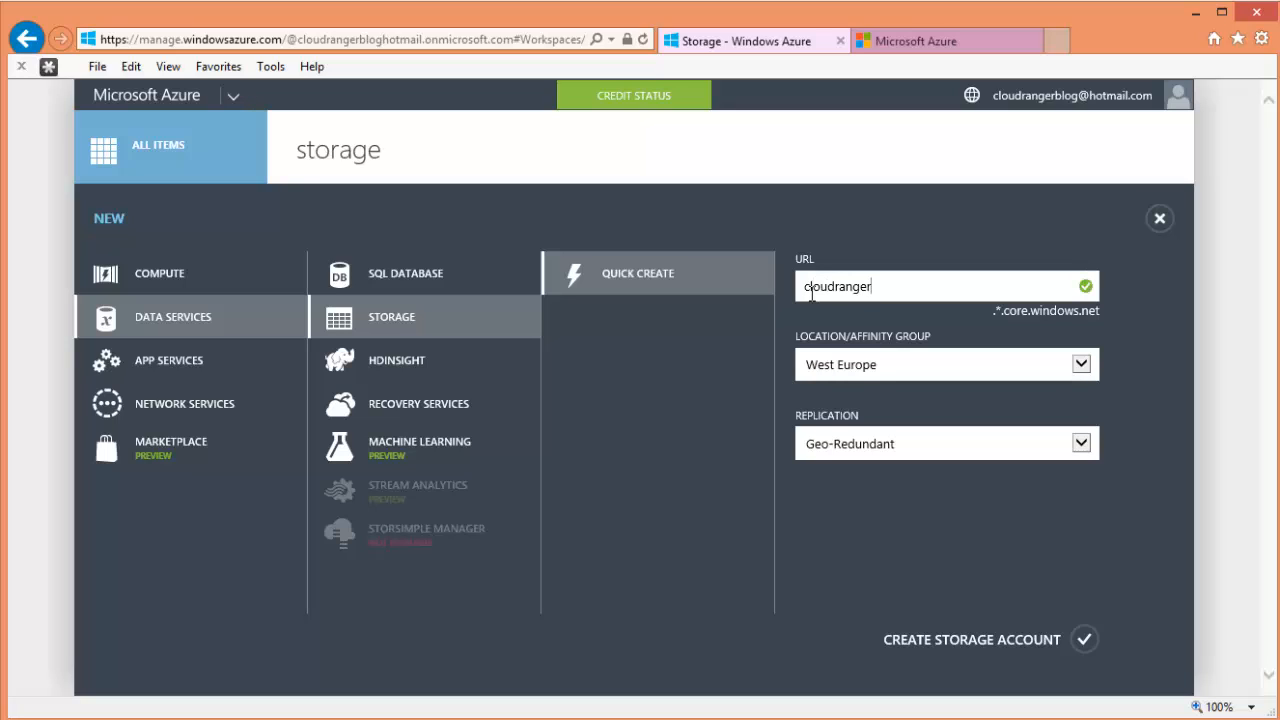
text(100)
drag(992, 295, 757, 300)
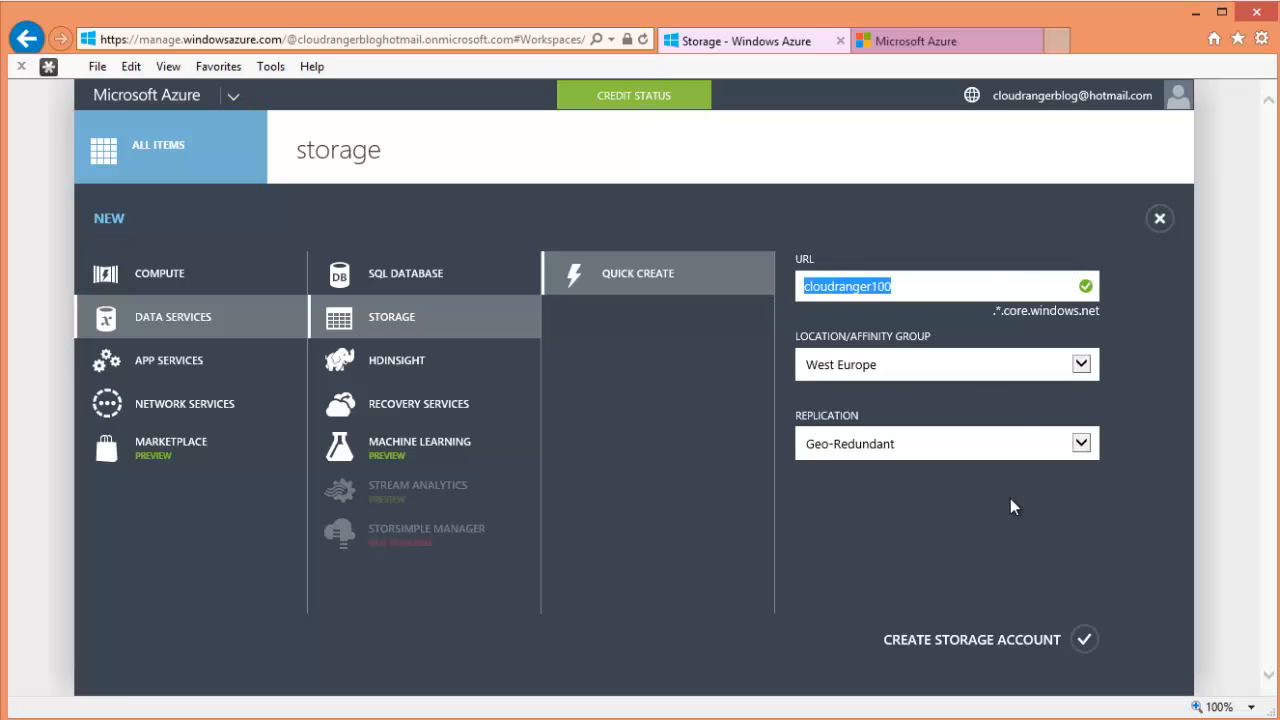
text(microsoft)
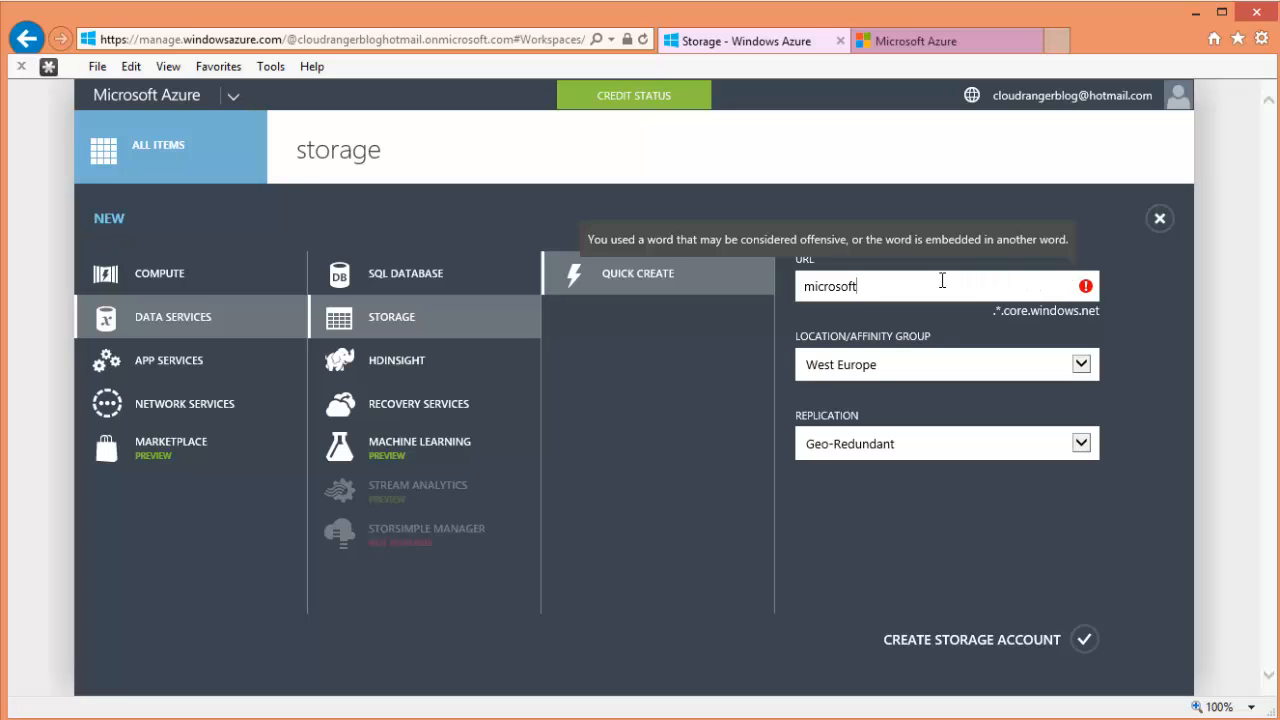
drag(942, 286, 777, 292)
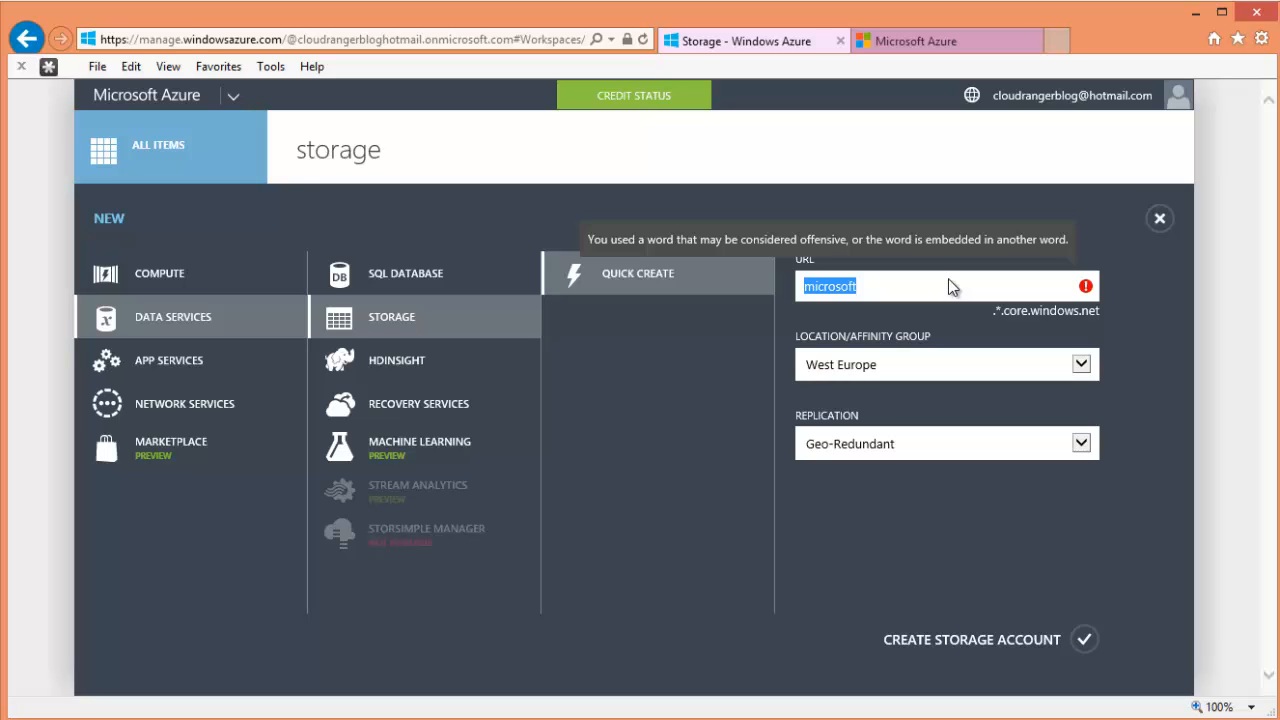
text(cloudranger)
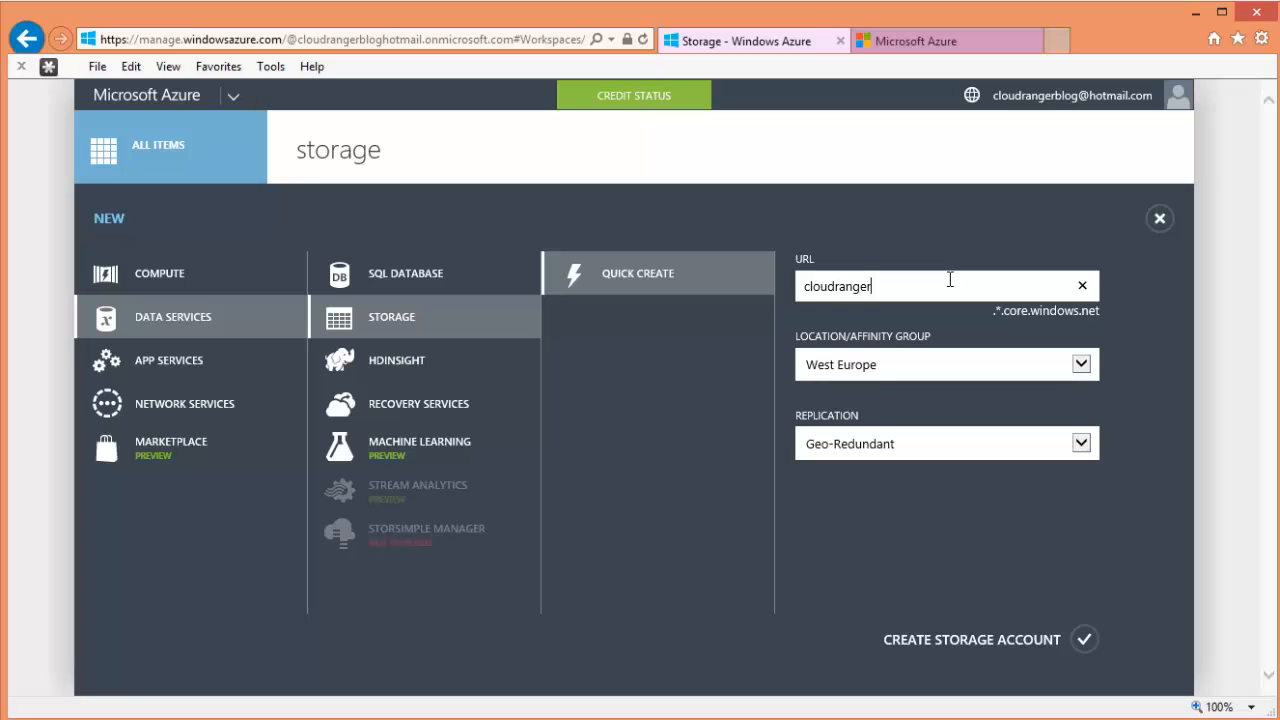
text(100)
- Choose East US 2 location and Locally Redundant replication, then create storage account cloudranger100
click(1081, 366)
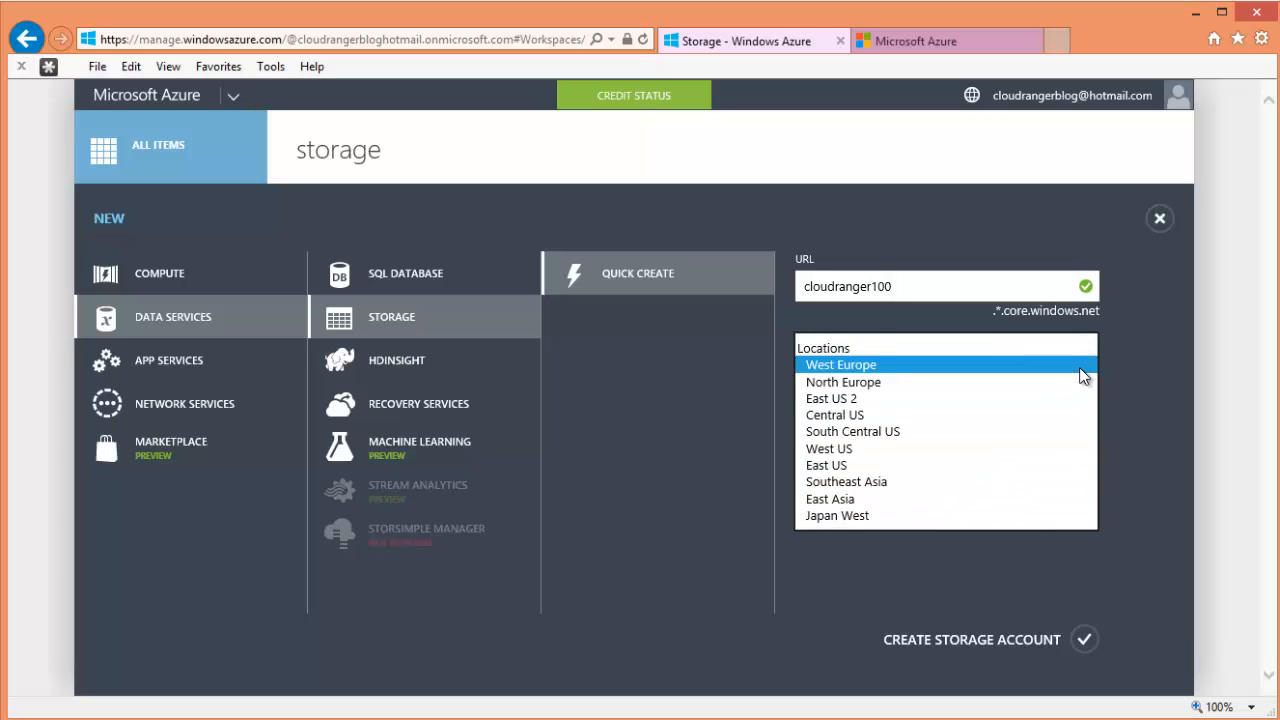
click(955, 400)
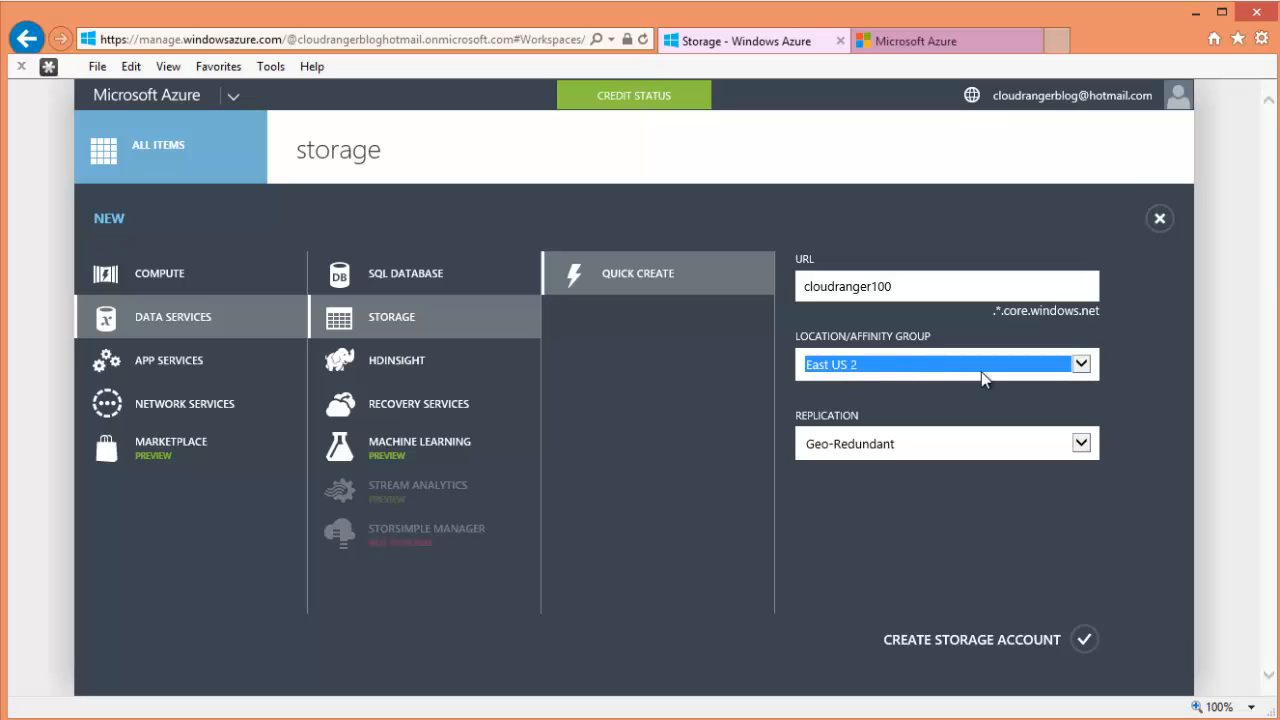
click(1081, 366)
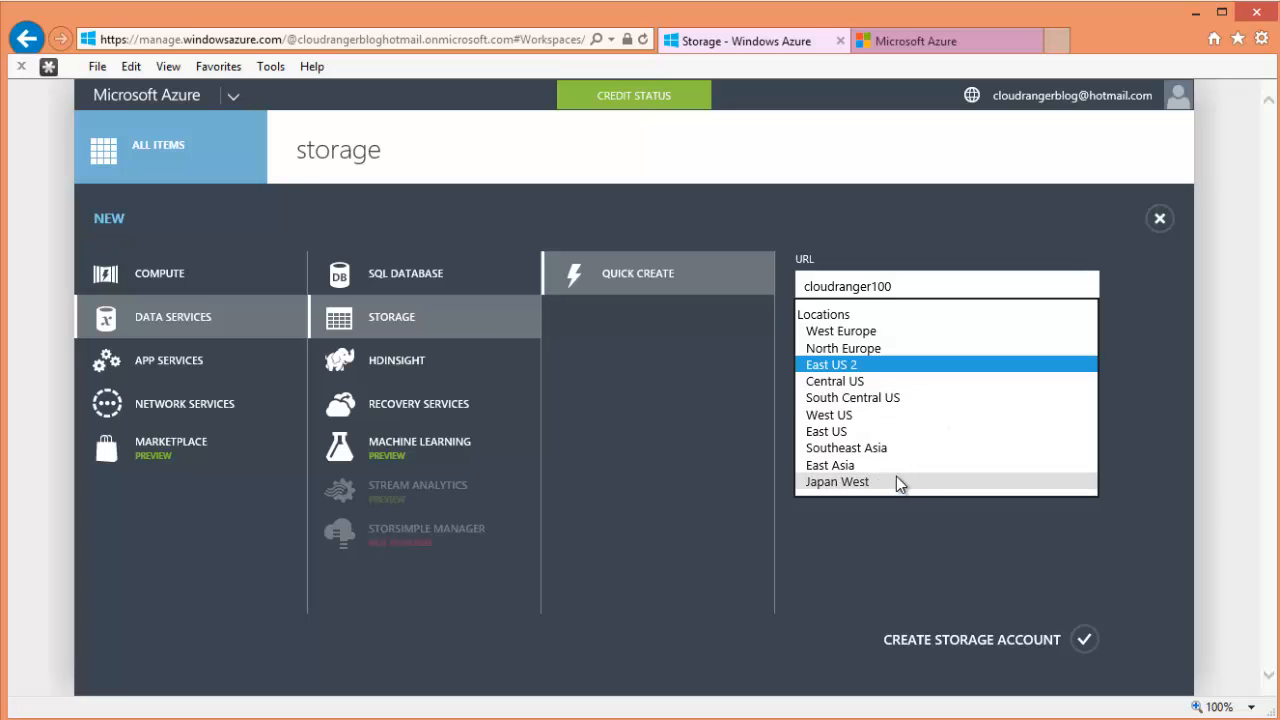
click(1163, 375)
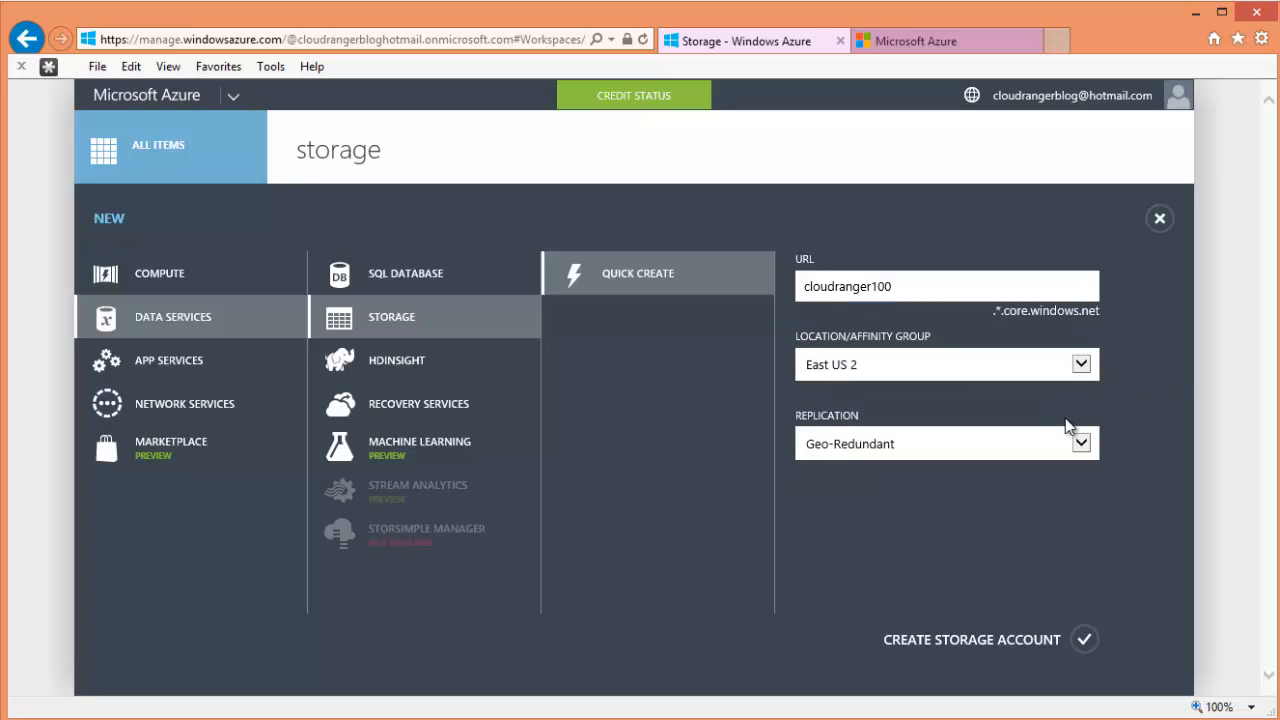
click(1080, 443)
click(1042, 431)
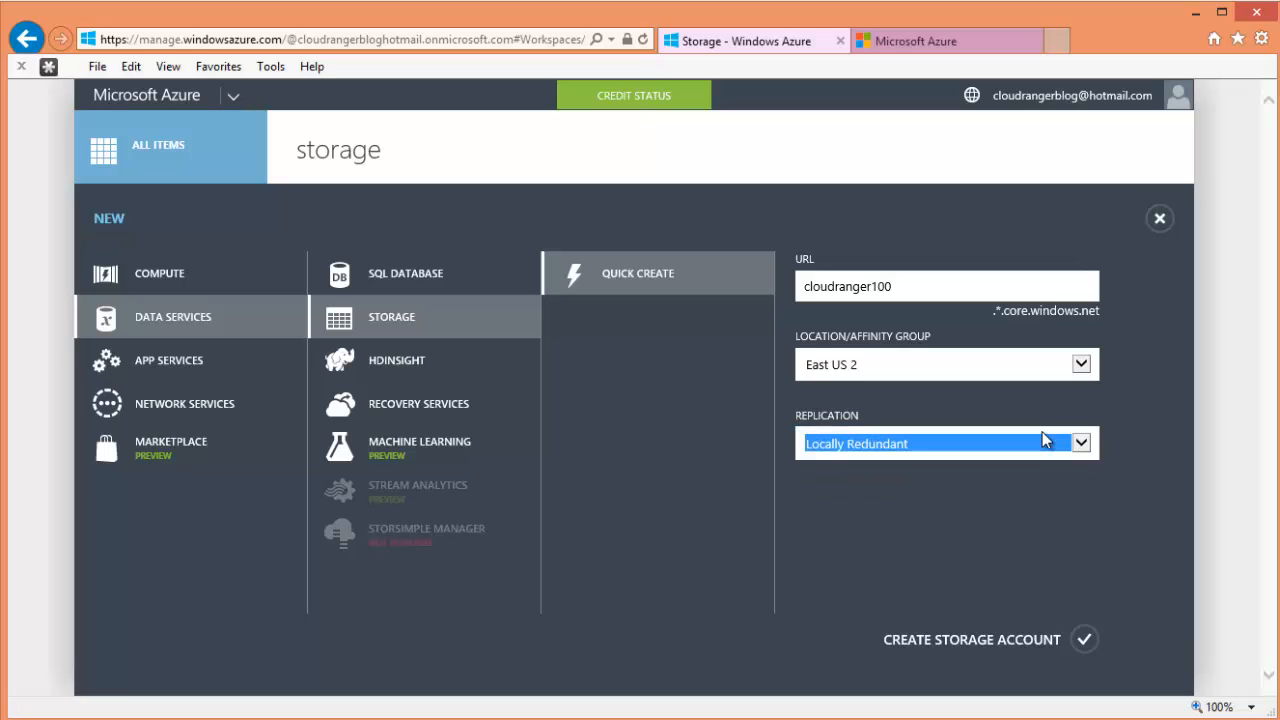
click(1088, 642)
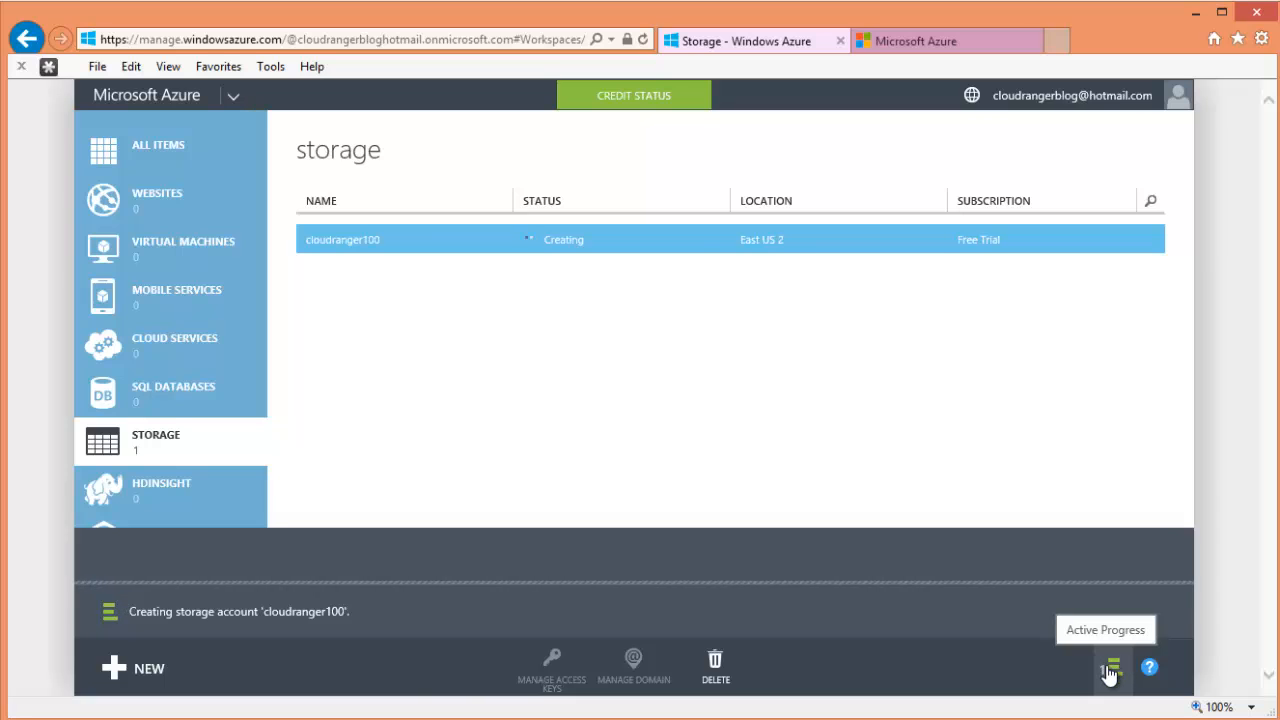
- Follow the cloudranger100 creation progress and dismiss the success message
click(1110, 672)
click(1110, 672)
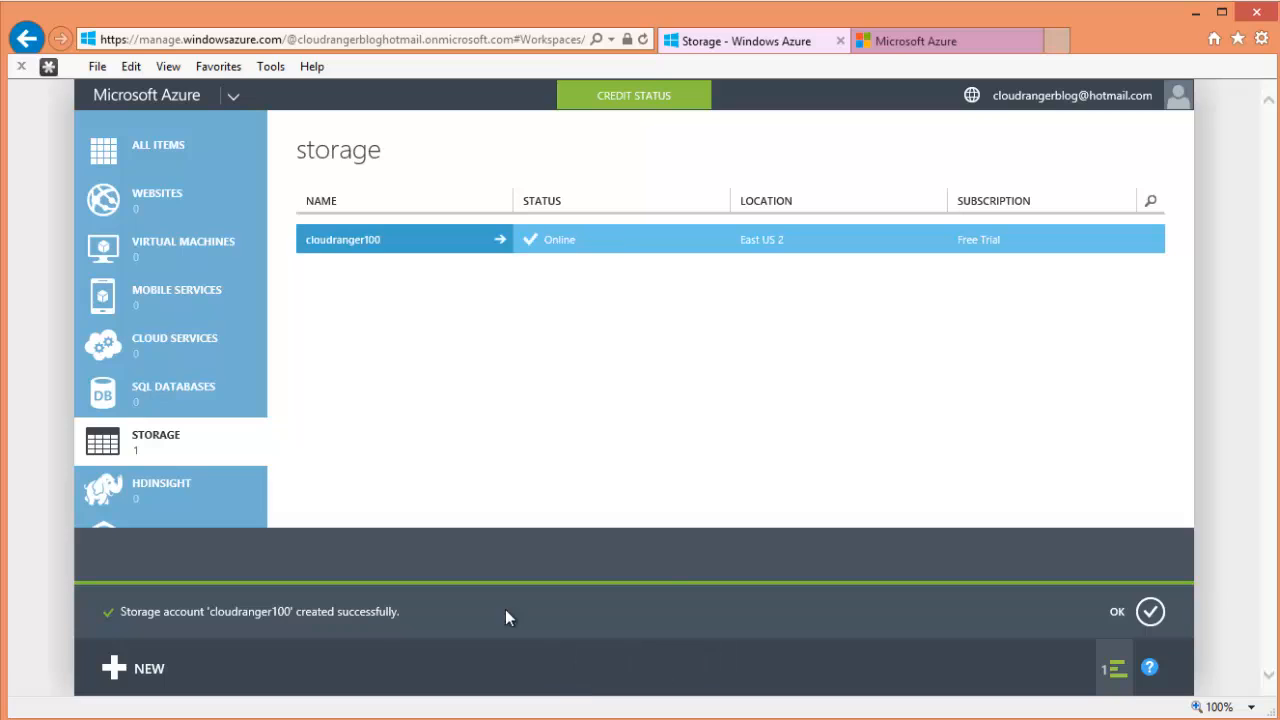
click(1151, 612)
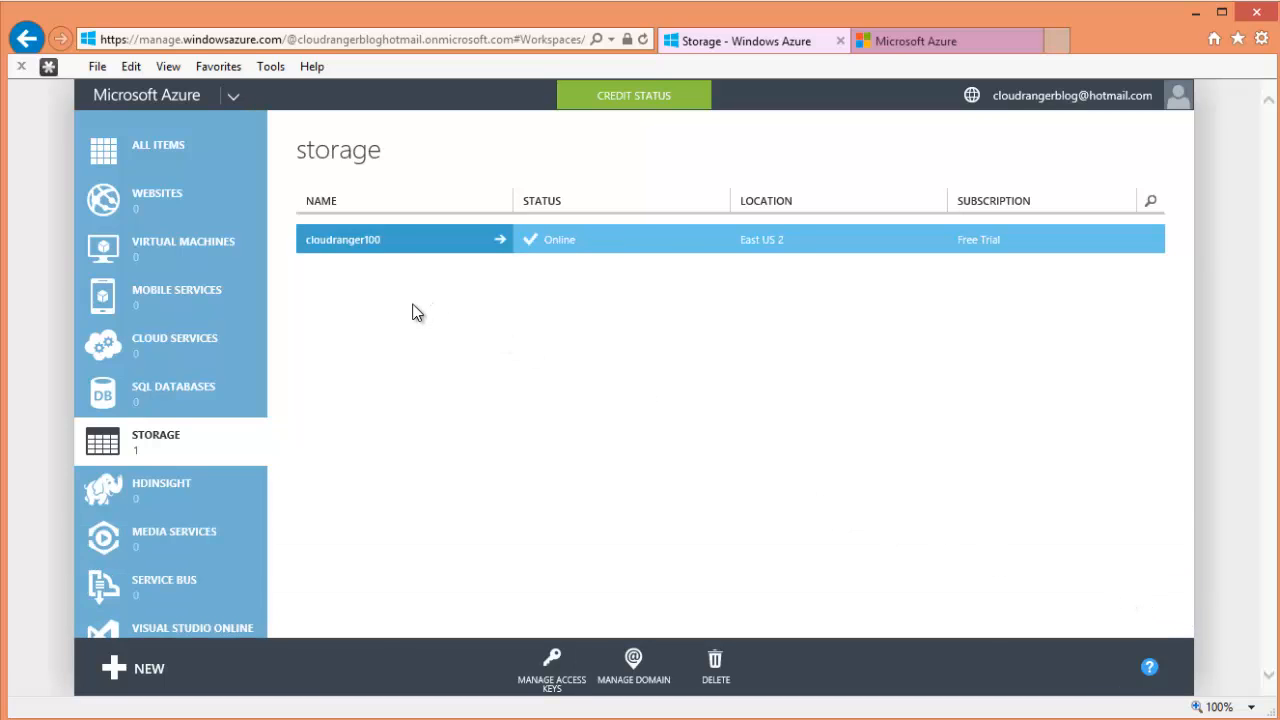
- Browse SQL Databases and Cloud Services, then return to the storage accounts list
click(190, 376)
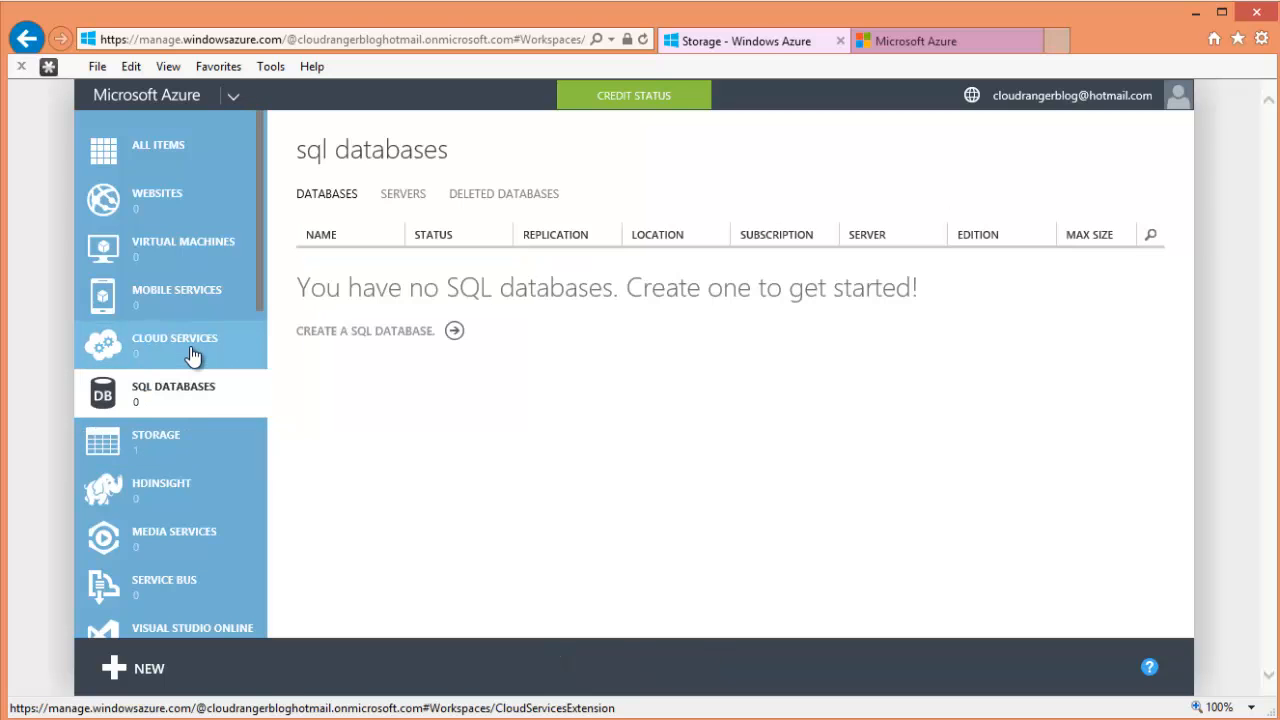
click(191, 353)
click(170, 443)
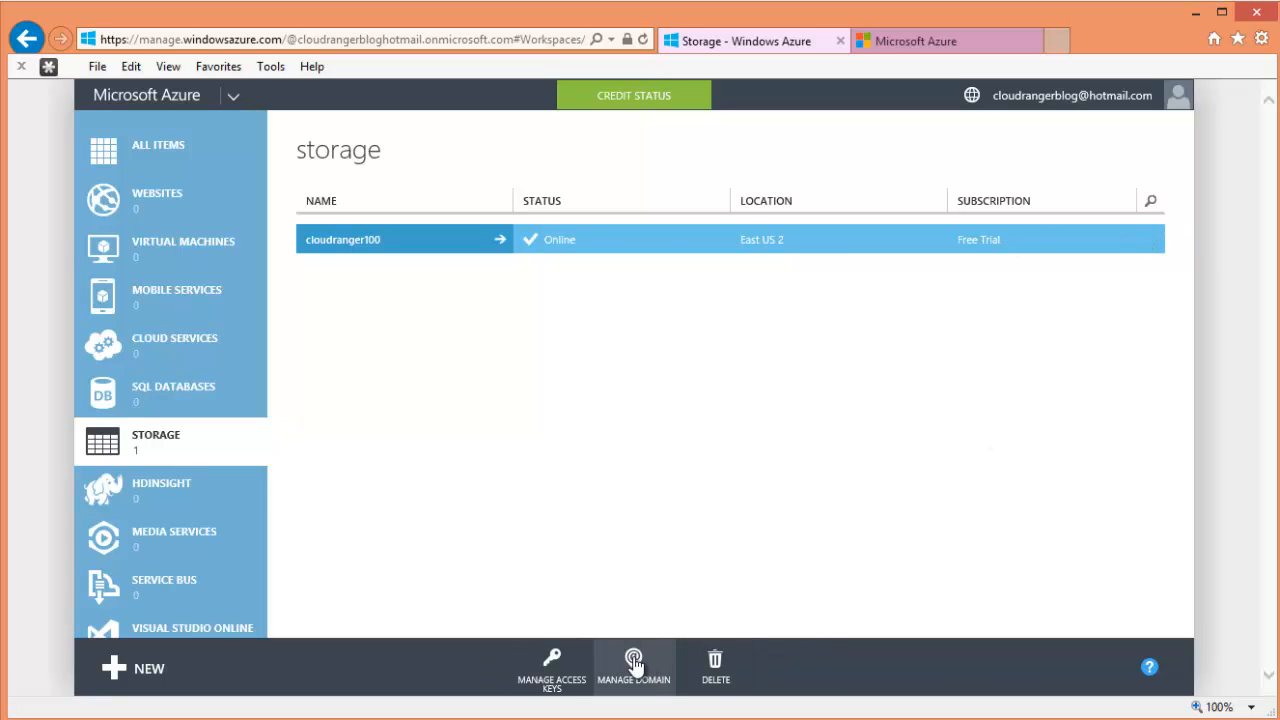
- Open cloudranger100's dashboard and inspect its subscription name and ID details
click(358, 245)
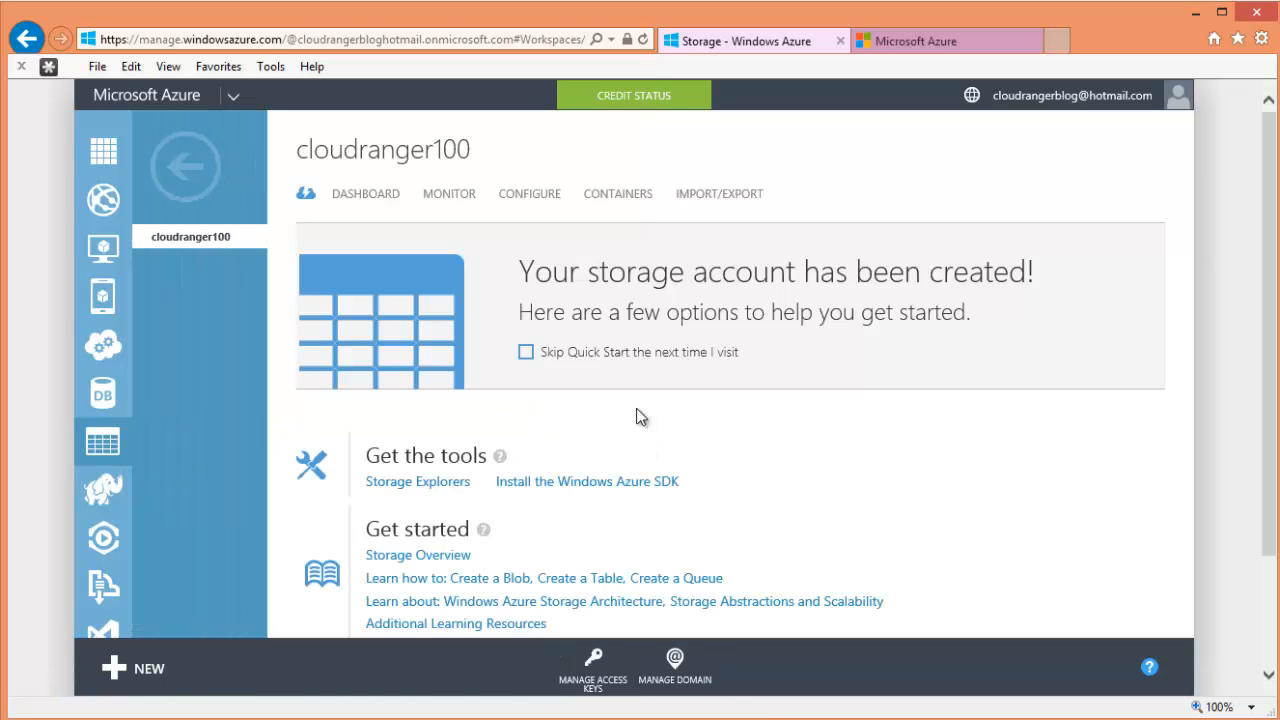
click(541, 205)
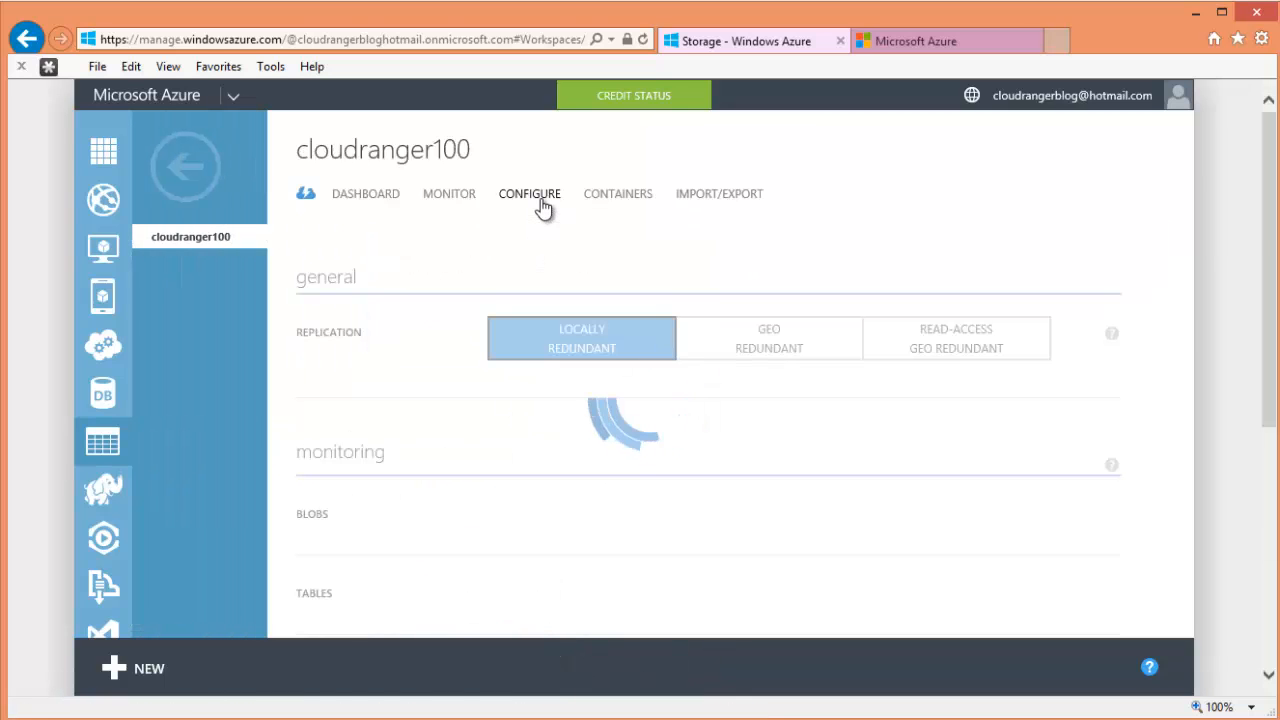
click(387, 204)
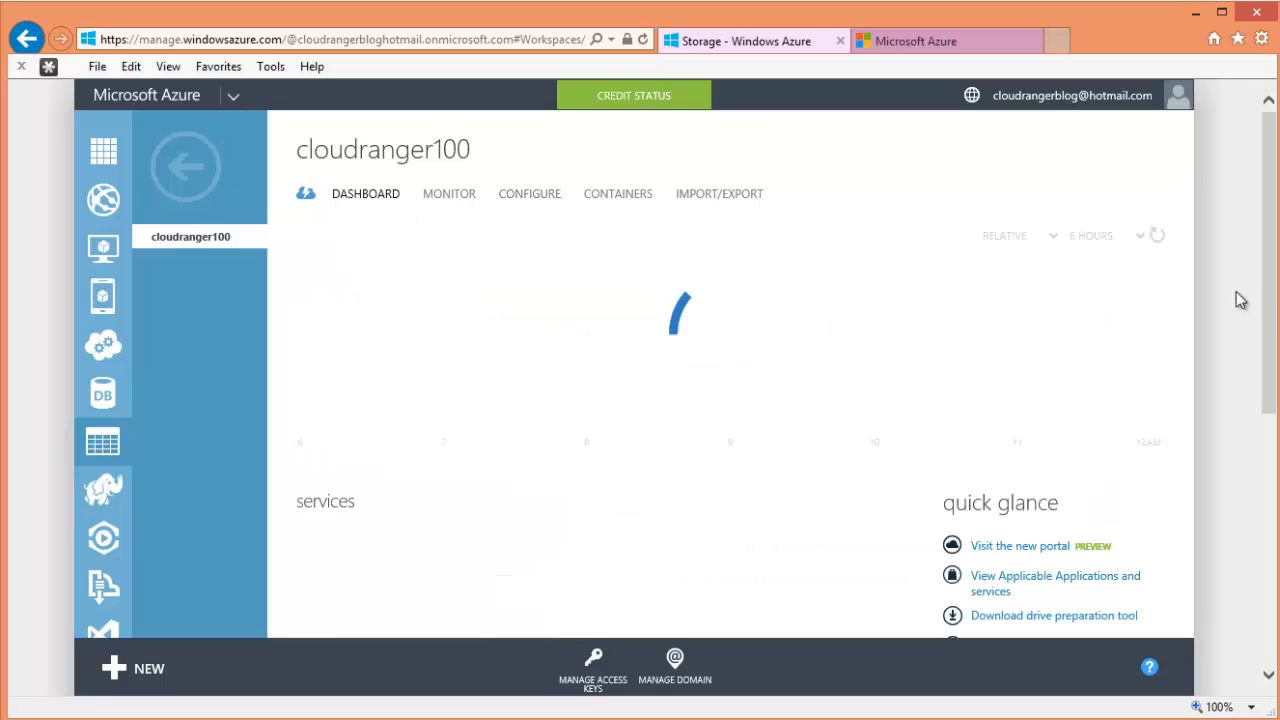
drag(1269, 324, 1274, 540)
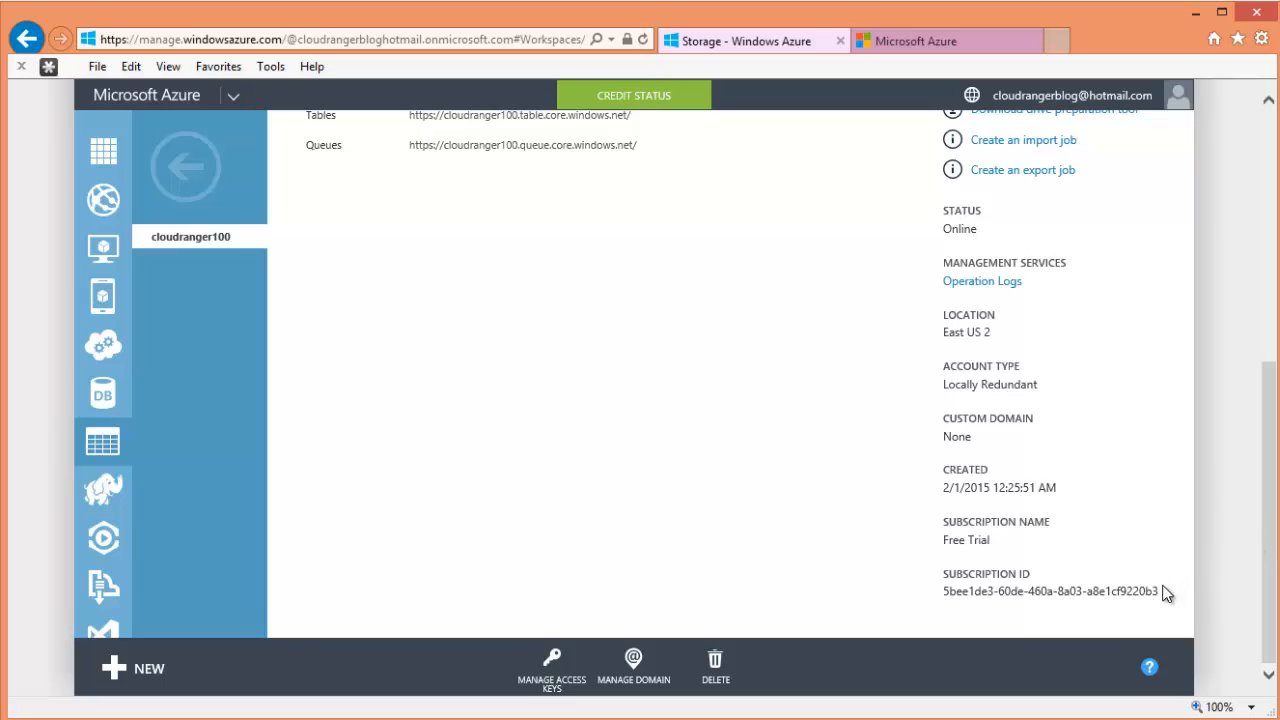
drag(1160, 597, 1100, 489)
click(1146, 517)
- Confirm cloudranger100 has no containers, then view its configuration settings
scroll(1100, 420, up, 1)
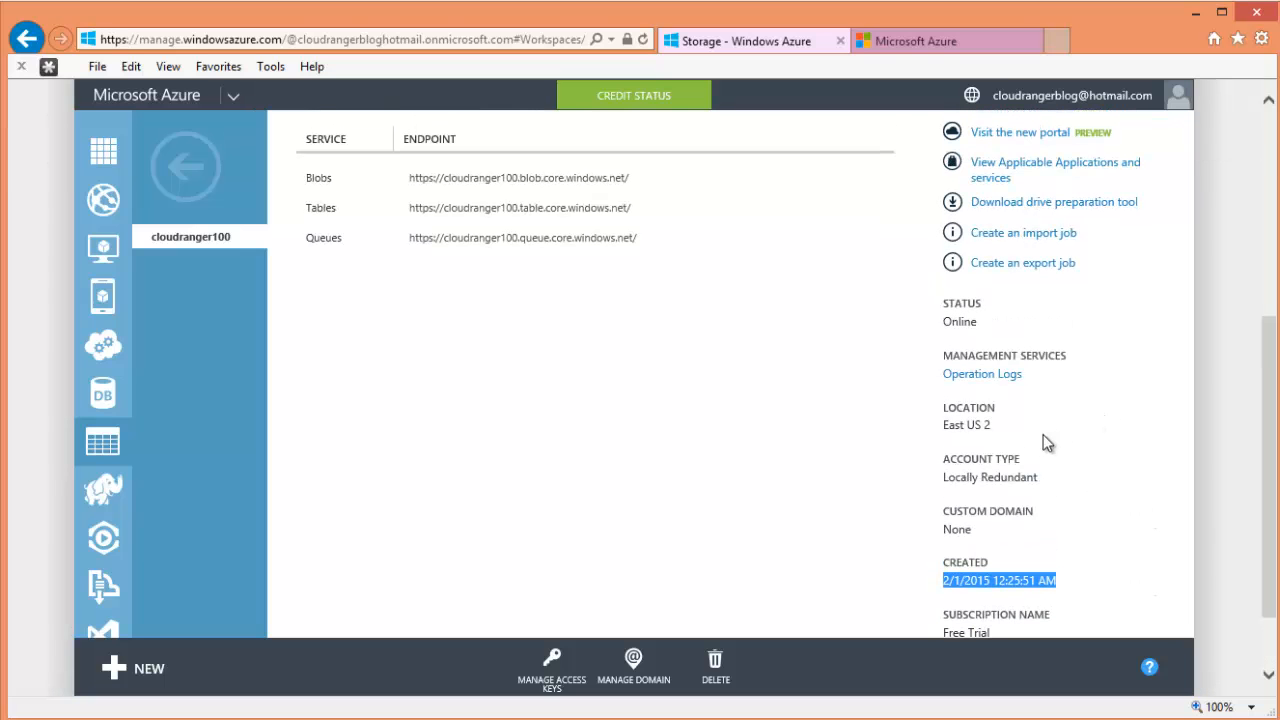
drag(991, 427, 945, 428)
scroll(1170, 447, up, 4)
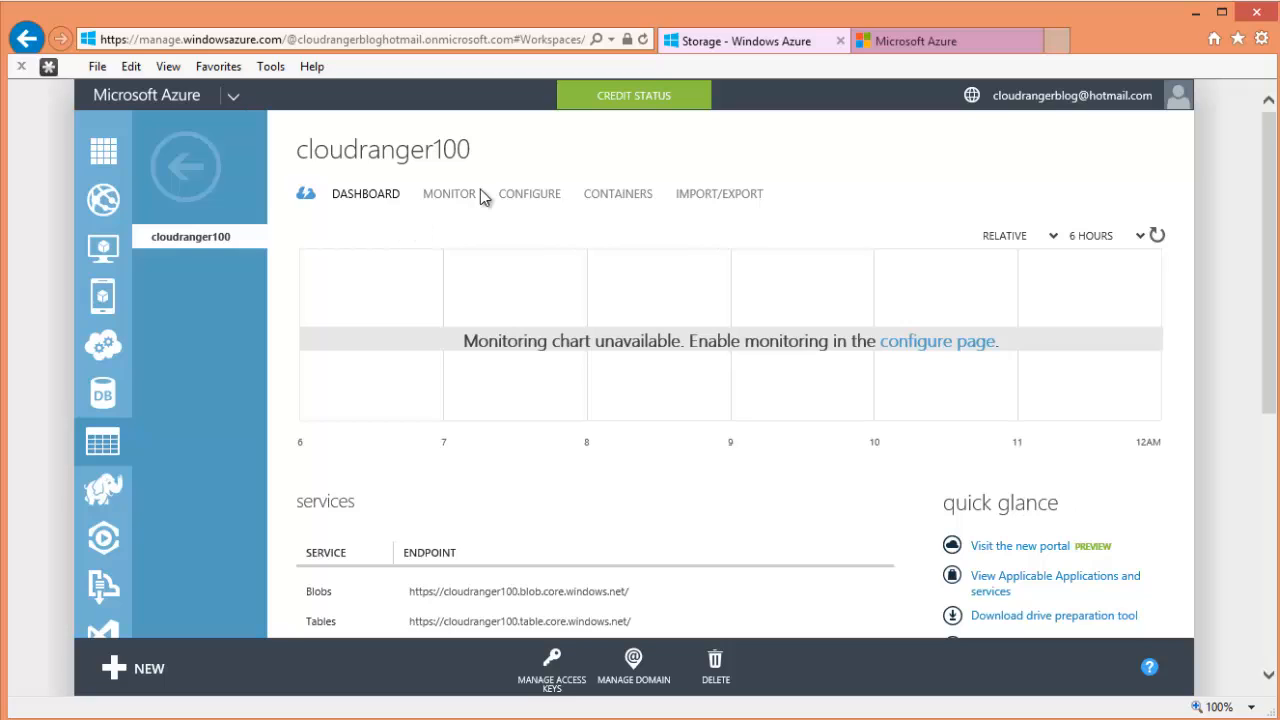
click(617, 202)
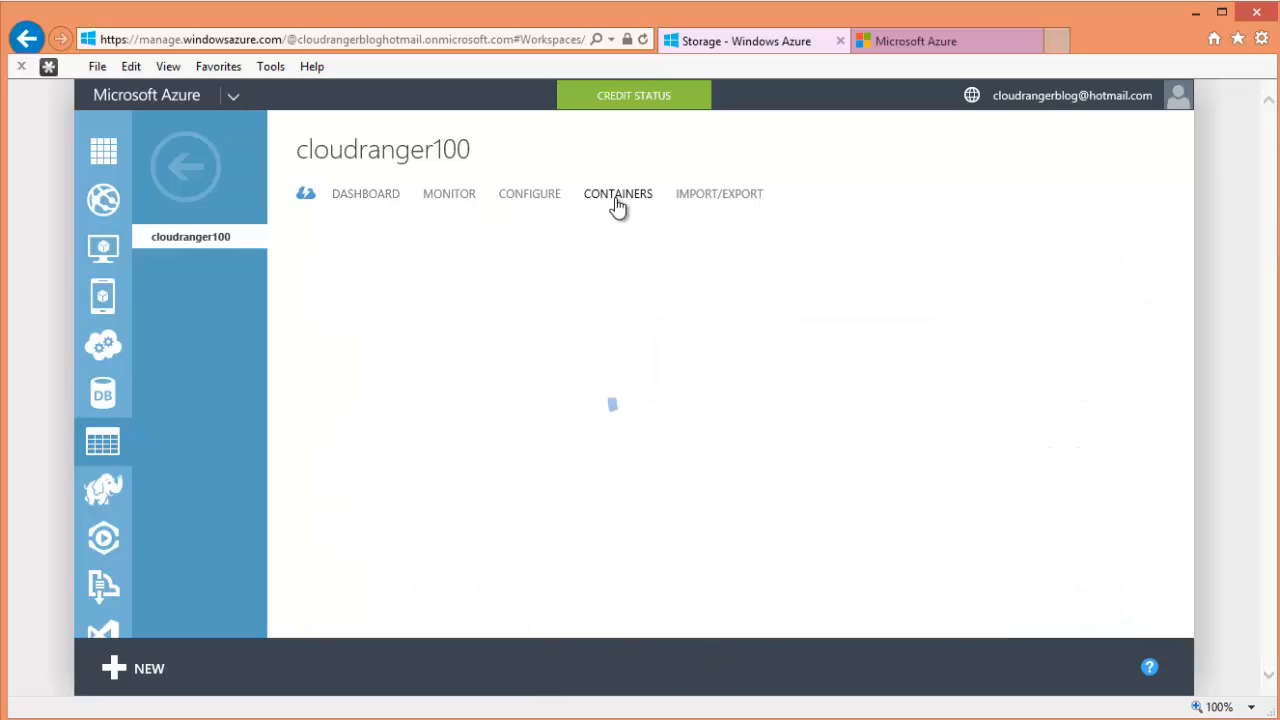
click(540, 202)
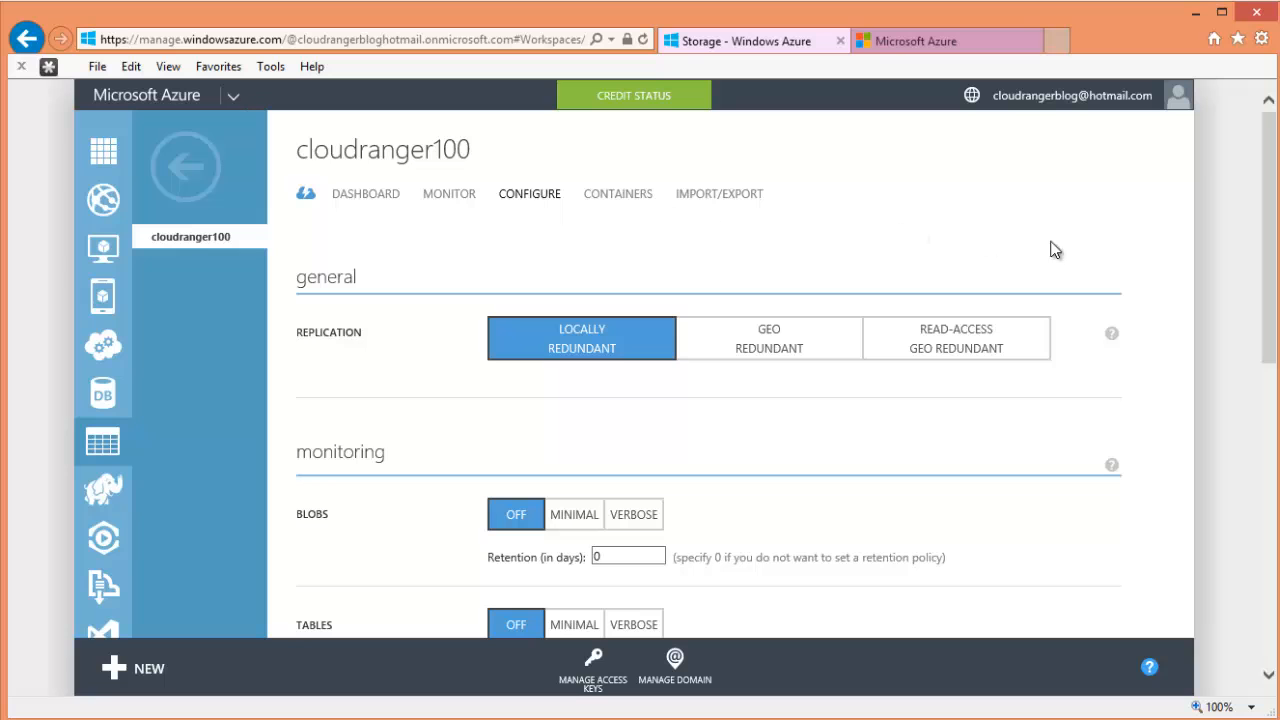
- Try Geo-Redundant and Read-Access Geo-Redundant replication, then revert to Locally Redundant
drag(1266, 311, 1266, 445)
drag(1265, 519, 1264, 300)
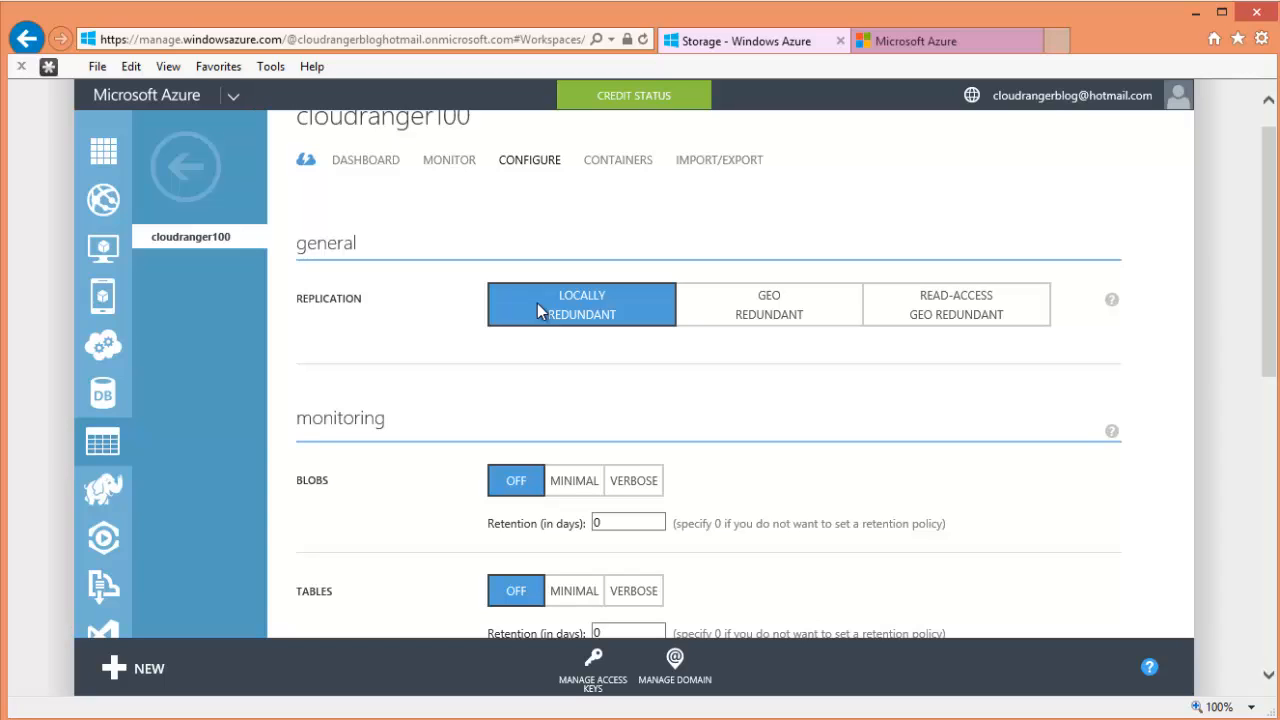
click(776, 300)
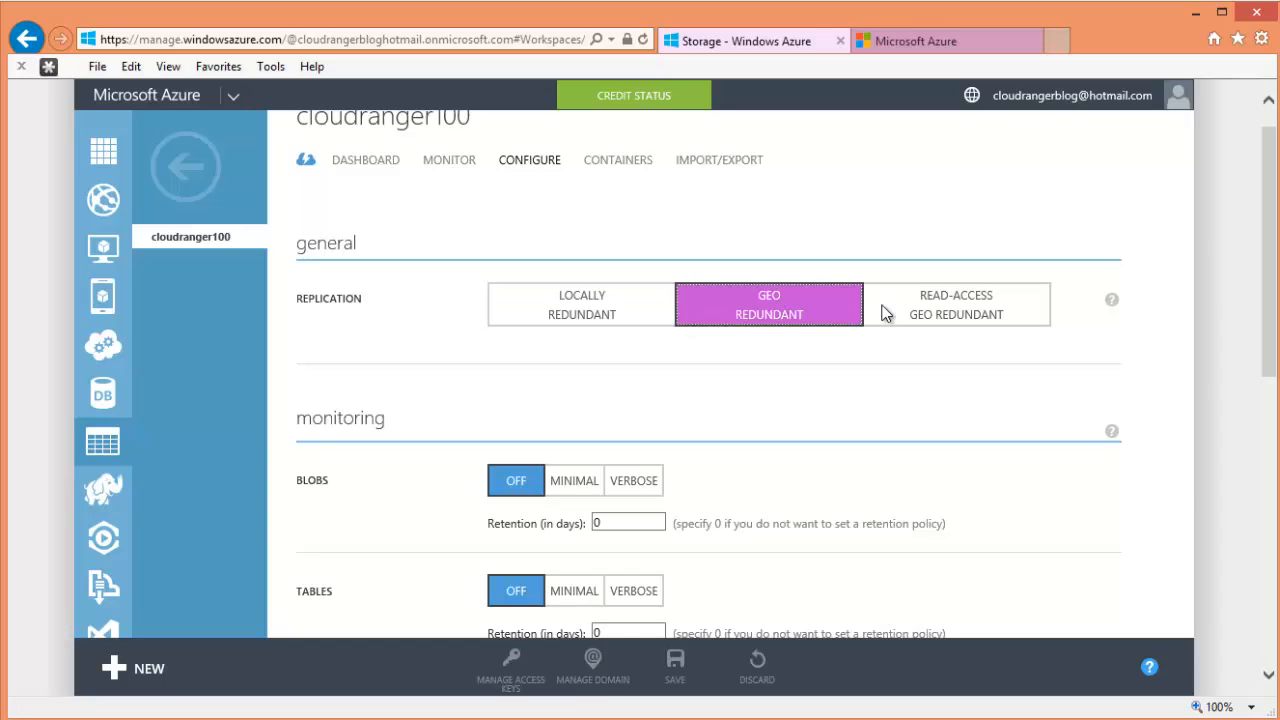
click(972, 304)
click(592, 317)
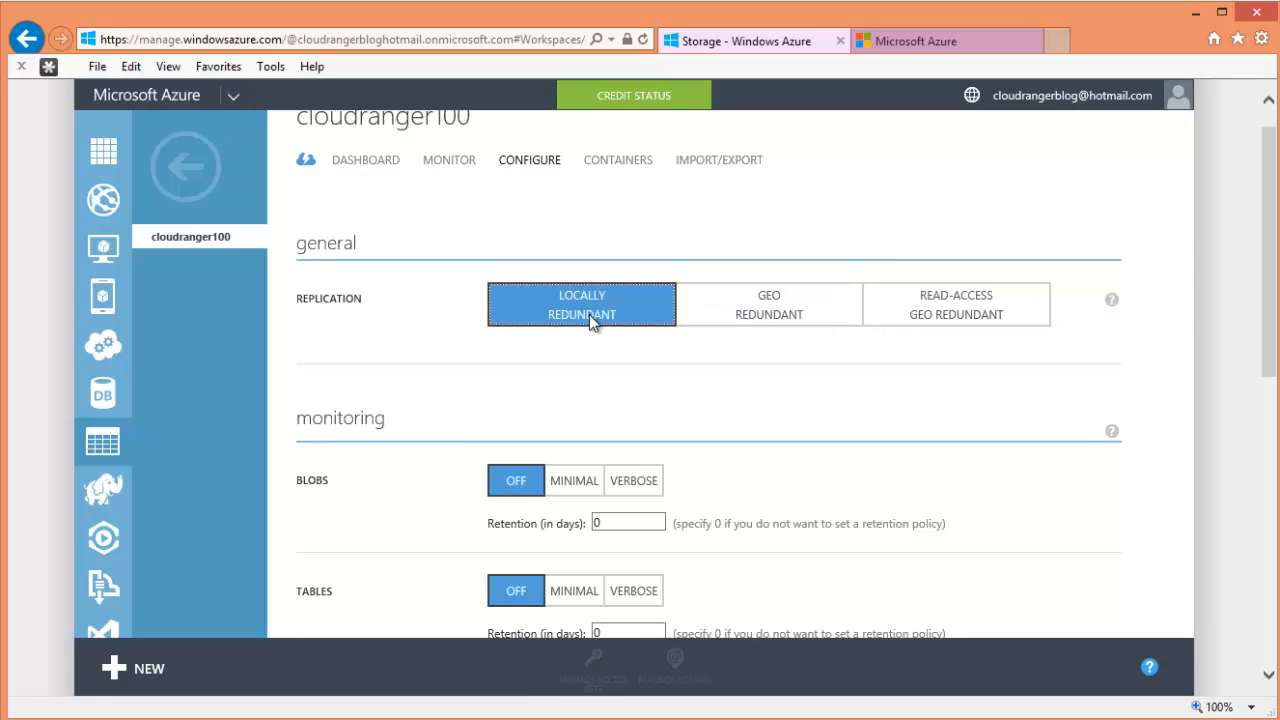
- Scroll the configuration page and return to the storage accounts list
drag(1272, 316, 1268, 150)
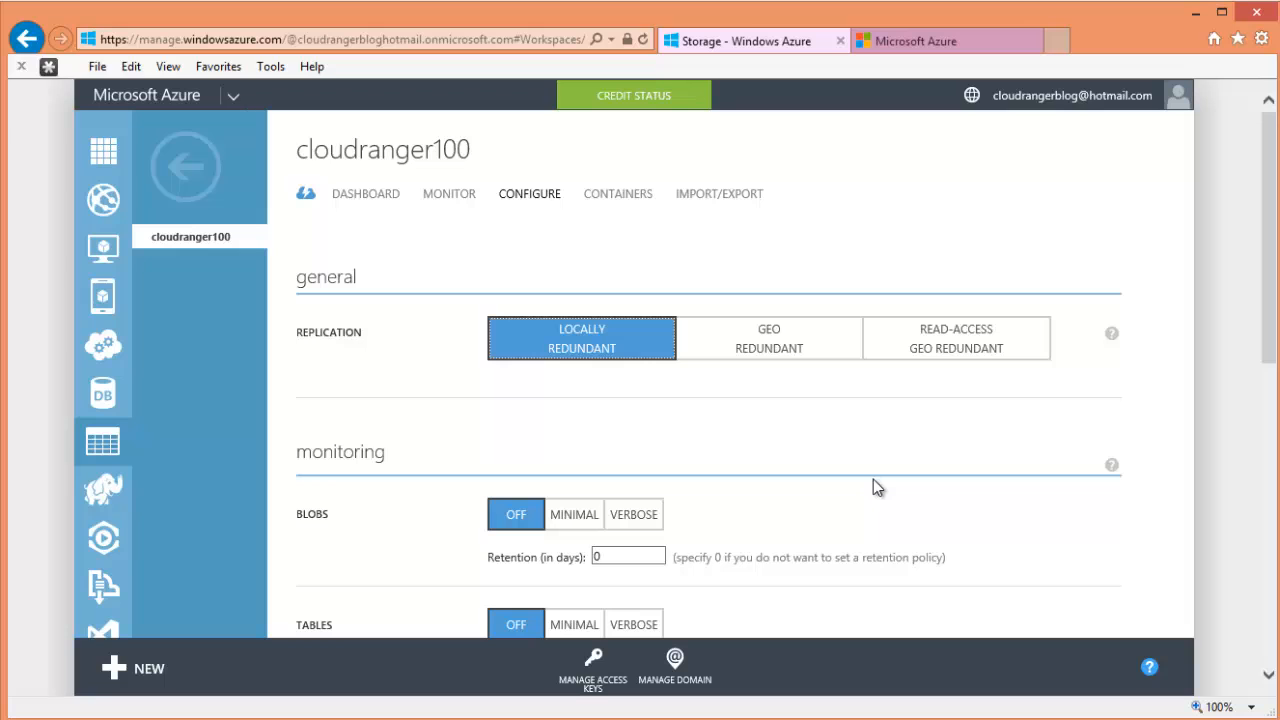
scroll(983, 437, down, 5)
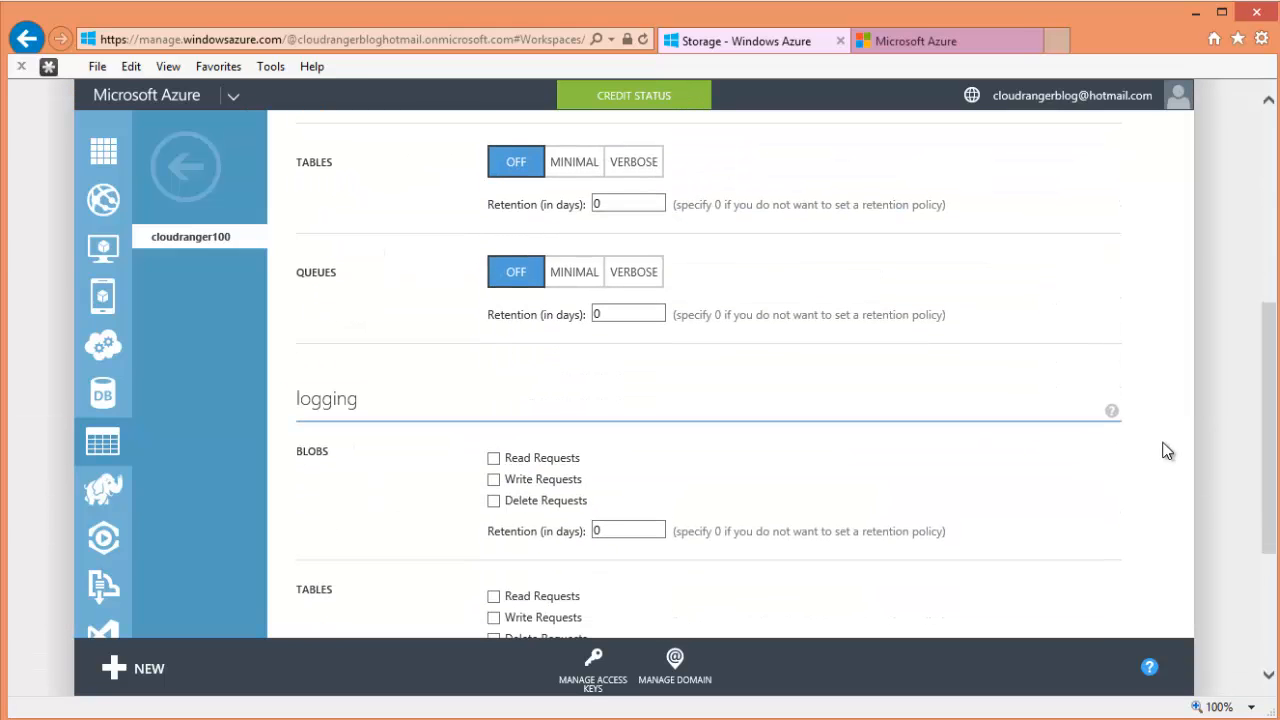
scroll(1167, 451, up, 5)
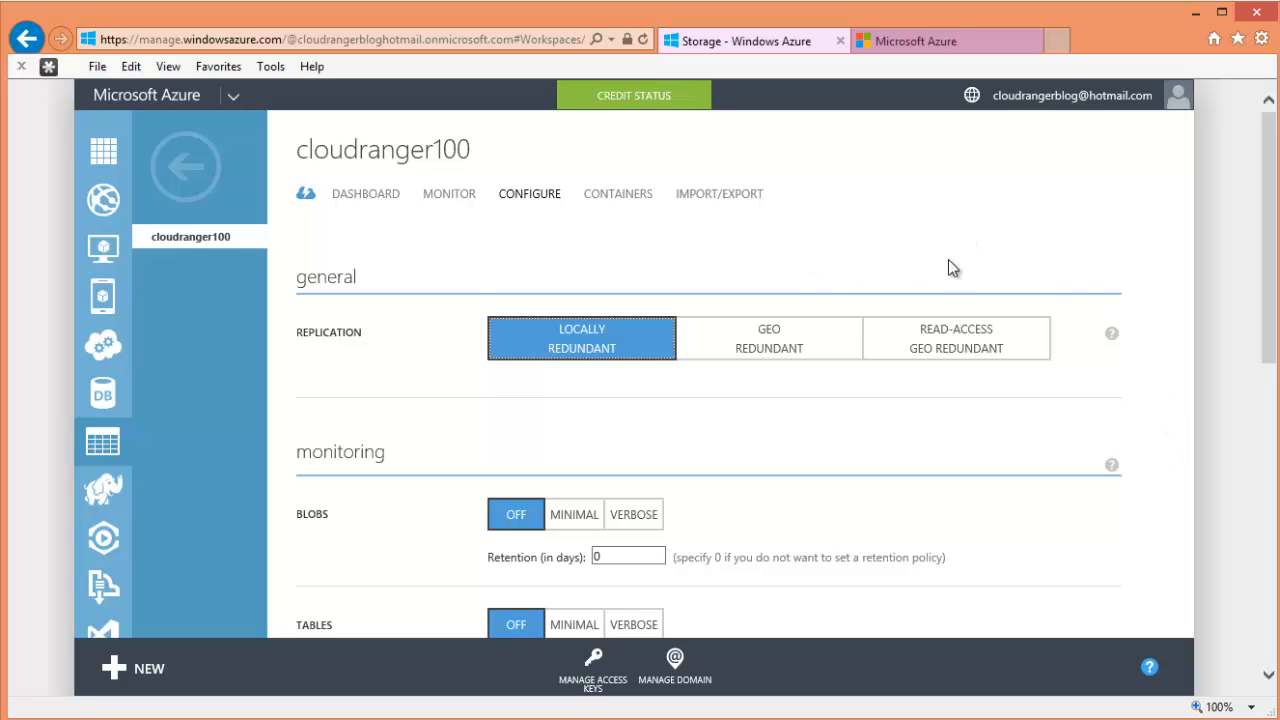
scroll(1257, 245, down, 1)
scroll(1257, 245, up, 1)
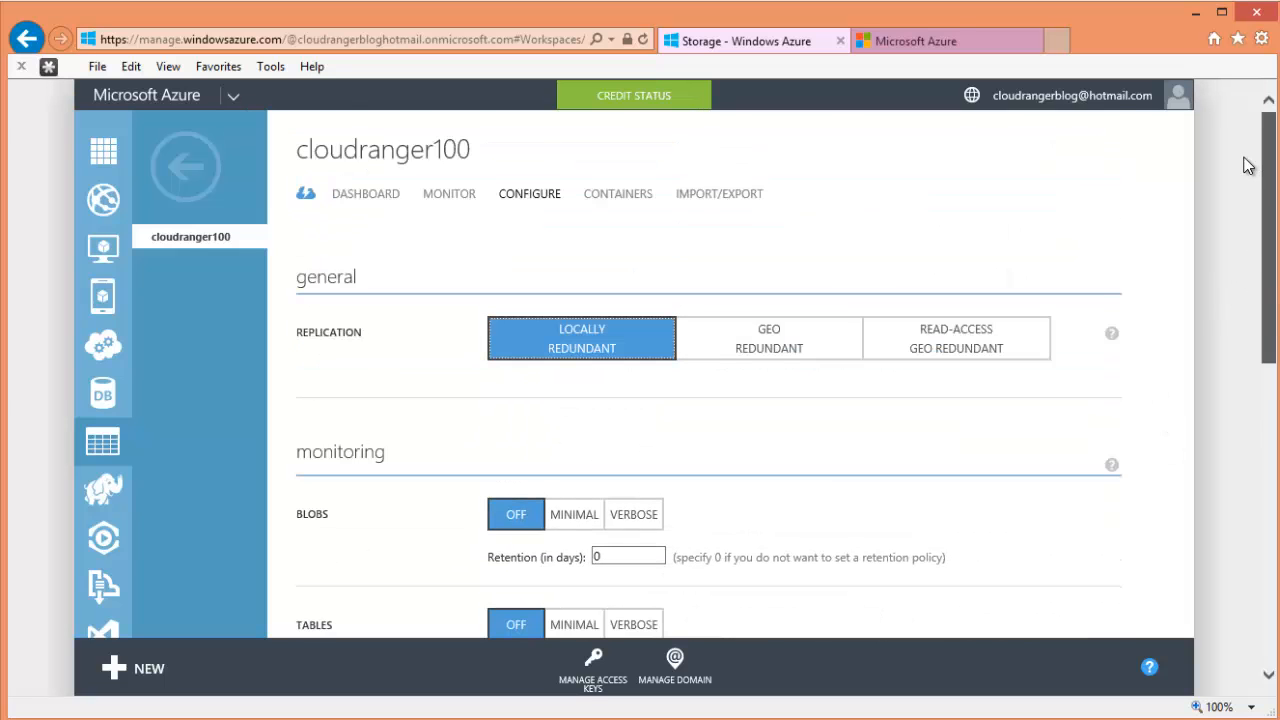
click(198, 178)
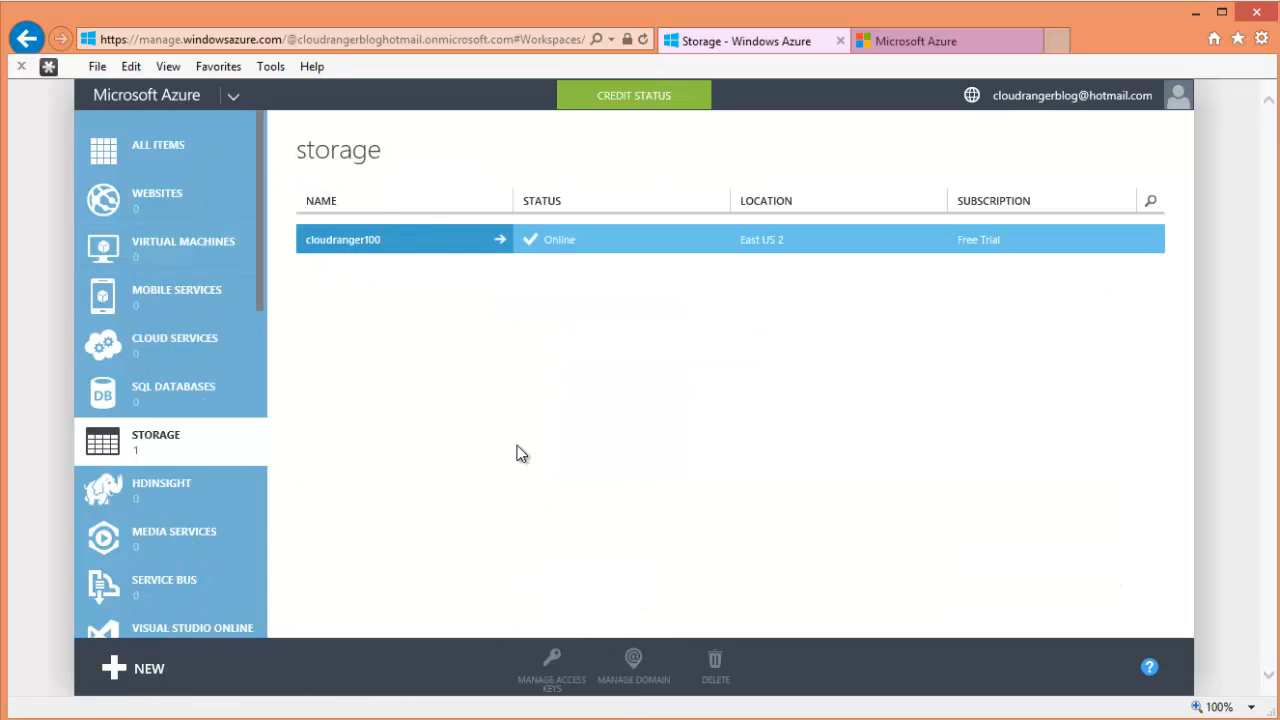
- Open cloudranger100 briefly, then go back to the storage accounts list
click(434, 240)
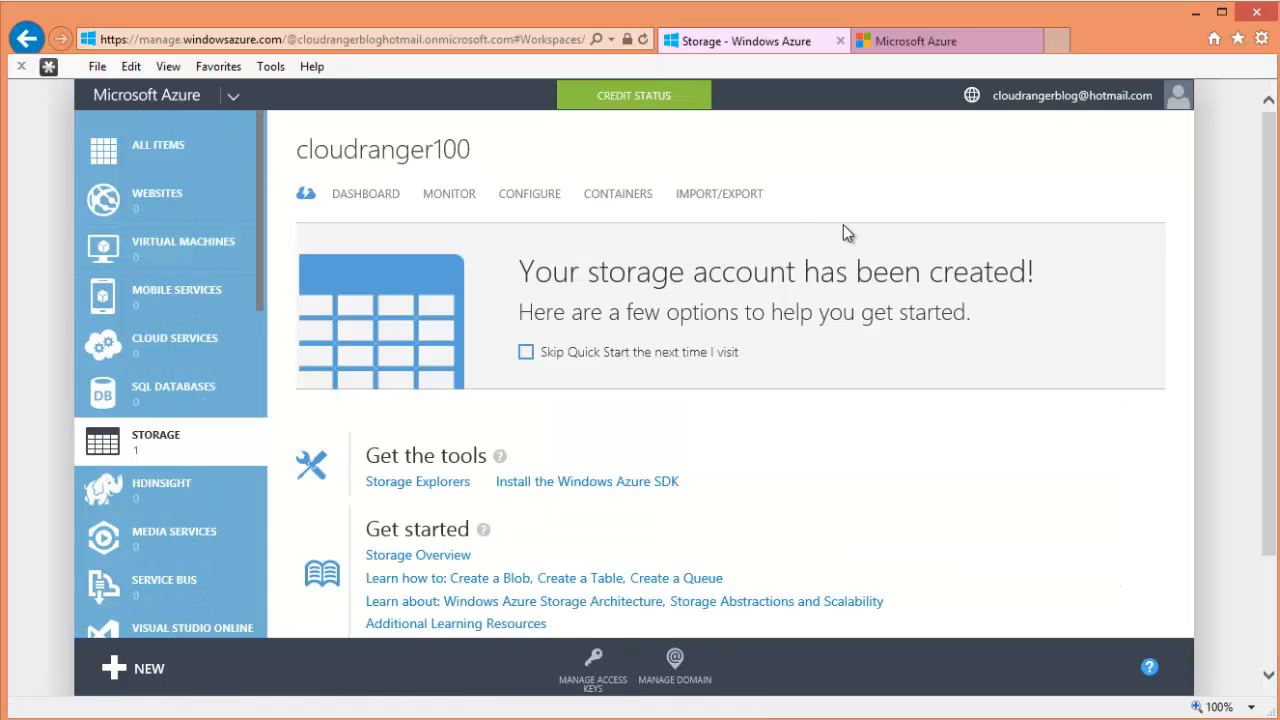
click(212, 183)
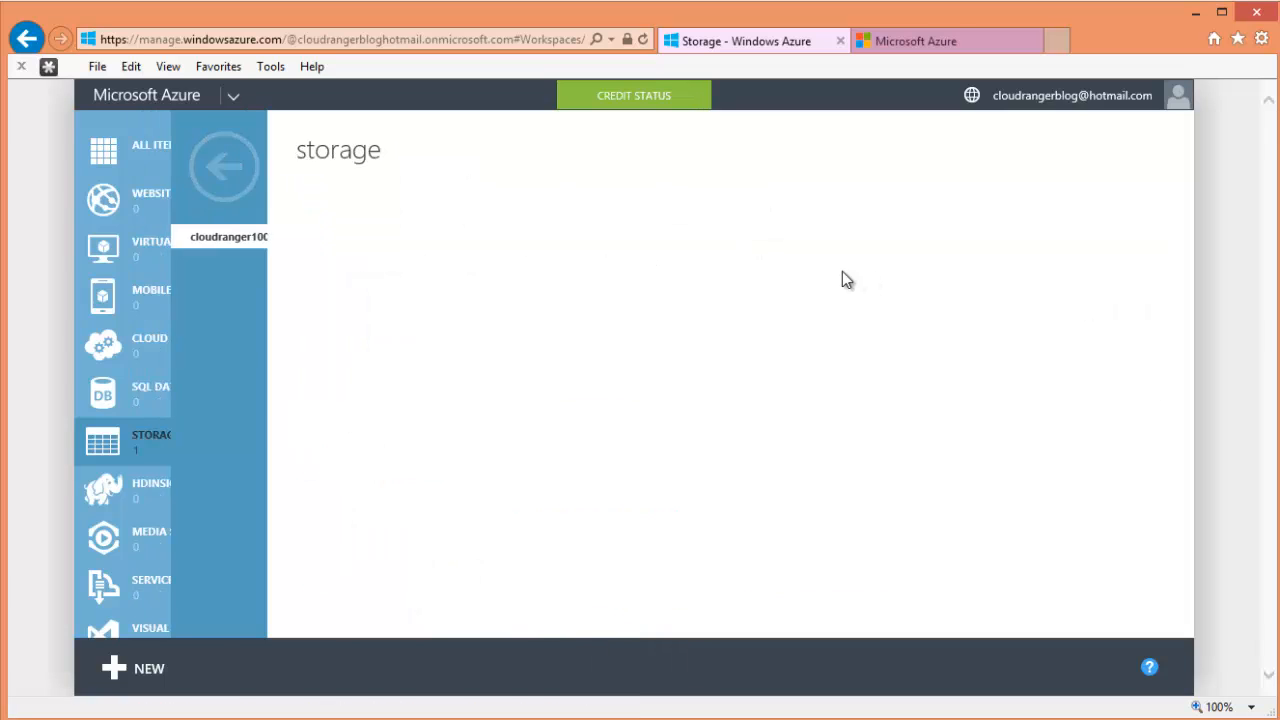
scroll(216, 430, down, 8)
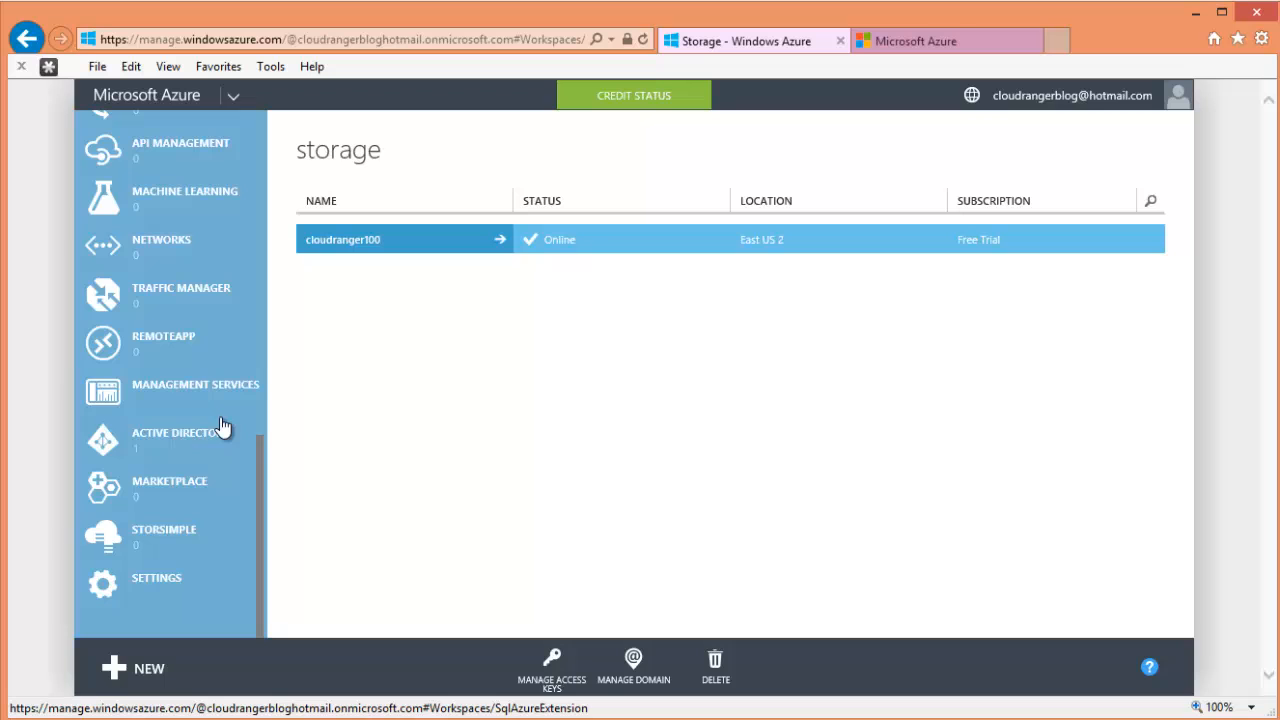
scroll(226, 428, up, 8)
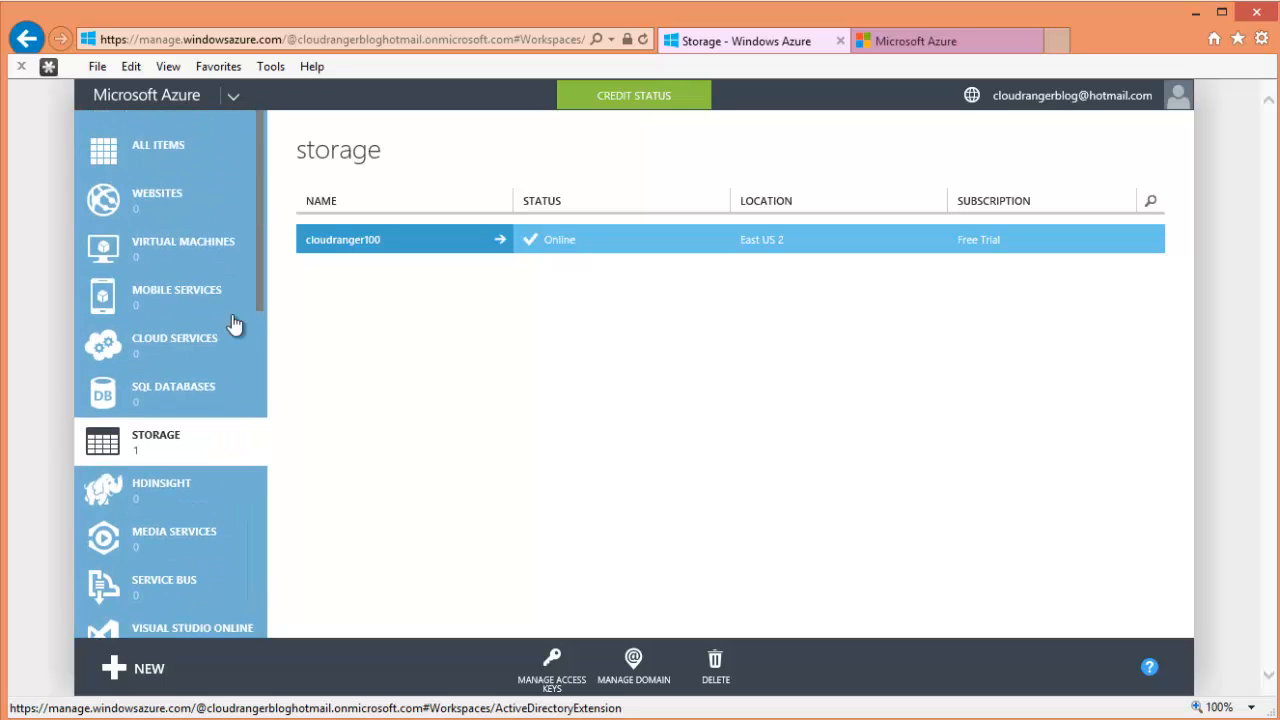
- List all subscription items, then bring up the Active Directory listing
click(226, 159)
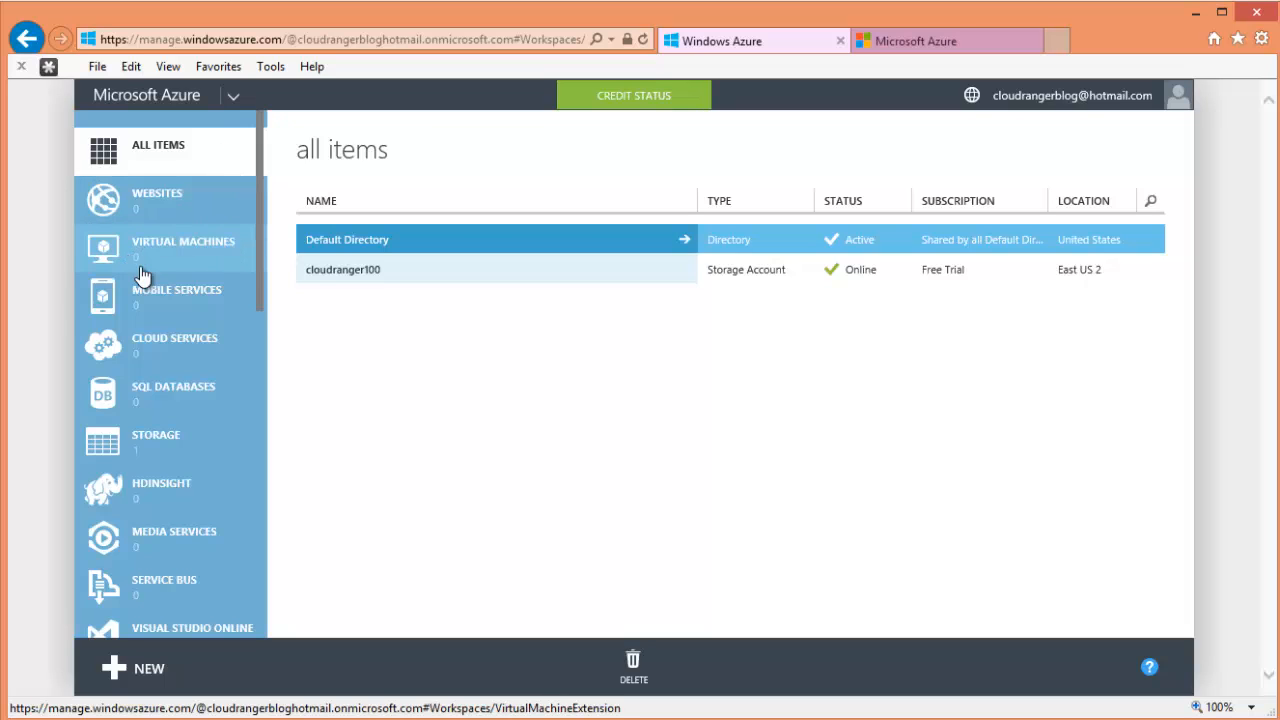
scroll(135, 400, down, 1)
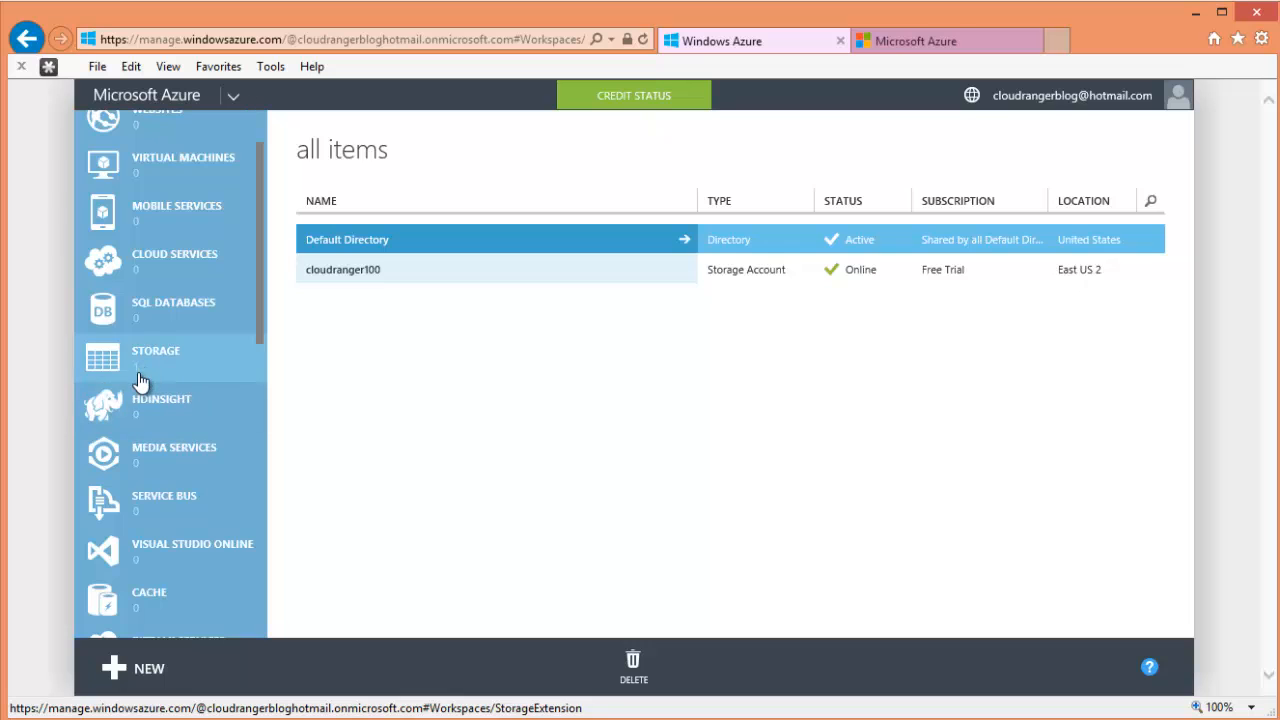
scroll(140, 374, down, 3)
scroll(160, 420, down, 1)
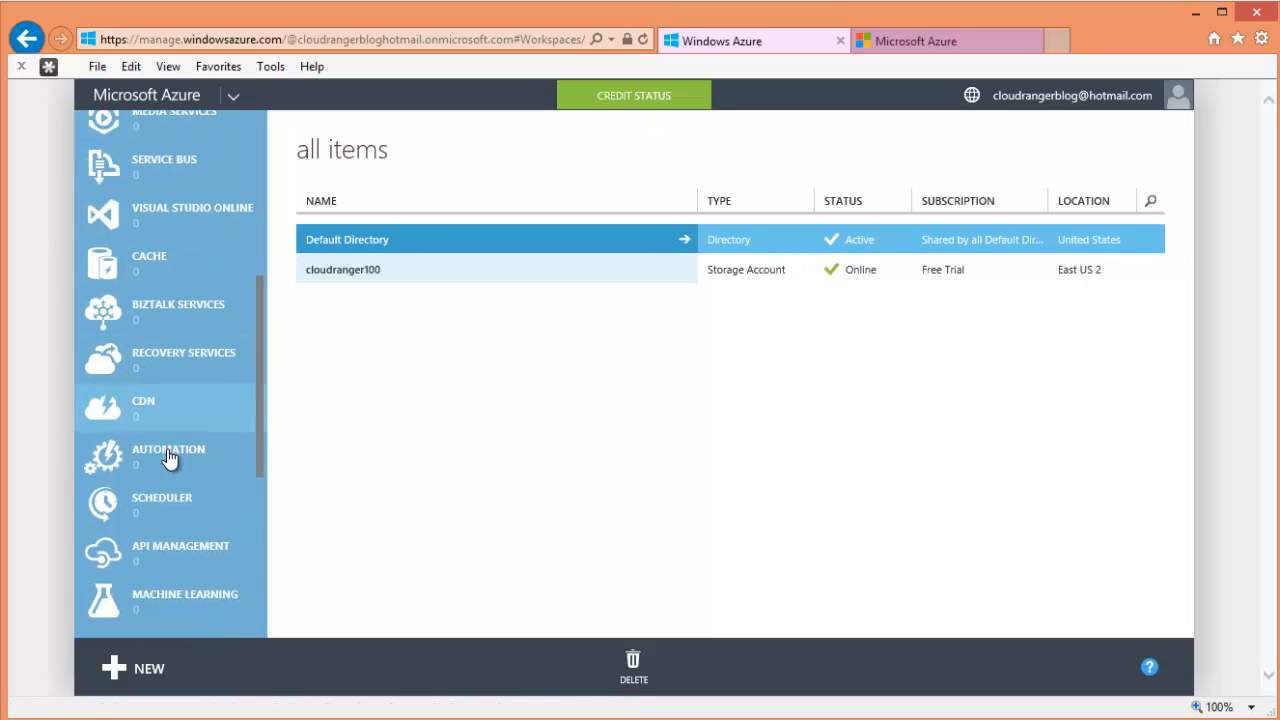
scroll(200, 491, down, 5)
click(185, 452)
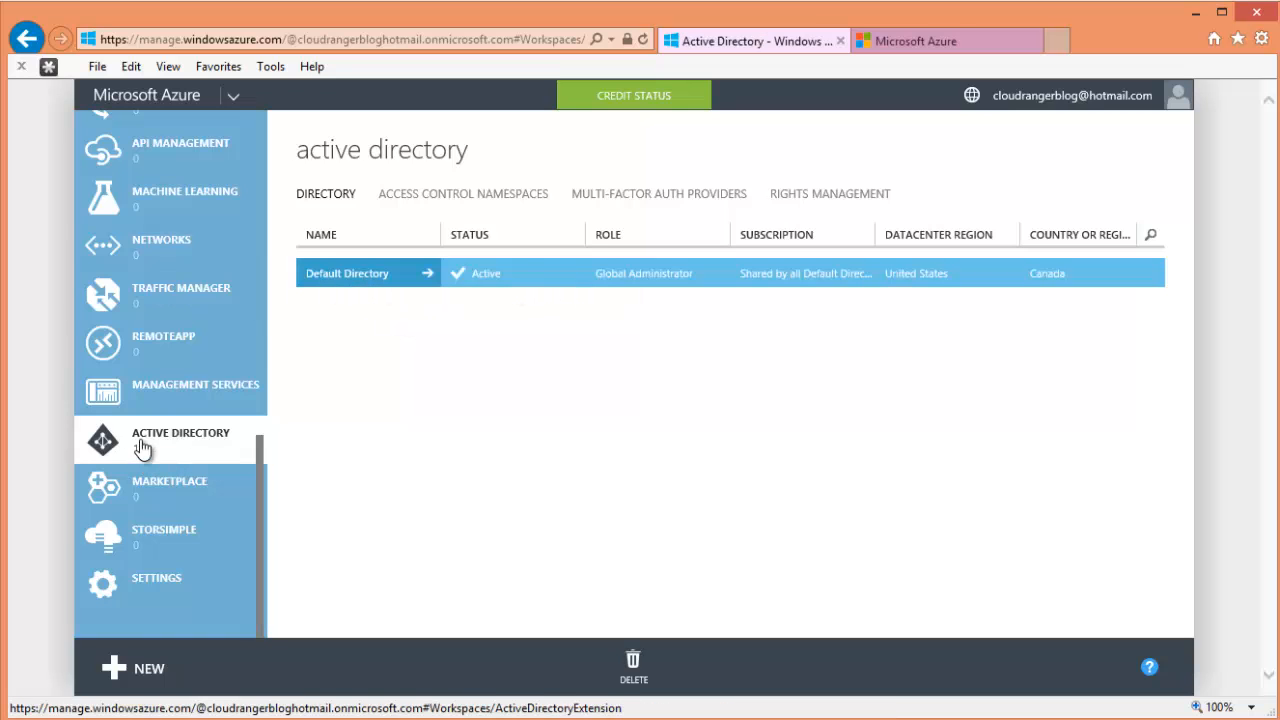
- Return to All Items, select the Default Directory entry, then switch to the Azure preview portal
scroll(170, 460, up, 6)
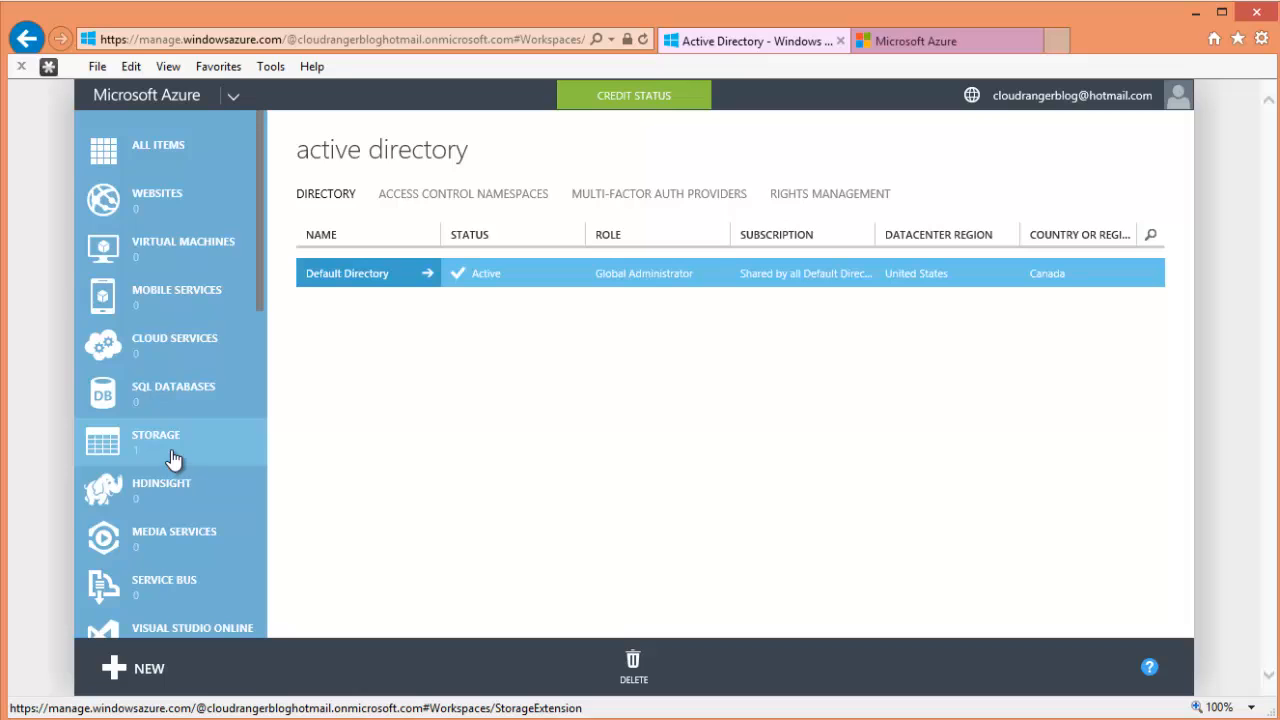
click(180, 145)
click(371, 245)
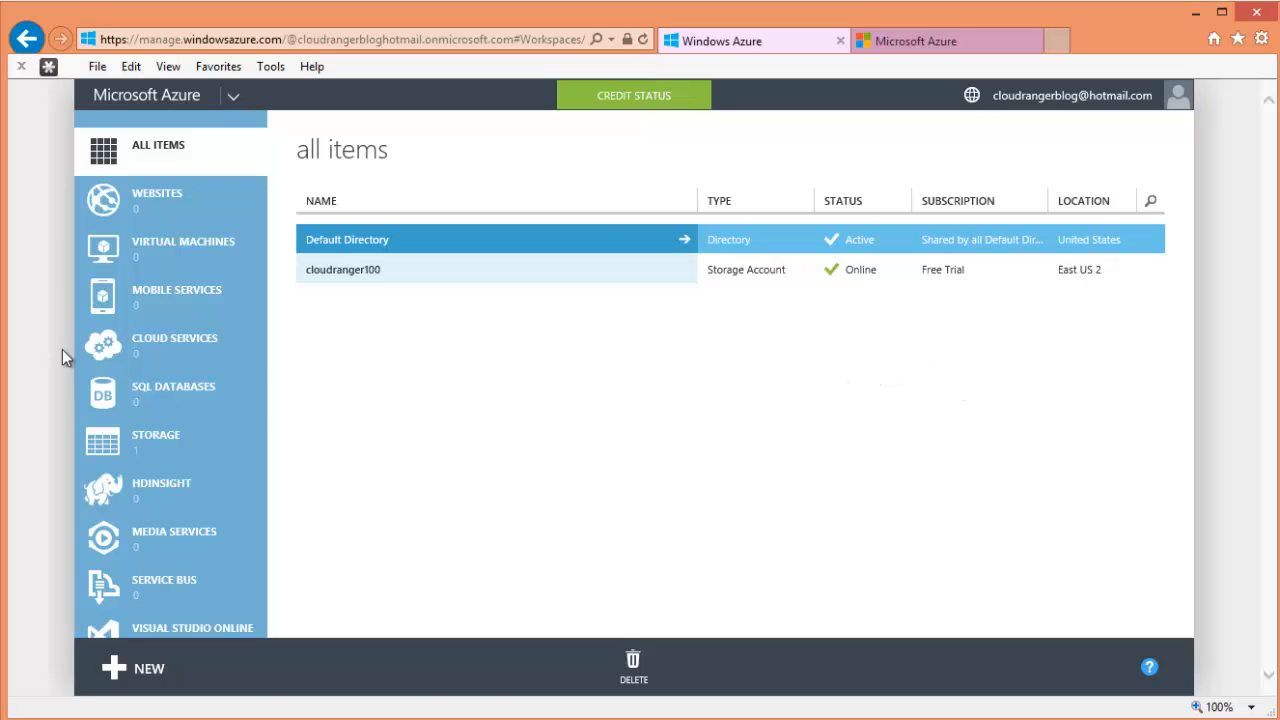
scroll(229, 402, down, 10)
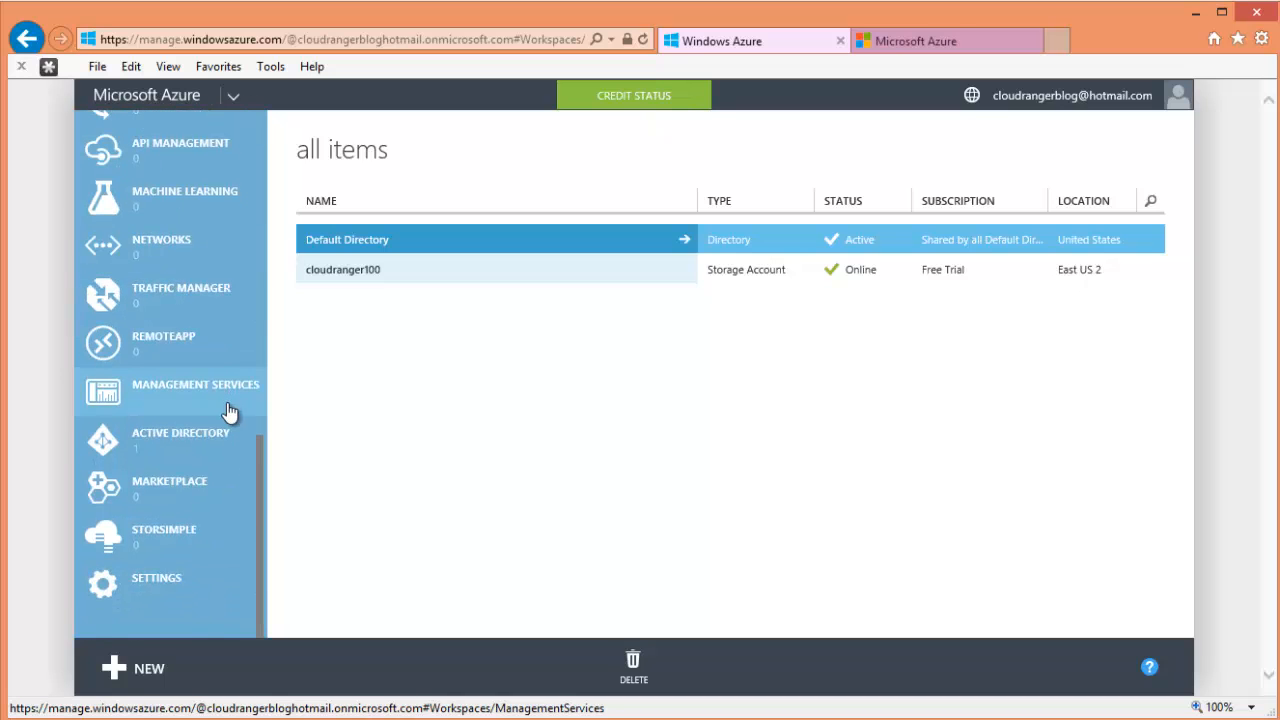
scroll(229, 408, up, 5)
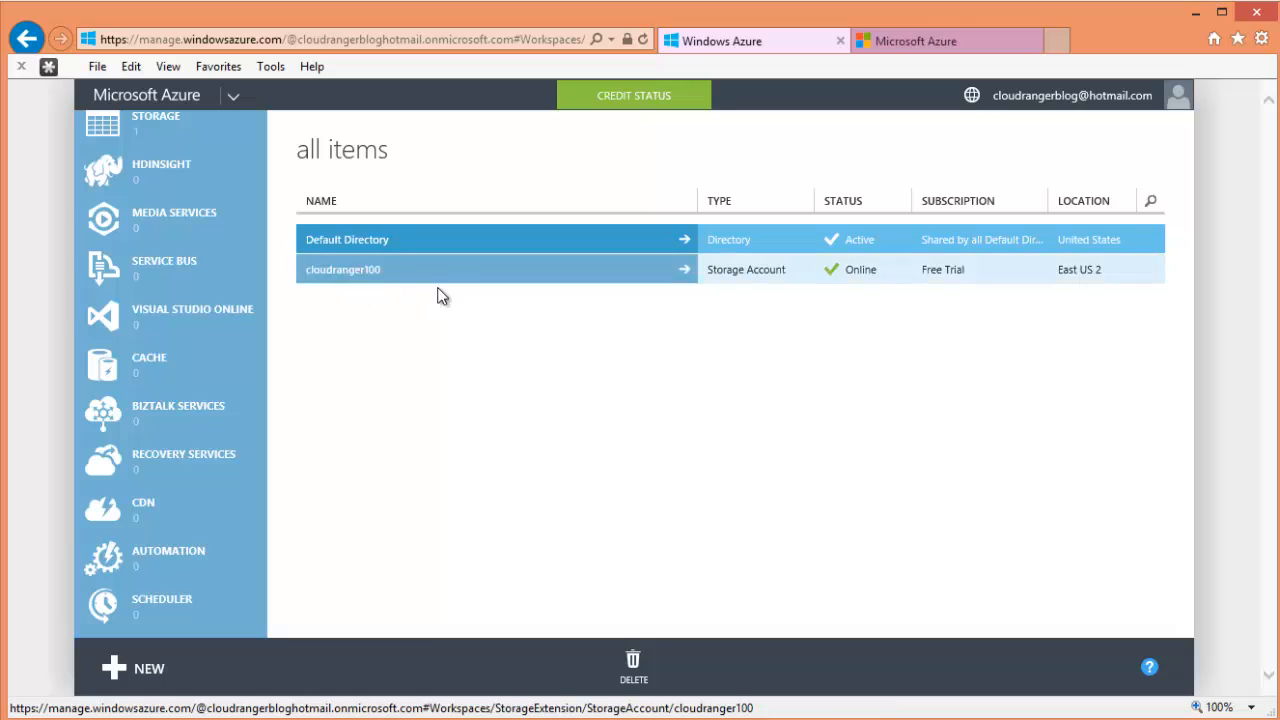
click(943, 48)
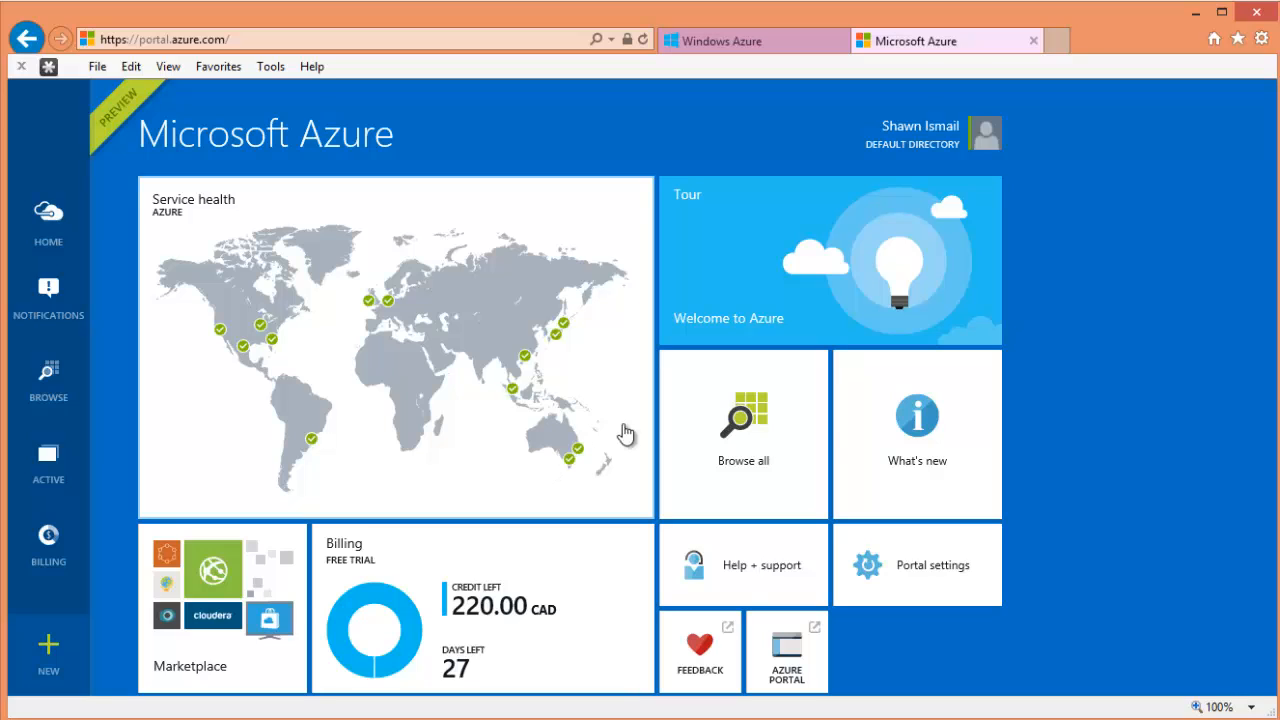
right_click(937, 442)
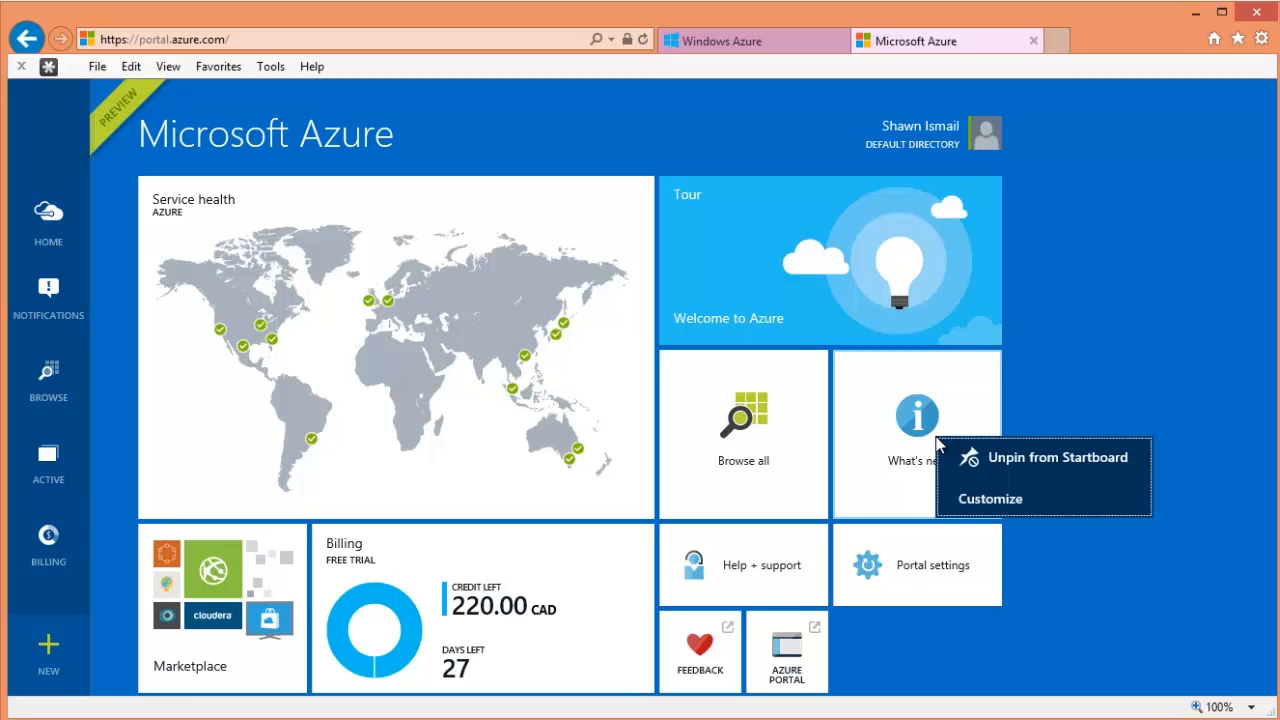
click(1123, 370)
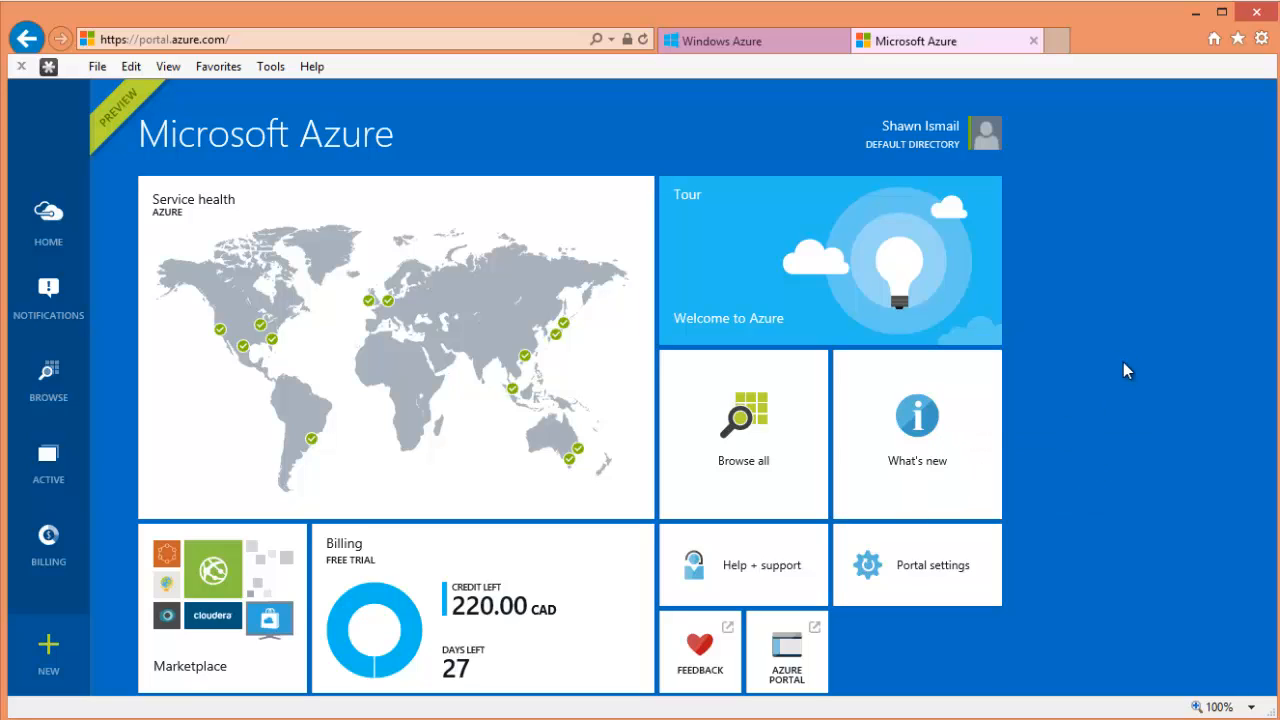
right_click(752, 410)
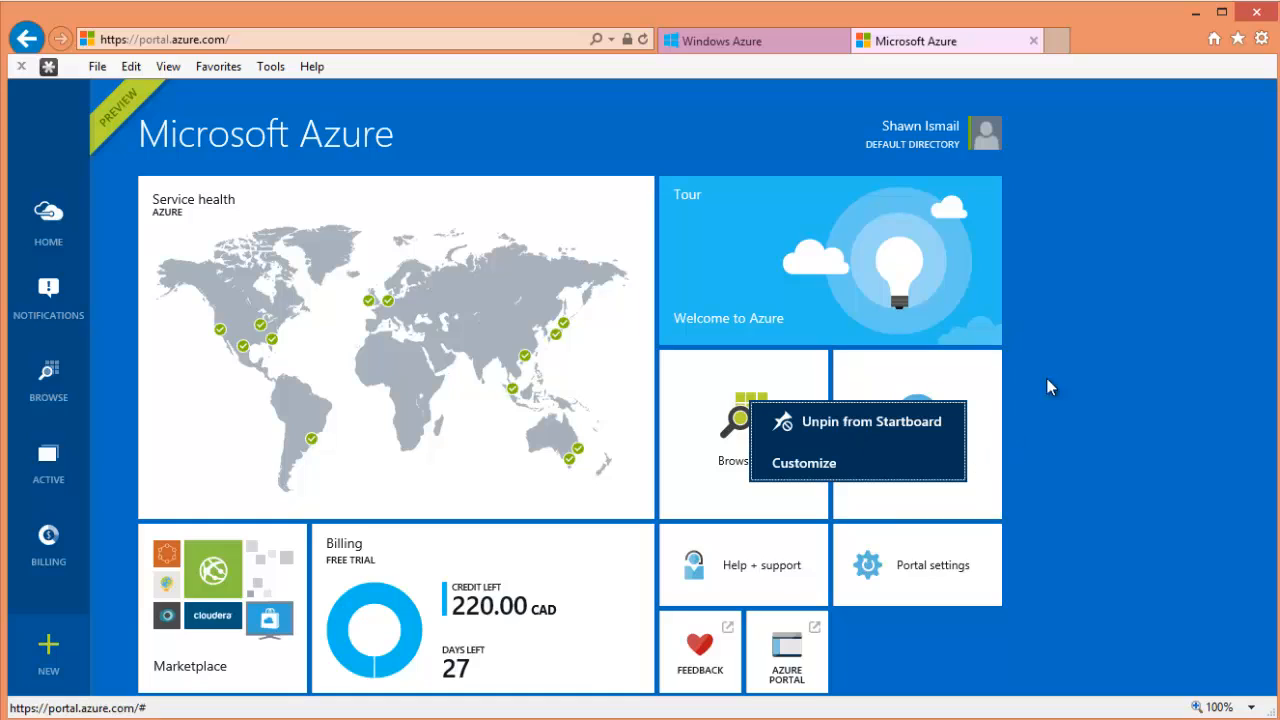
click(1066, 328)
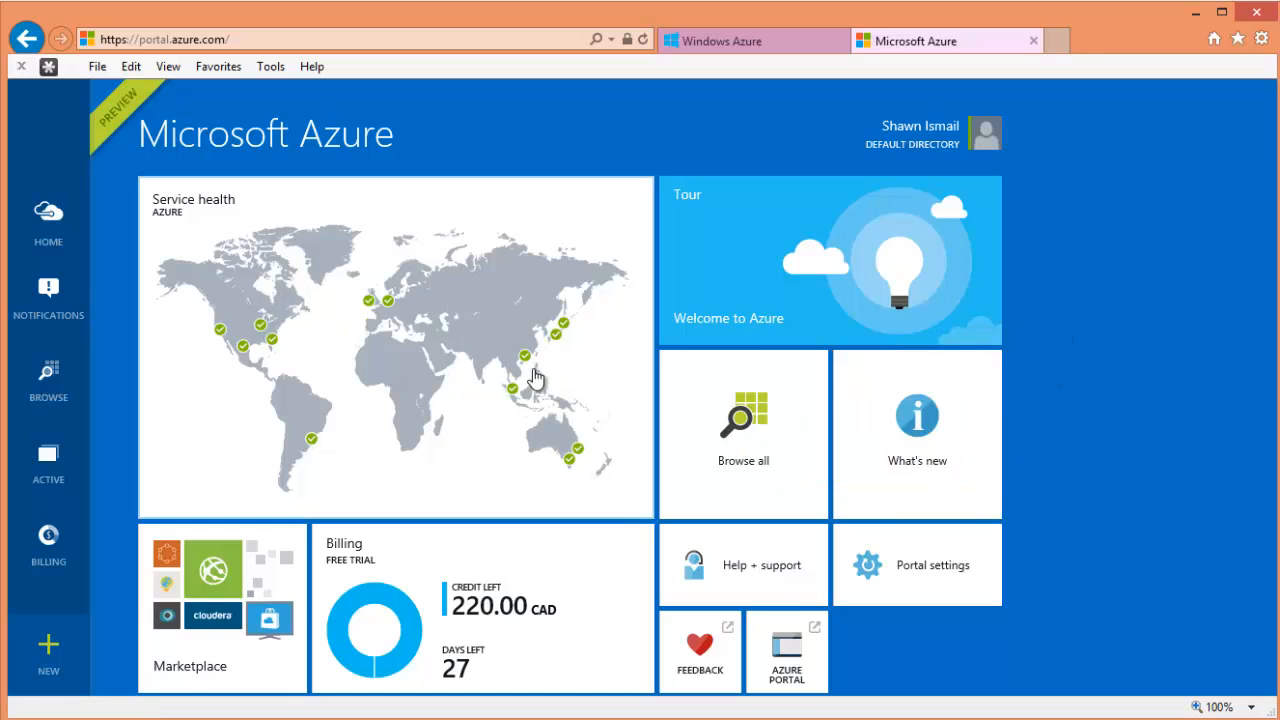
- Open the detailed Service health view and scroll through the services
click(363, 338)
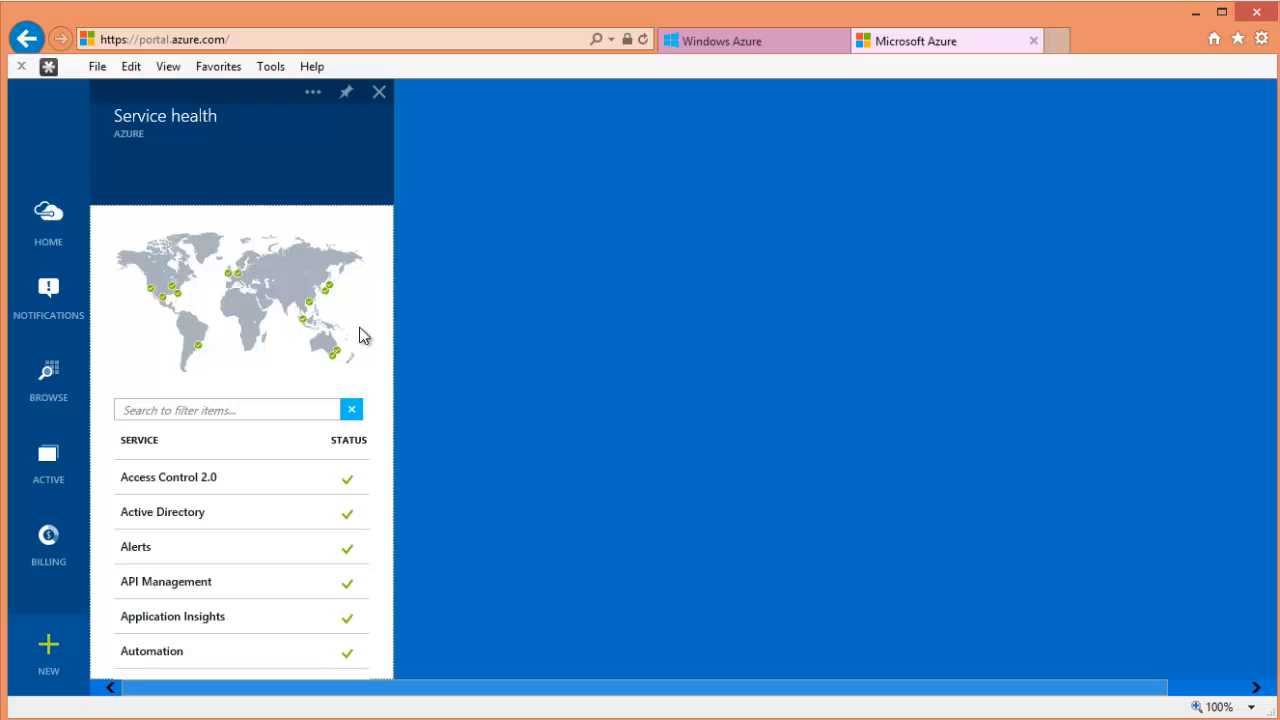
scroll(350, 518, down, 5)
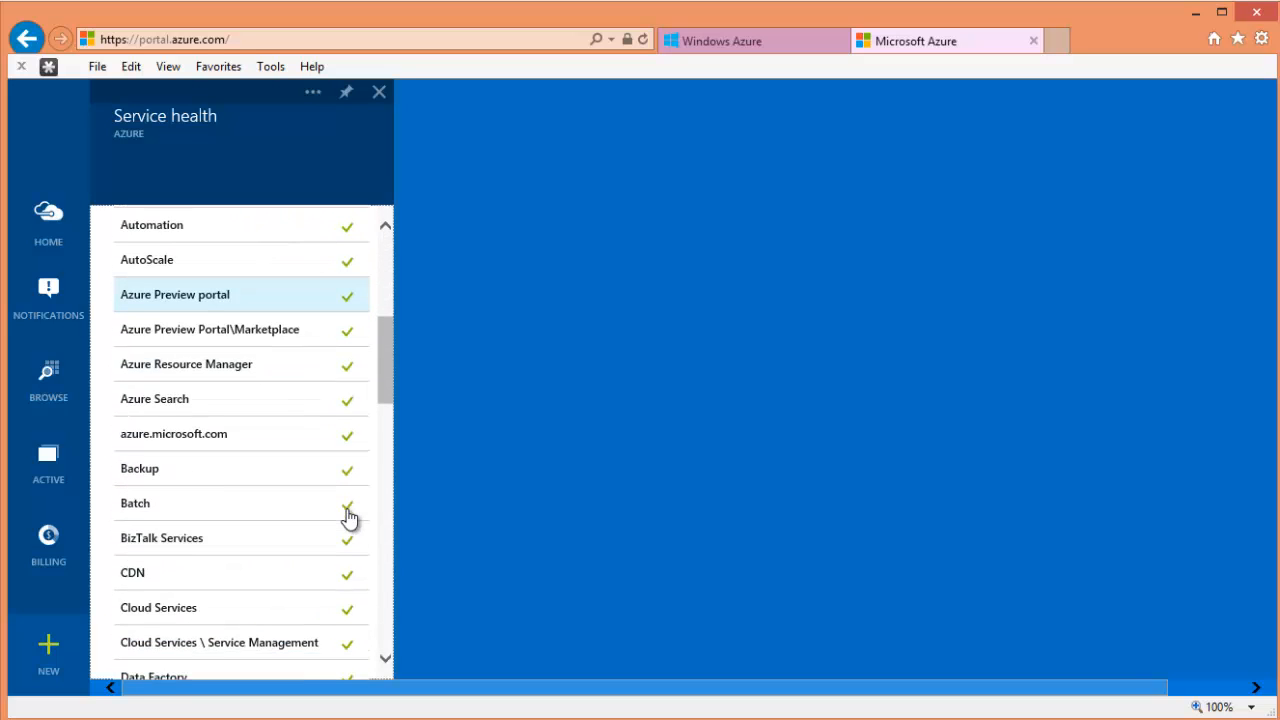
scroll(349, 514, down, 4)
mouse_move(389, 460)
mouse_down()
mouse_move(386, 634)
mouse_move(387, 270)
mouse_up()
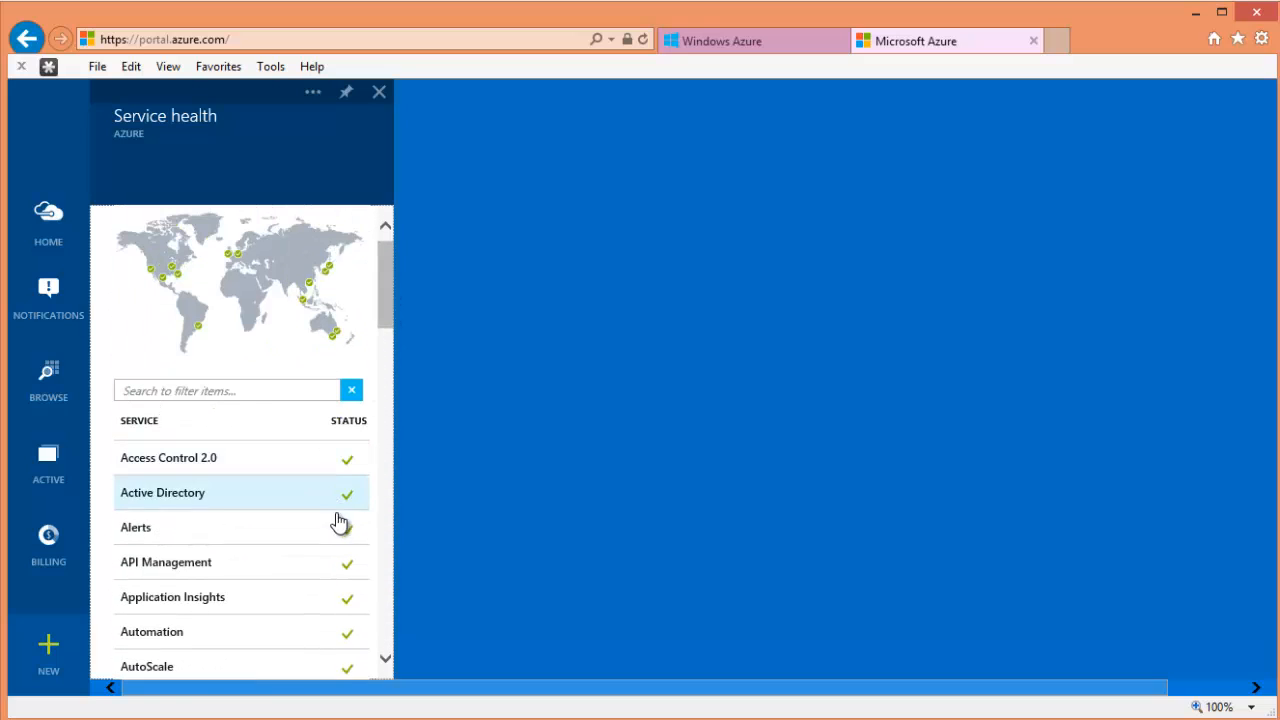
mouse_move(391, 314)
mouse_down()
mouse_move(387, 618)
mouse_move(391, 369)
mouse_move(390, 592)
mouse_up()
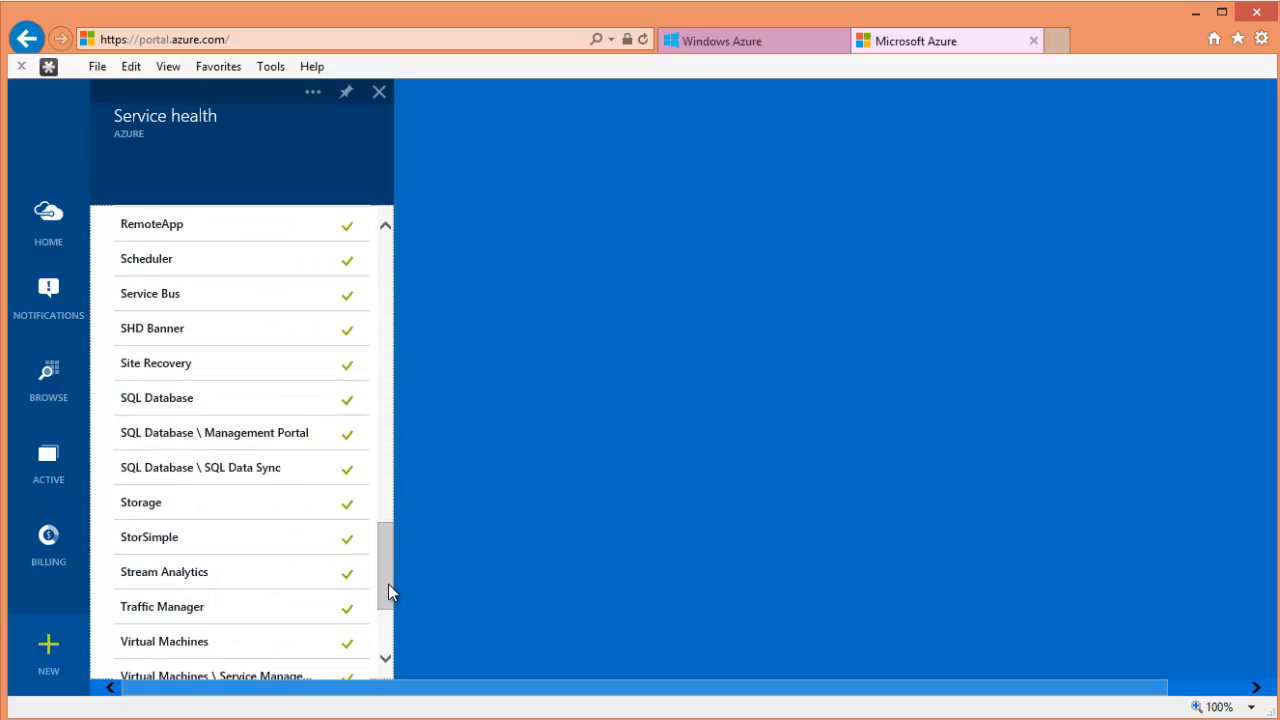
- Check Storage health for the East US region, then return to the Startboard
click(221, 514)
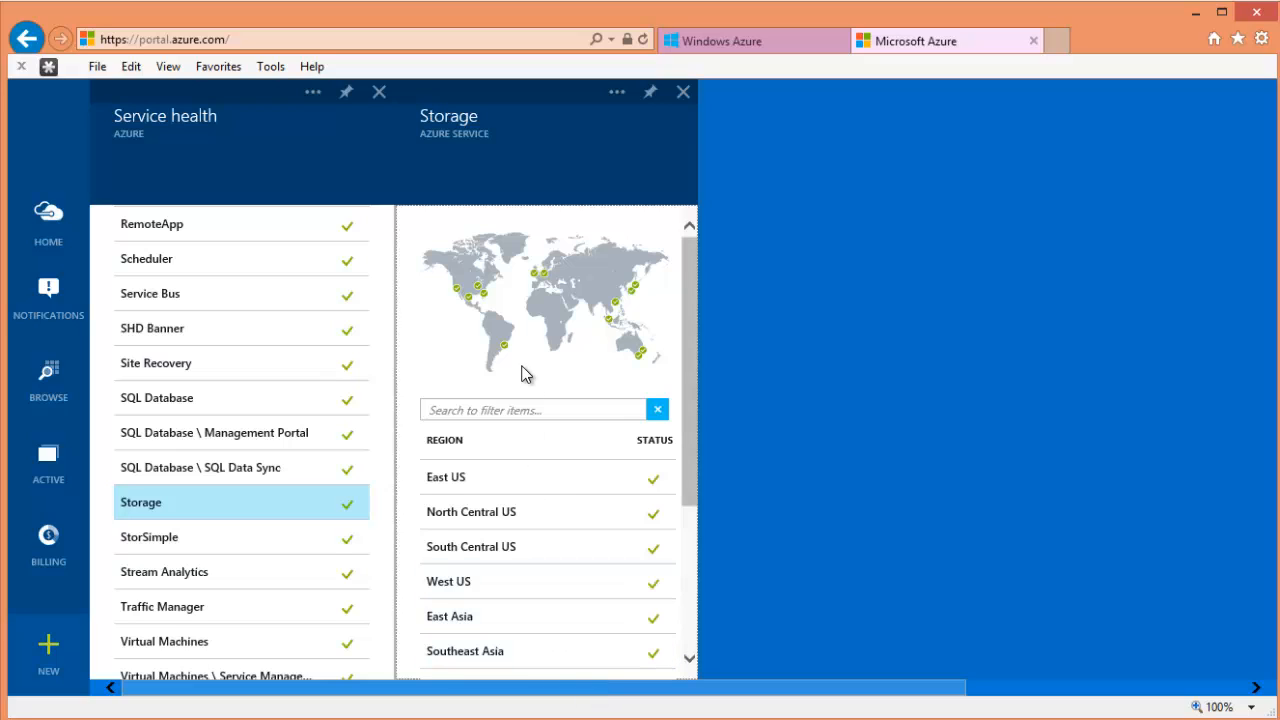
scroll(608, 434, down, 1)
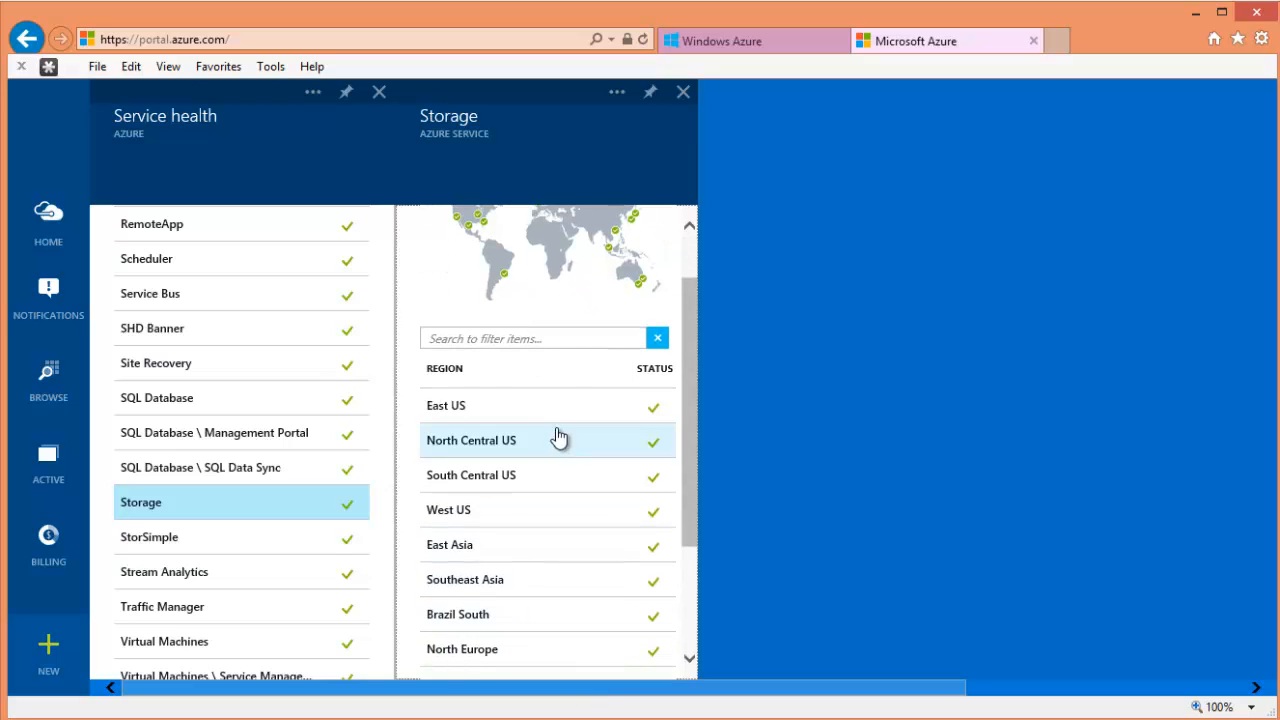
click(532, 418)
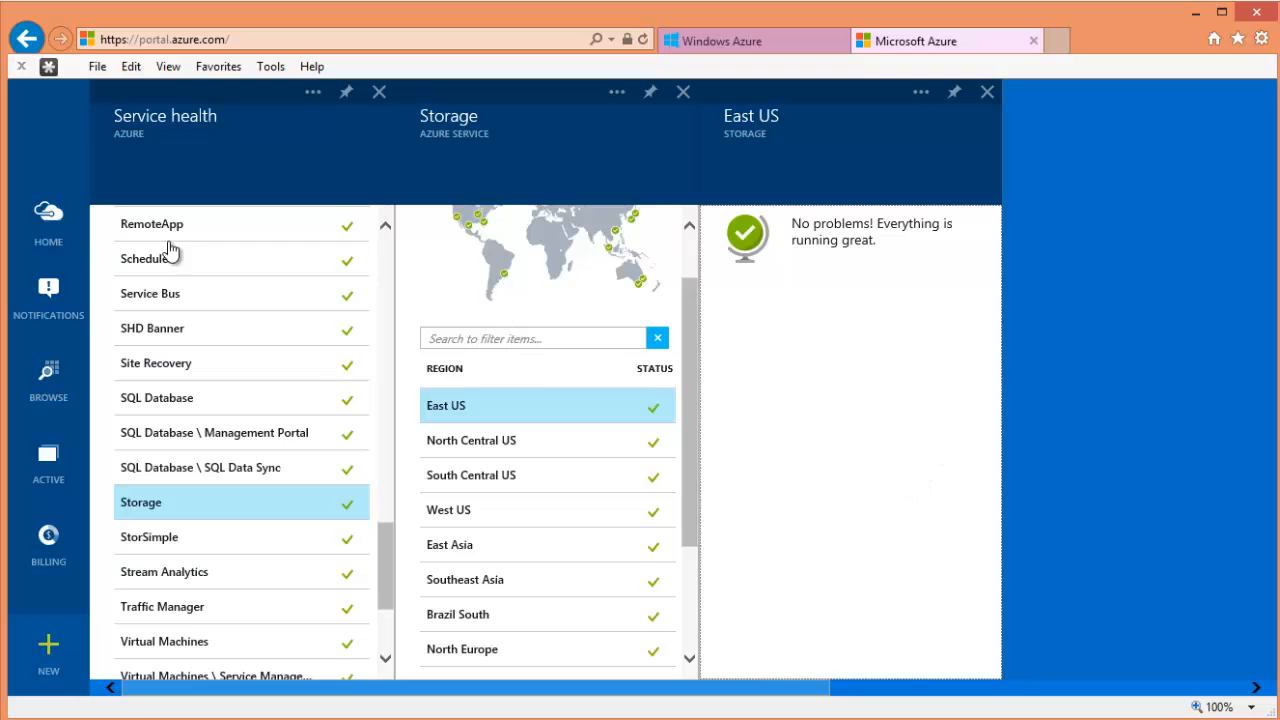
click(55, 240)
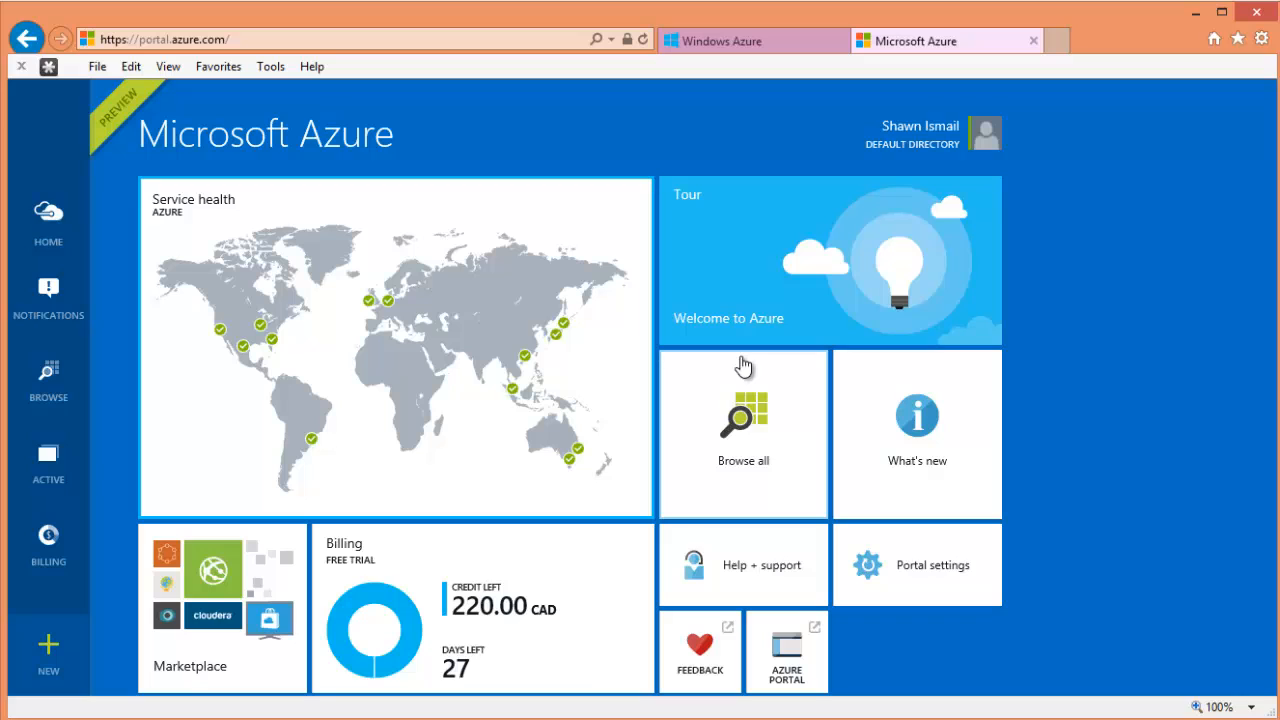
- Browse to the preview portal's Storage list showing cloudranger100
click(58, 401)
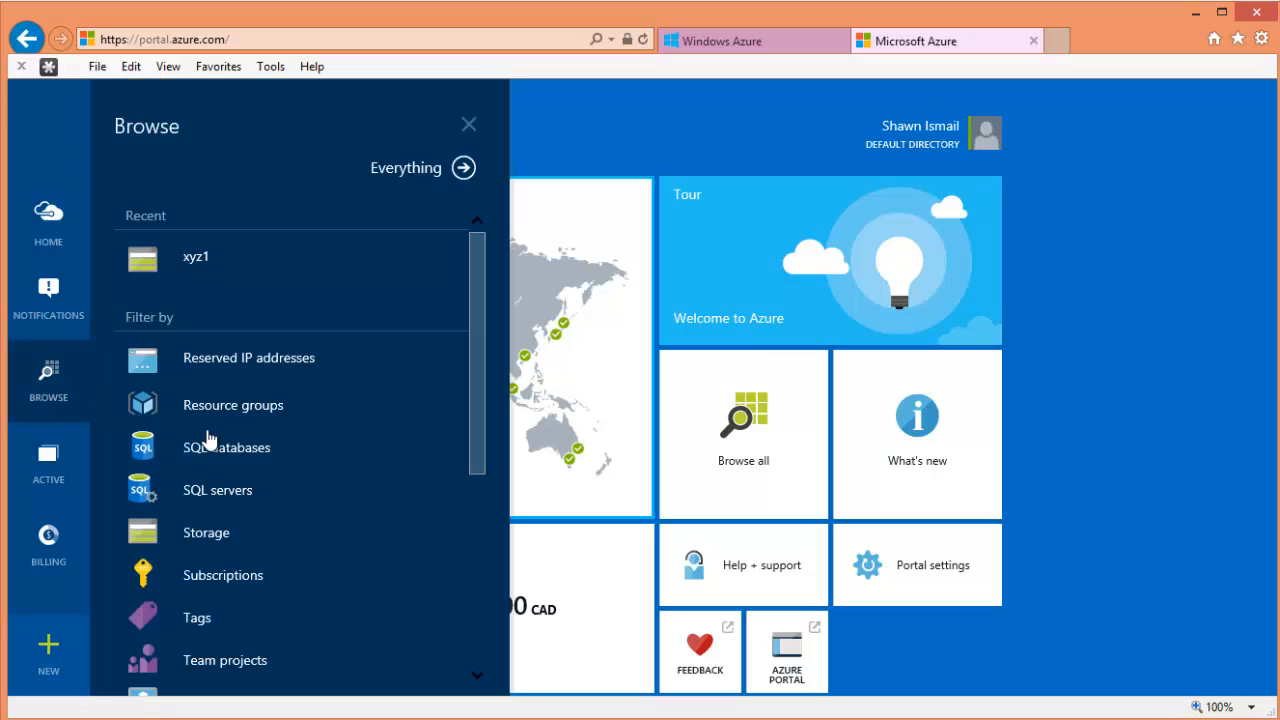
scroll(358, 470, down, 3)
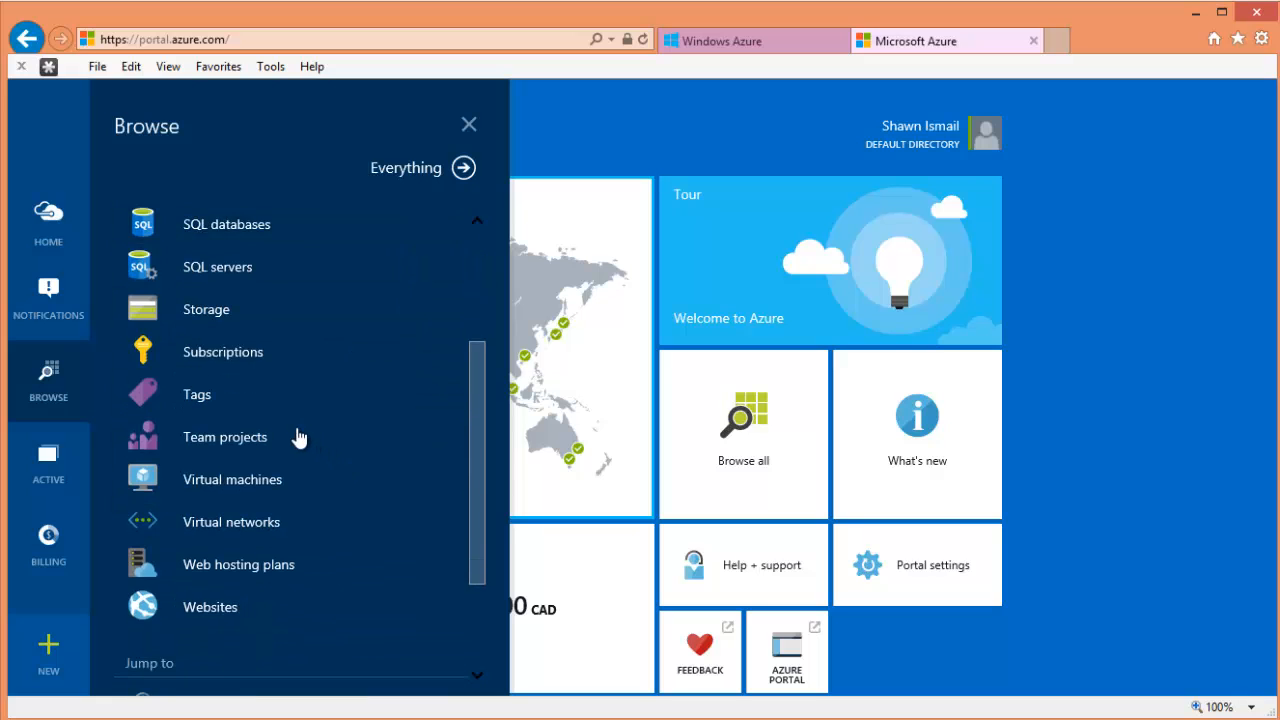
scroll(277, 406, up, 2)
click(240, 457)
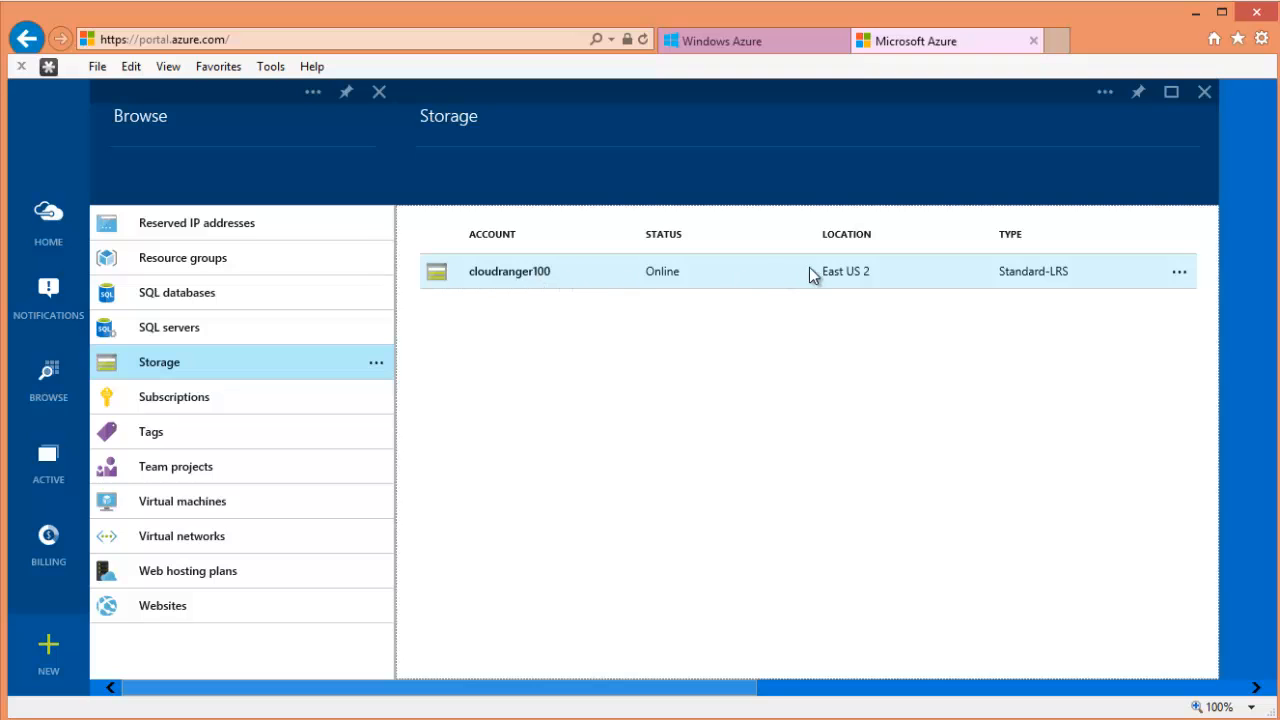
- Compare with the classic portal's storage accounts list, then return to the preview portal
click(775, 42)
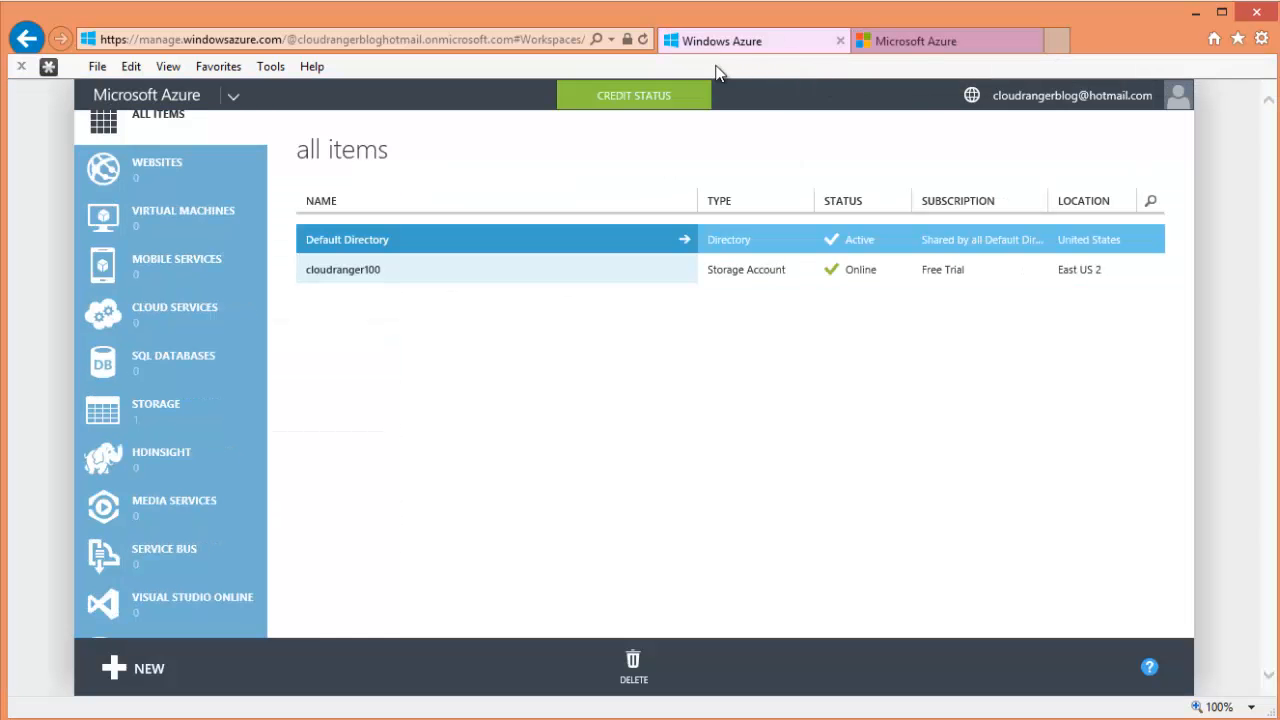
click(172, 408)
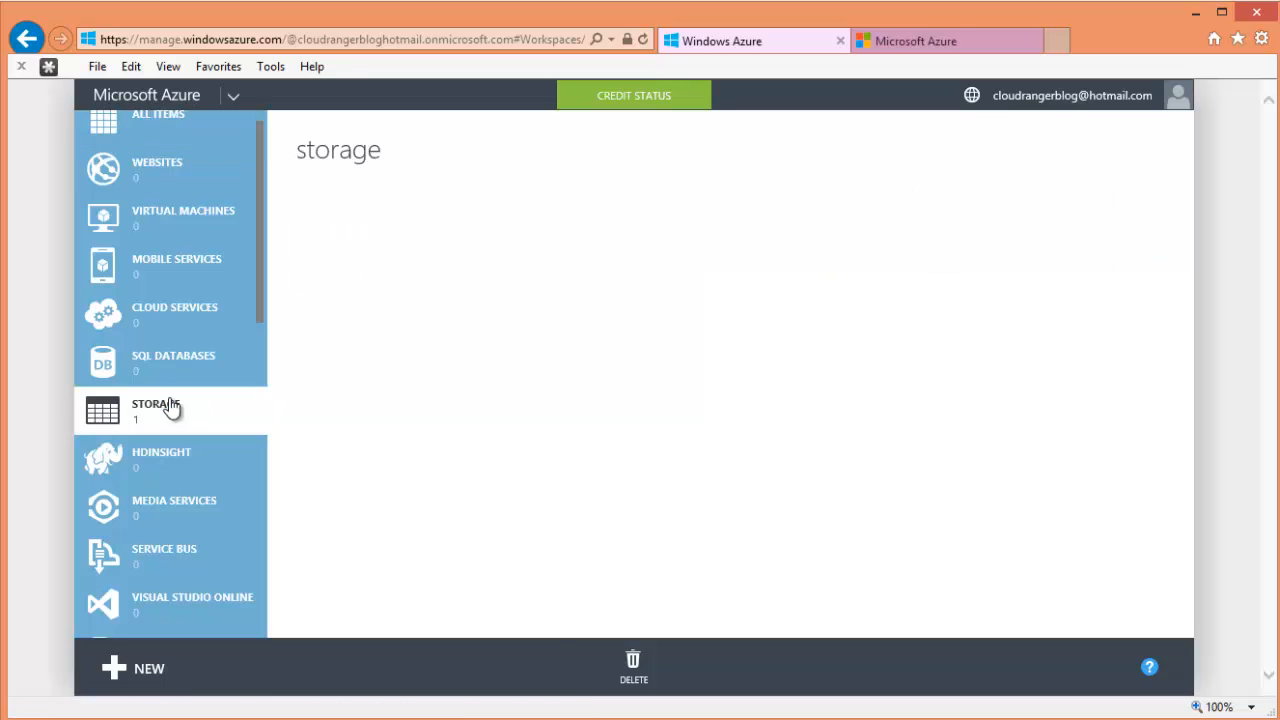
click(942, 45)
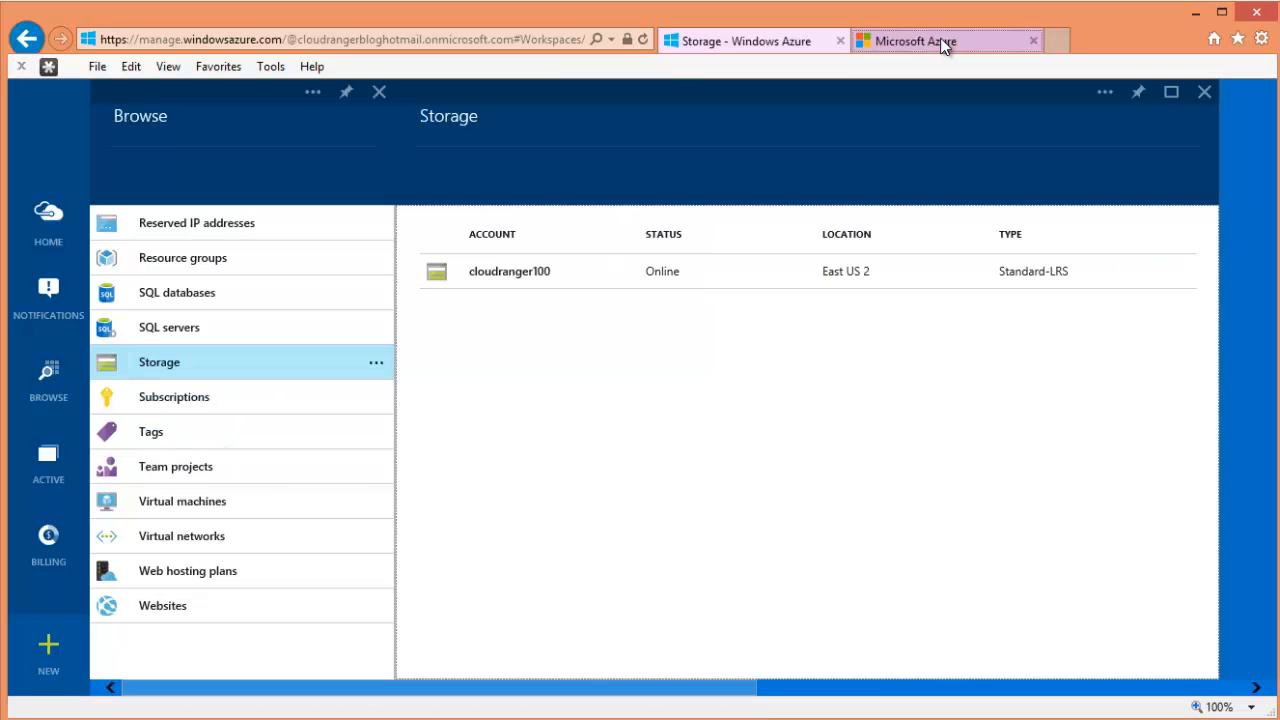
- Select cloudranger100 and close its actions menu without pinning
click(681, 282)
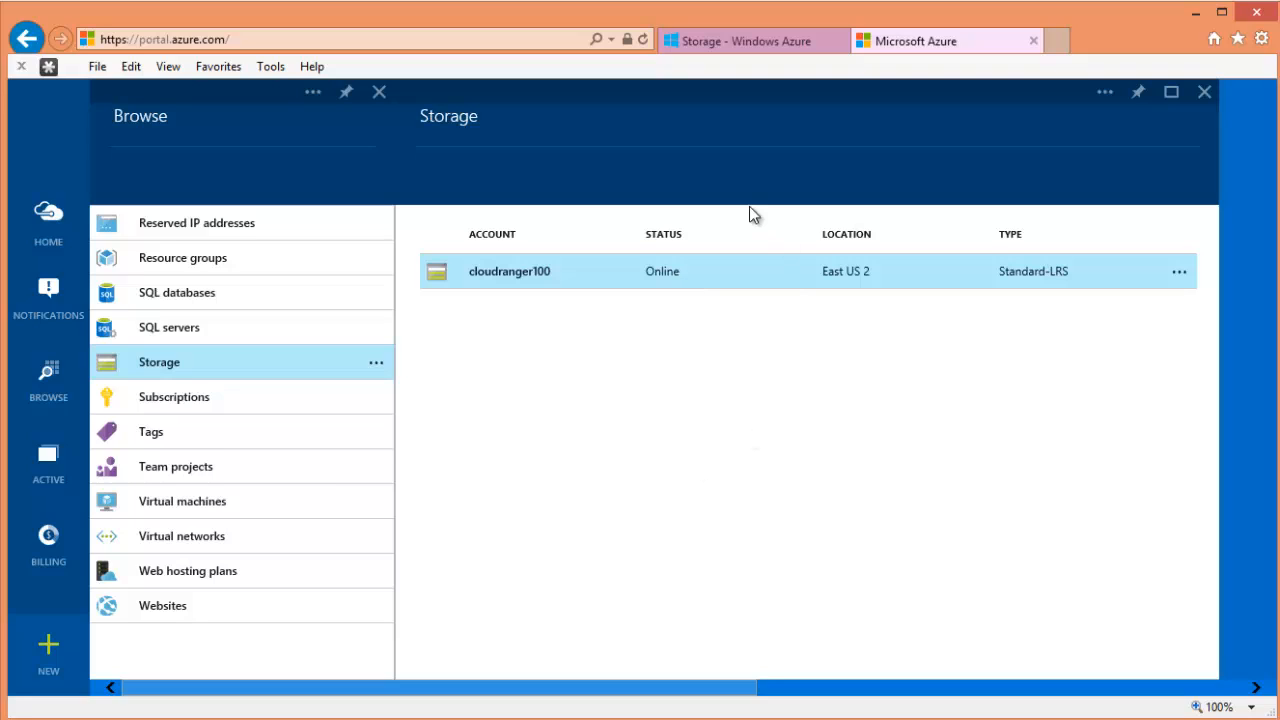
click(1172, 279)
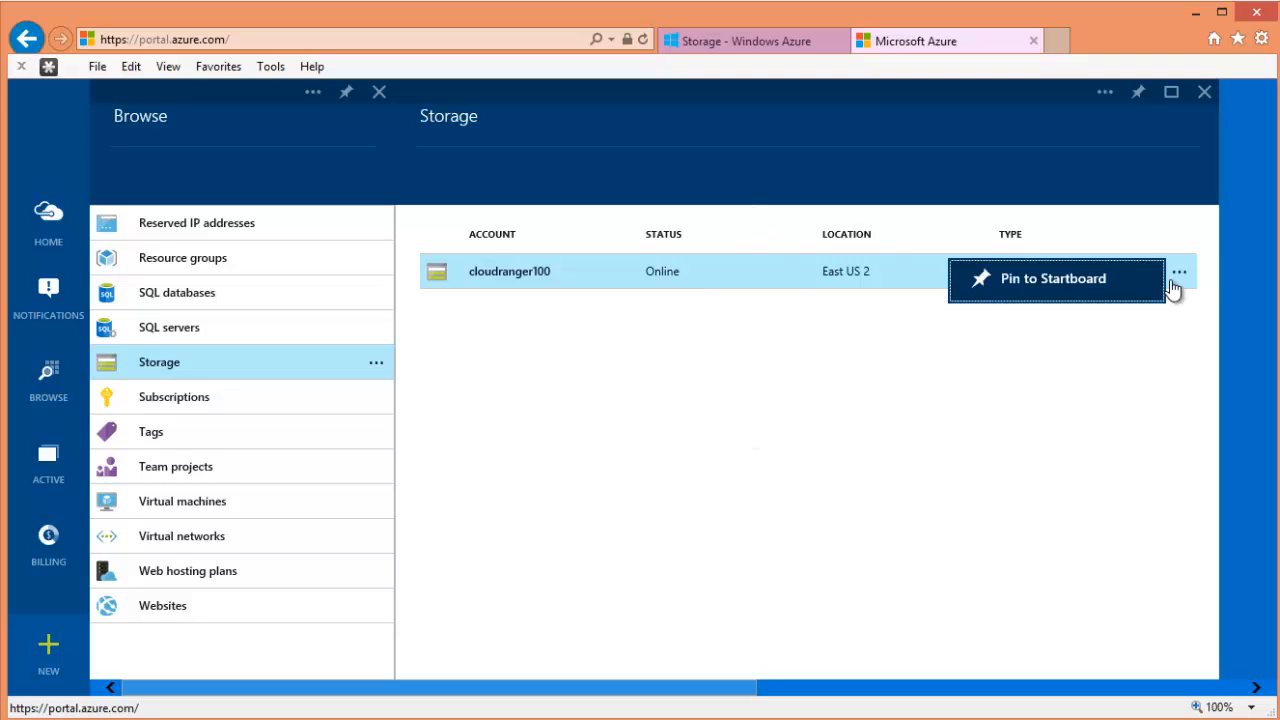
click(1120, 352)
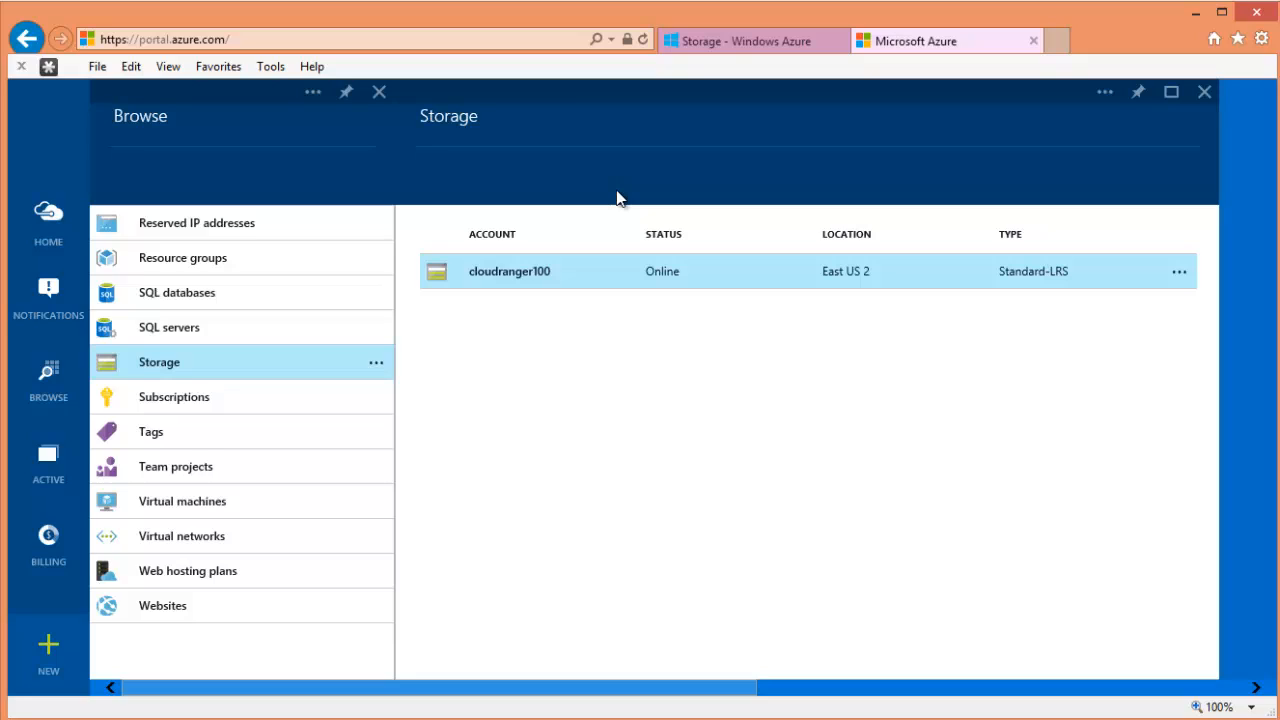
- Open the cloudranger100 blade, scroll through its tiles, and pin it to the Startboard
double_click(515, 273)
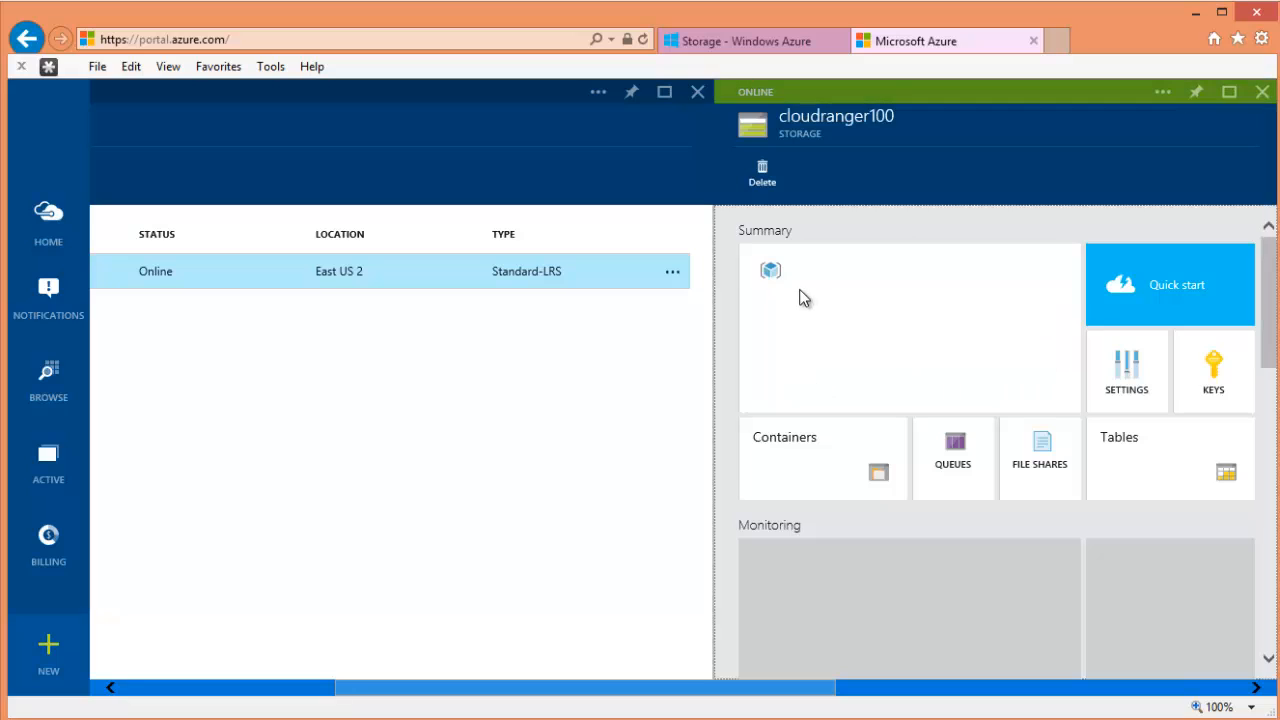
drag(958, 113, 966, 116)
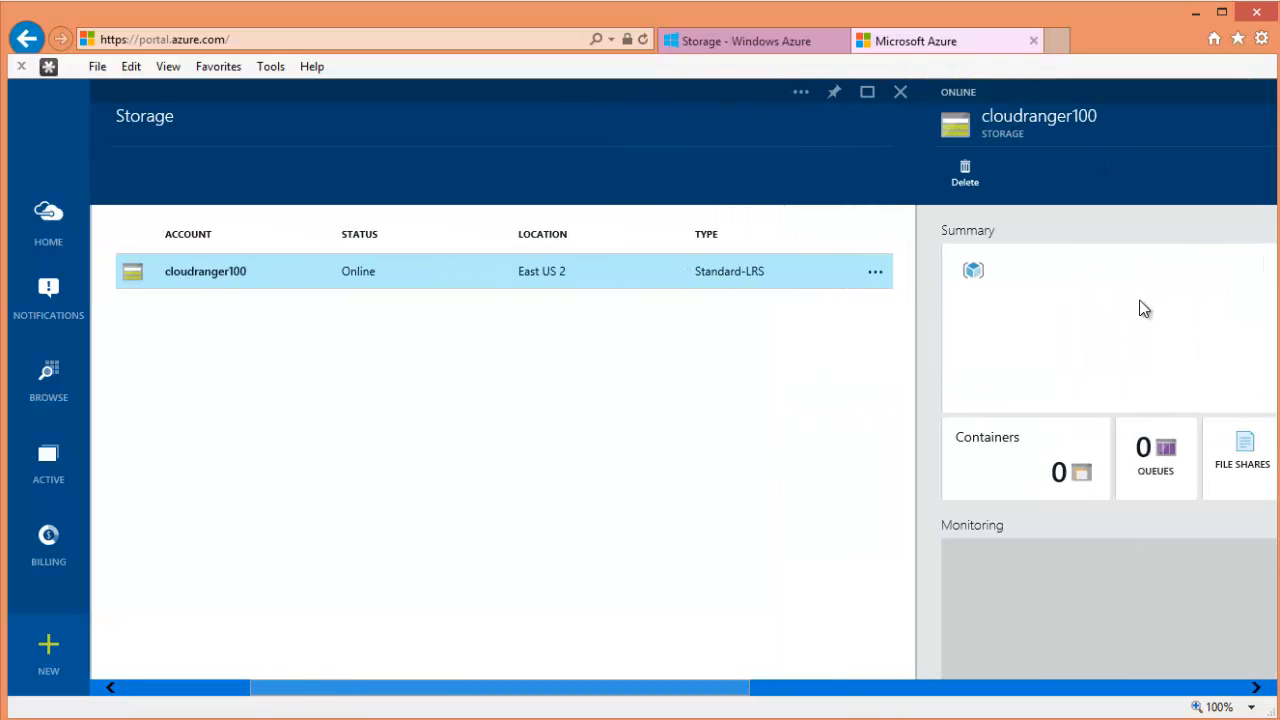
drag(1124, 123, 897, 142)
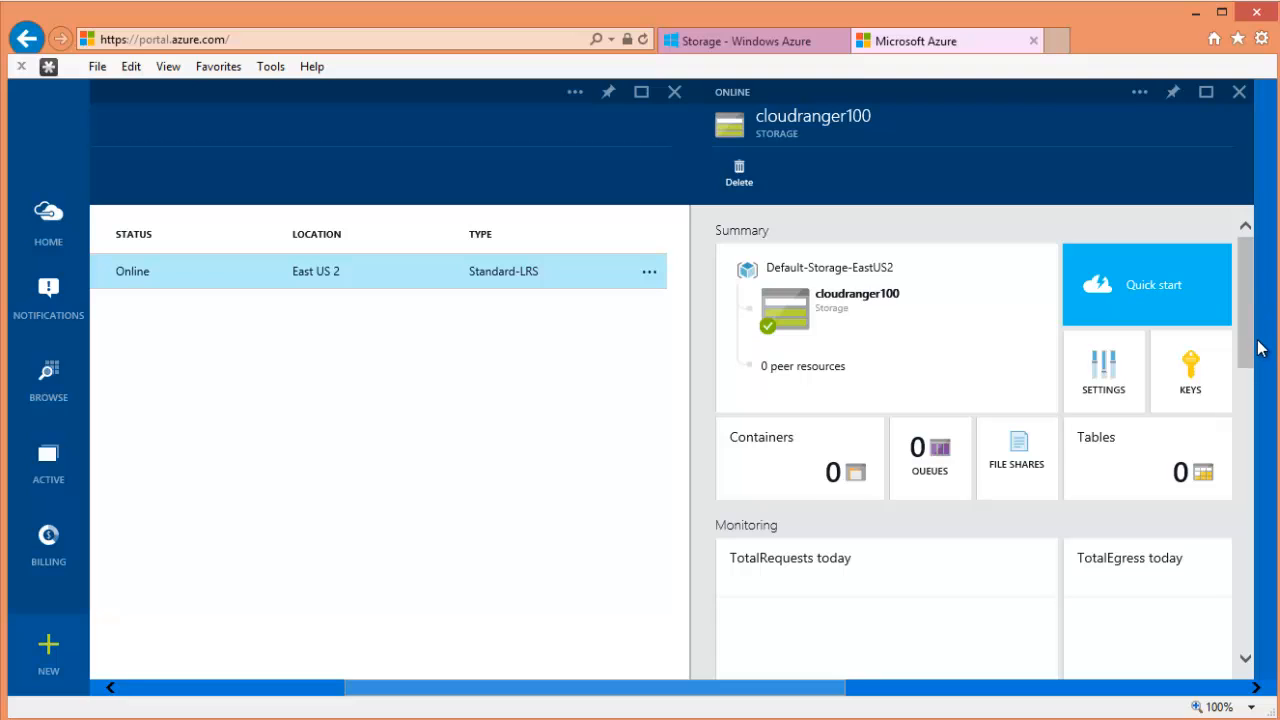
scroll(1248, 350, down, 2)
drag(1248, 356, 1251, 380)
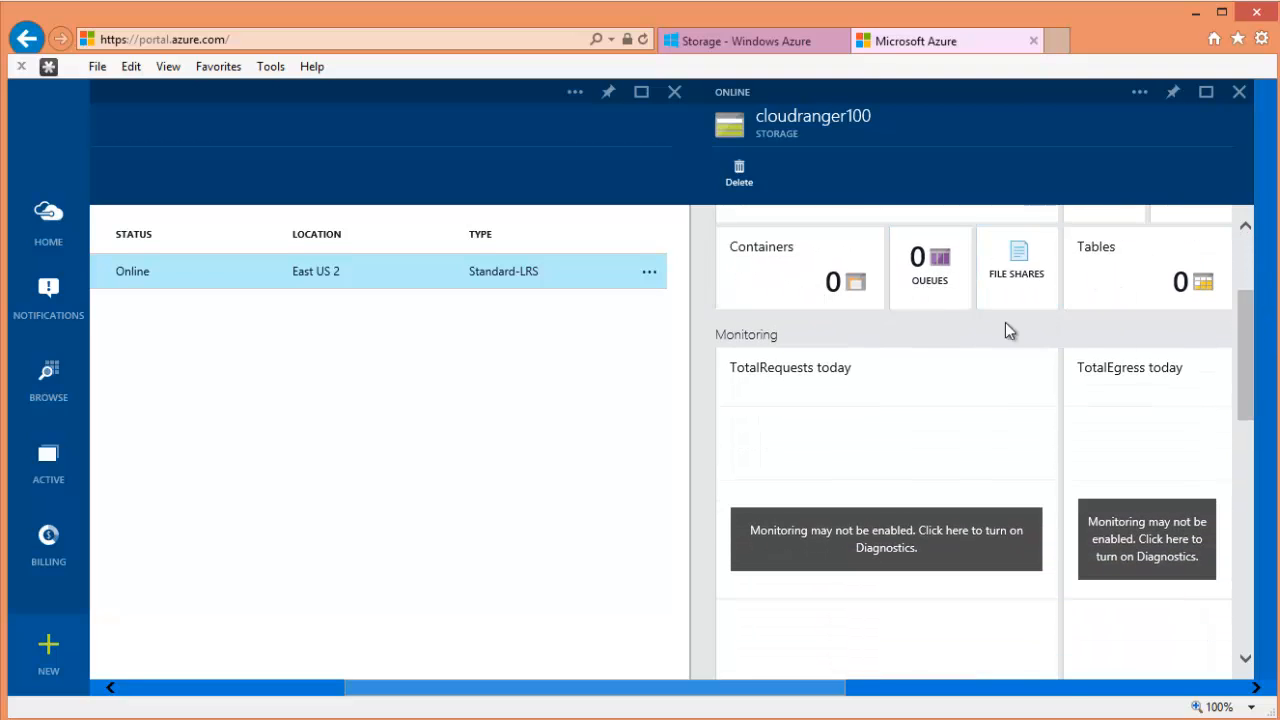
drag(1248, 350, 1248, 422)
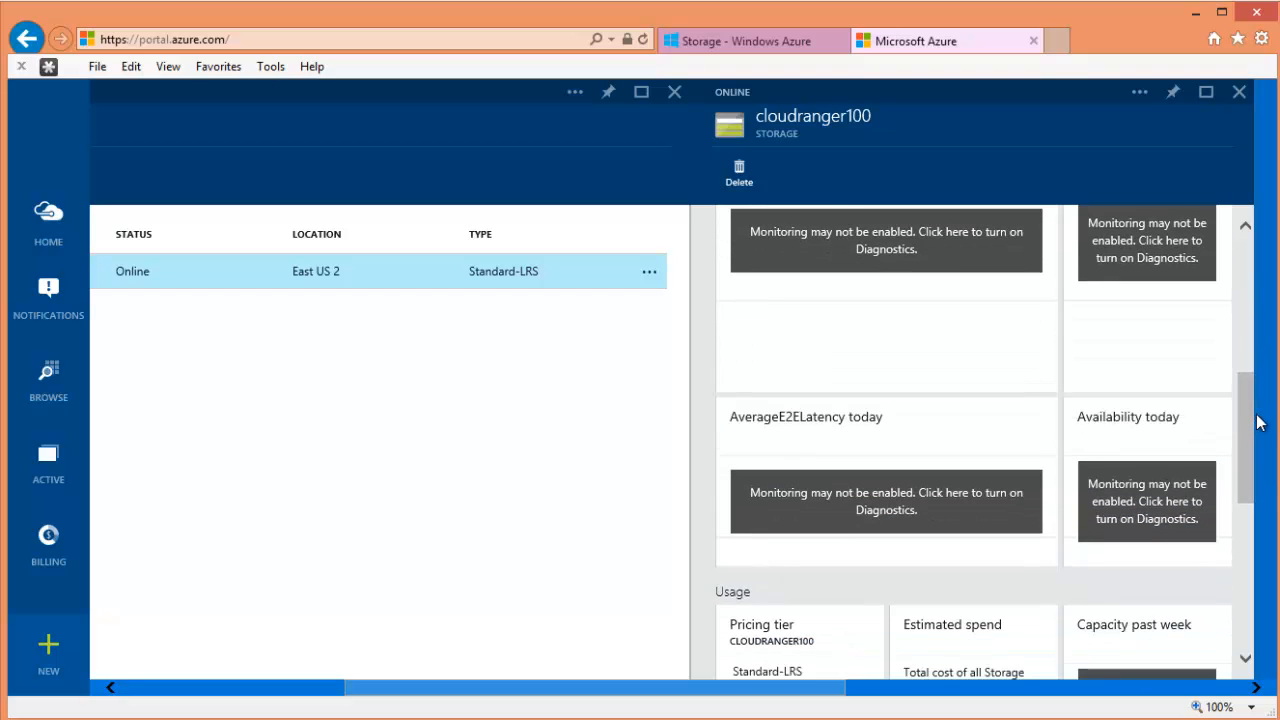
drag(1248, 422, 1253, 265)
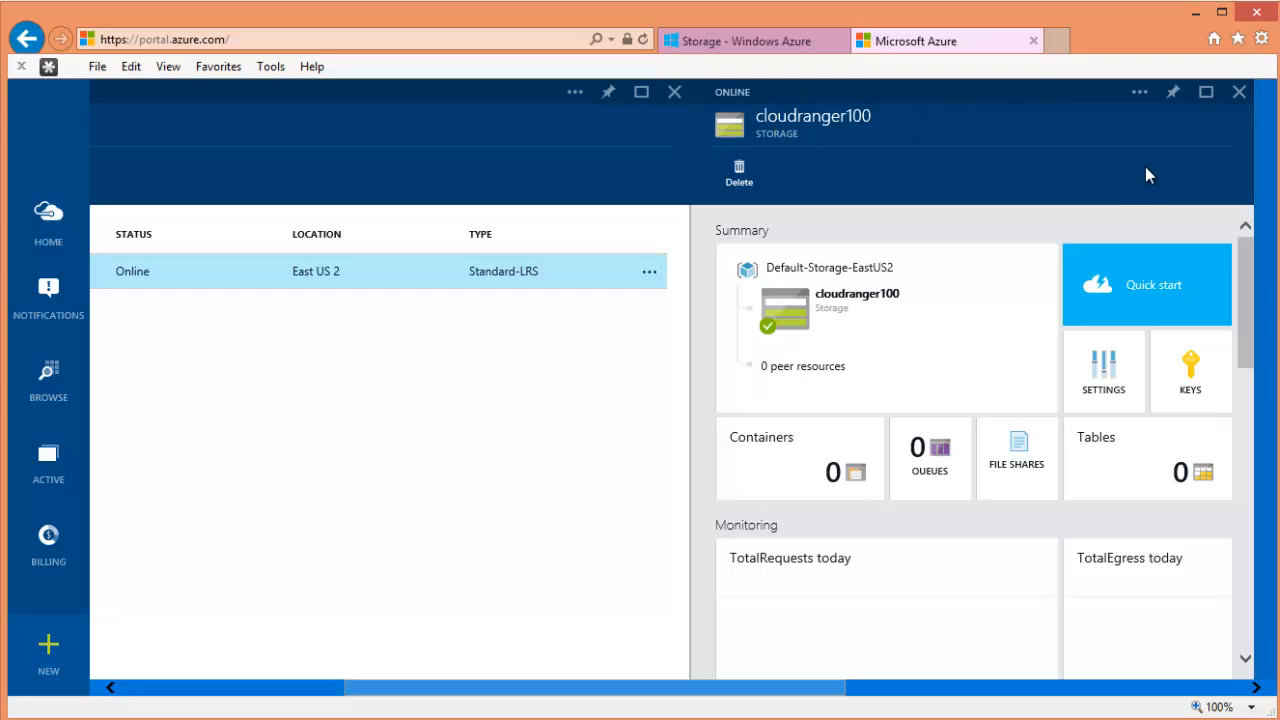
click(1173, 93)
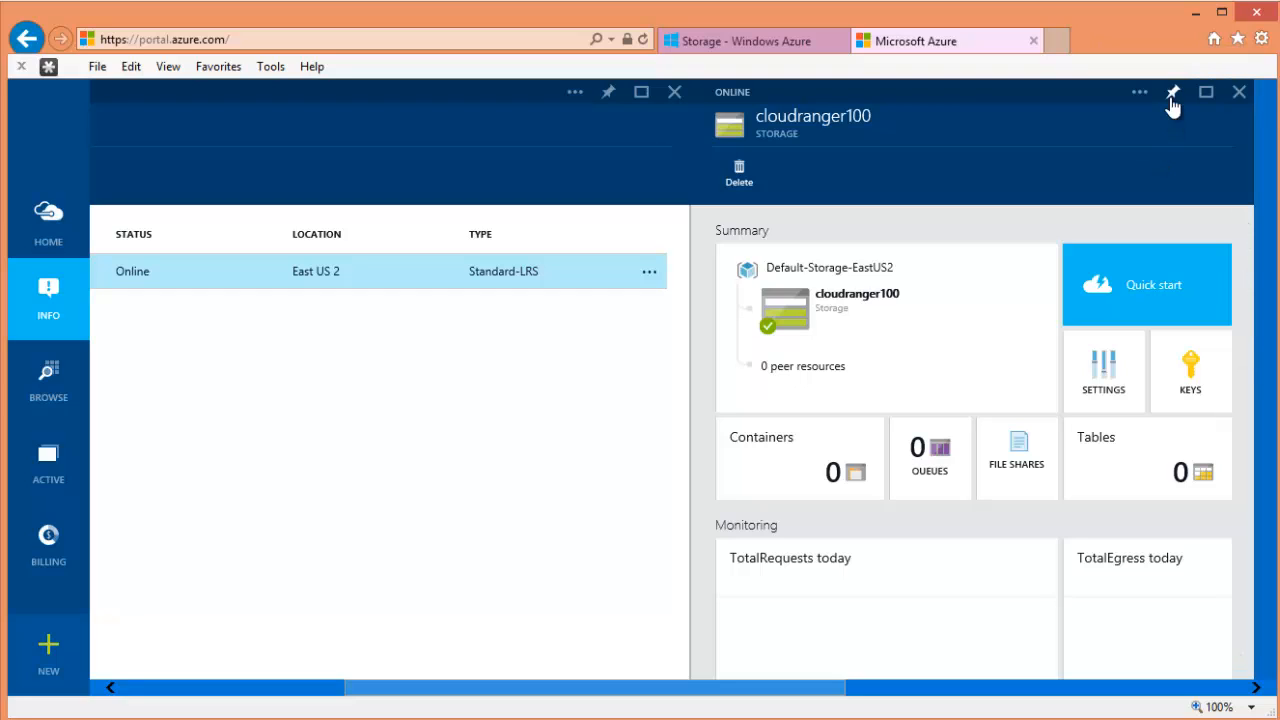
- Open cloudranger100 from its Startboard tile and scroll through its summary, monitoring and access sections
click(66, 237)
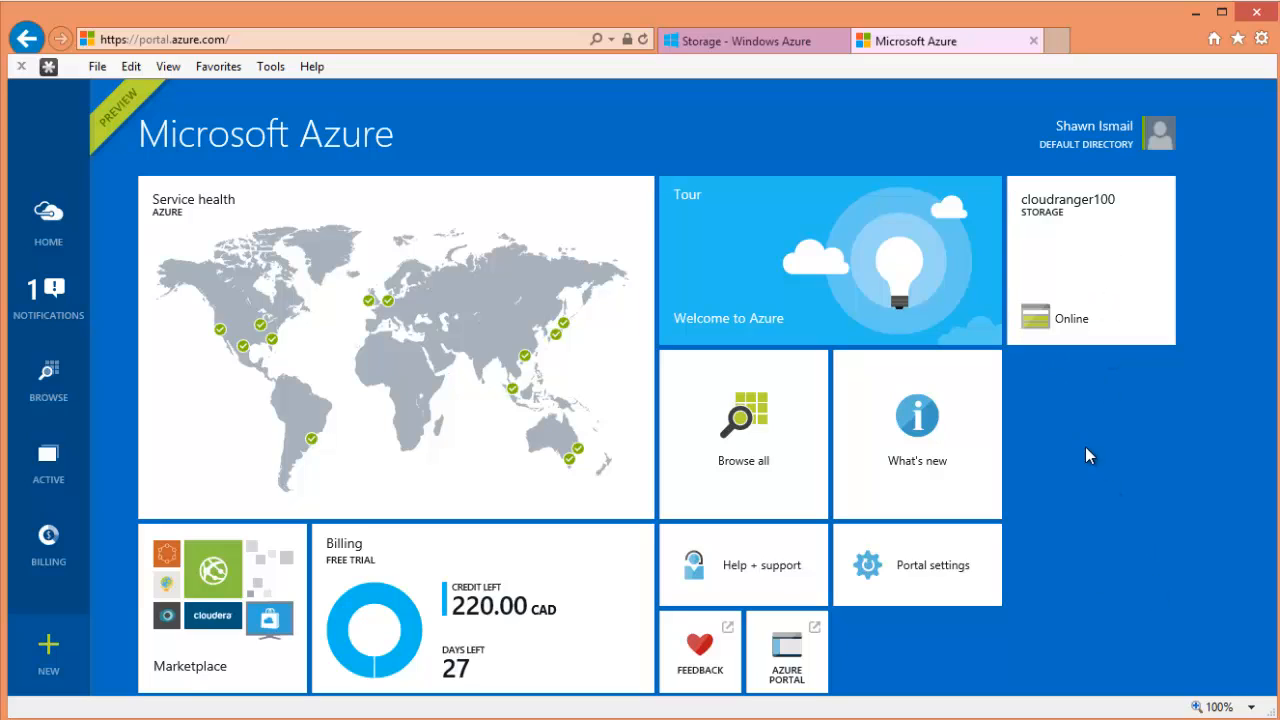
click(1071, 279)
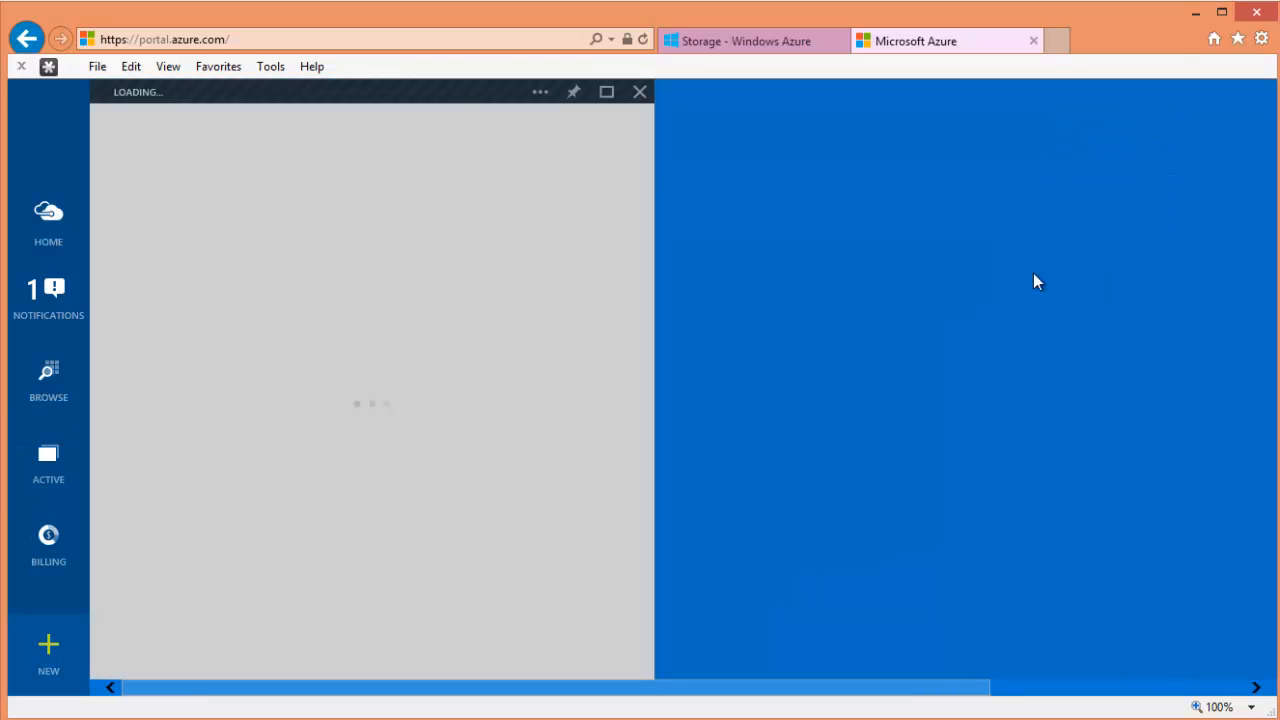
scroll(498, 318, down, 5)
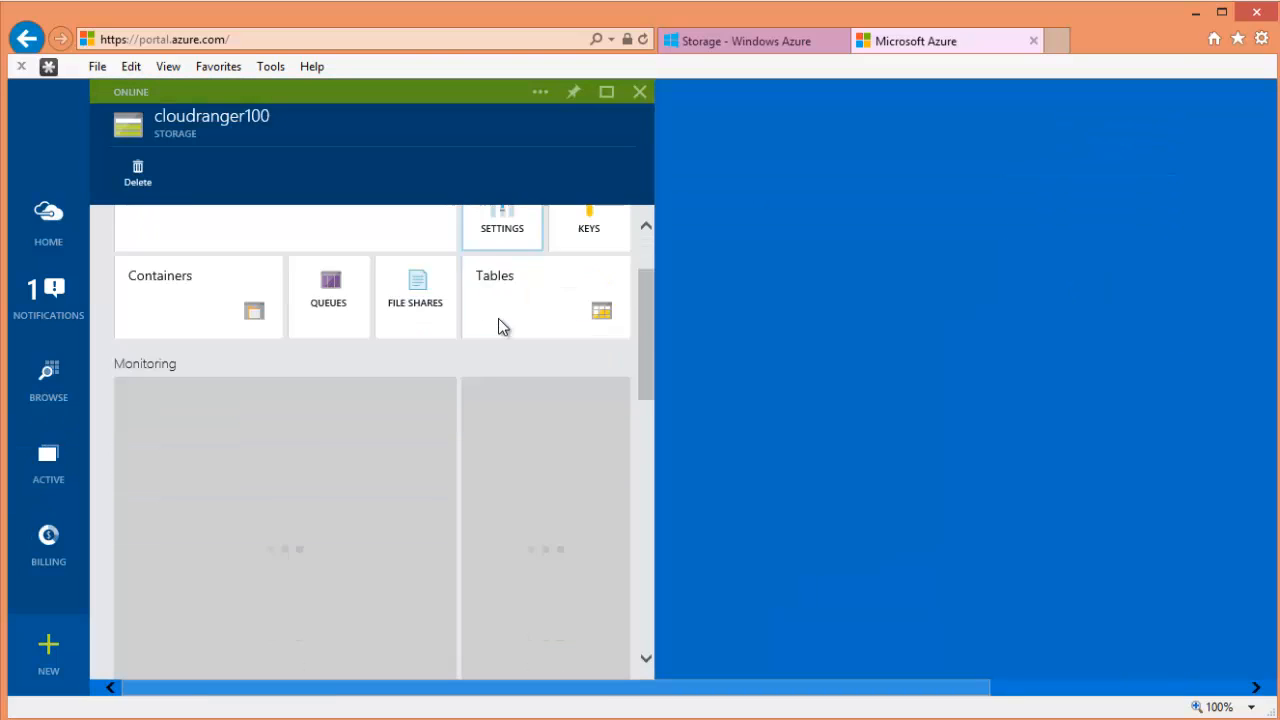
scroll(517, 405, down, 5)
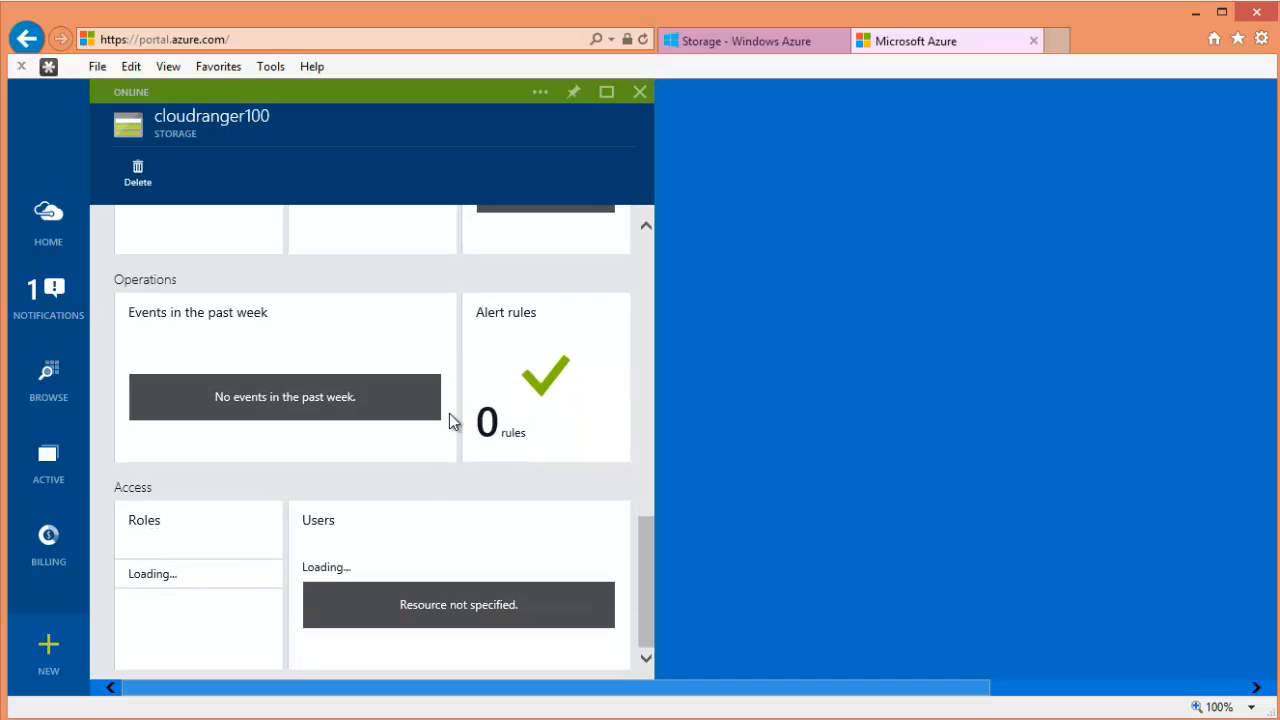
scroll(448, 418, up, 10)
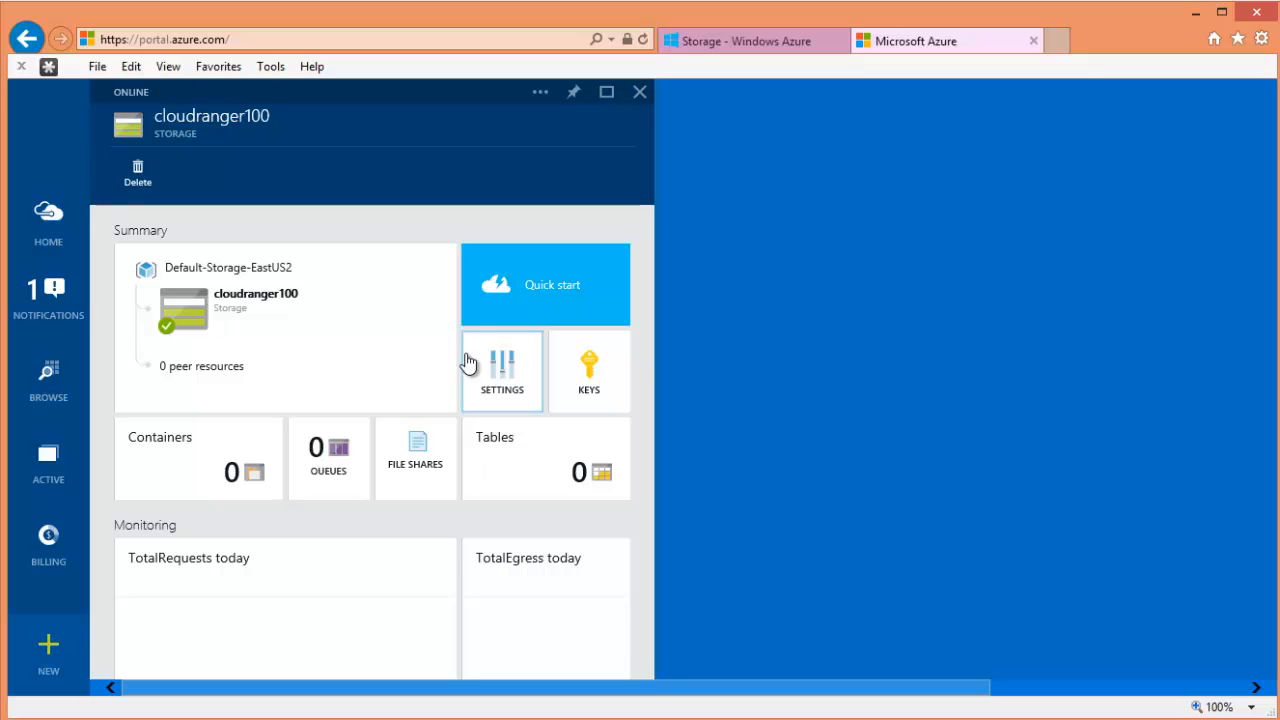
scroll(648, 400, down, 3)
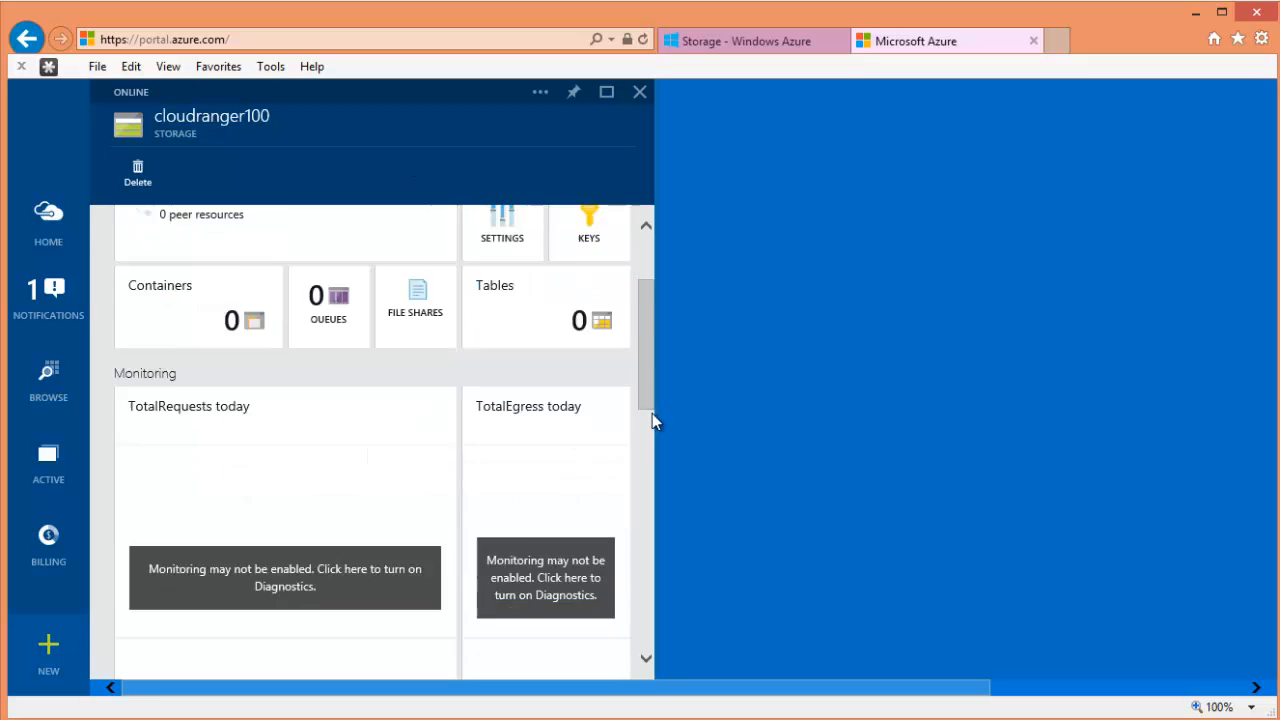
scroll(652, 415, down, 3)
drag(652, 411, 650, 286)
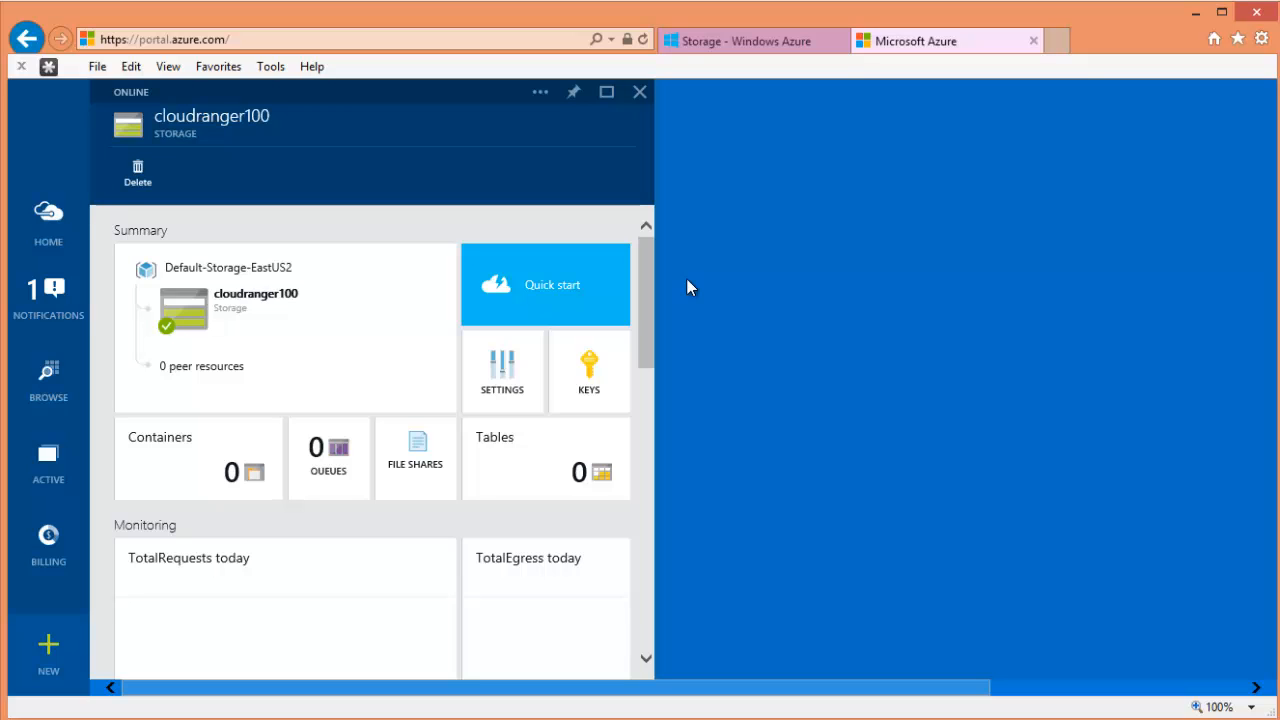
- Compare with cloudranger100's classic portal dashboard, then finish reviewing the preview blade and return to the Startboard
click(760, 40)
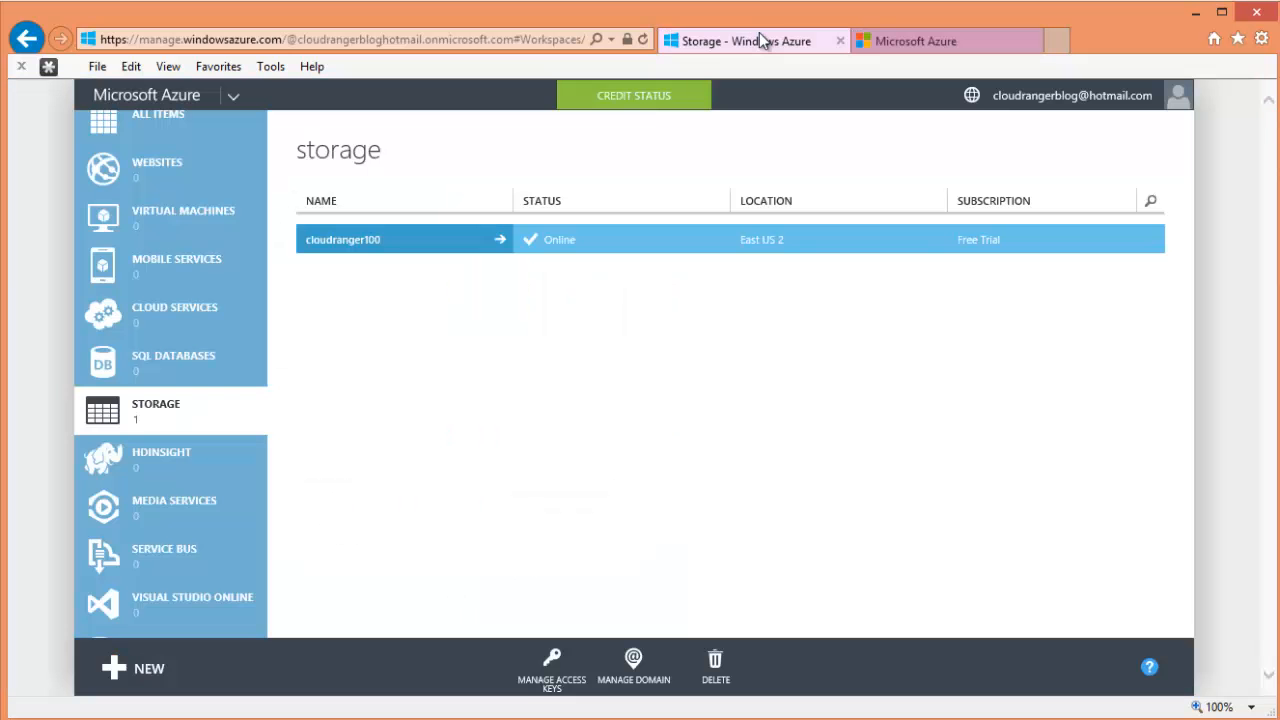
click(365, 246)
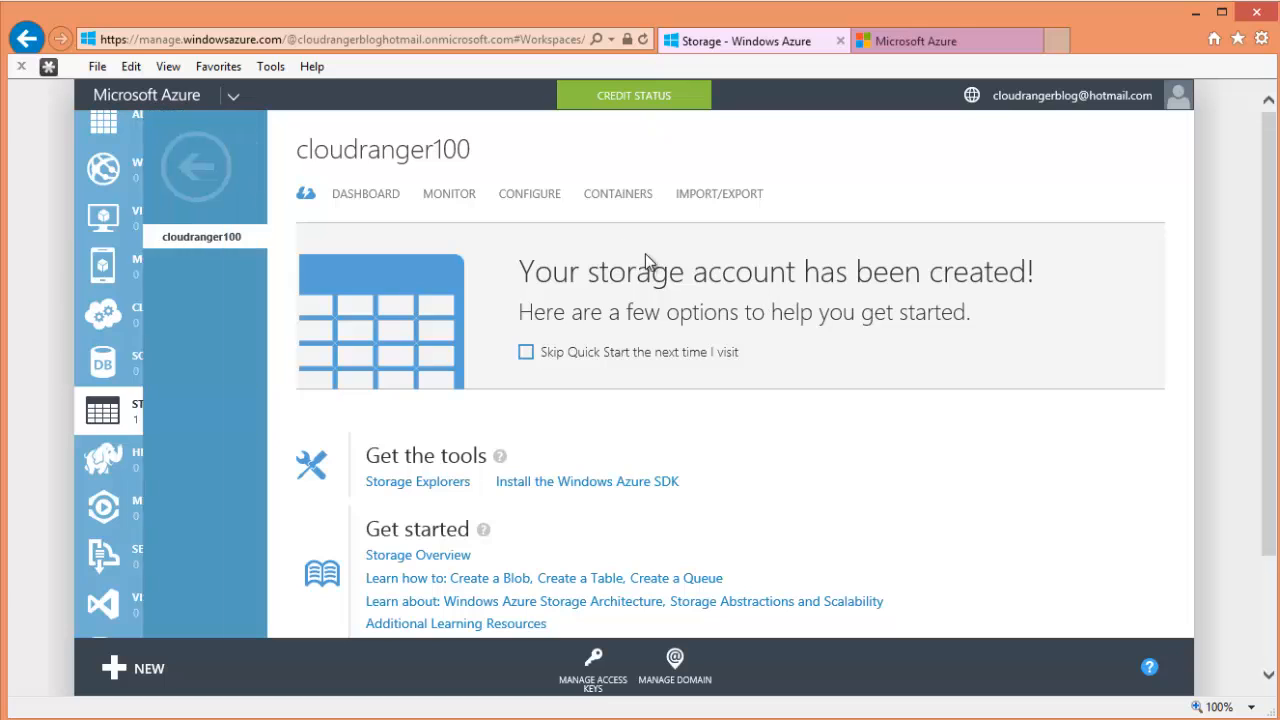
click(919, 40)
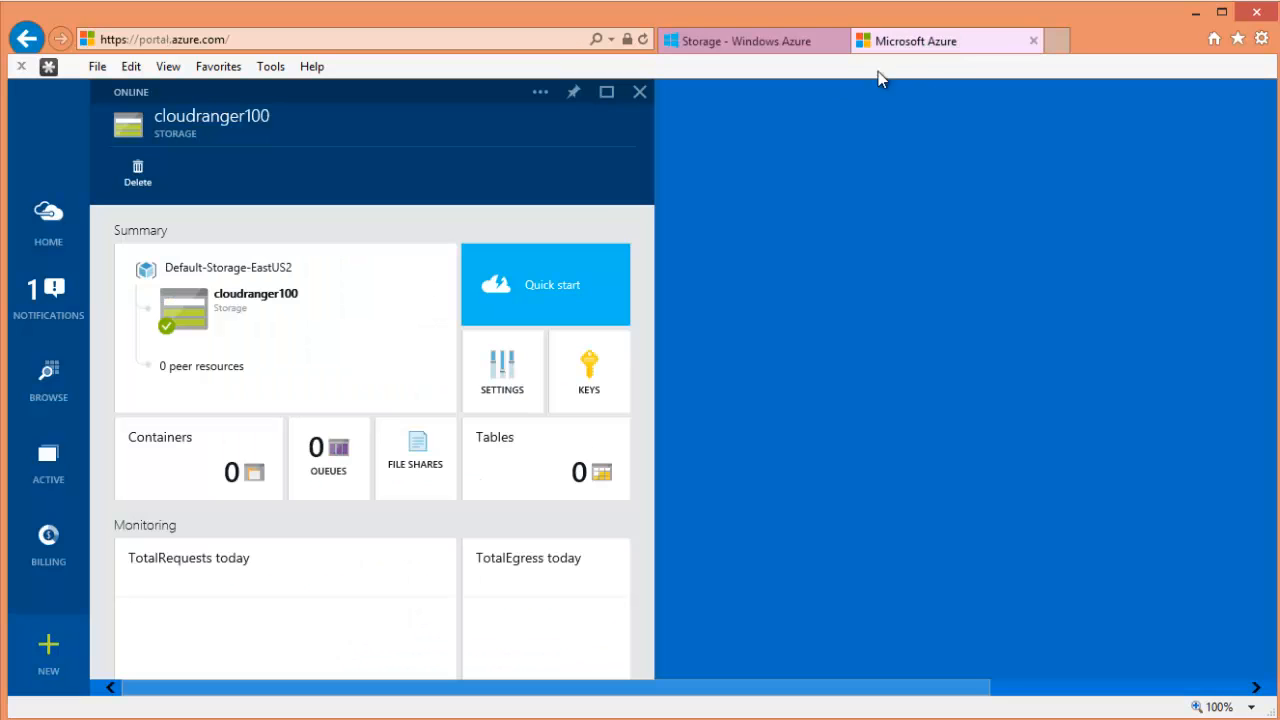
scroll(616, 407, down, 10)
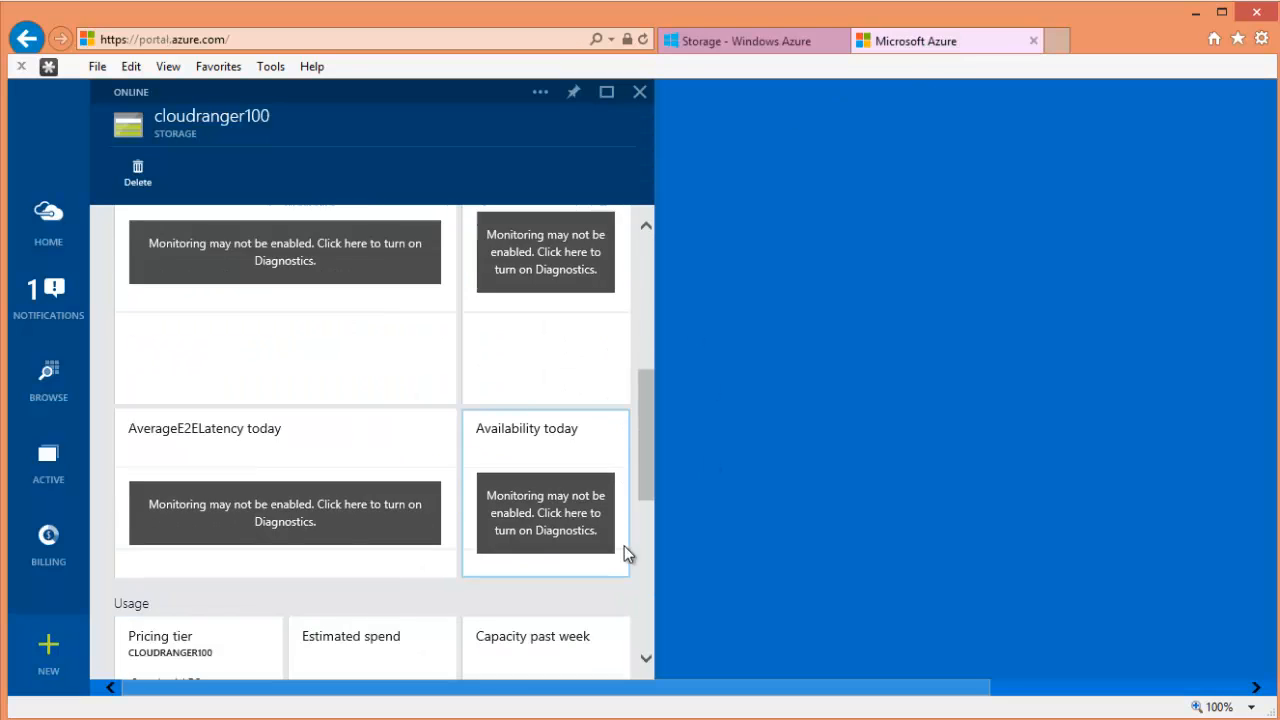
drag(643, 595, 644, 271)
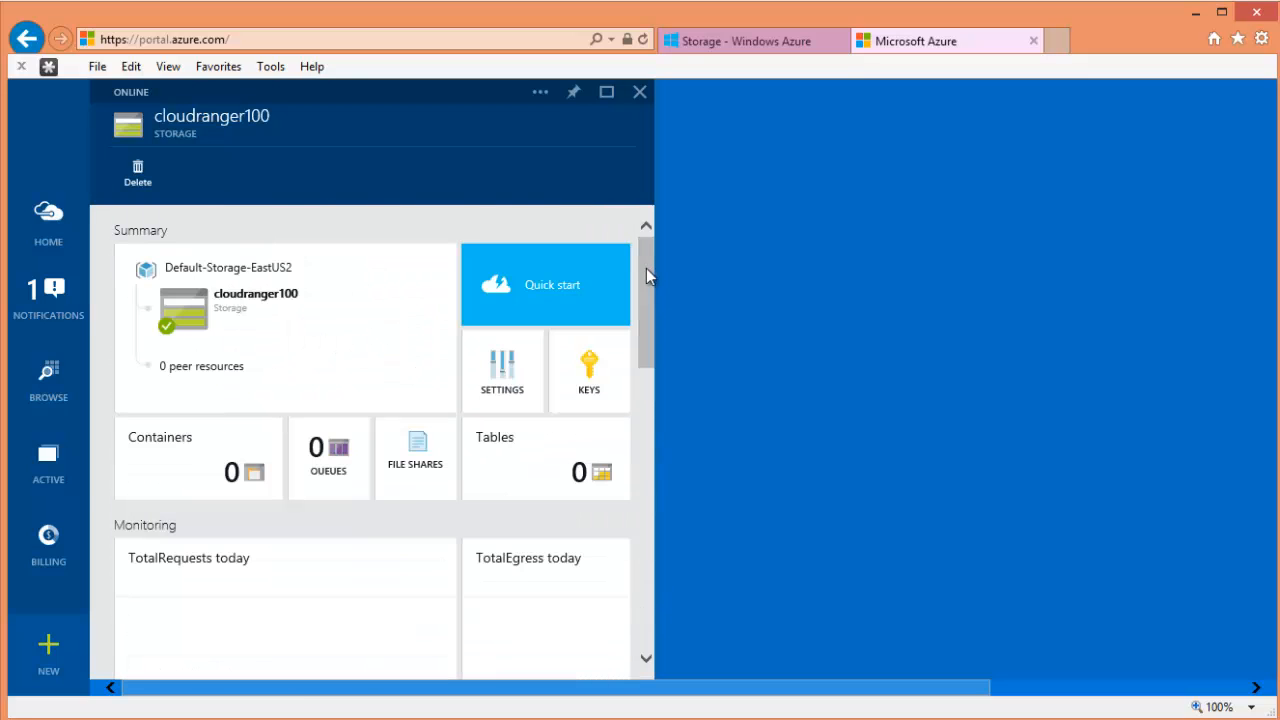
click(35, 222)
- Review the Pinned to Startboard notification, then reopen the East US service health view from Active items
click(49, 296)
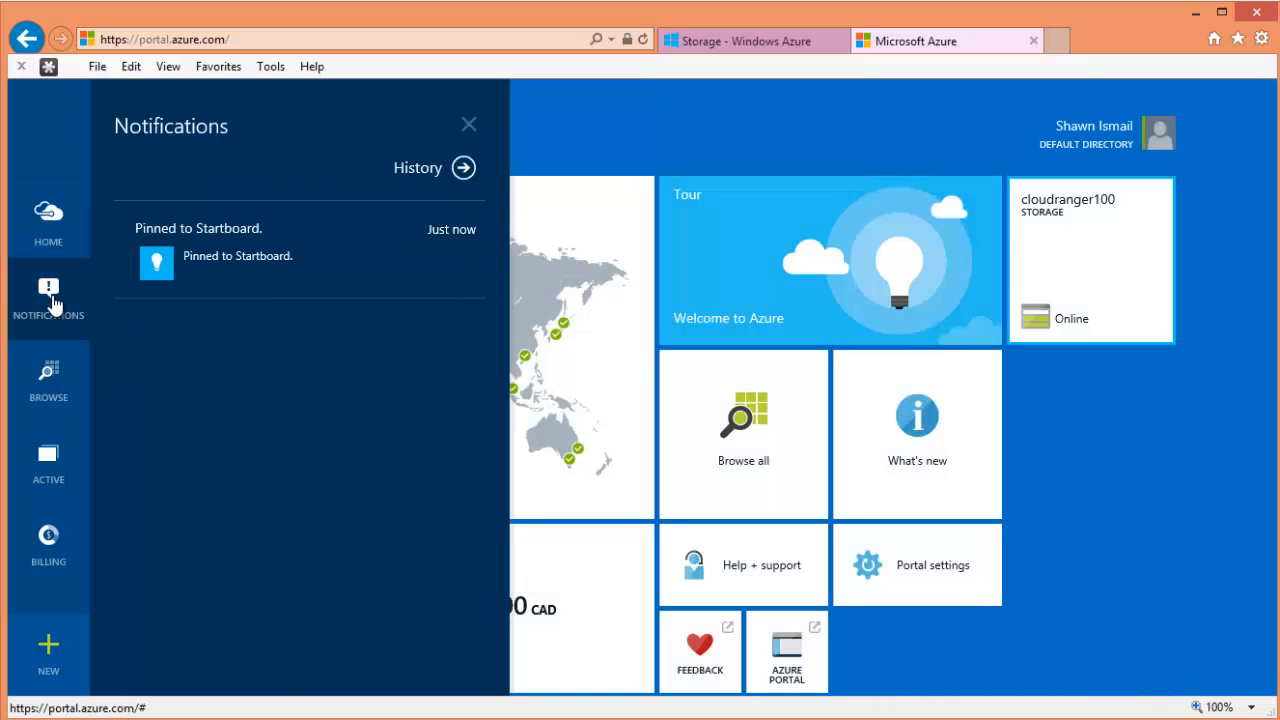
click(468, 126)
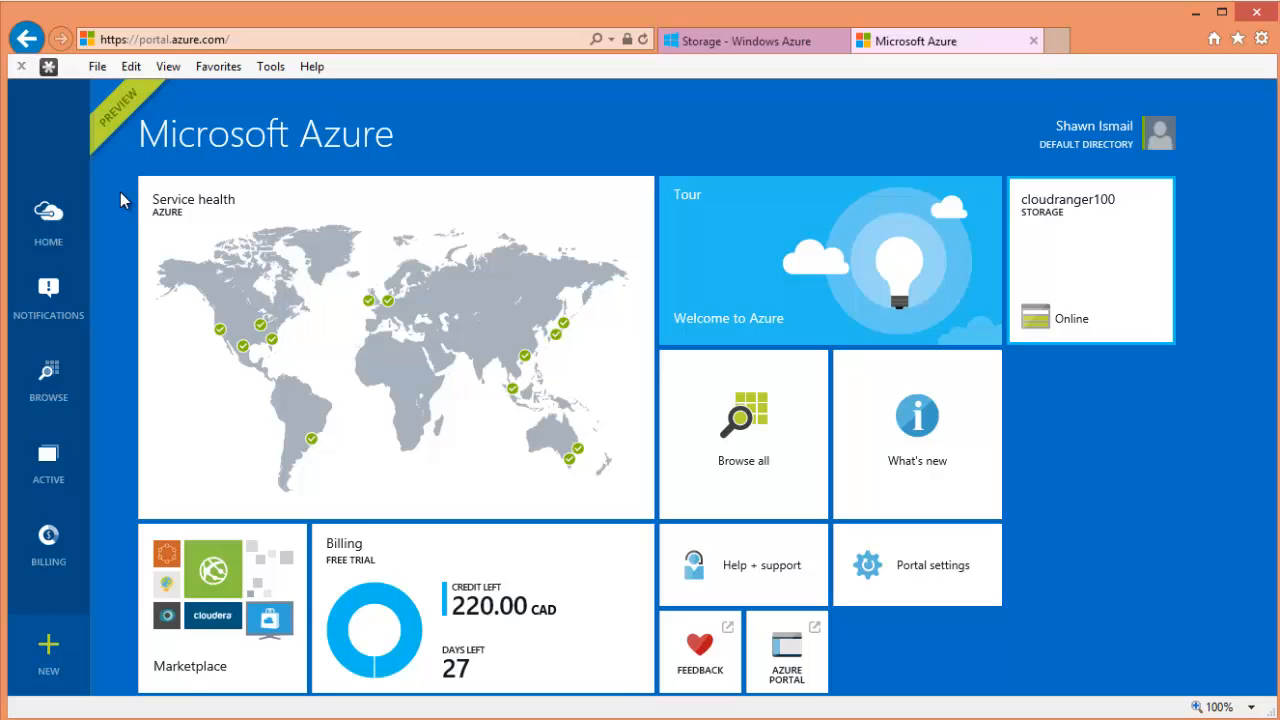
click(57, 476)
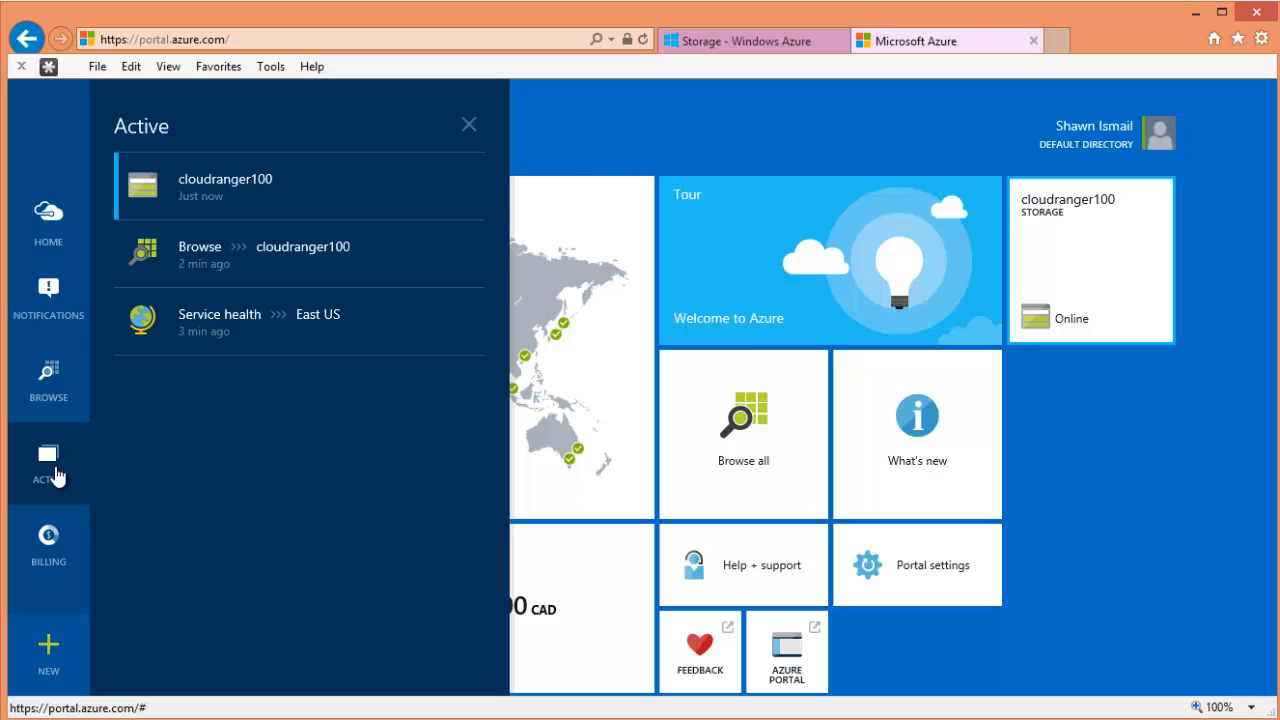
click(370, 337)
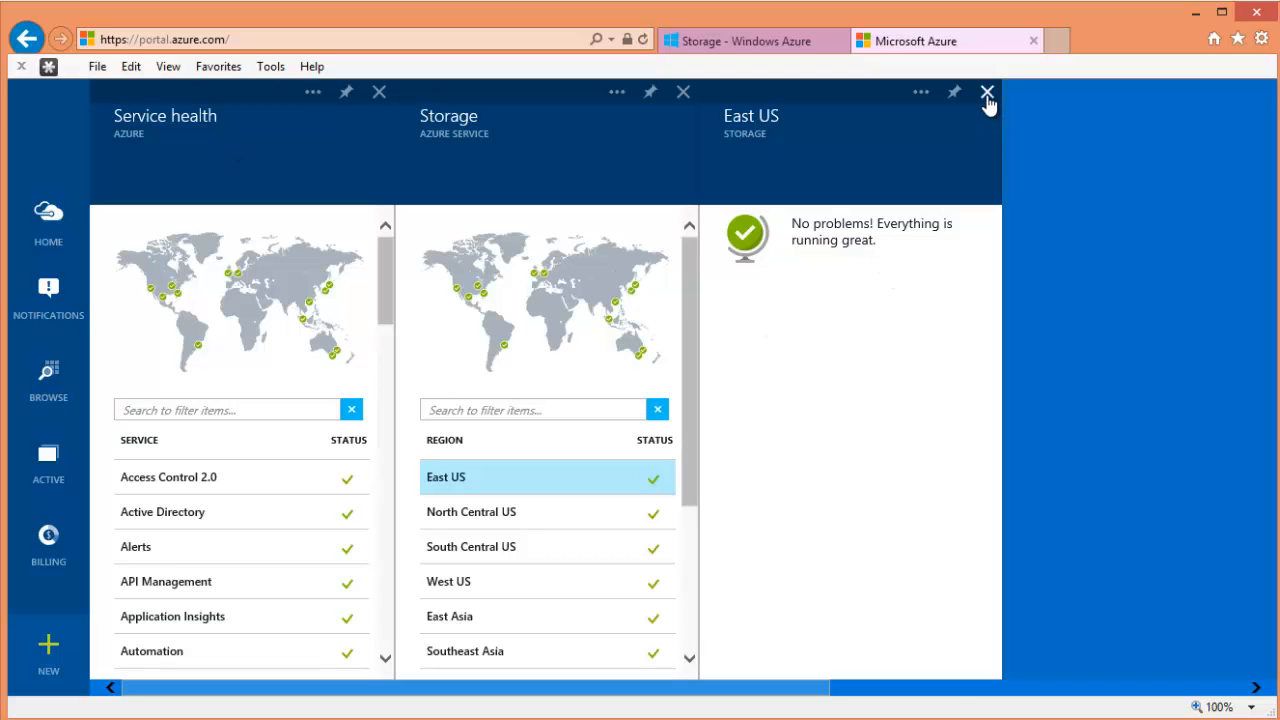
- Close the service health blades and reopen the cloudranger100 storage account from Active items
click(682, 91)
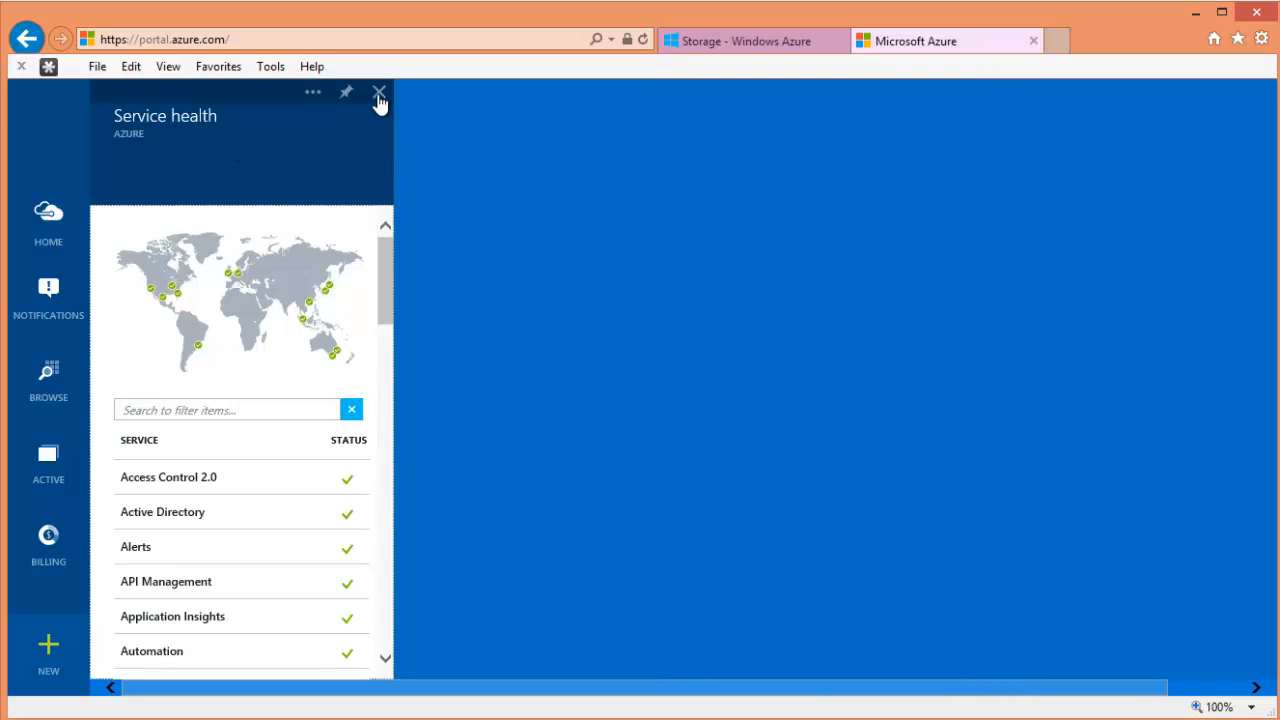
click(380, 93)
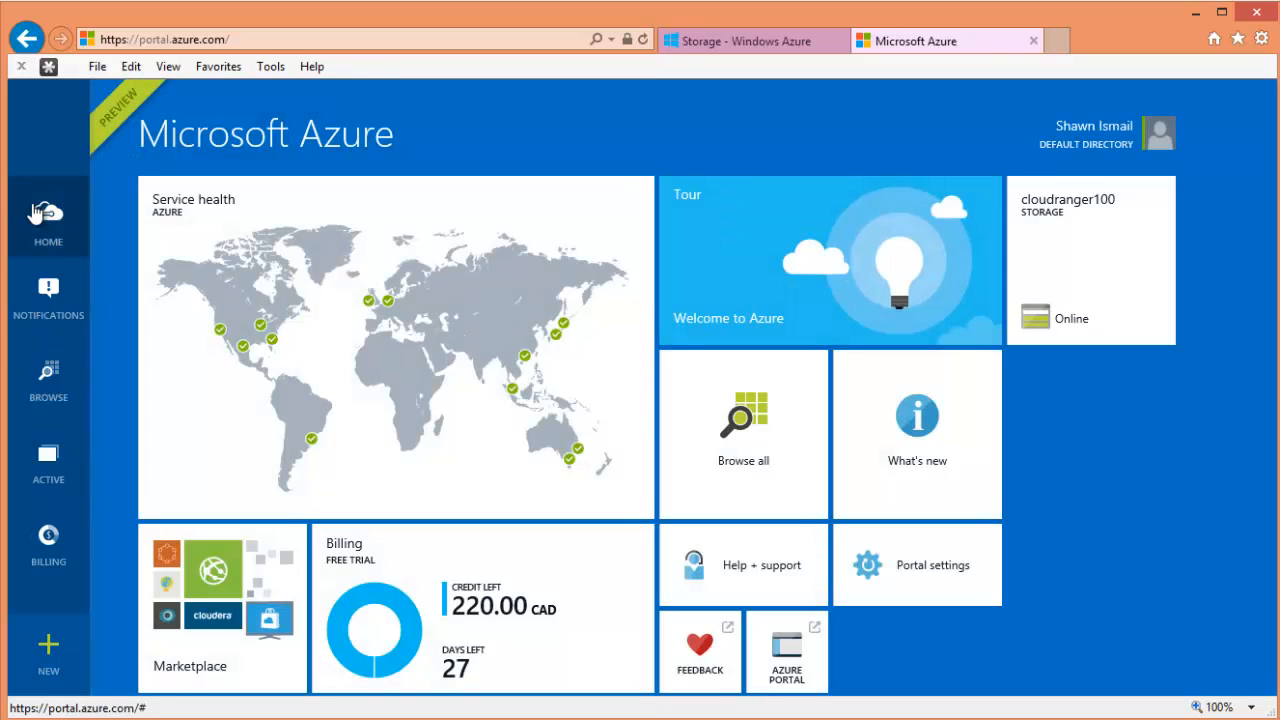
click(55, 473)
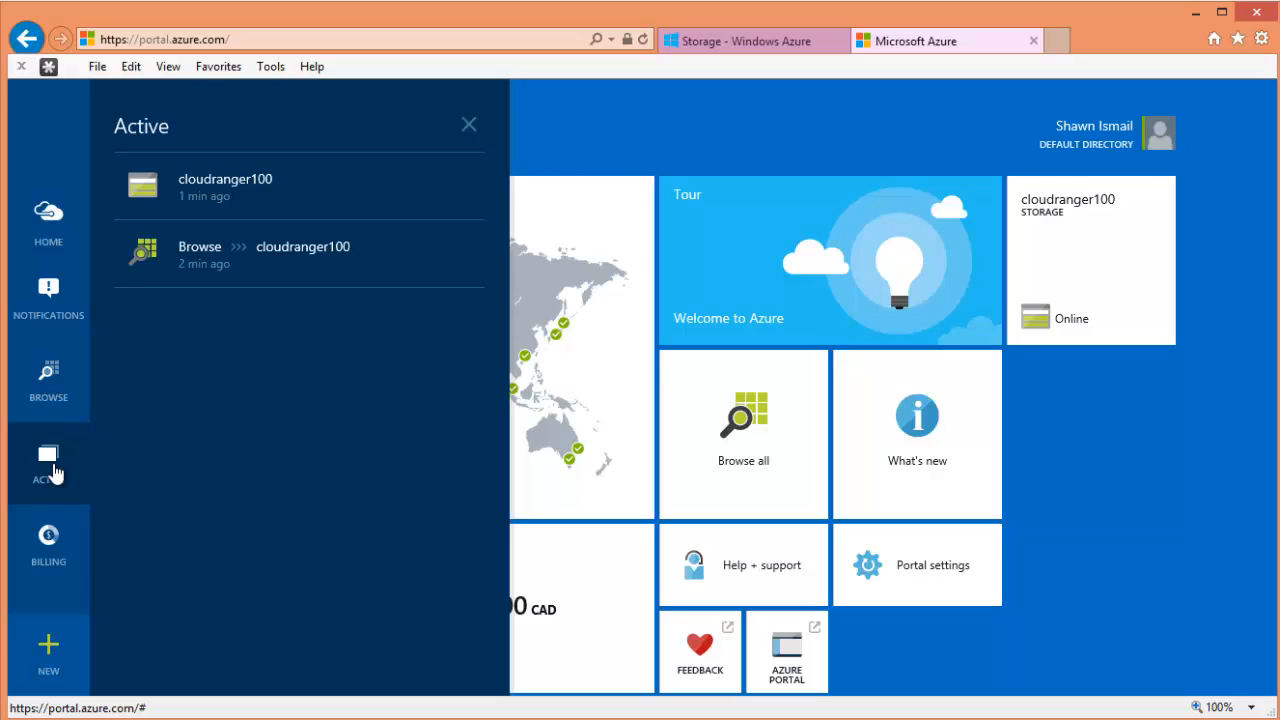
click(367, 235)
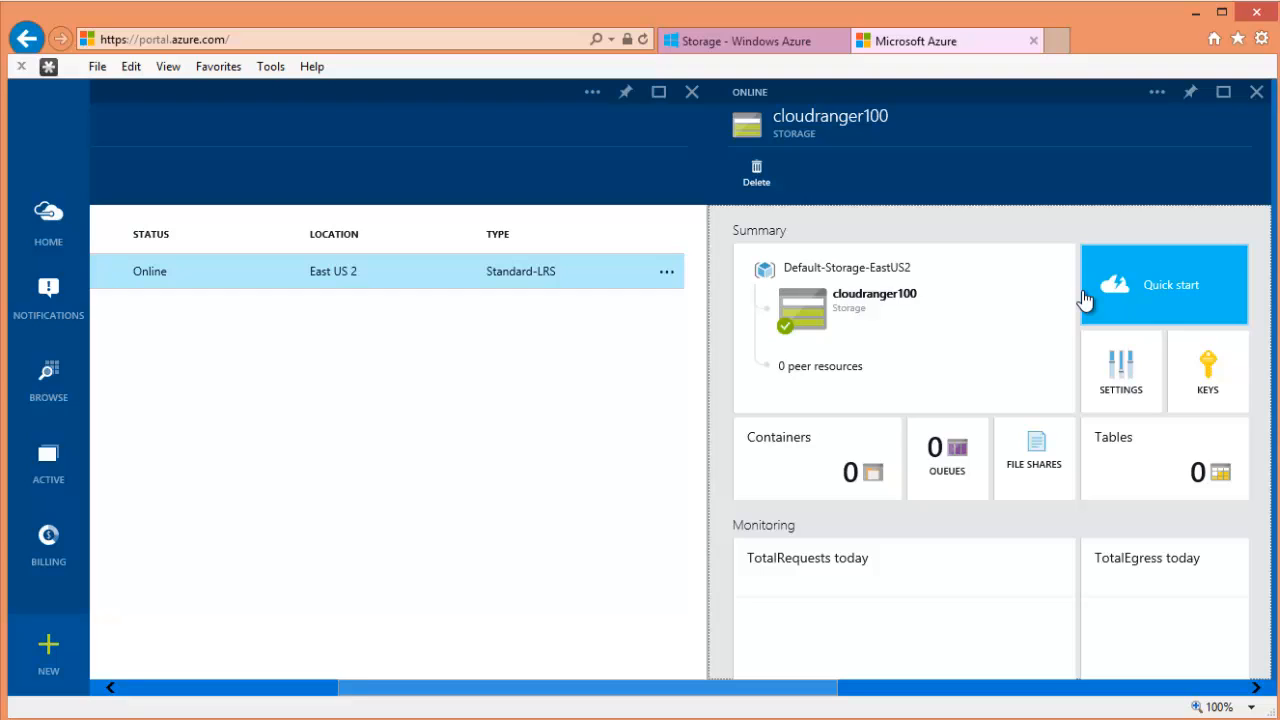
- Glance at the classic management portal, then return to the preview portal's Startboard
click(243, 42)
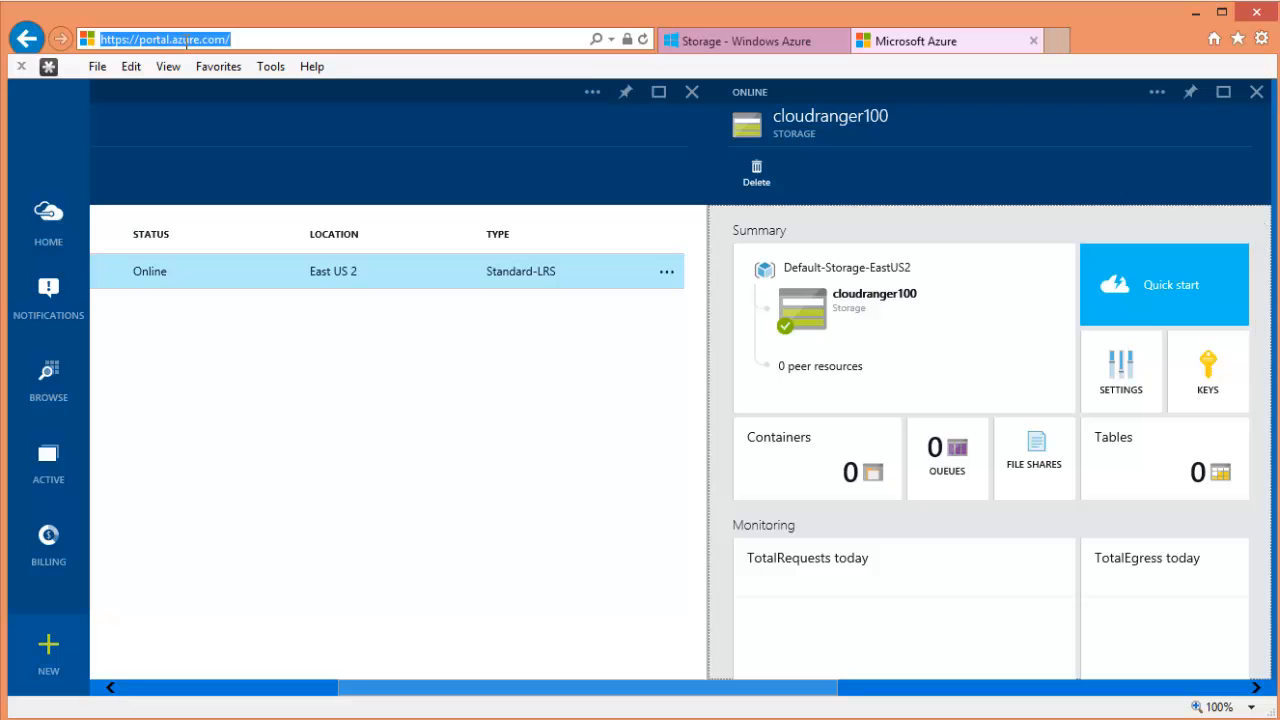
click(728, 42)
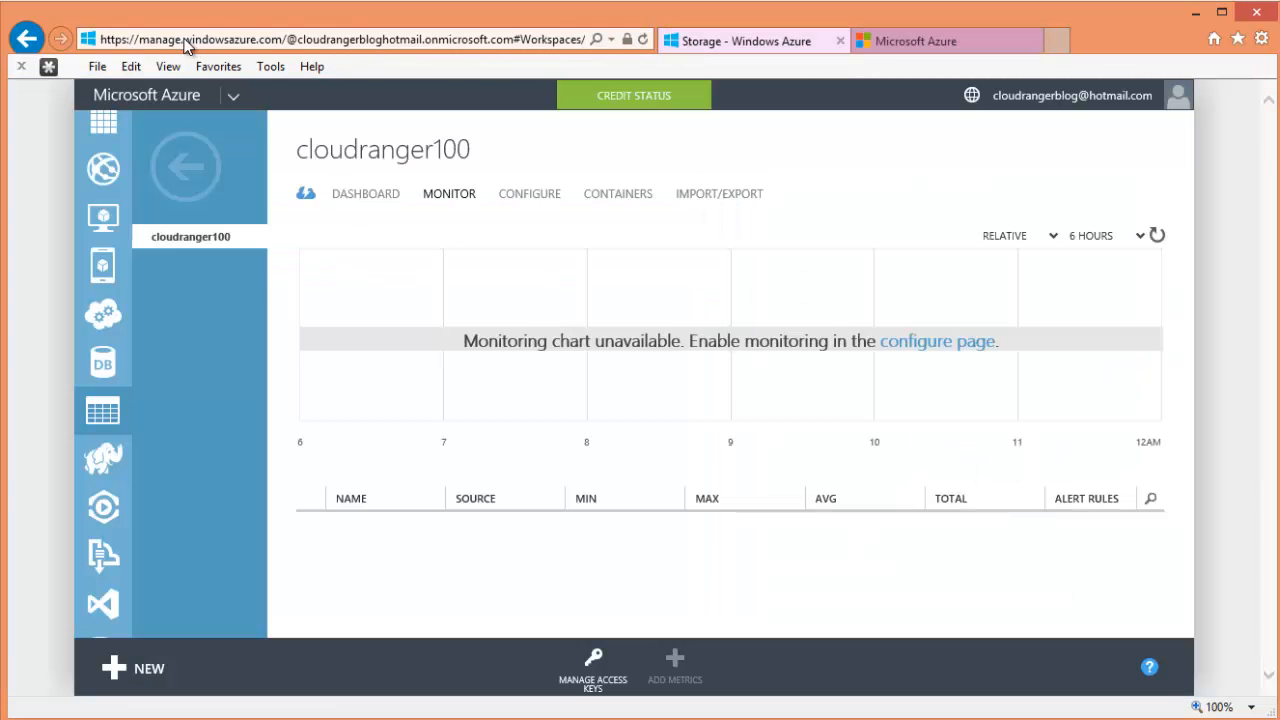
click(907, 42)
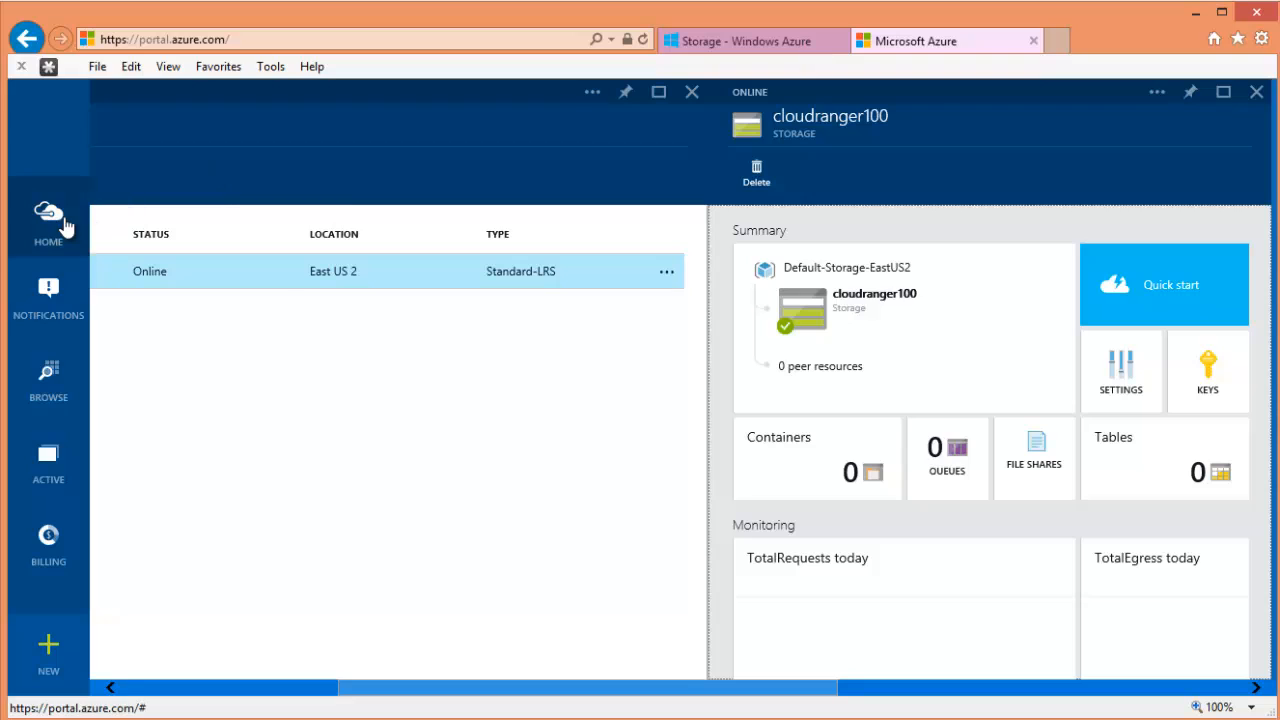
click(48, 222)
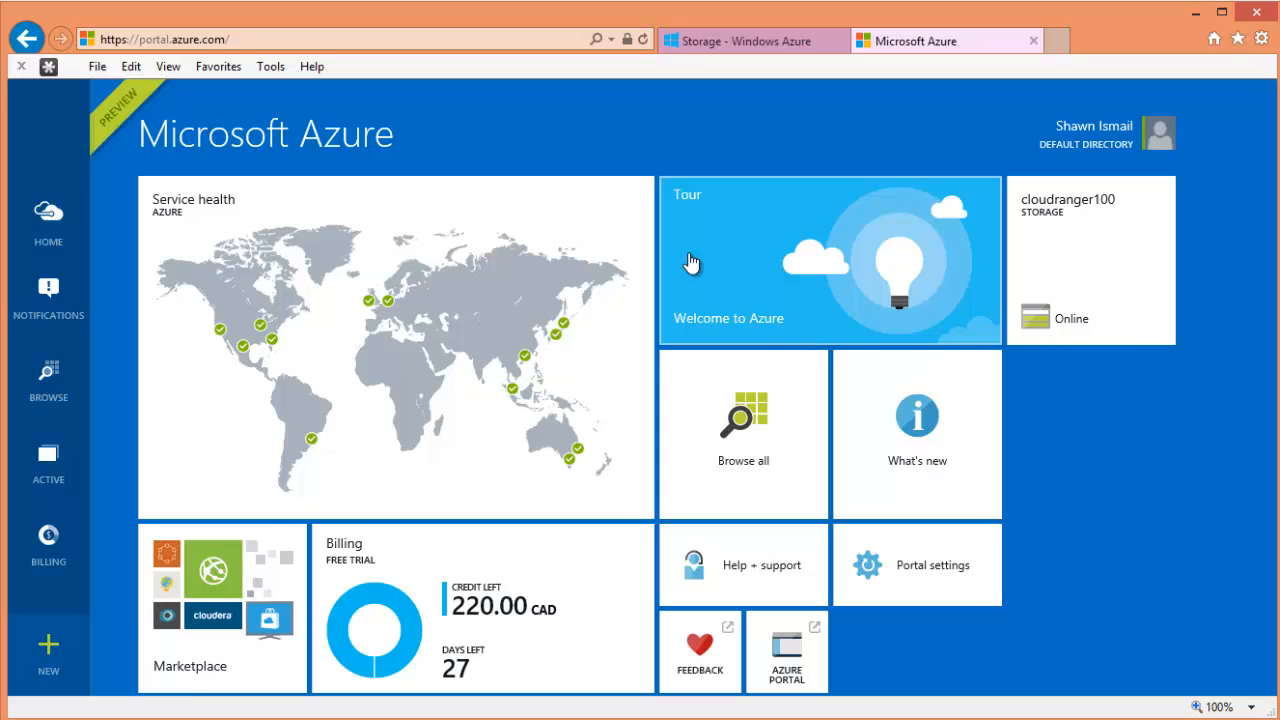
- Take the classic portal back from cloudranger100's monitoring page to the storage accounts list
click(777, 45)
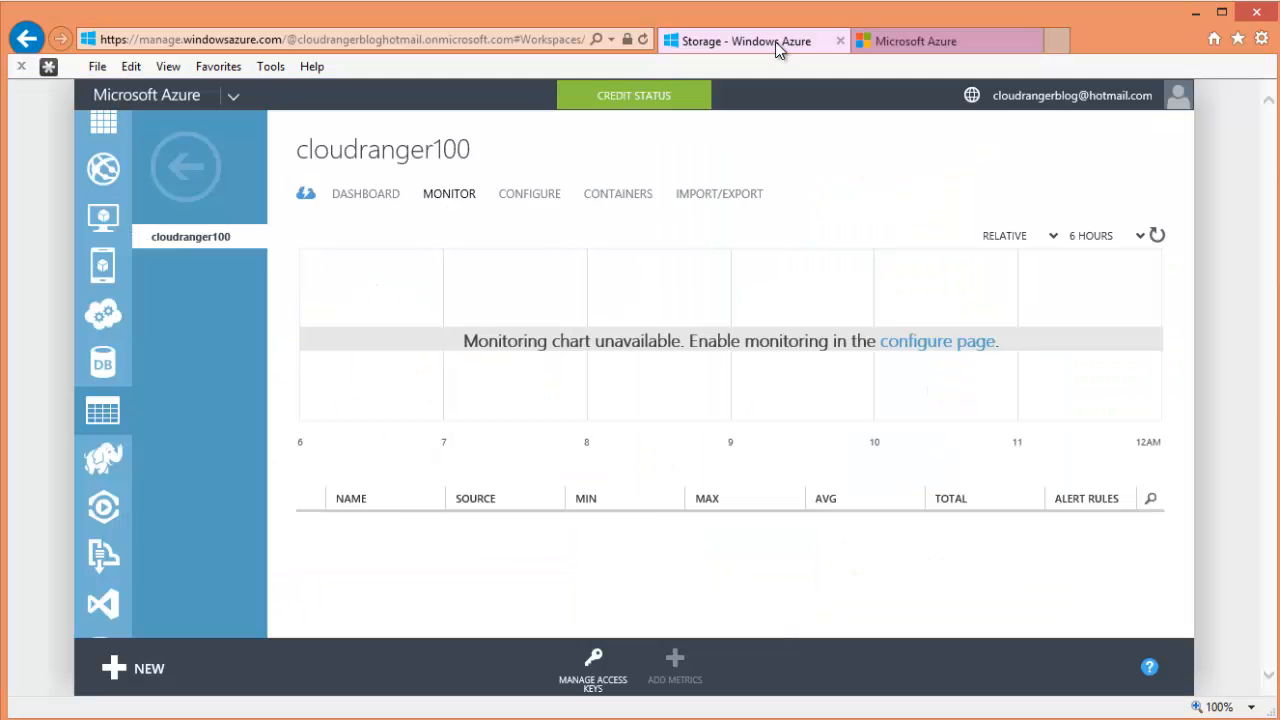
click(186, 166)
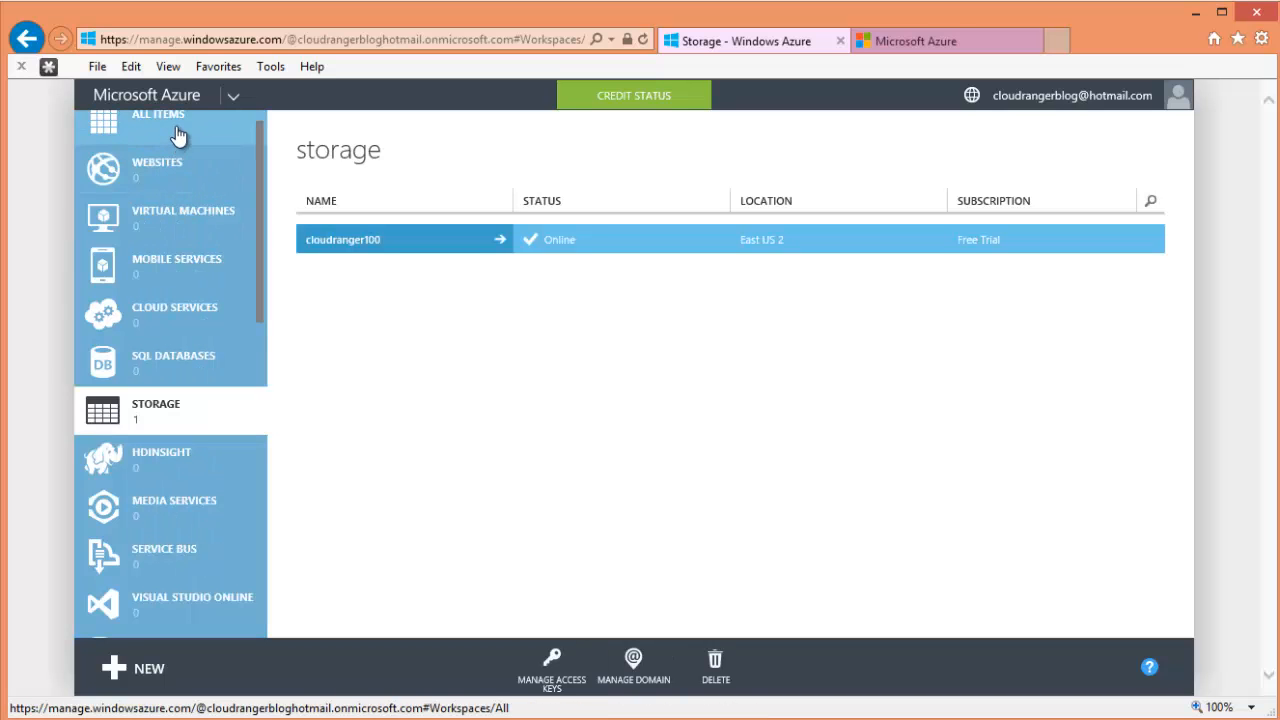
click(926, 52)
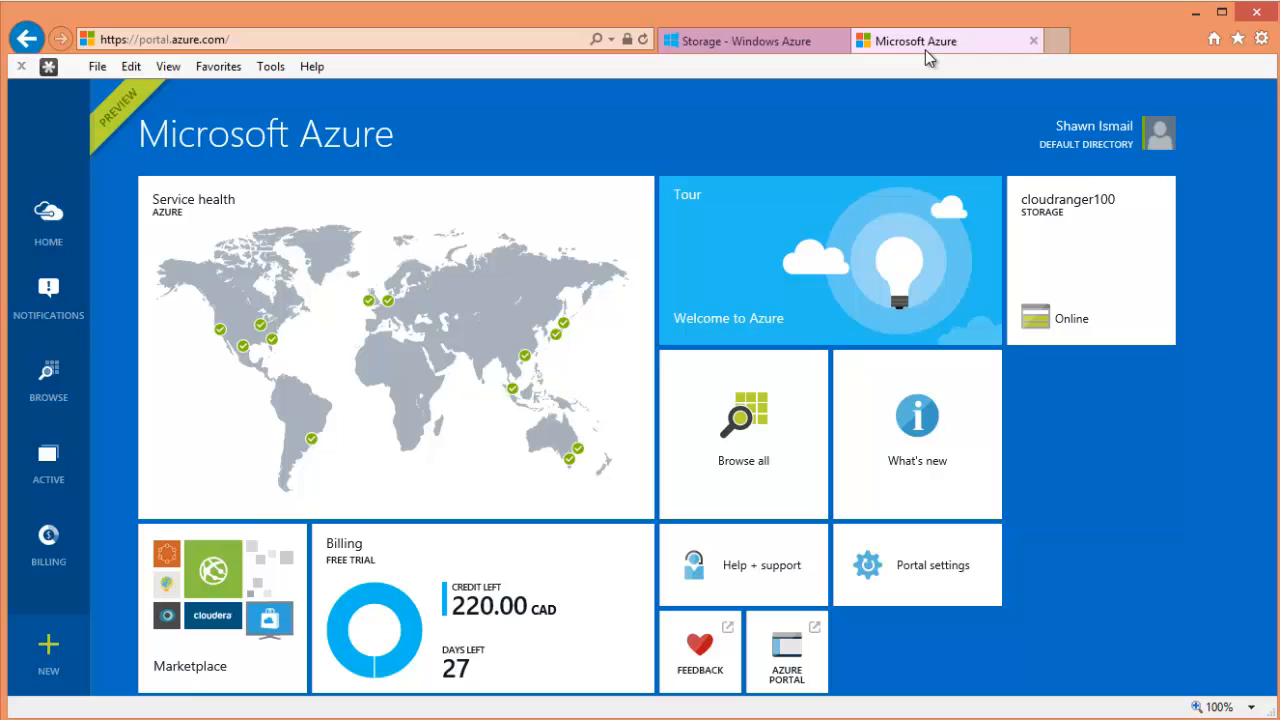
click(743, 52)
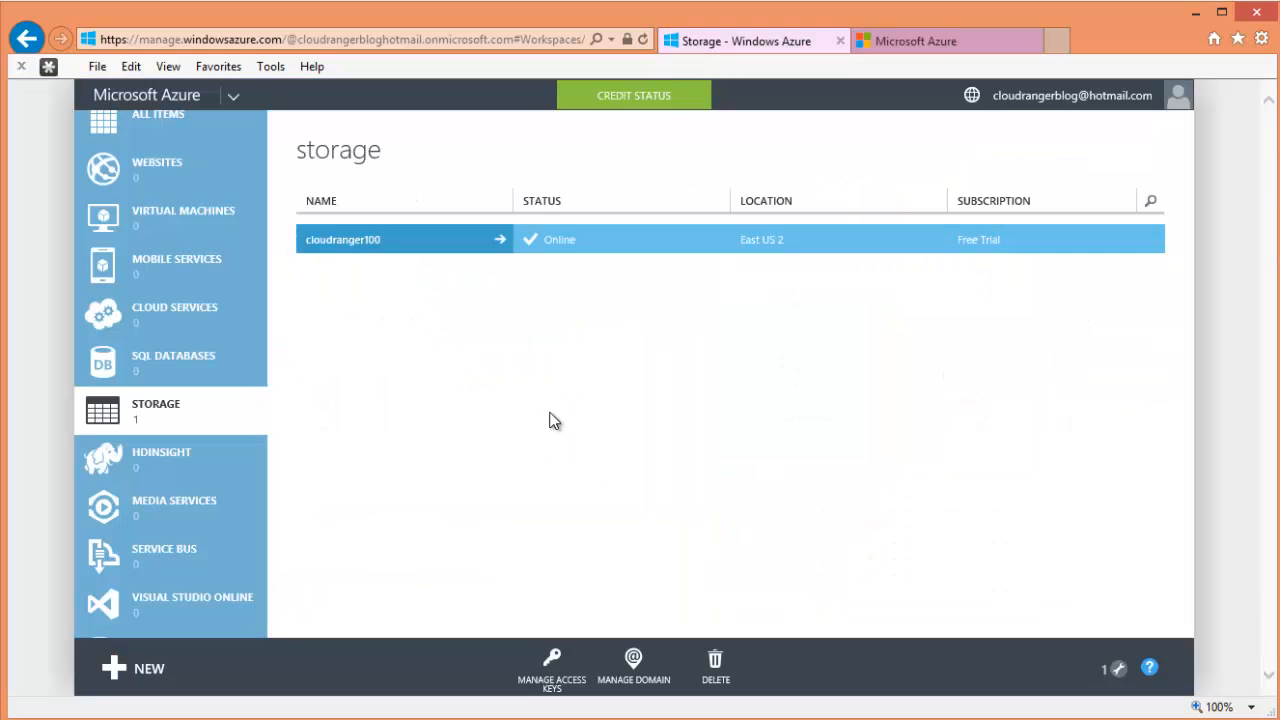
click(928, 50)
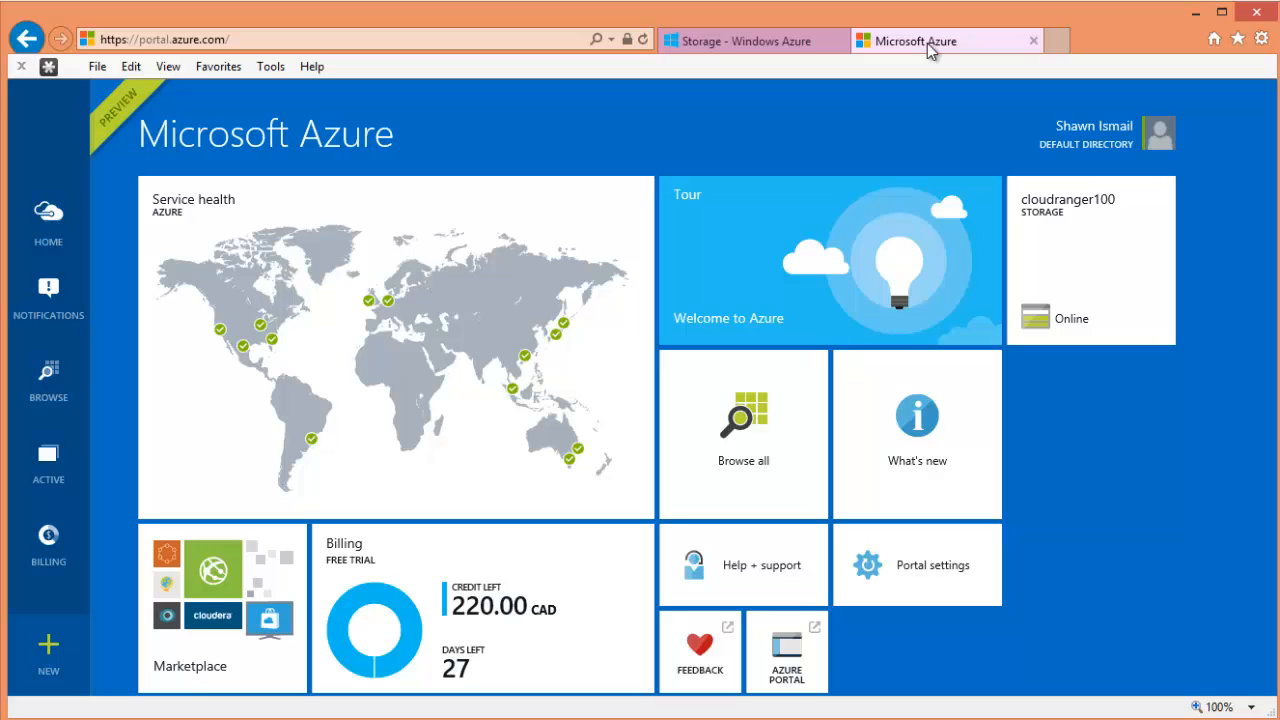
- Close the preview portal tab, dismiss the planned maintenance notice, and open then close the account options
click(1036, 45)
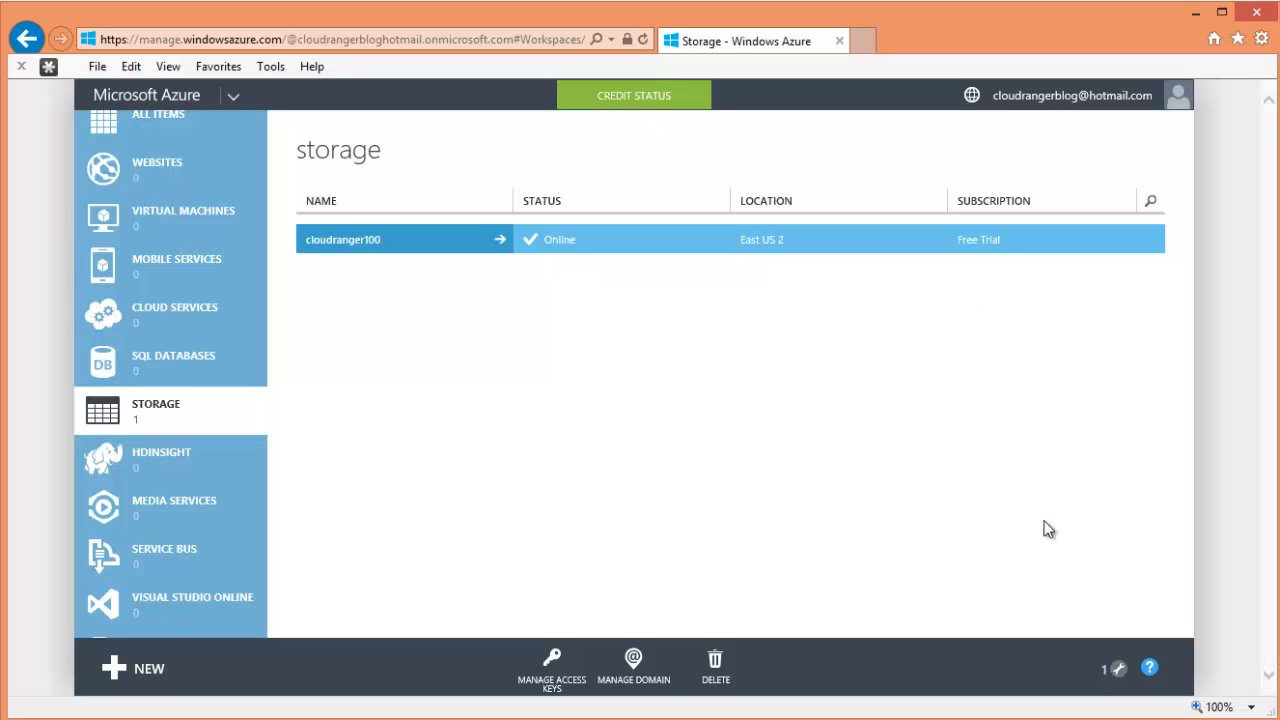
click(1117, 670)
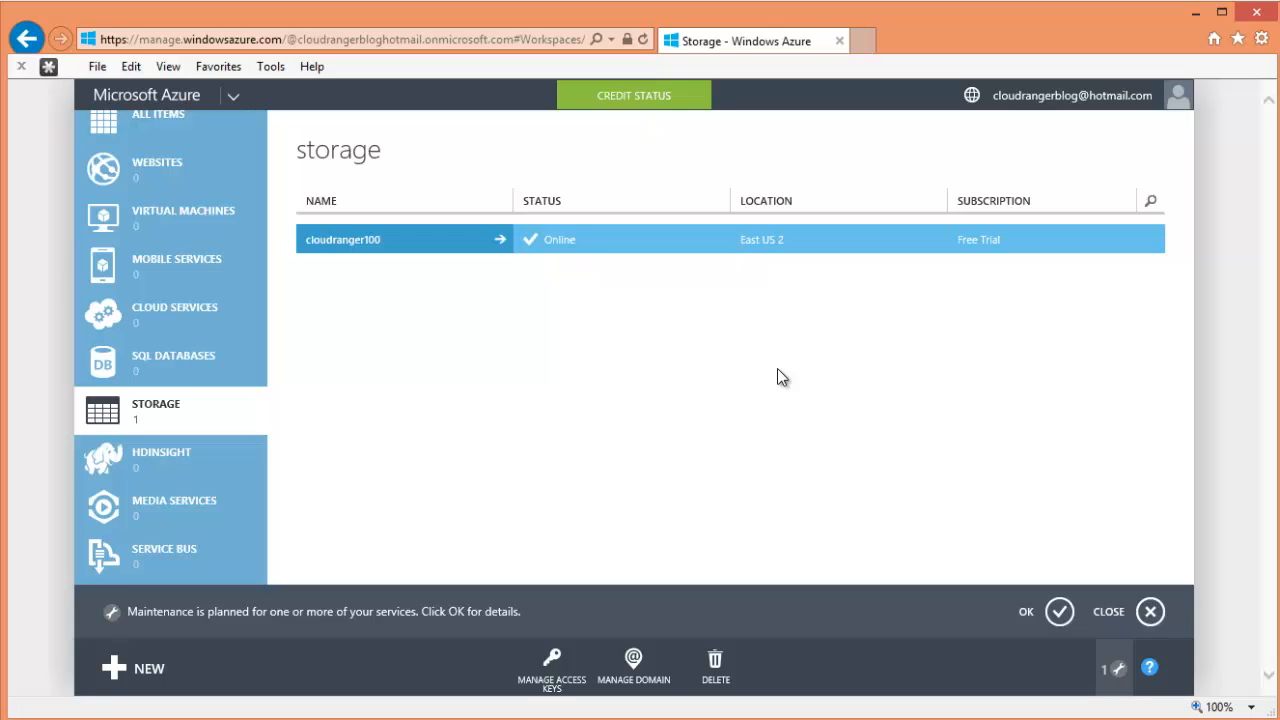
click(1149, 611)
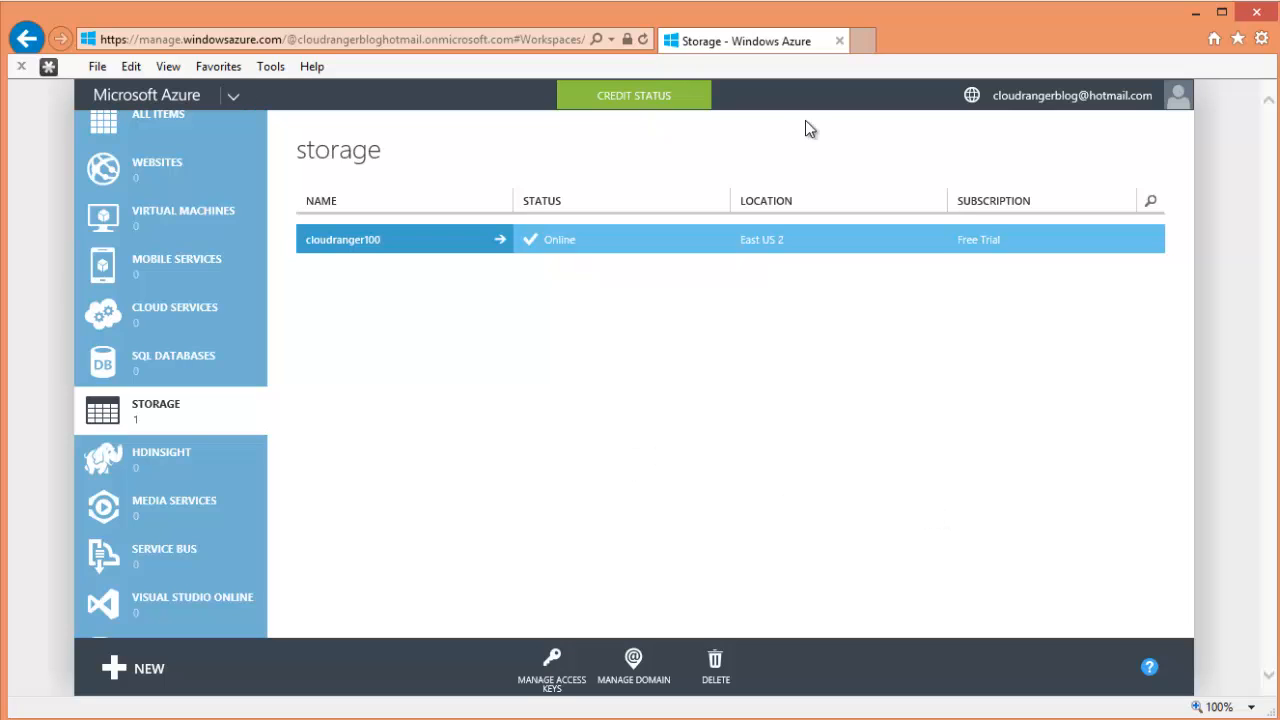
click(1060, 94)
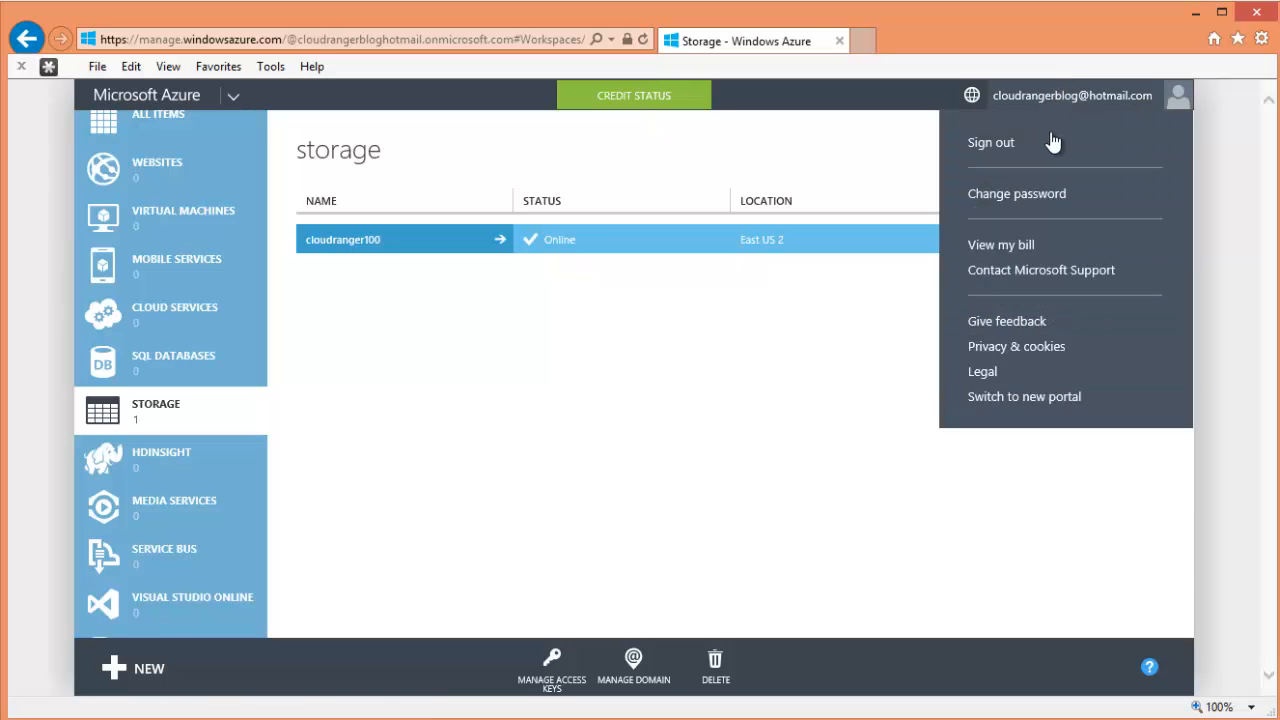
click(838, 368)
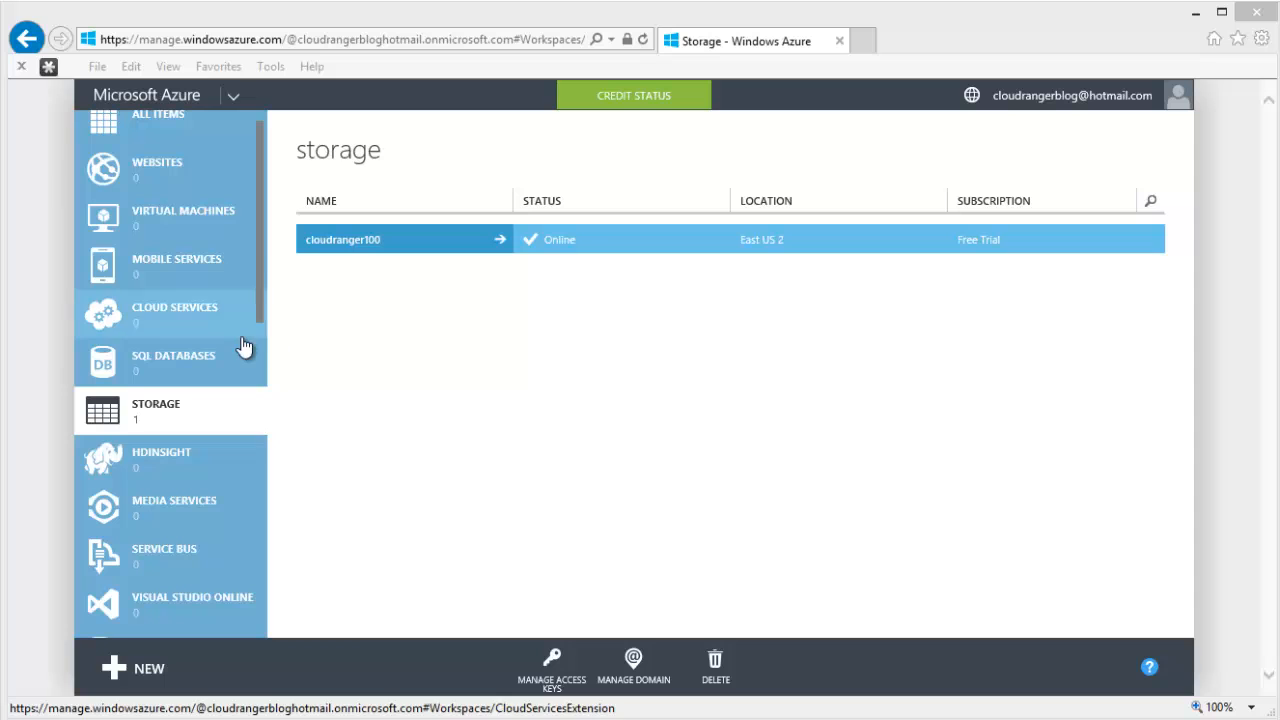
scroll(260, 174, down, 1)
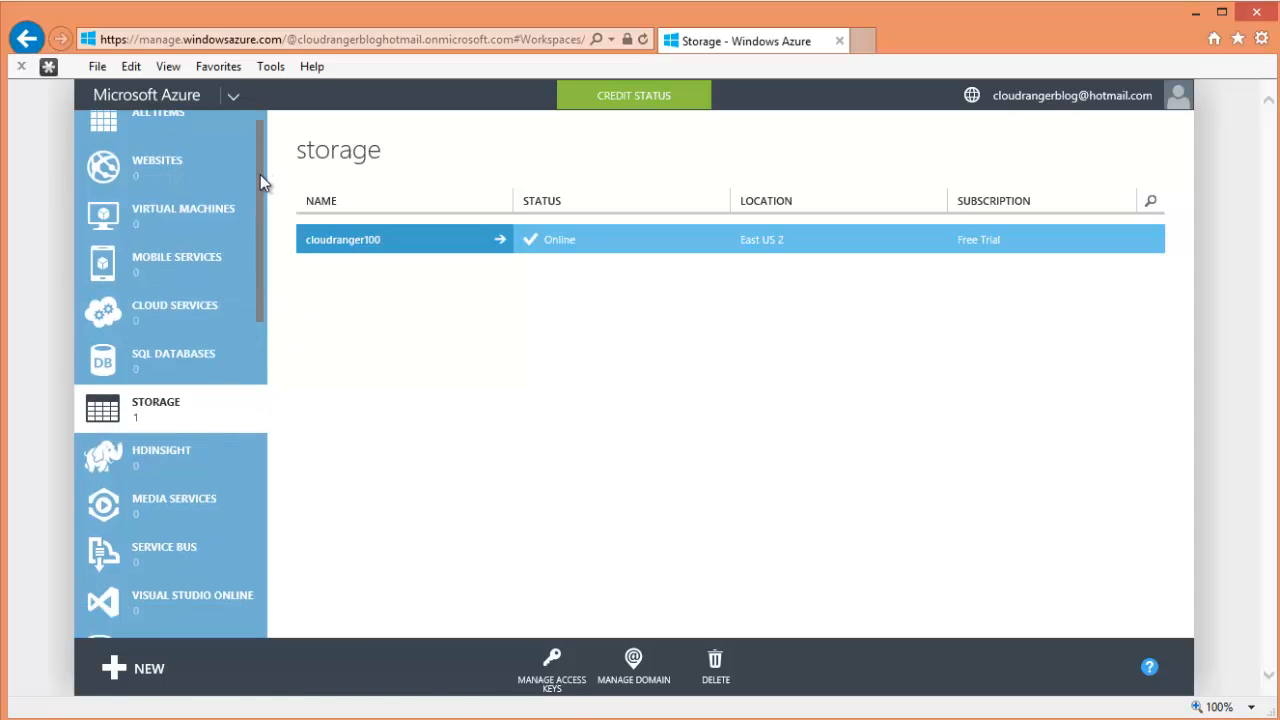
drag(257, 289, 277, 234)
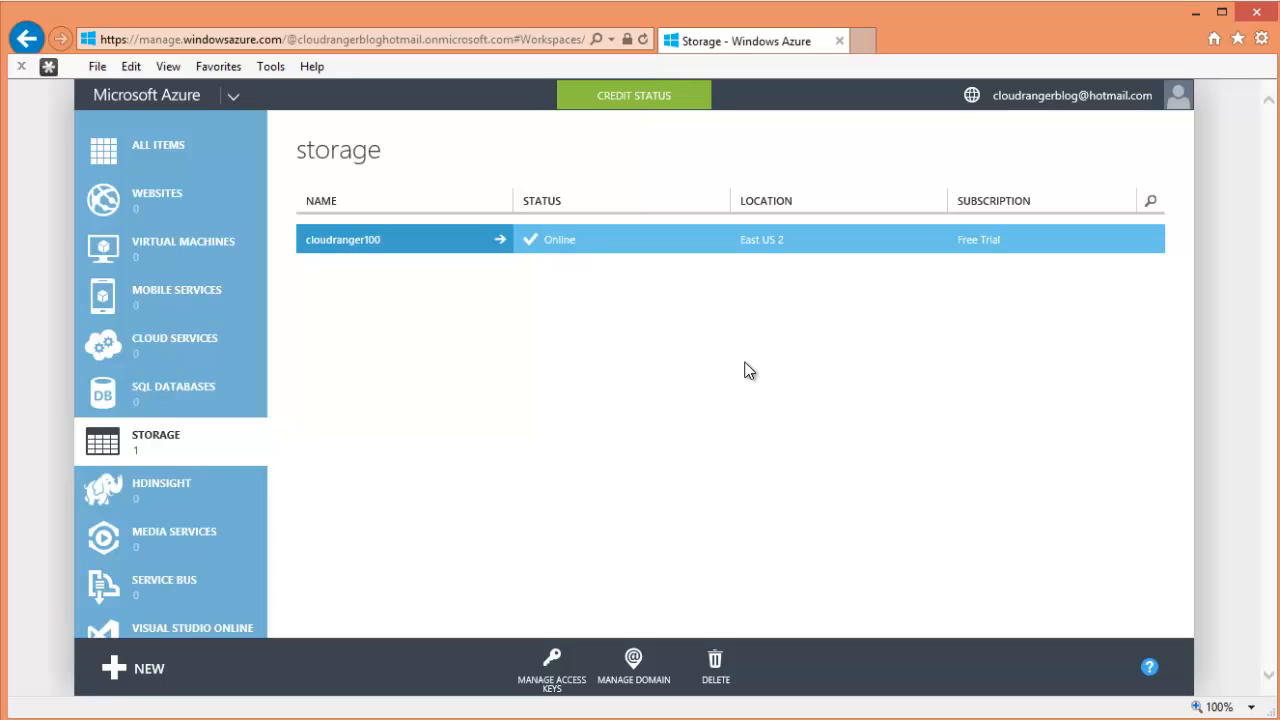
click(627, 104)
click(647, 107)
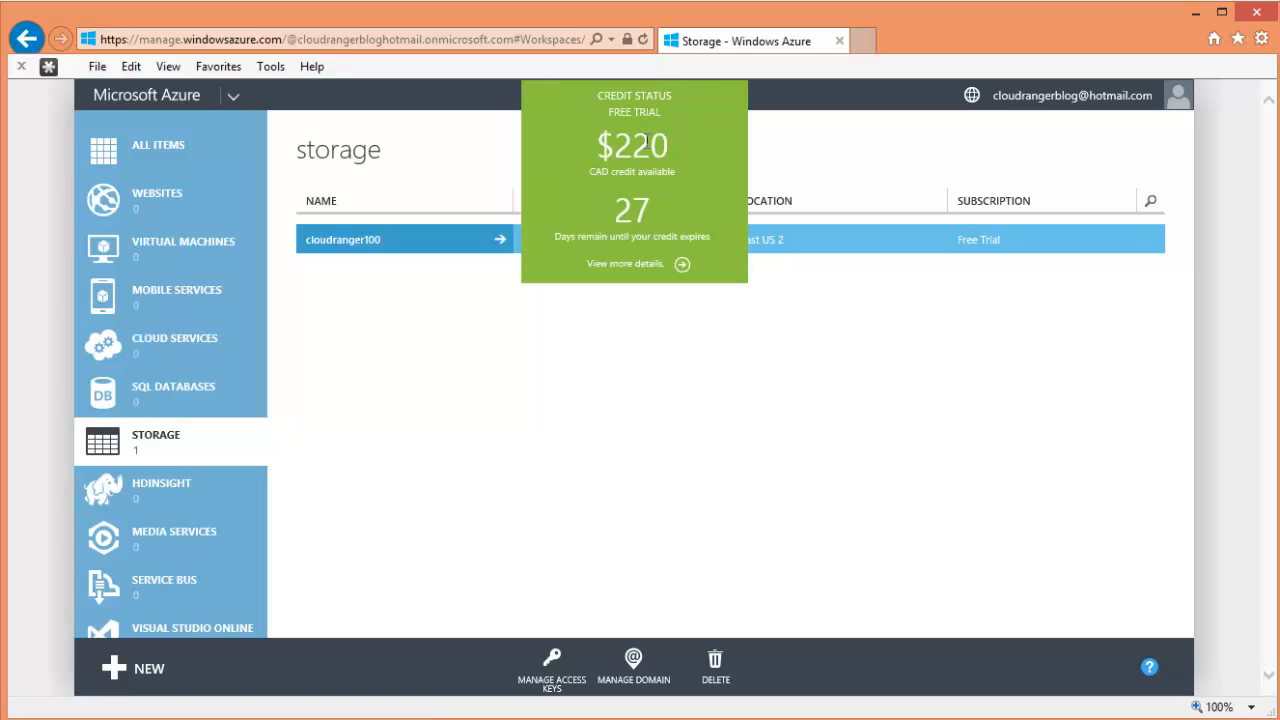
drag(601, 113, 668, 155)
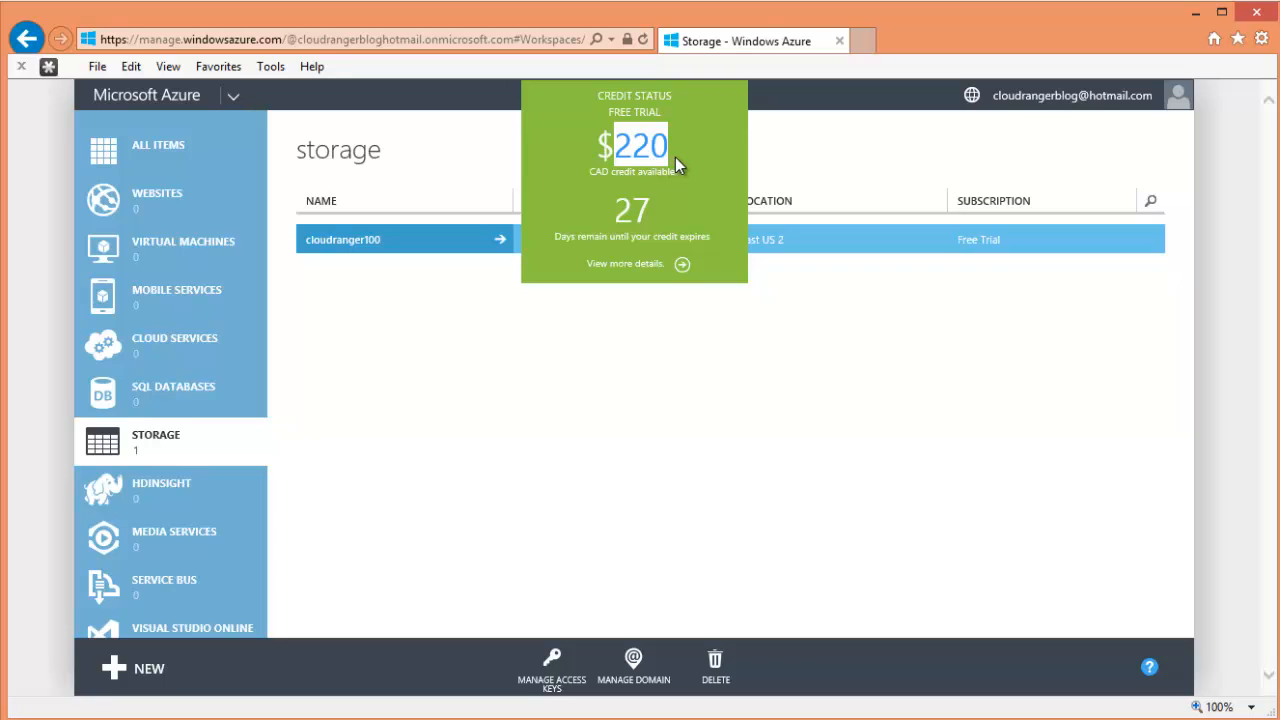
drag(675, 158, 603, 158)
drag(669, 208, 616, 220)
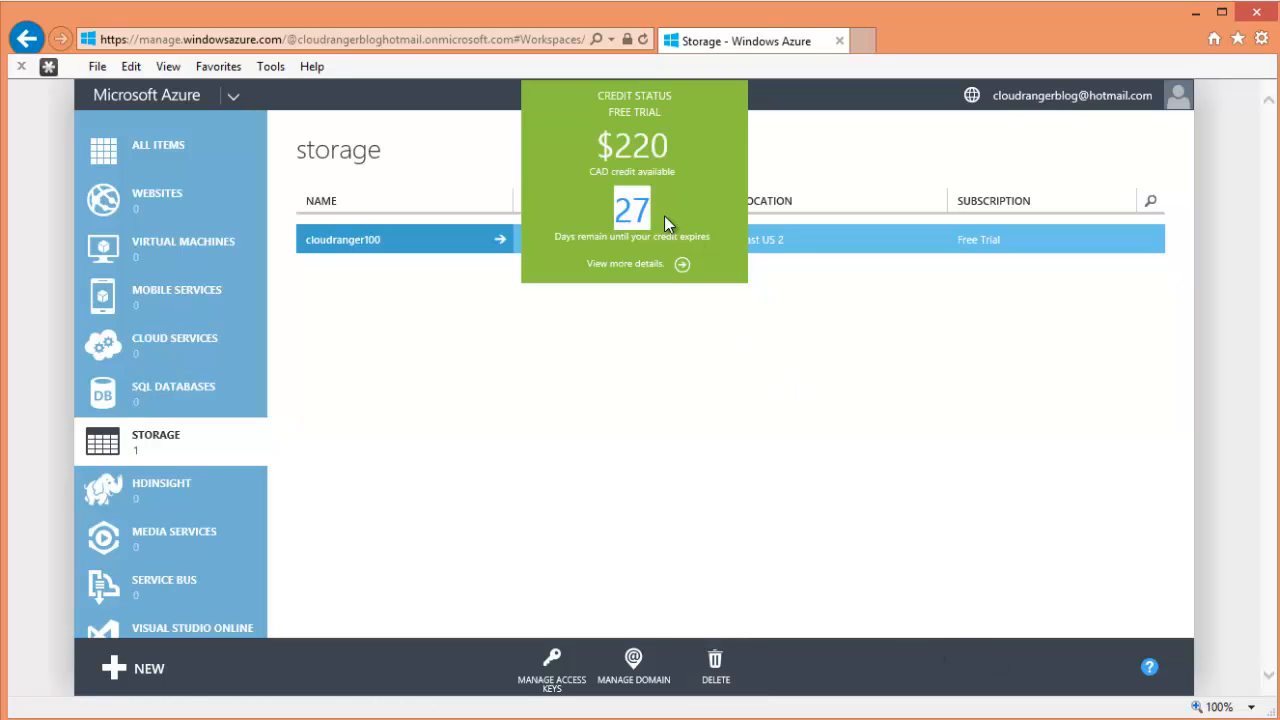
click(691, 156)
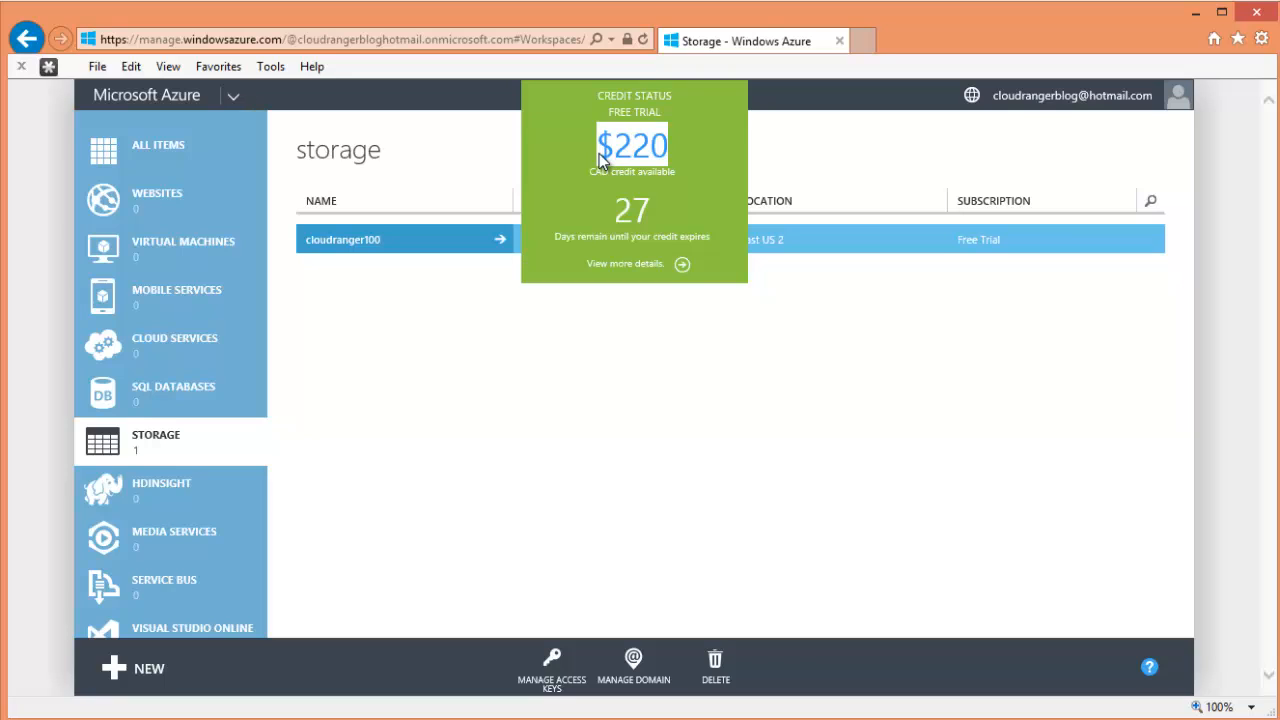
click(723, 114)
click(620, 148)
drag(677, 151, 606, 149)
click(605, 372)
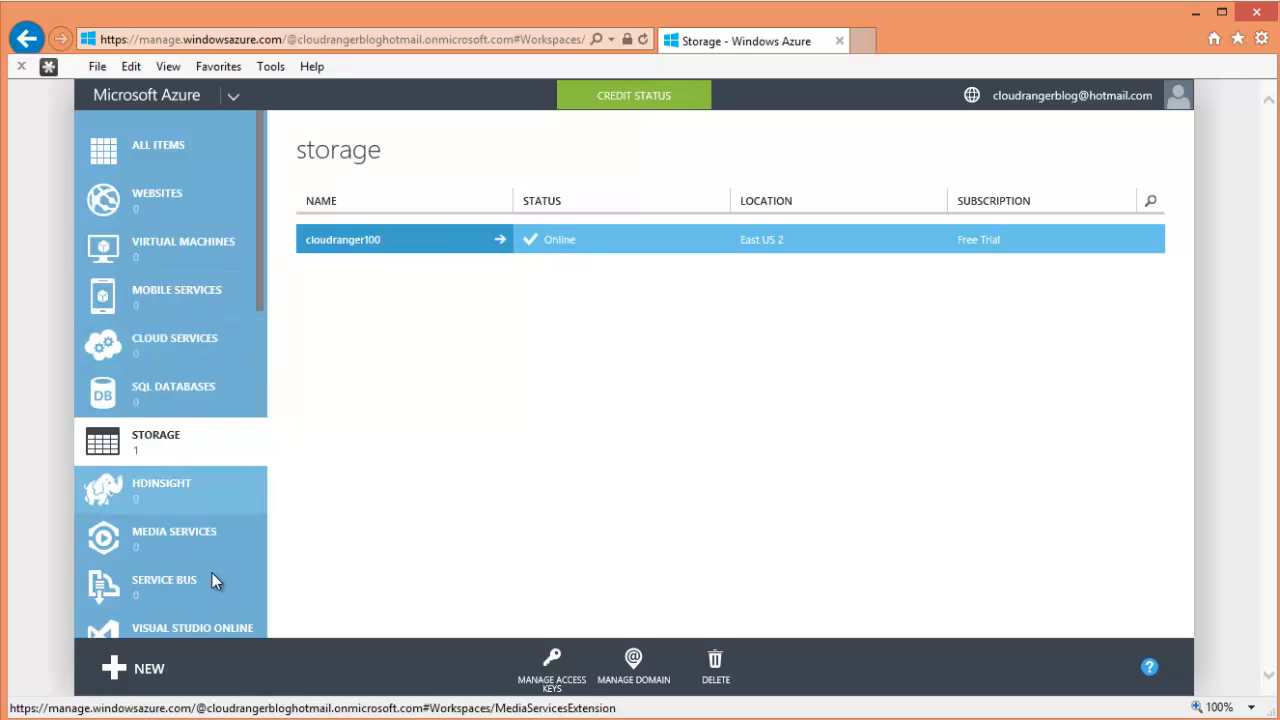
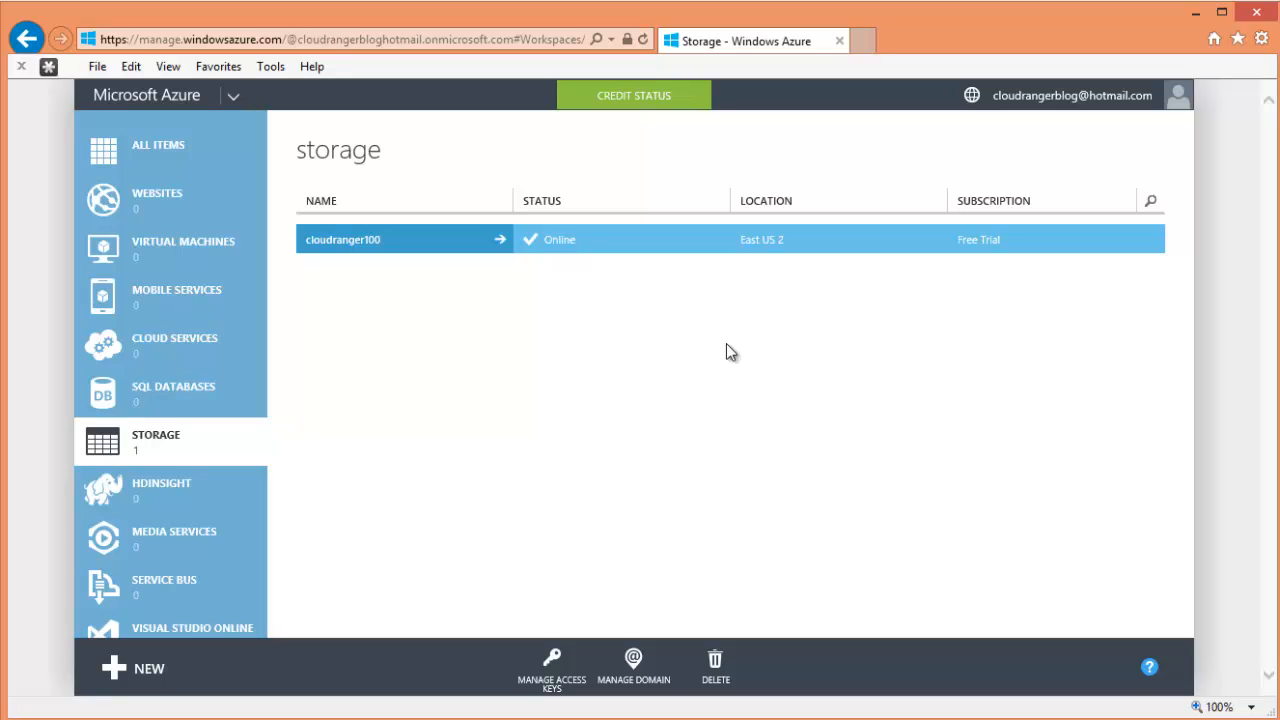
- Go to the empty Websites list and begin creating a new website
click(195, 214)
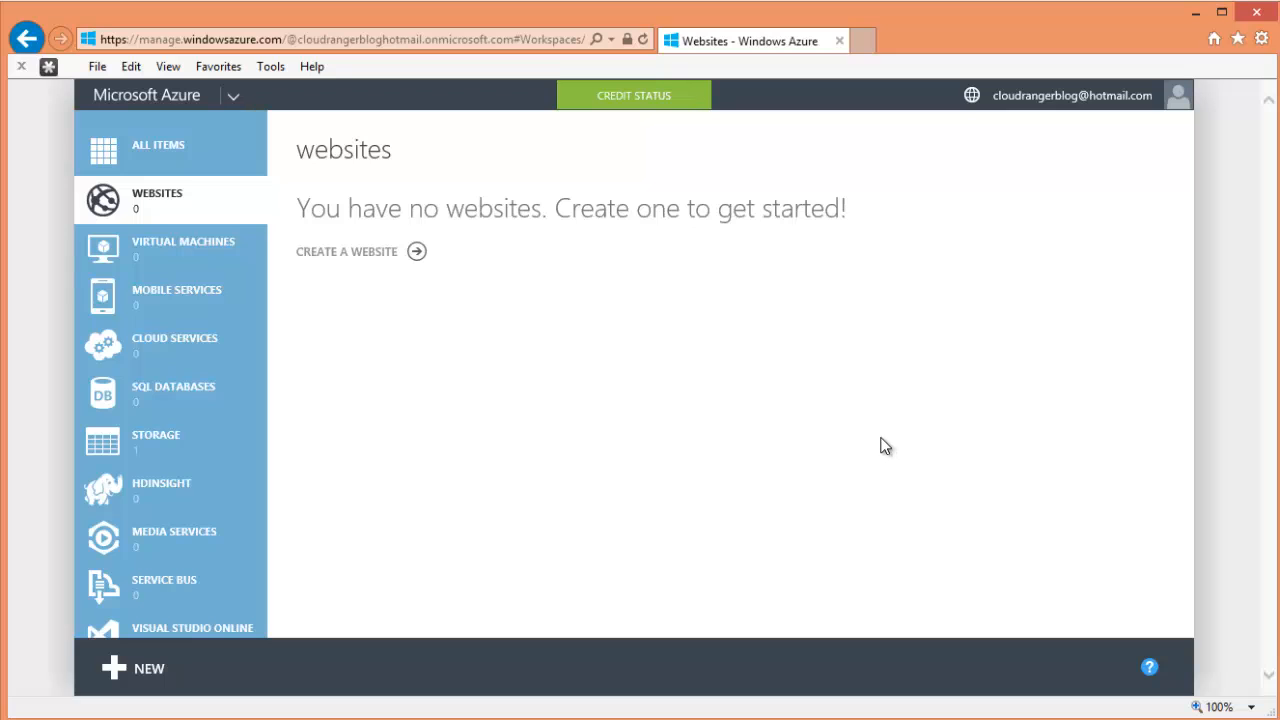
click(421, 257)
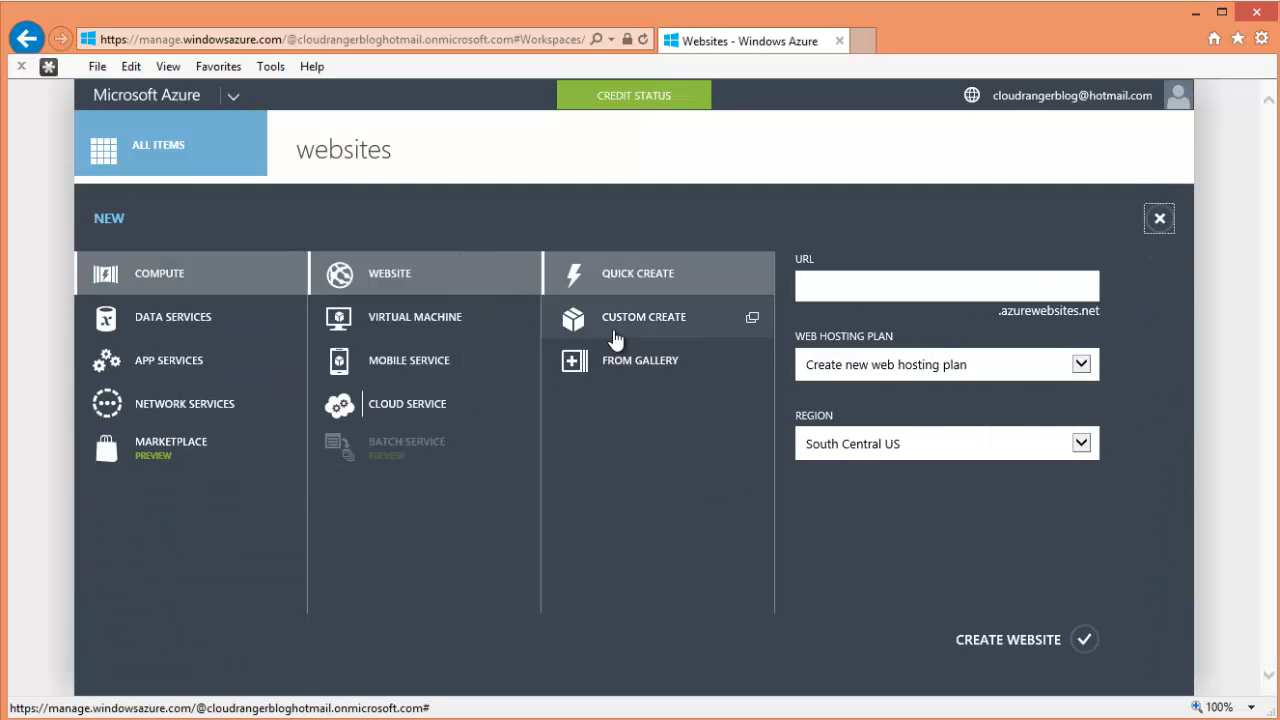
- Choose Custom Create and enter test1000 as the website URL, since test12345 is taken
click(616, 329)
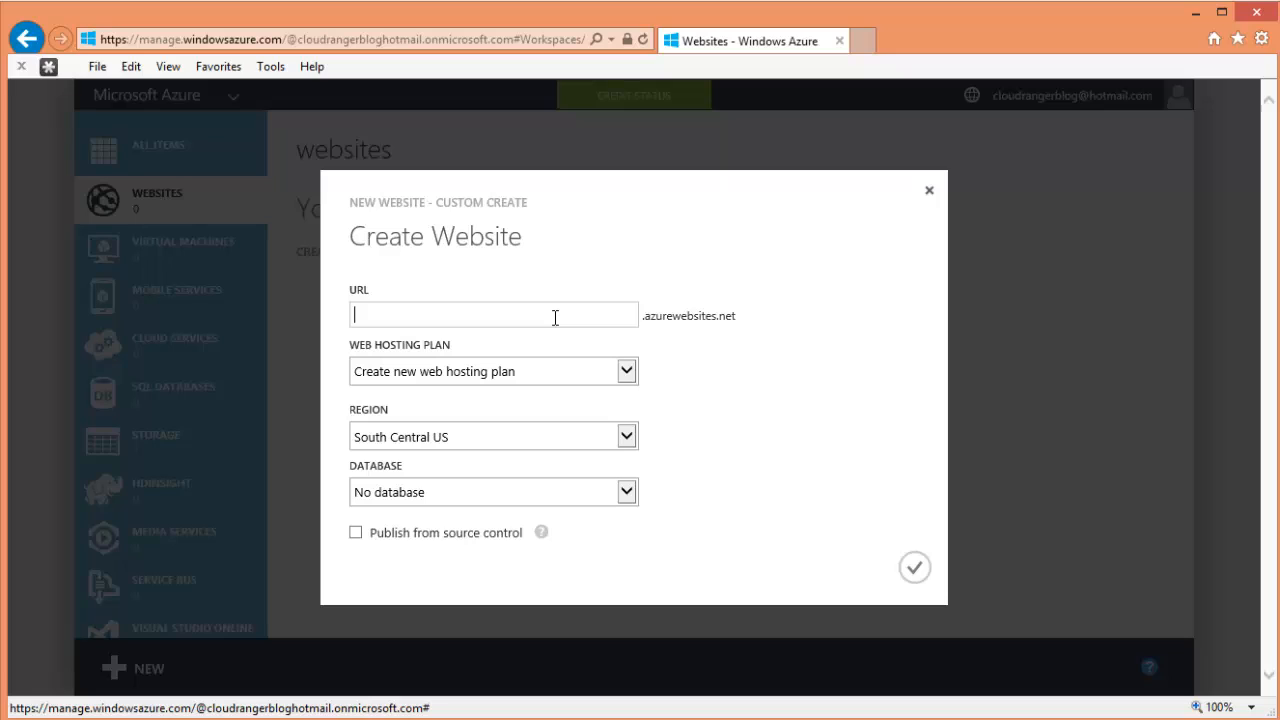
text(test12345)
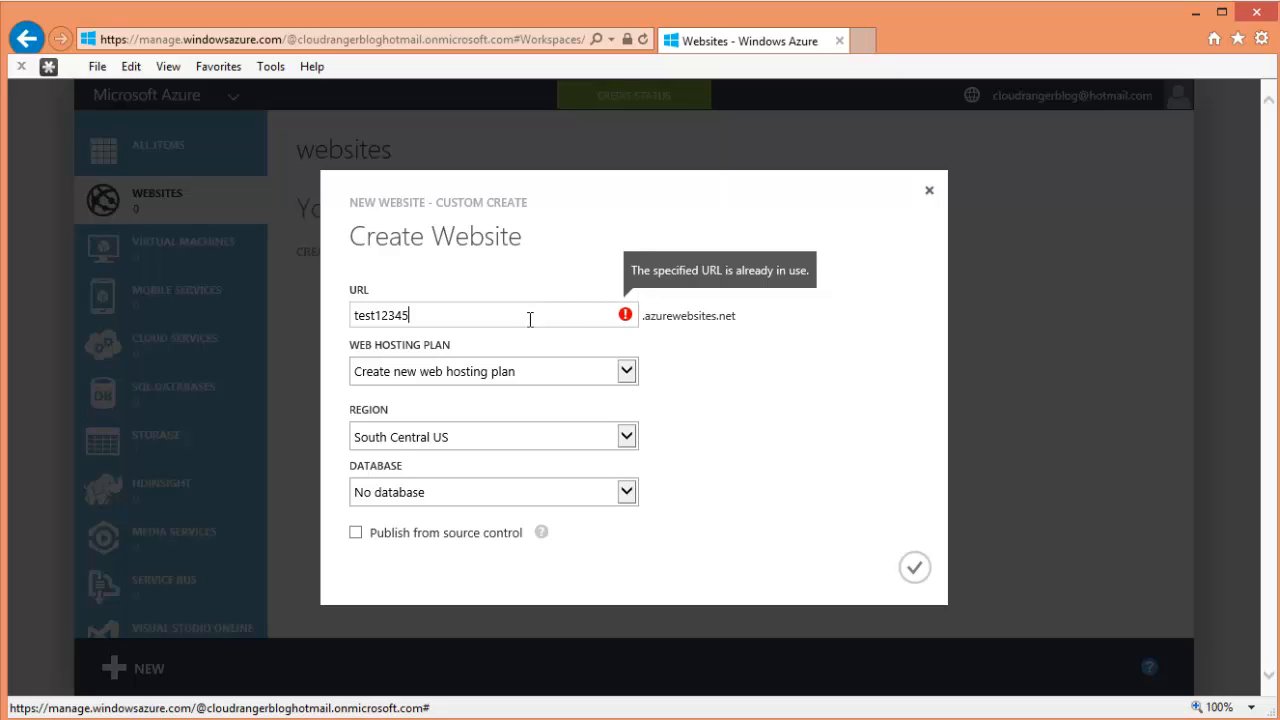
key(BackSpace)
key(BackSpace)
key(BackSpace)
key(BackSpace)
key(BackSpace)
text(100)
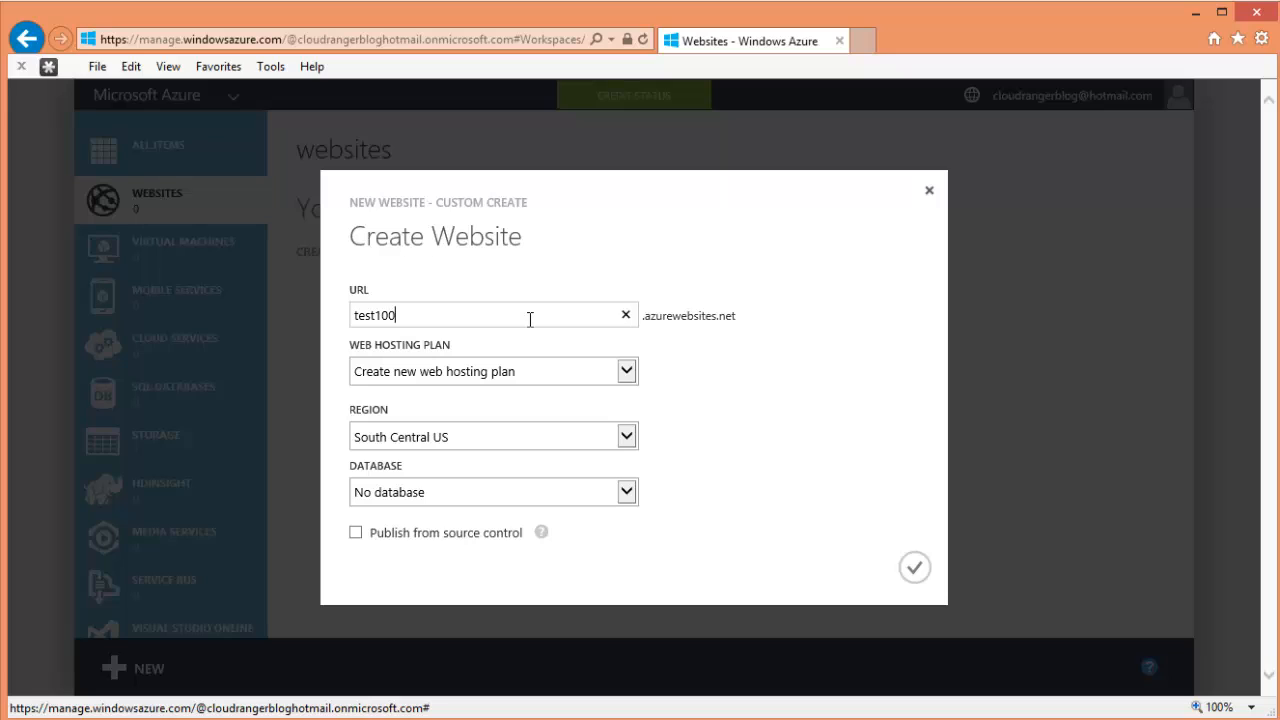
text(0)
- Set the website region to East US 2 with a free 20 MB SQL database
click(630, 372)
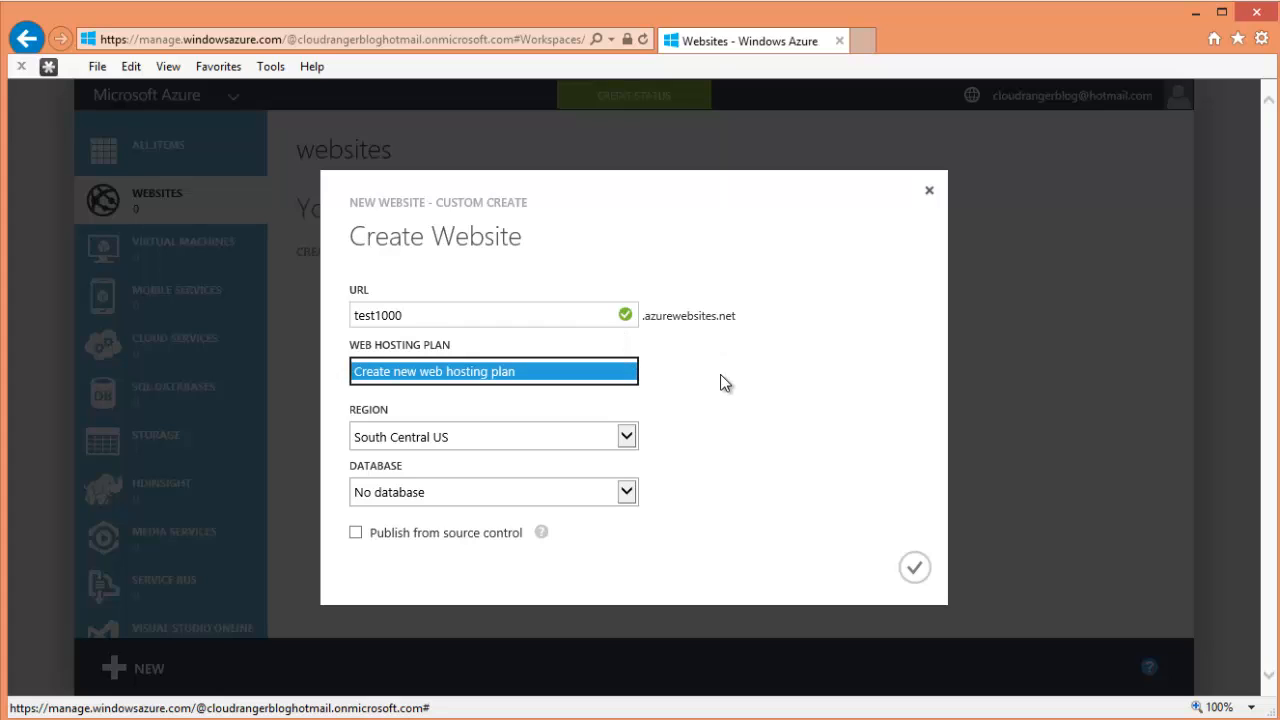
click(724, 381)
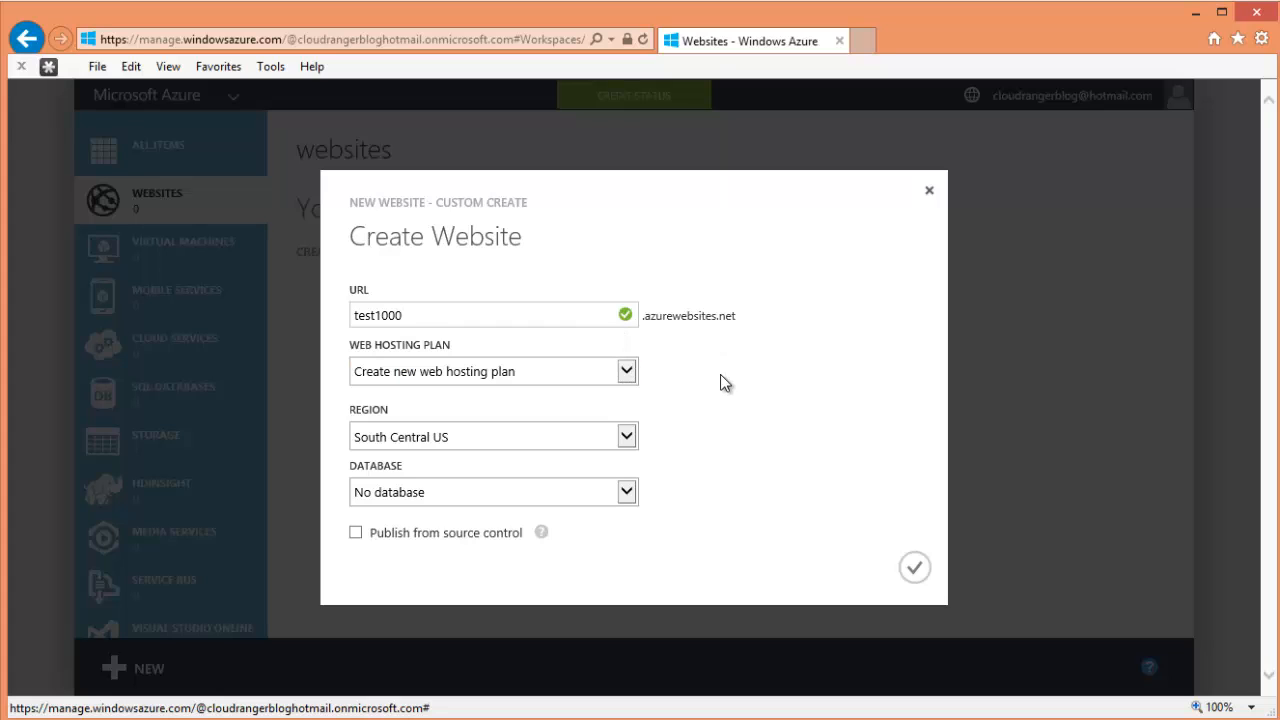
click(627, 437)
click(431, 553)
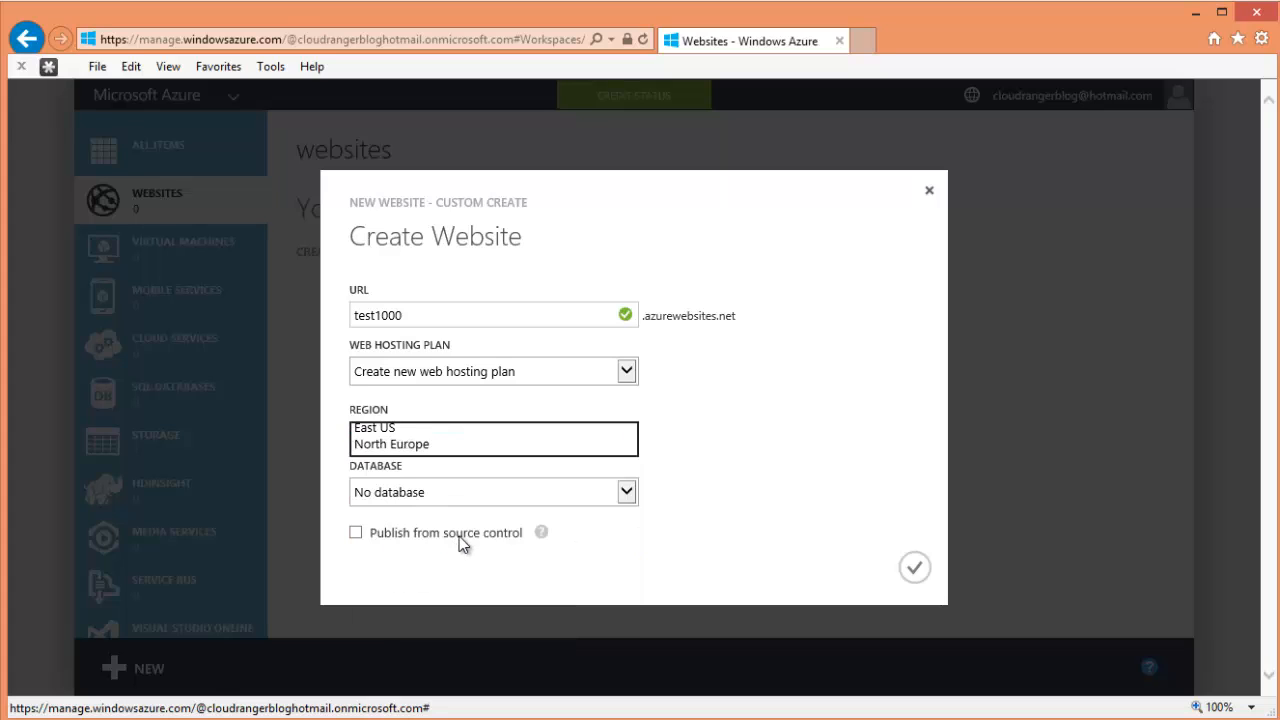
click(637, 504)
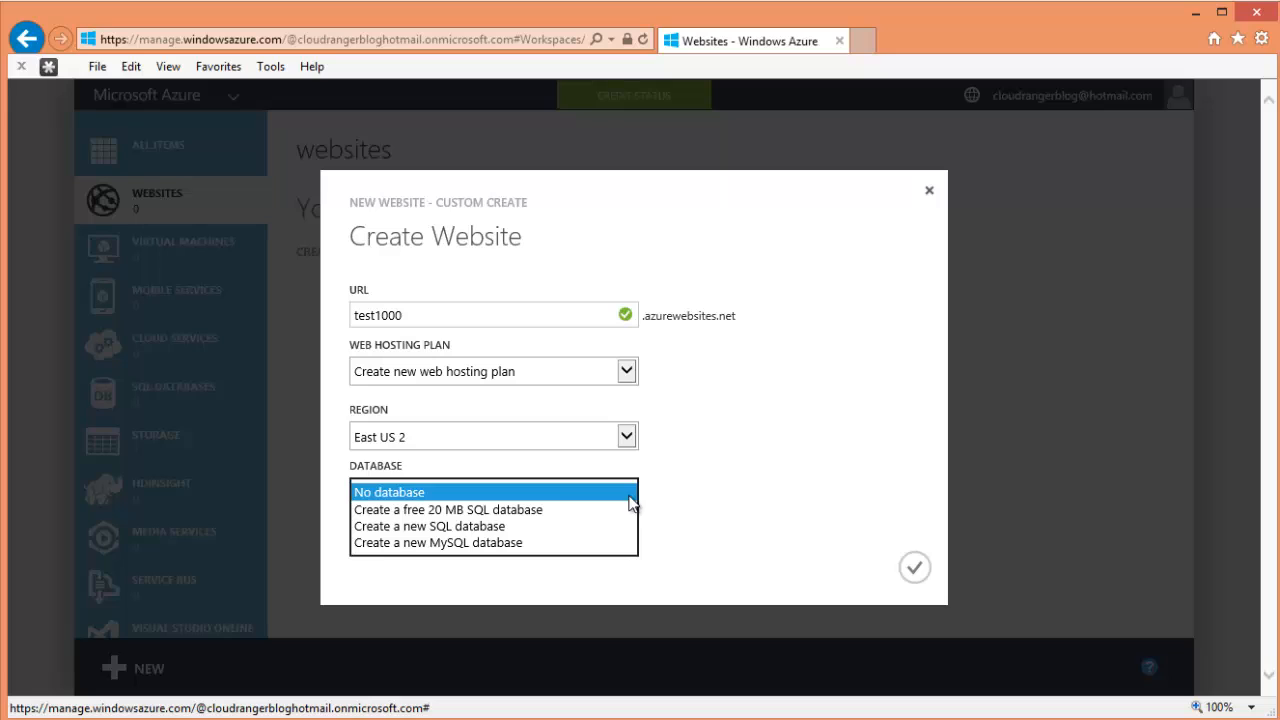
click(557, 509)
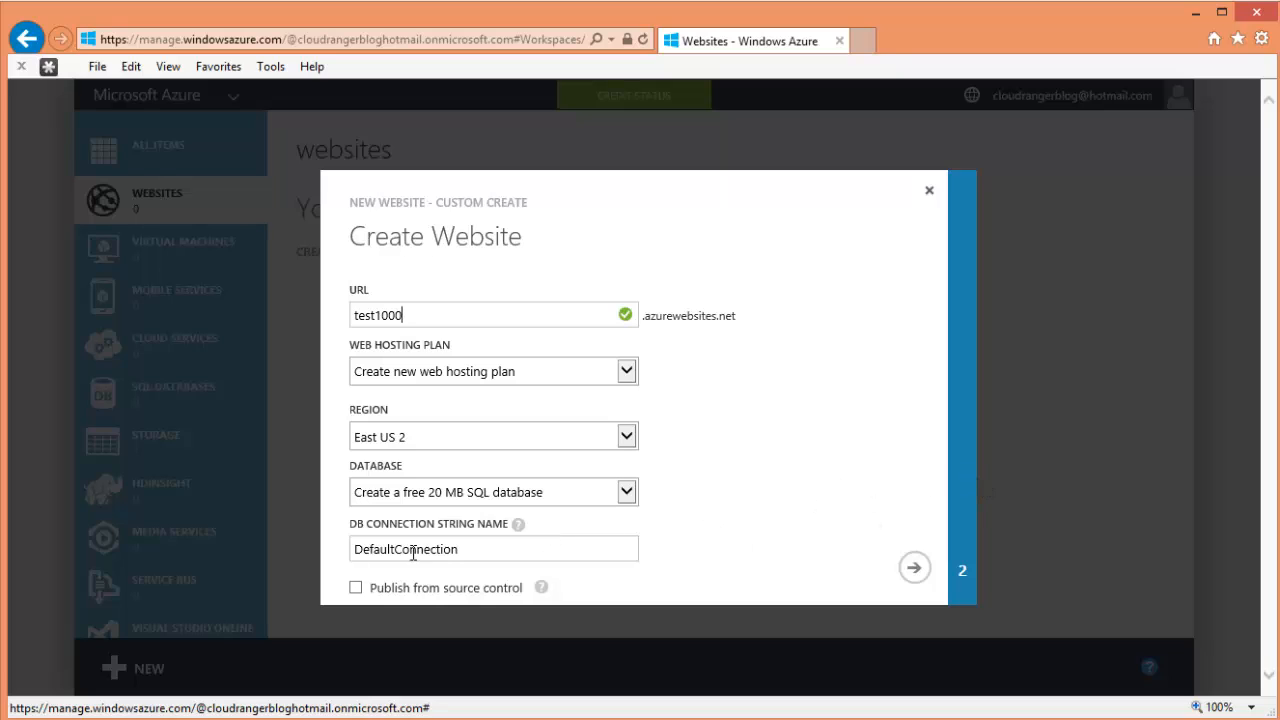
click(465, 550)
- Copy the website name test1000 and continue to the database settings
mouse_move(543, 593)
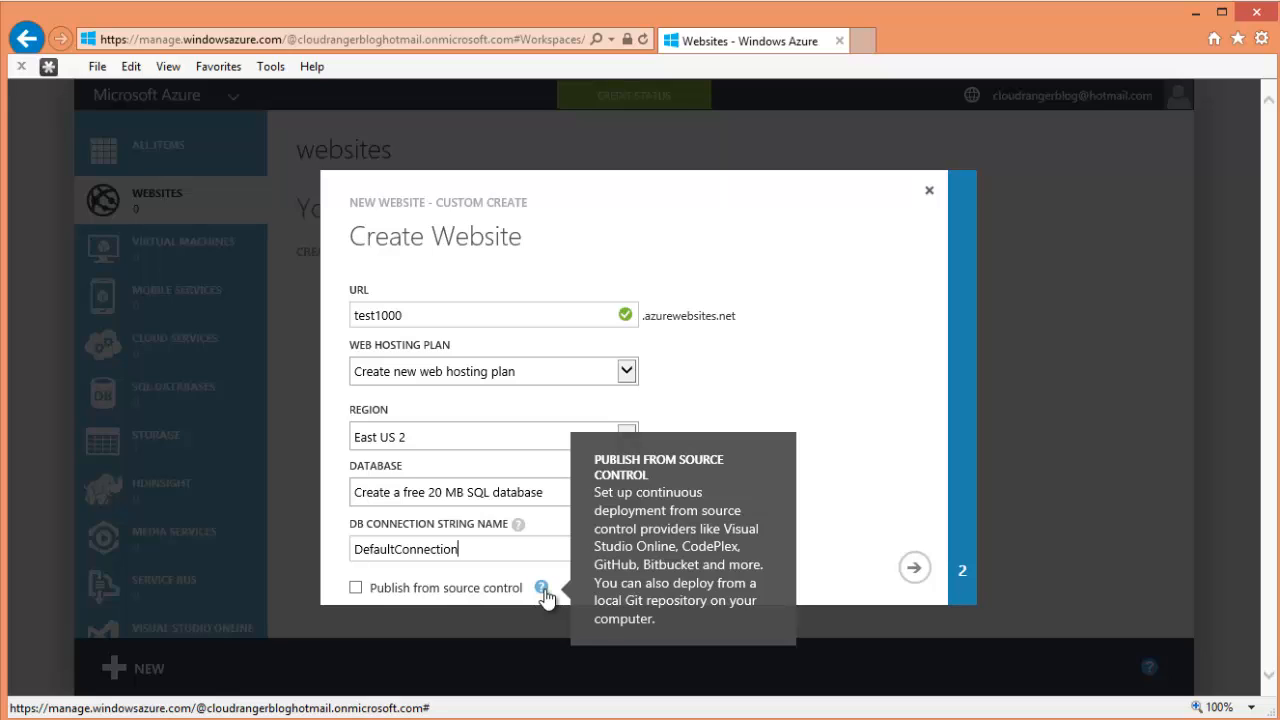
click(846, 408)
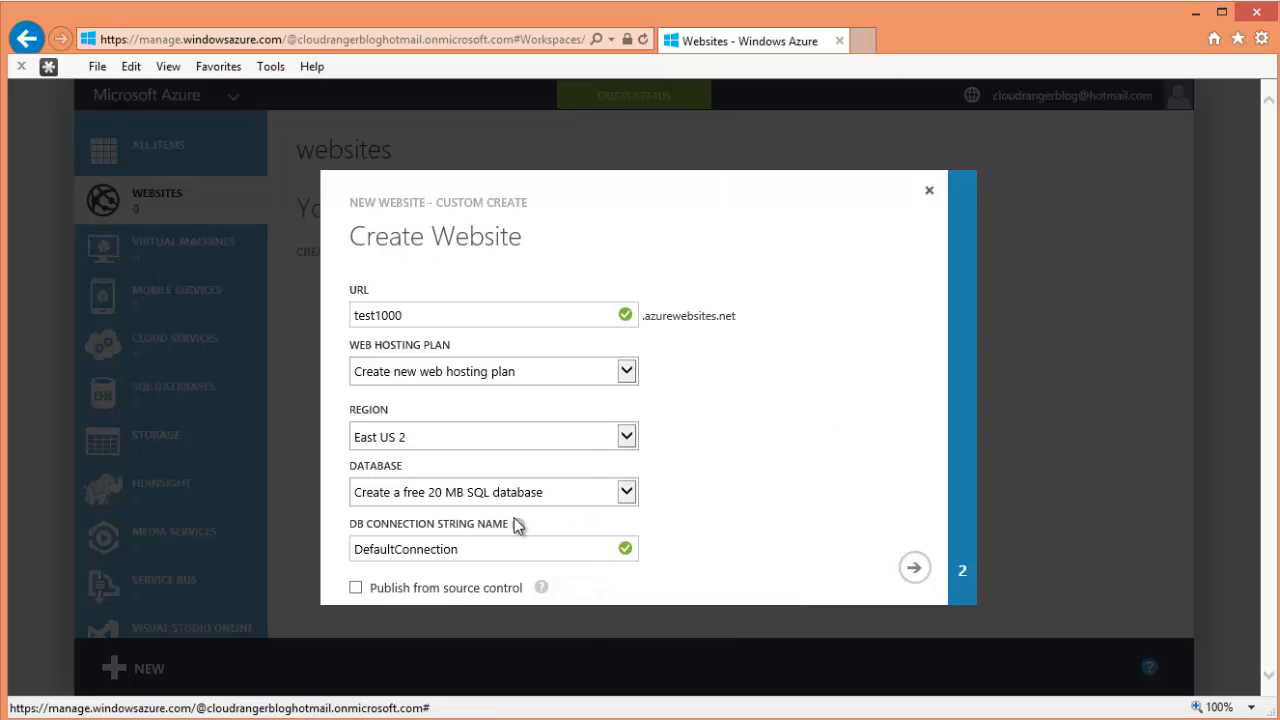
click(421, 318)
double_click(374, 318)
right_click(370, 320)
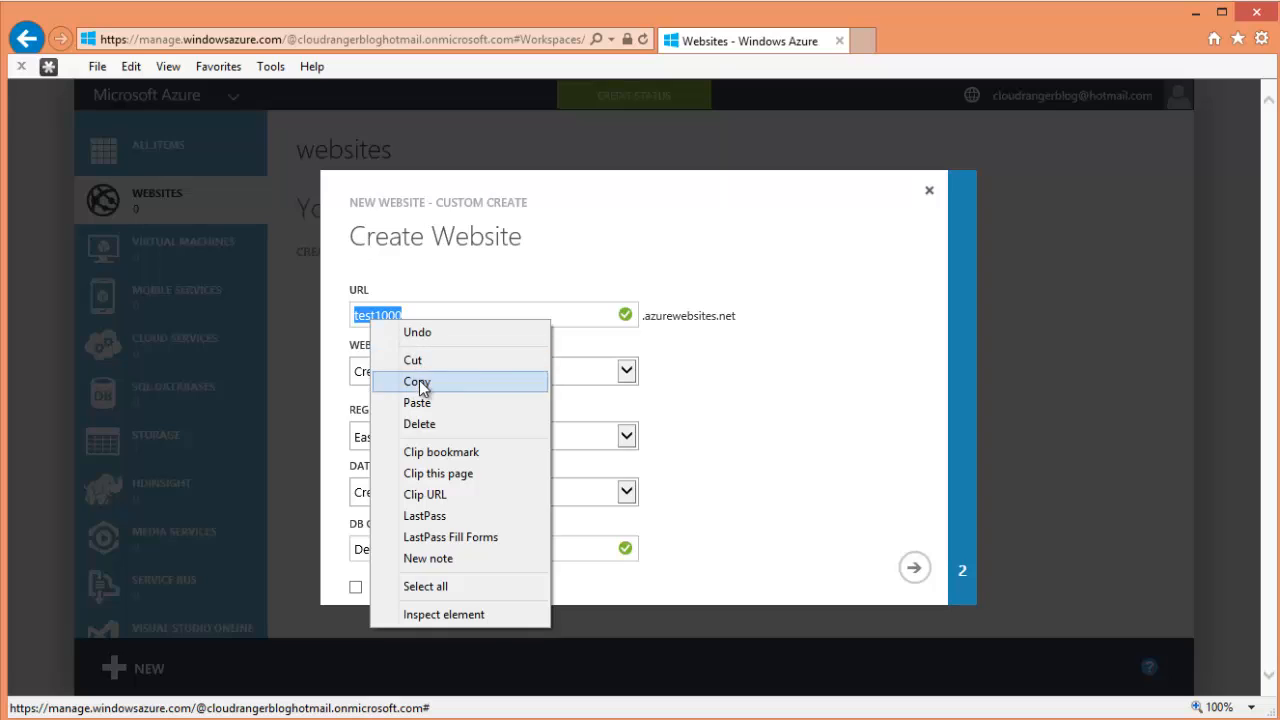
click(420, 388)
click(914, 567)
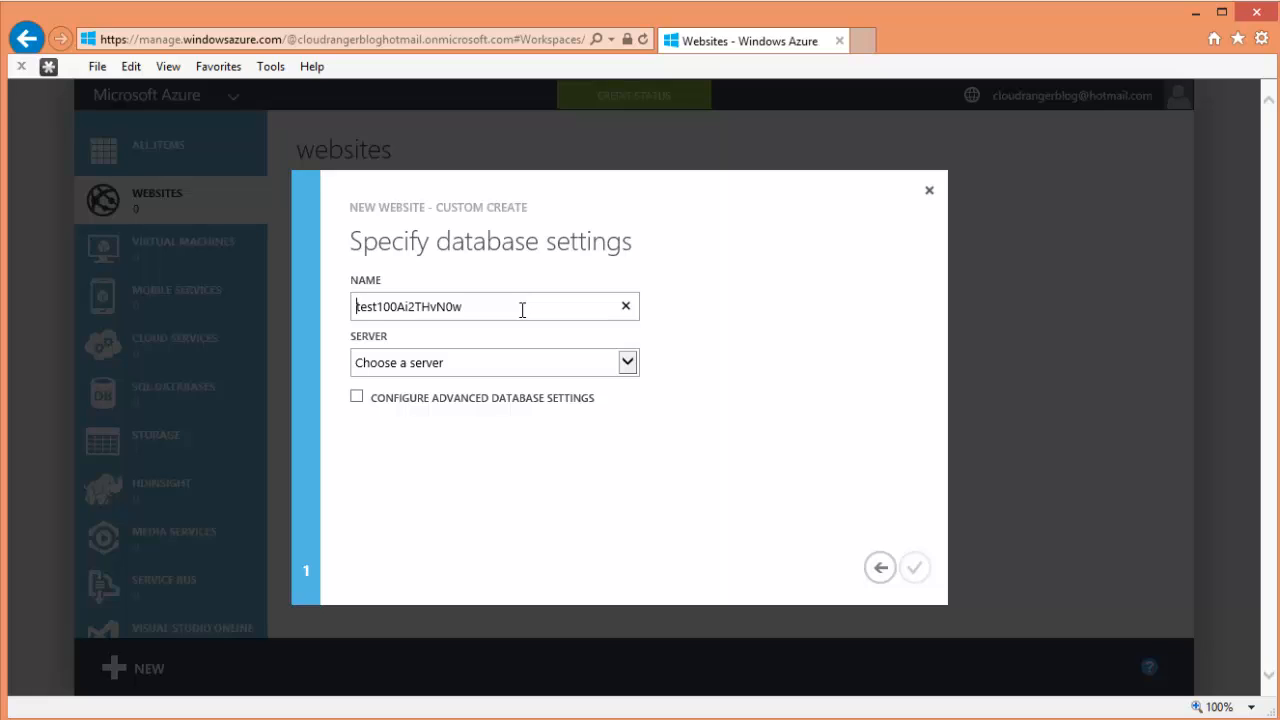
- Name the database cloudrangerdb1 and place it on a new SQL database server
drag(522, 310, 344, 305)
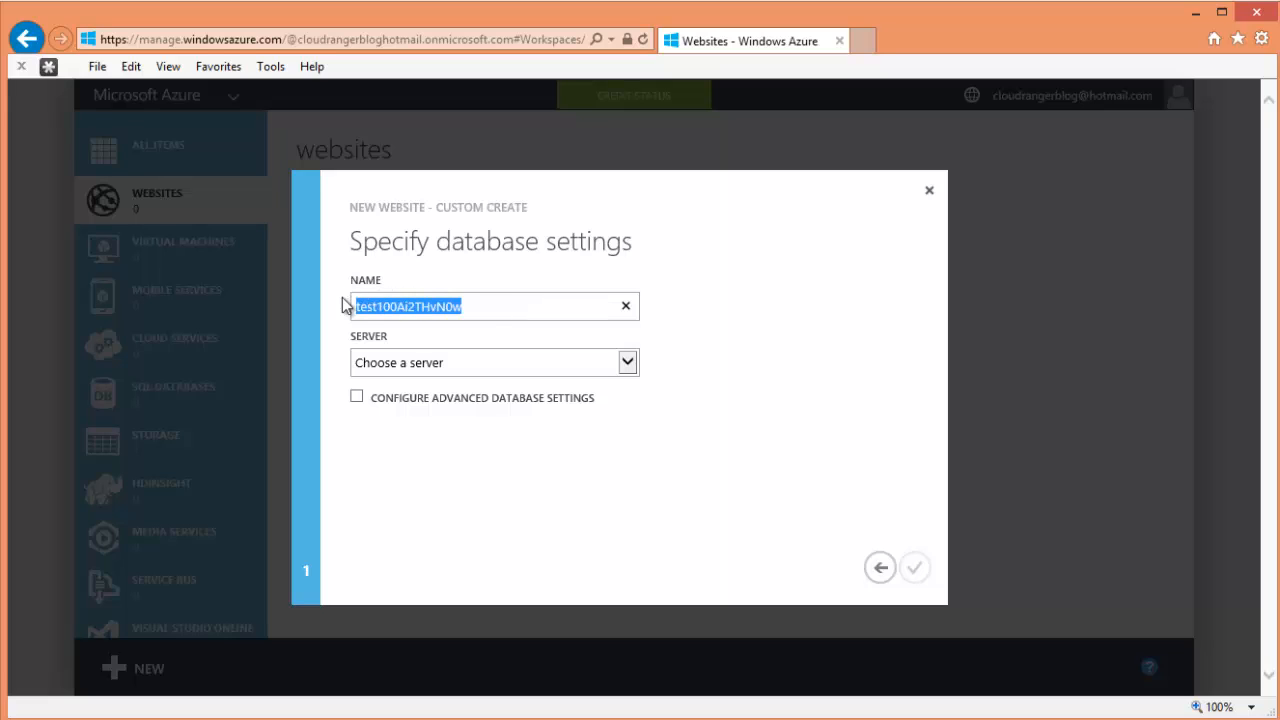
text(cloudrange)
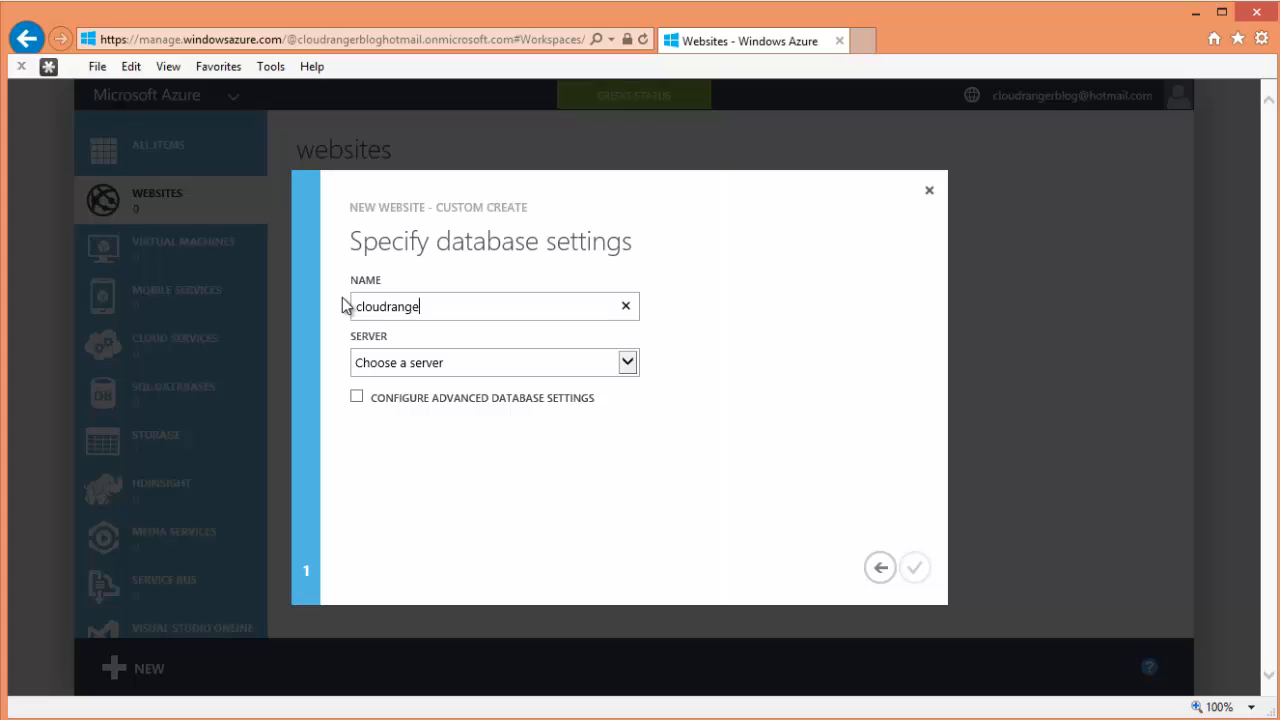
text(rdb1)
click(610, 362)
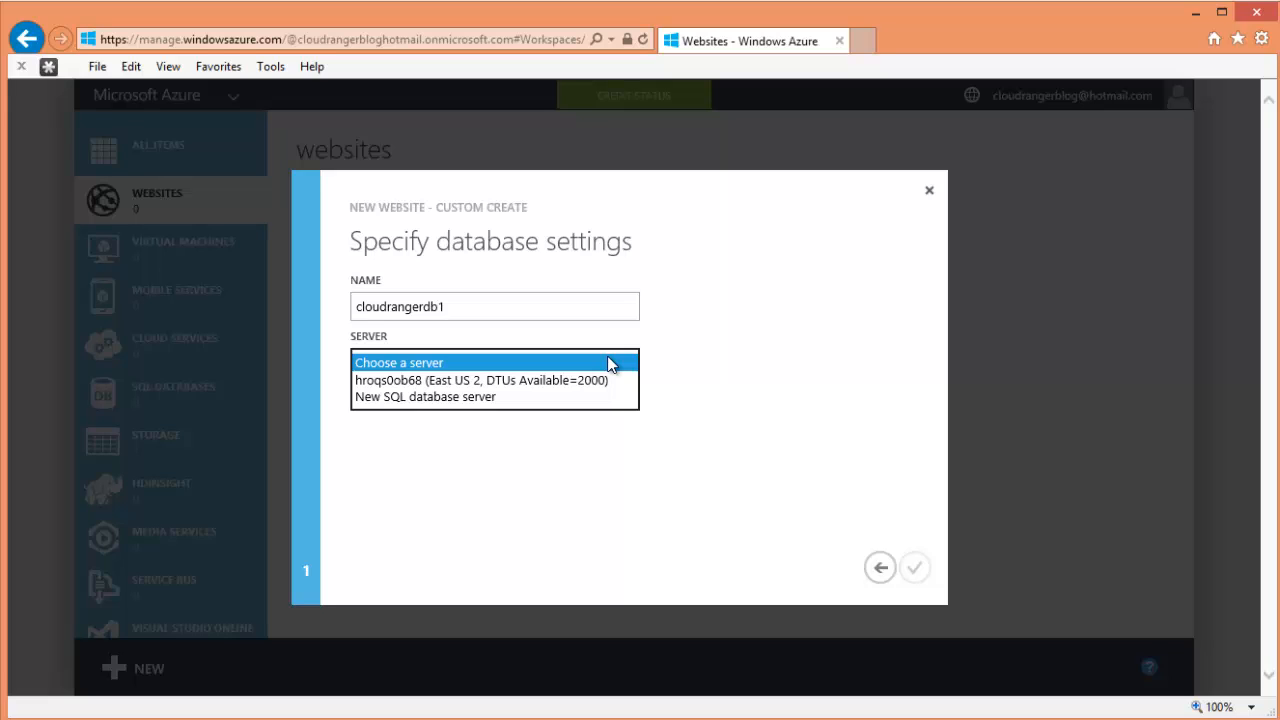
click(606, 380)
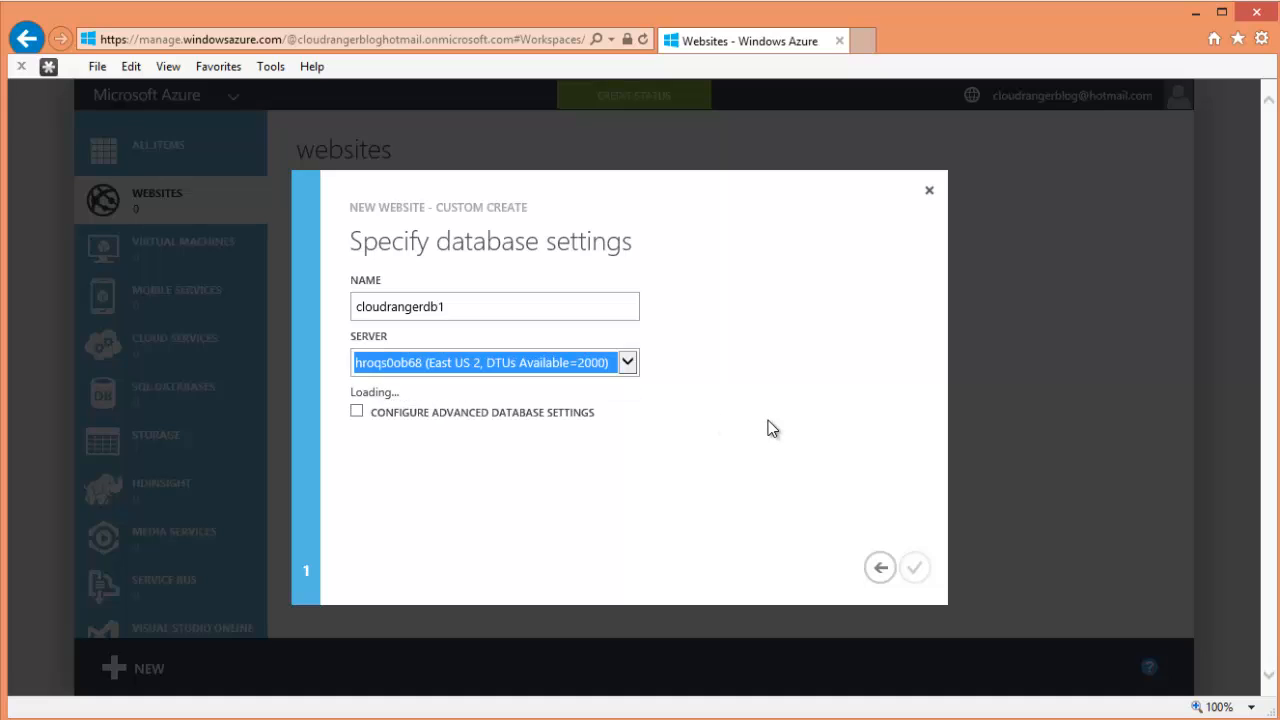
click(628, 363)
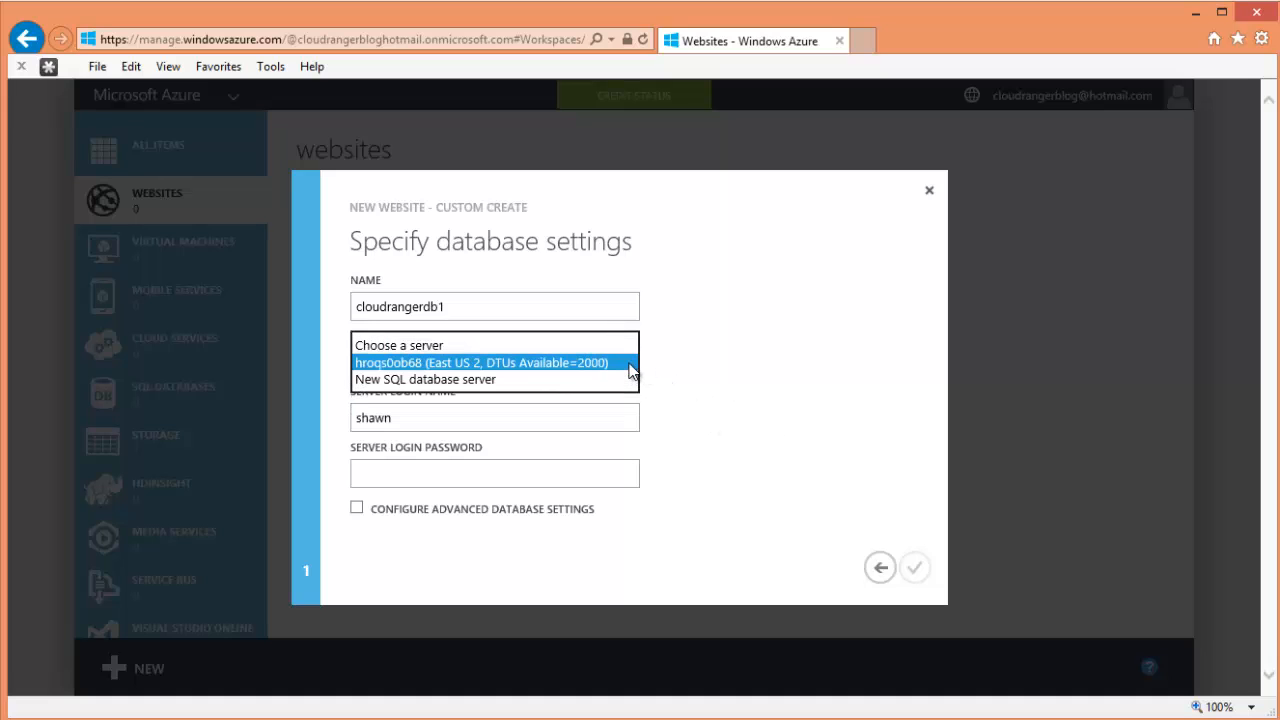
click(589, 381)
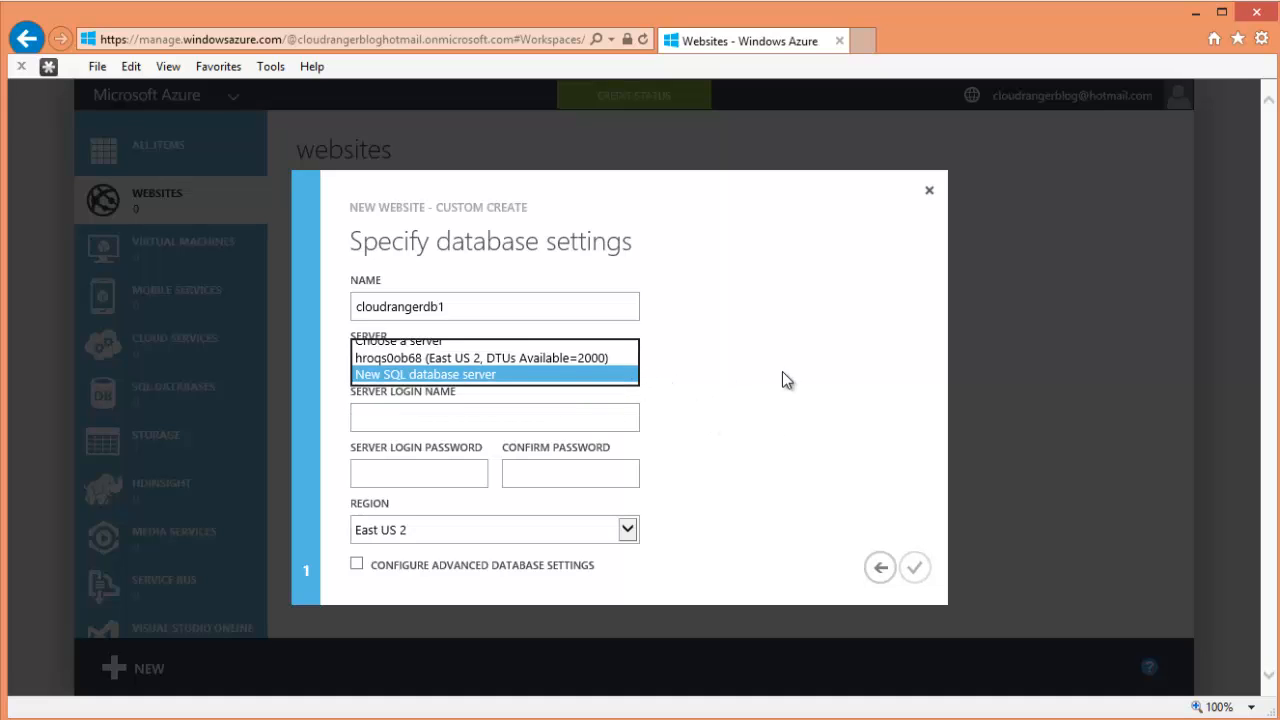
- Enter the server login name and the password, then confirm the password
click(516, 421)
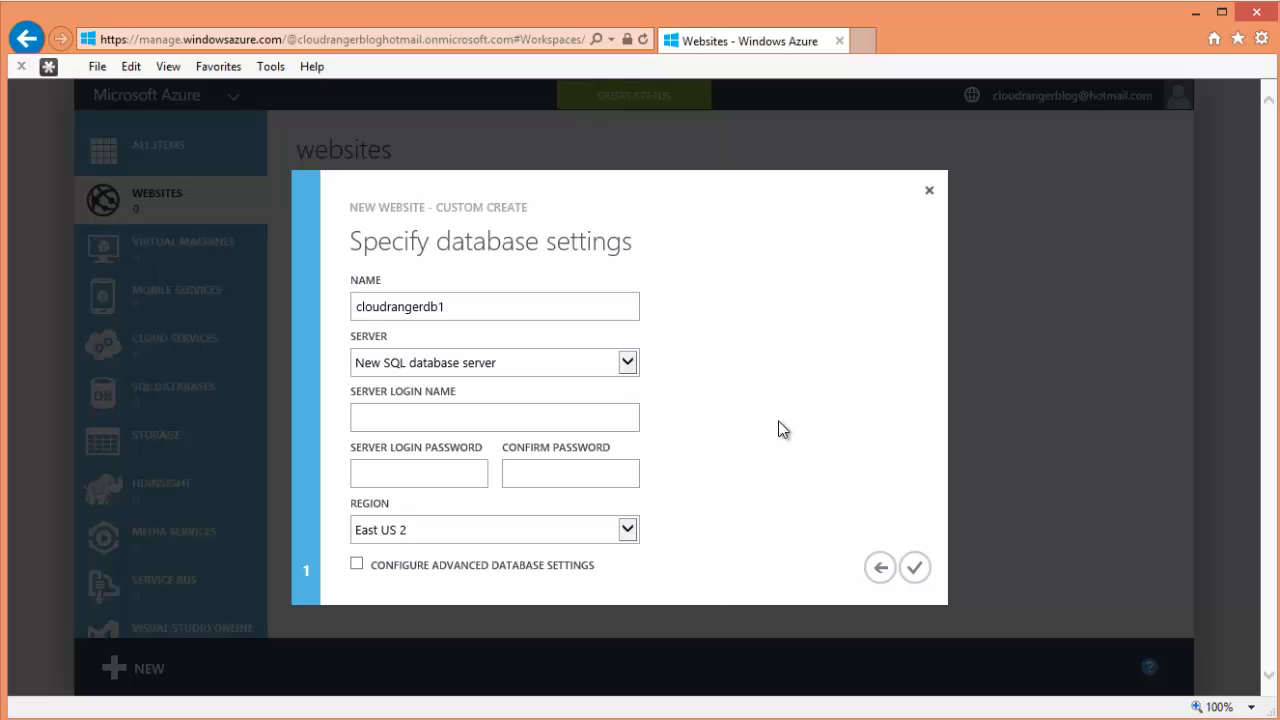
text(shawn)
key(Tab)
text(*********)
key(Tab)
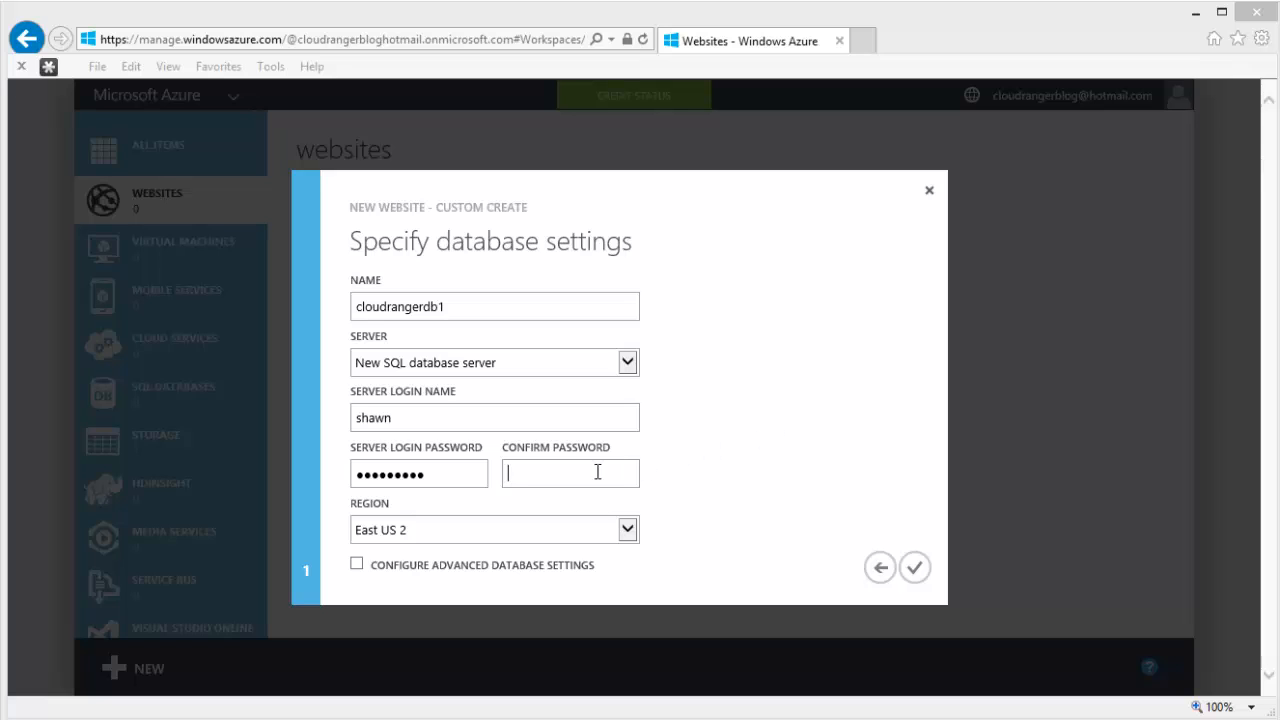
text(*********)
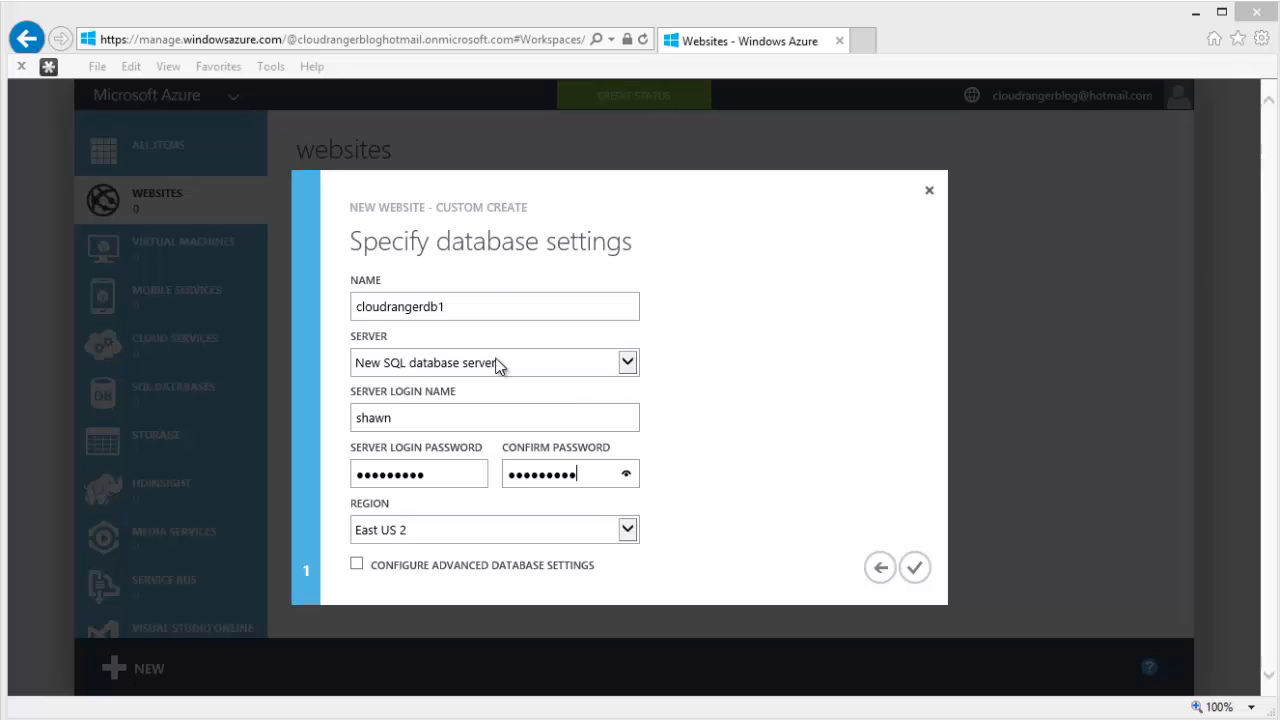
- Complete the wizard so test1000 is created in East US 2 with cloudrangerdb1
click(488, 303)
click(913, 567)
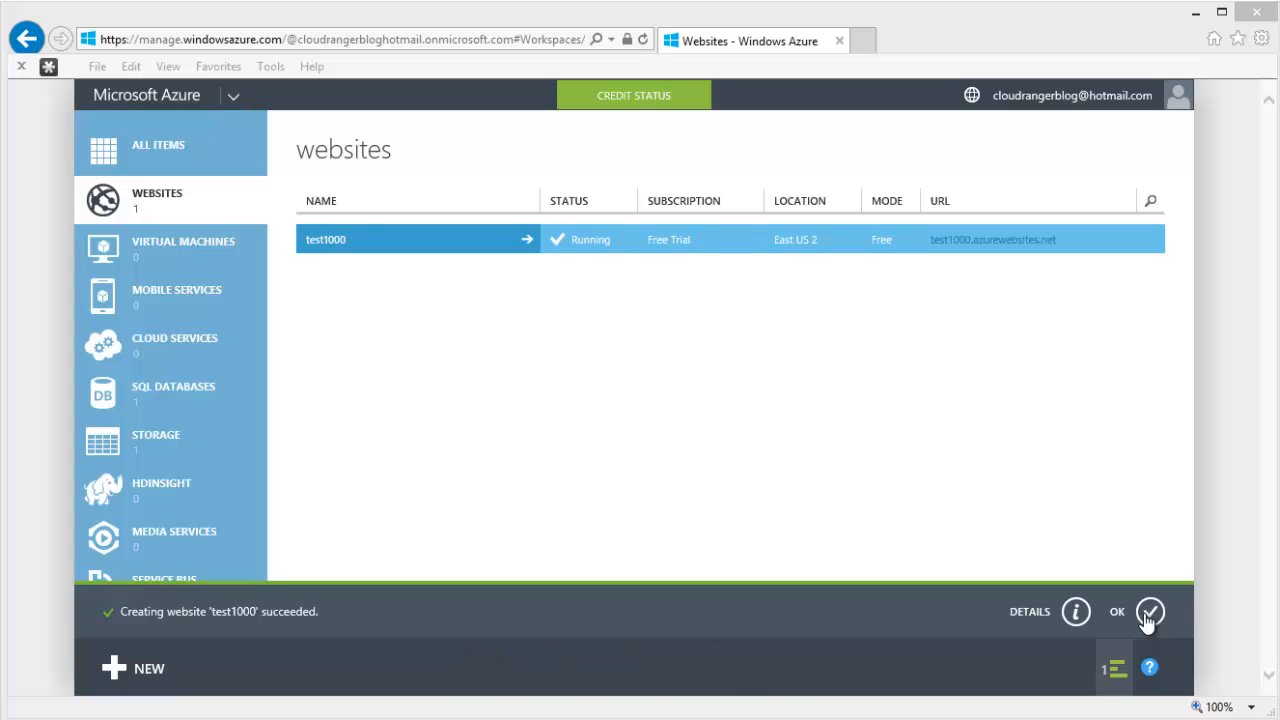
- Inspect the creation details showing the new database and server names, then dismiss them
click(1076, 612)
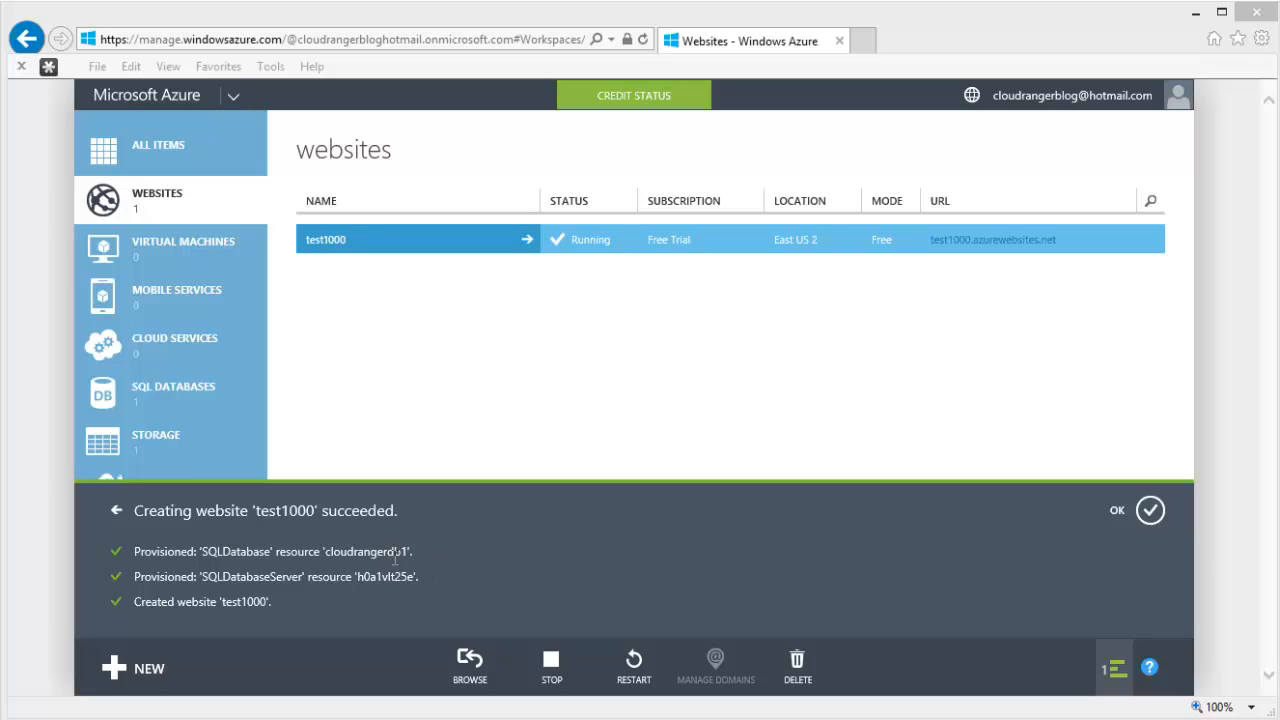
drag(394, 560, 342, 559)
drag(410, 580, 134, 578)
click(279, 601)
click(1150, 511)
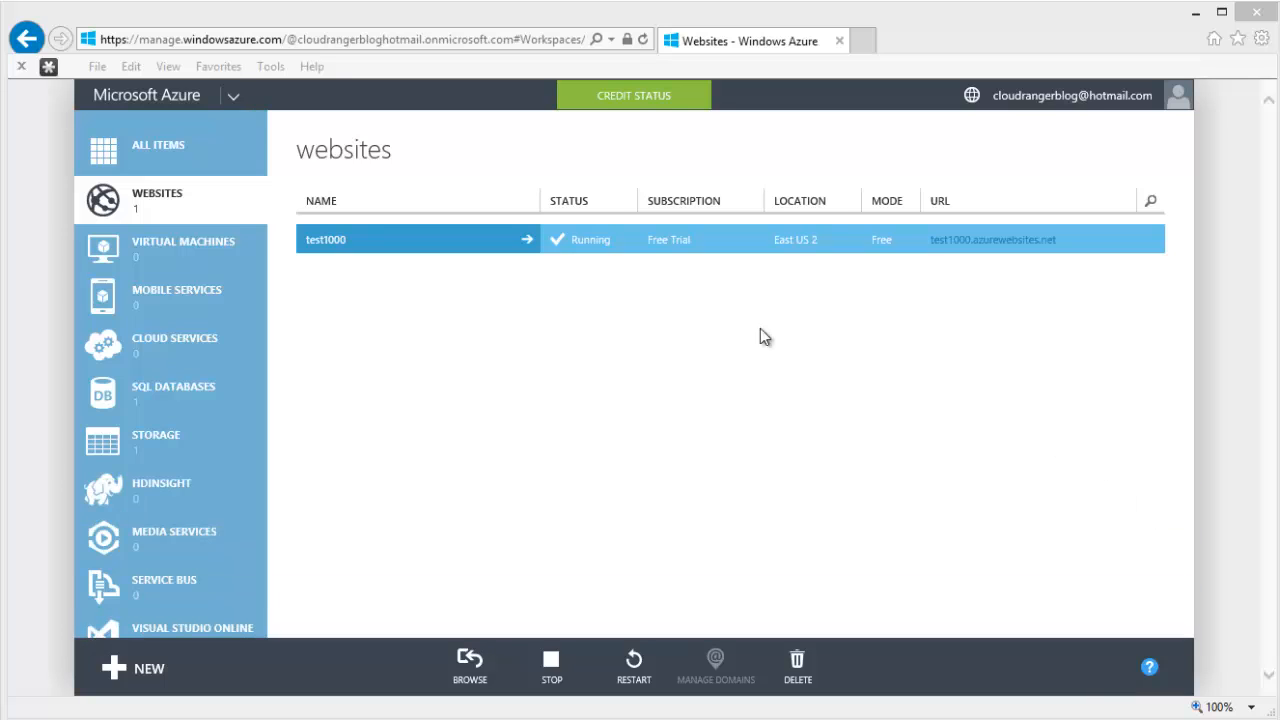
- Glance at test1000's Quick Start page, then copy the site's URL from the websites list
click(410, 240)
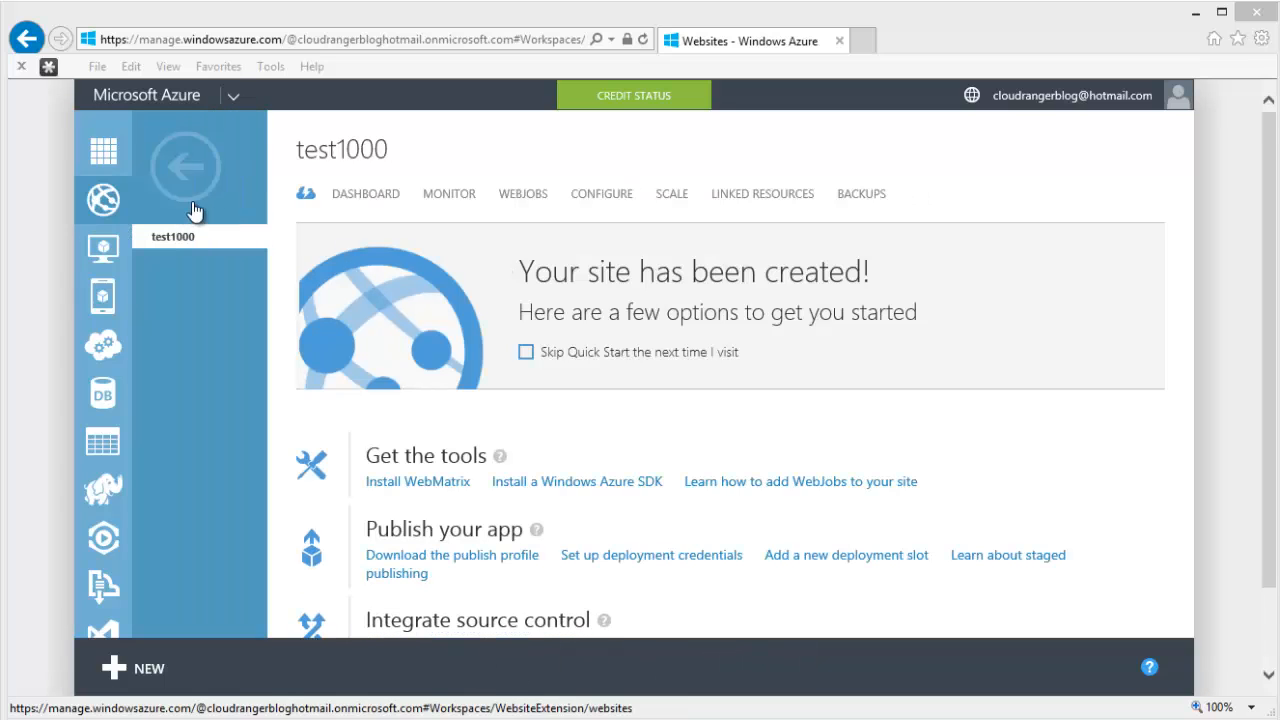
click(160, 186)
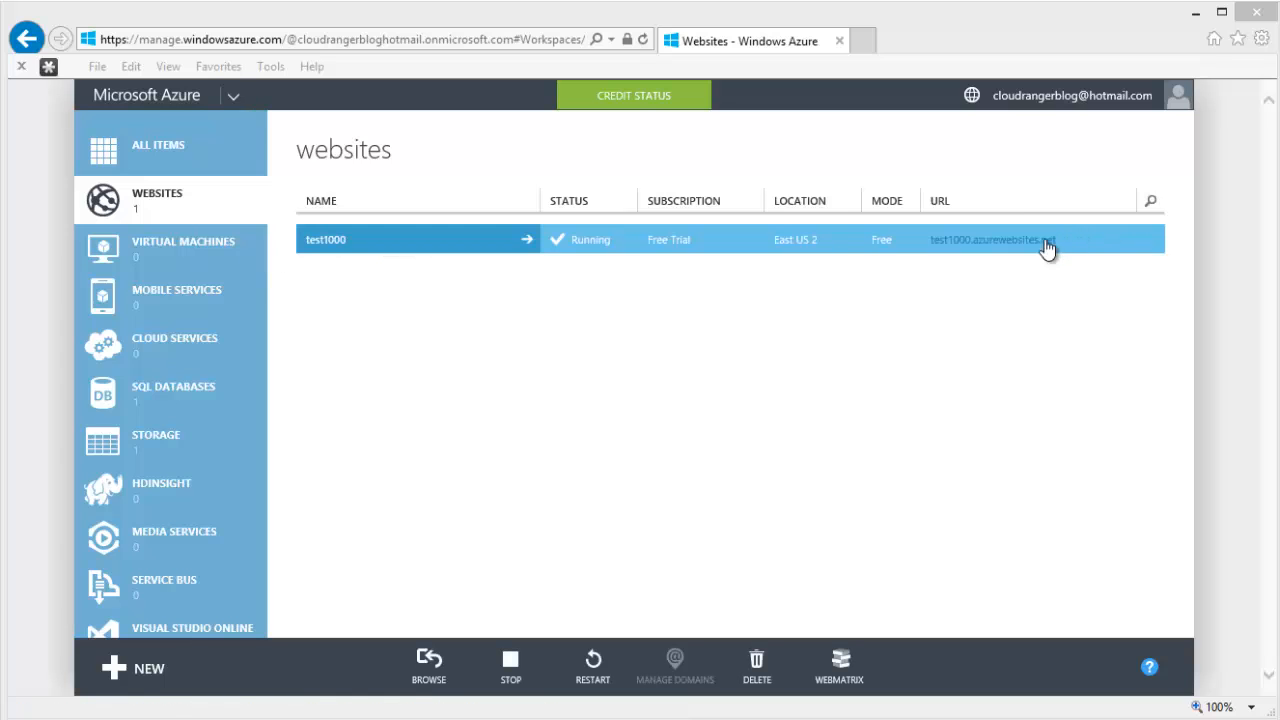
drag(1047, 248, 932, 245)
right_click(949, 242)
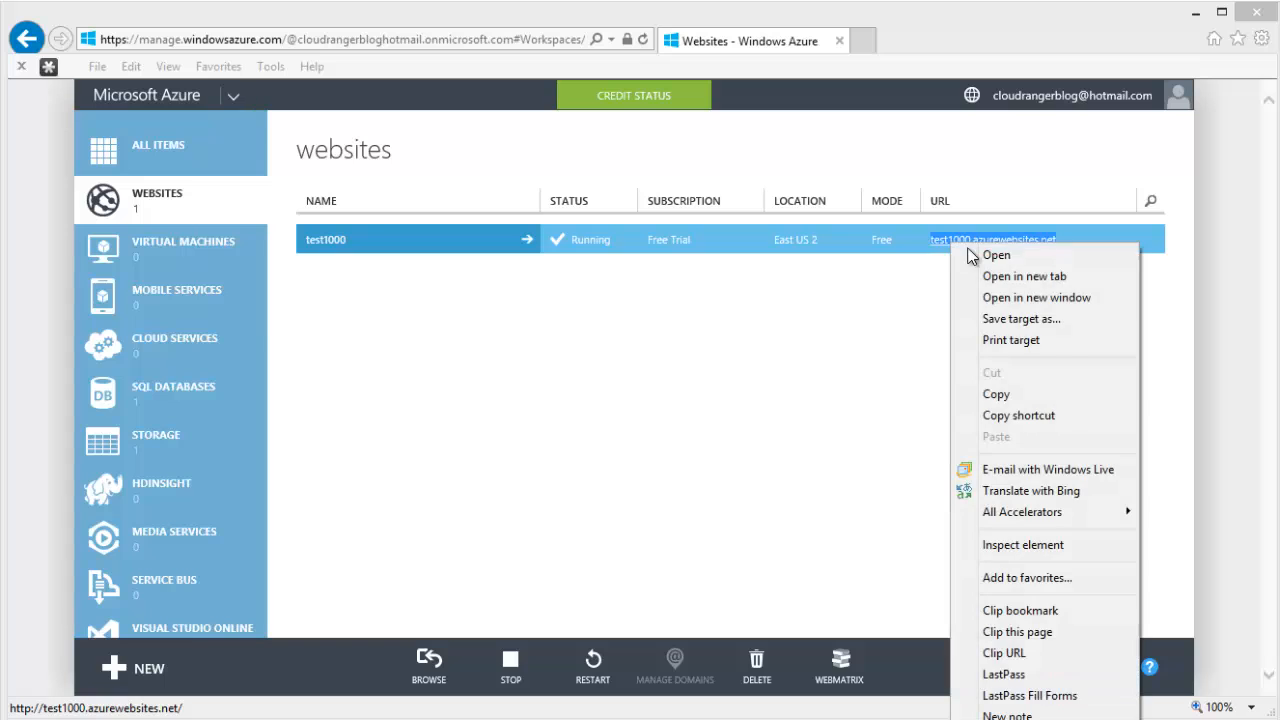
click(1000, 393)
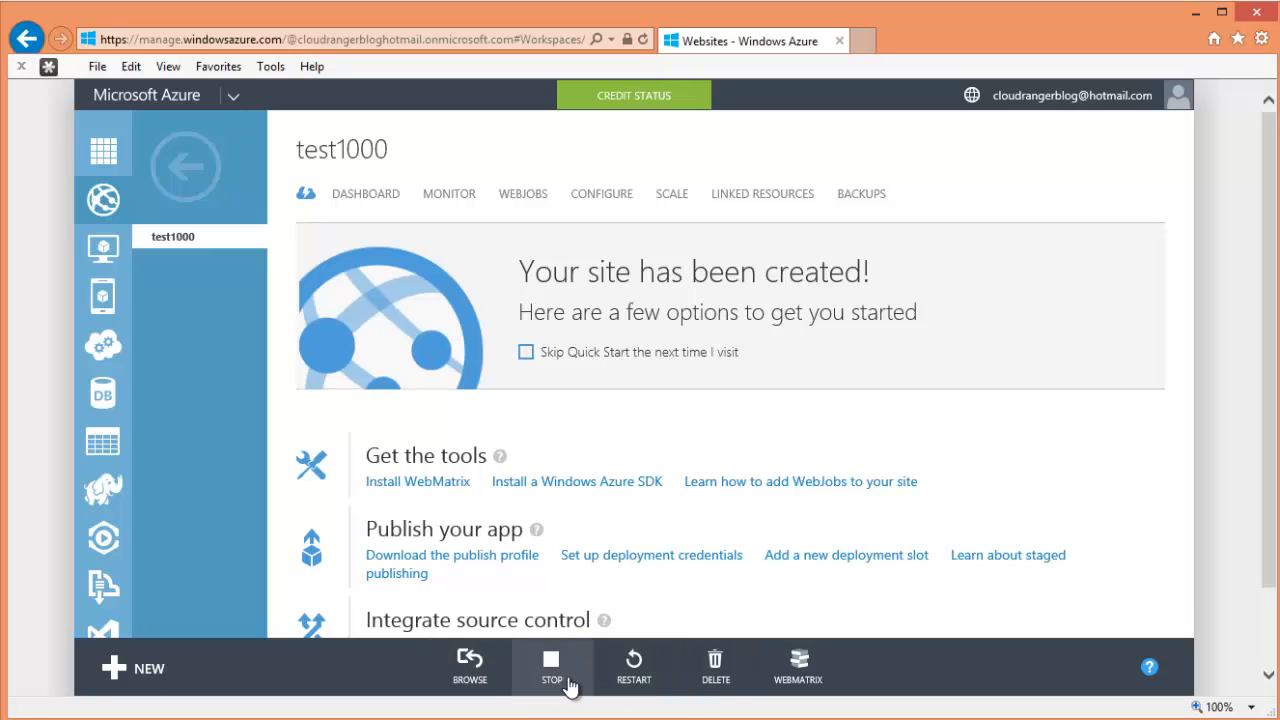
- Scroll through test1000's monitoring metrics
click(455, 196)
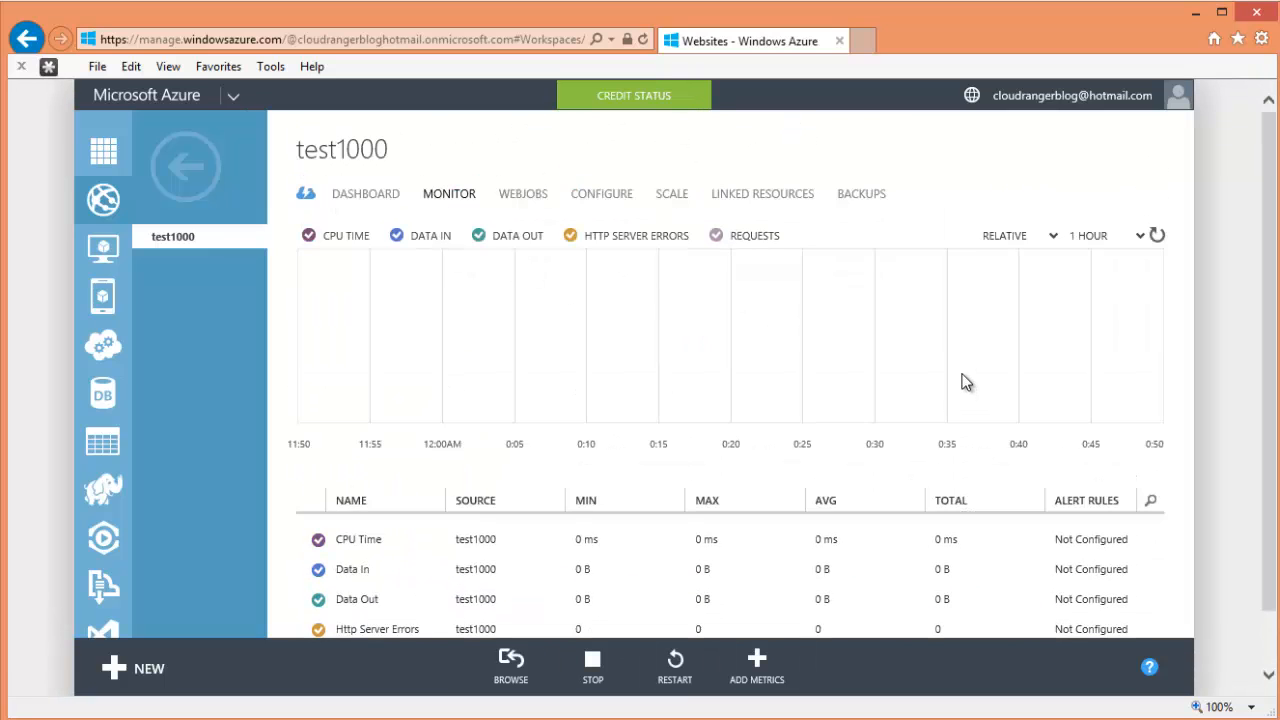
scroll(763, 577, down, 1)
scroll(930, 560, up, 1)
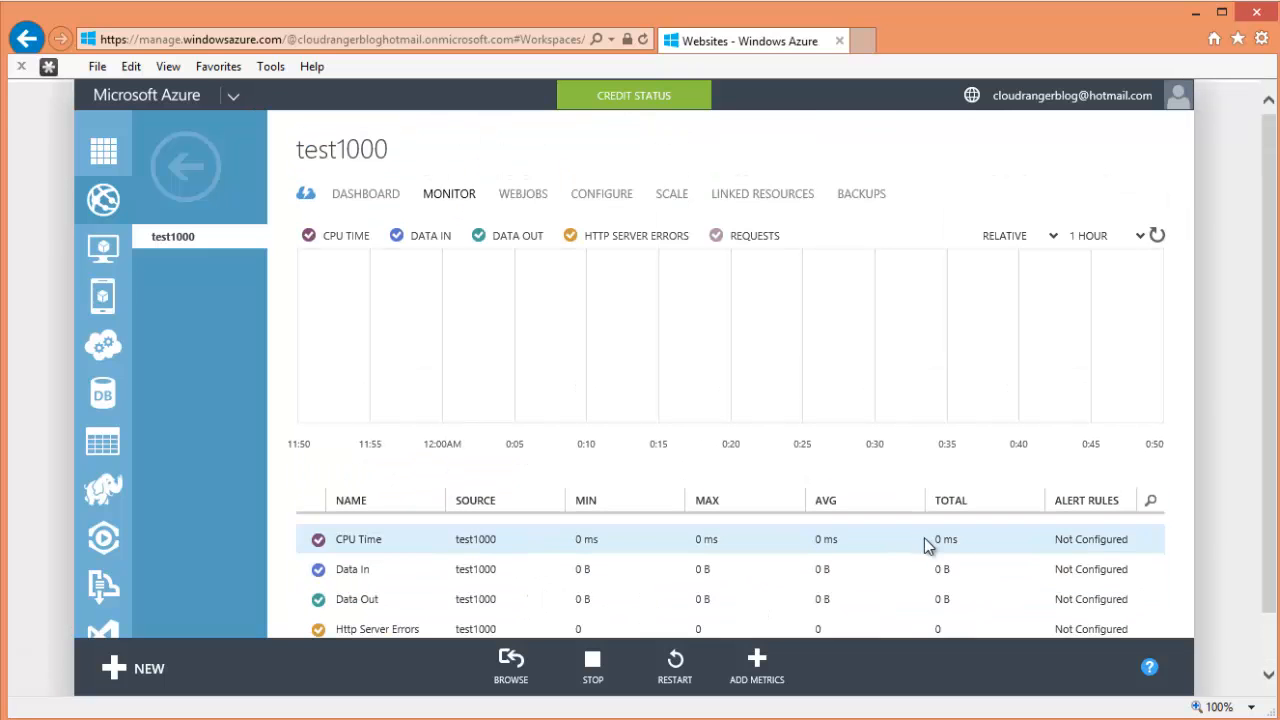
scroll(800, 565, down, 1)
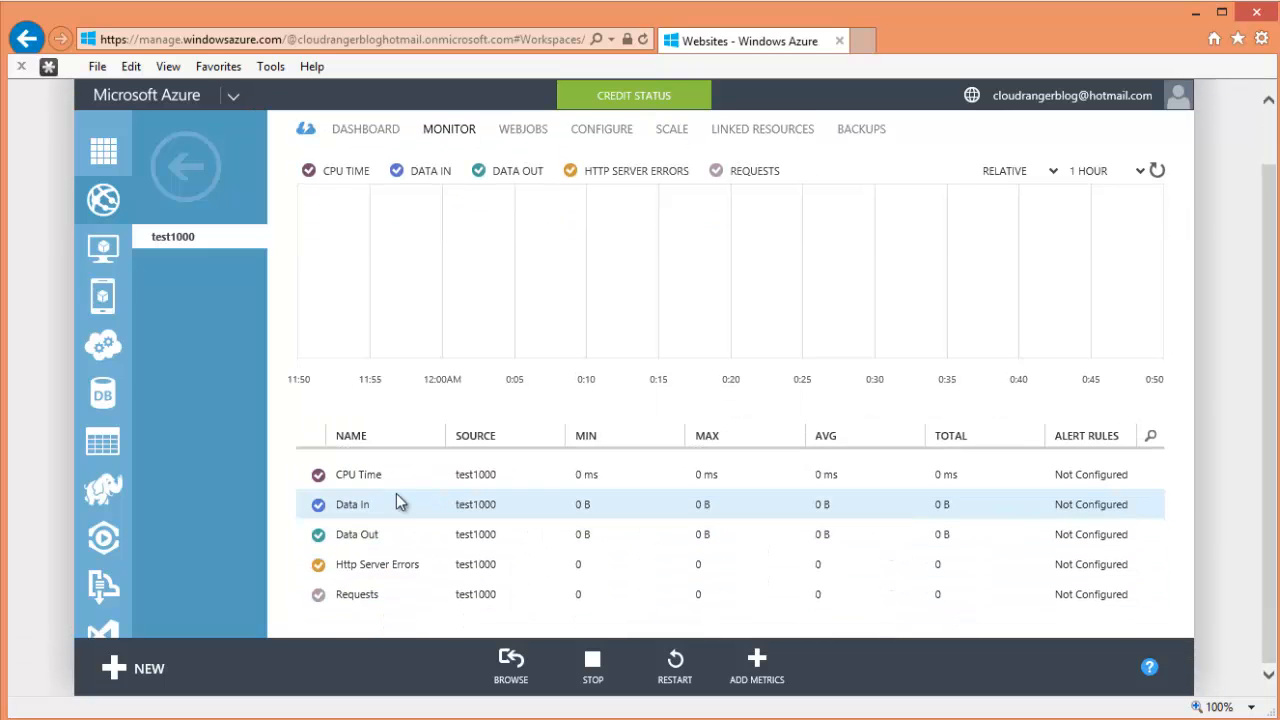
scroll(437, 485, up, 1)
- Review test1000's configuration settings (.NET 4.5, PHP 5.4) and return to the websites list
click(606, 200)
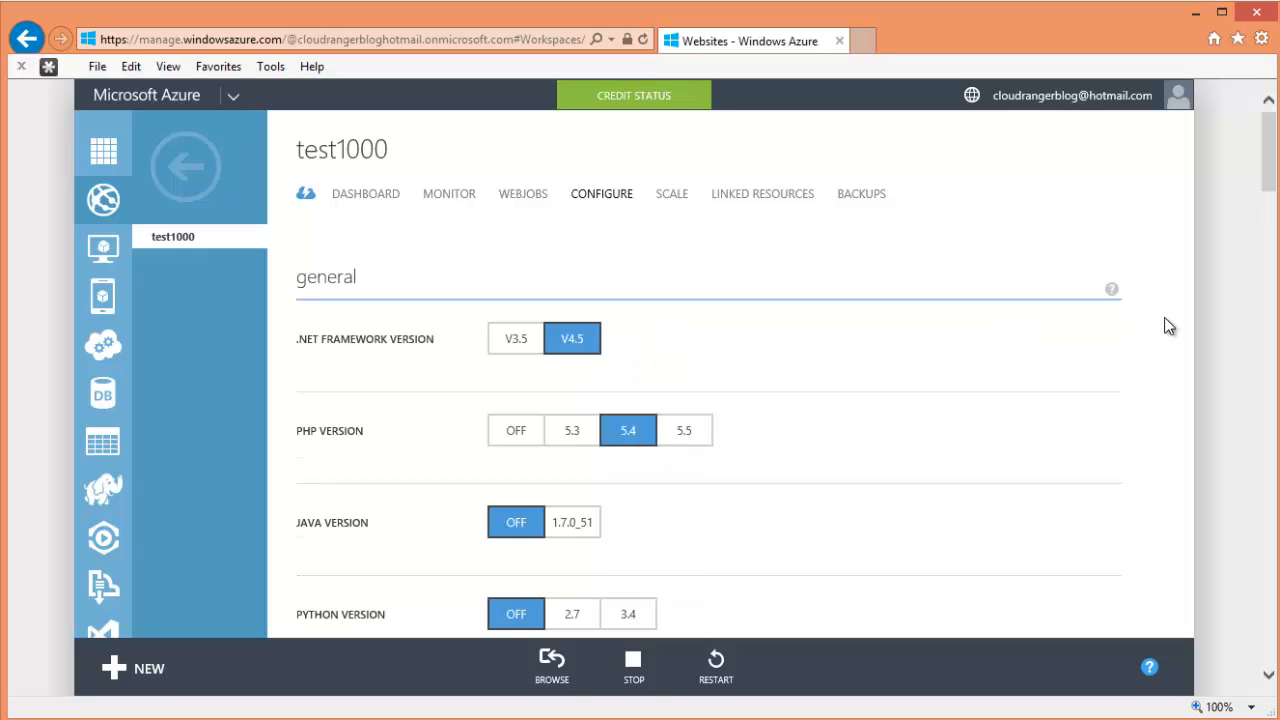
scroll(530, 390, down, 10)
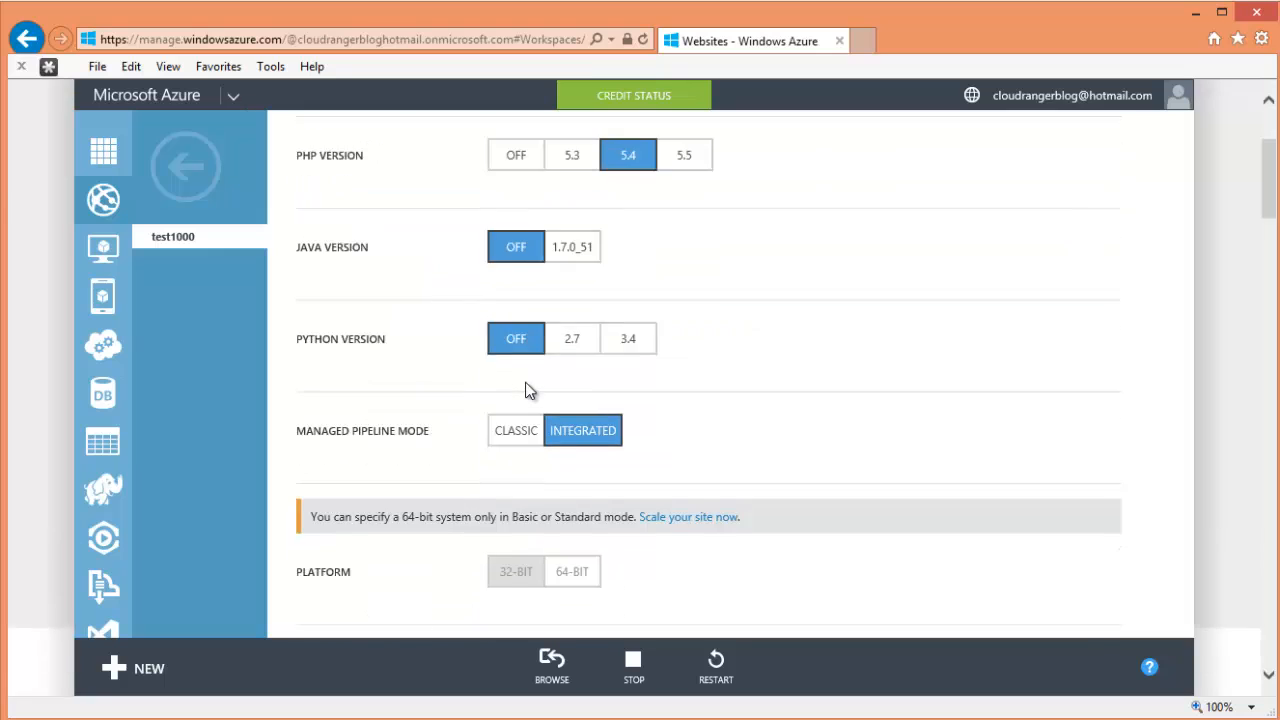
scroll(430, 396, down, 15)
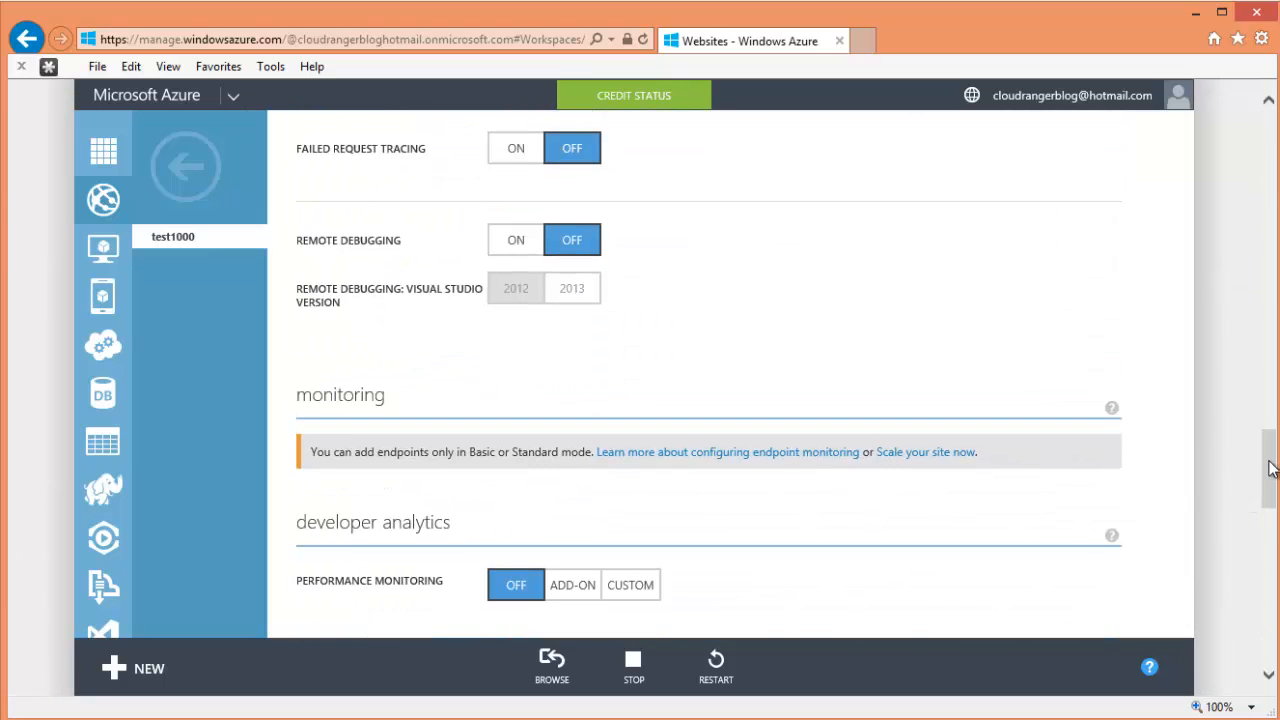
drag(1270, 469, 1270, 105)
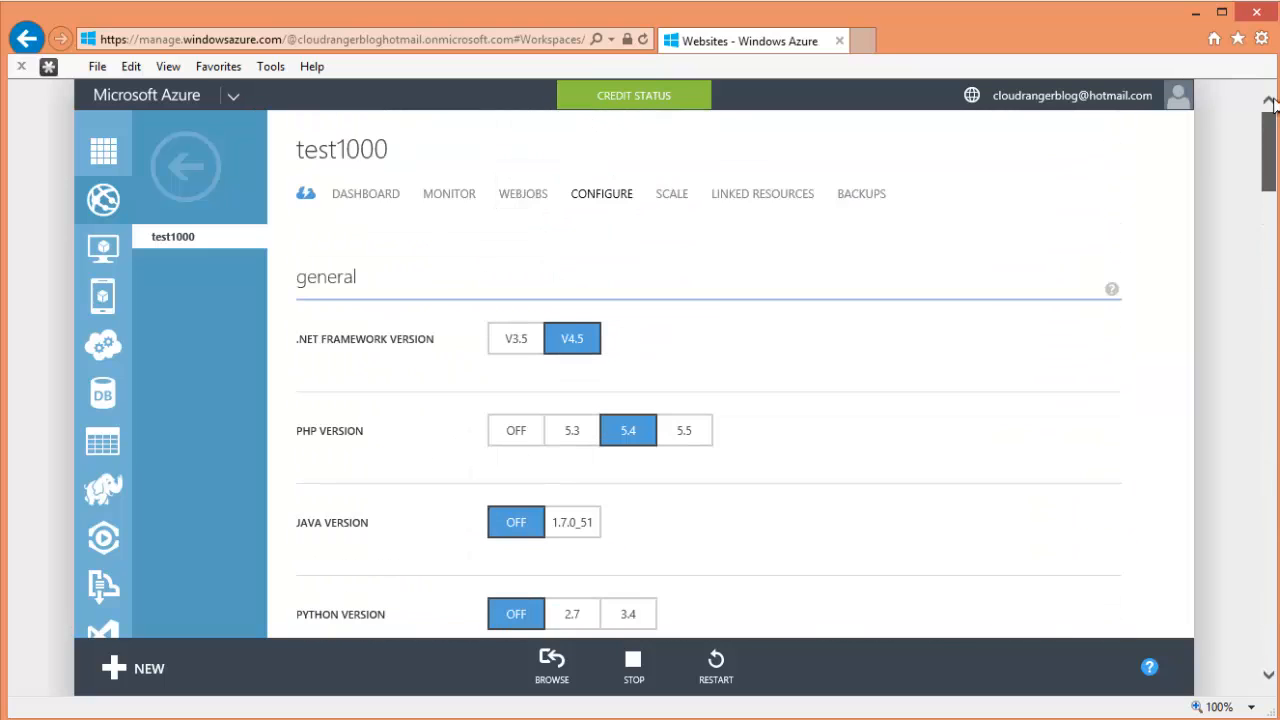
click(193, 180)
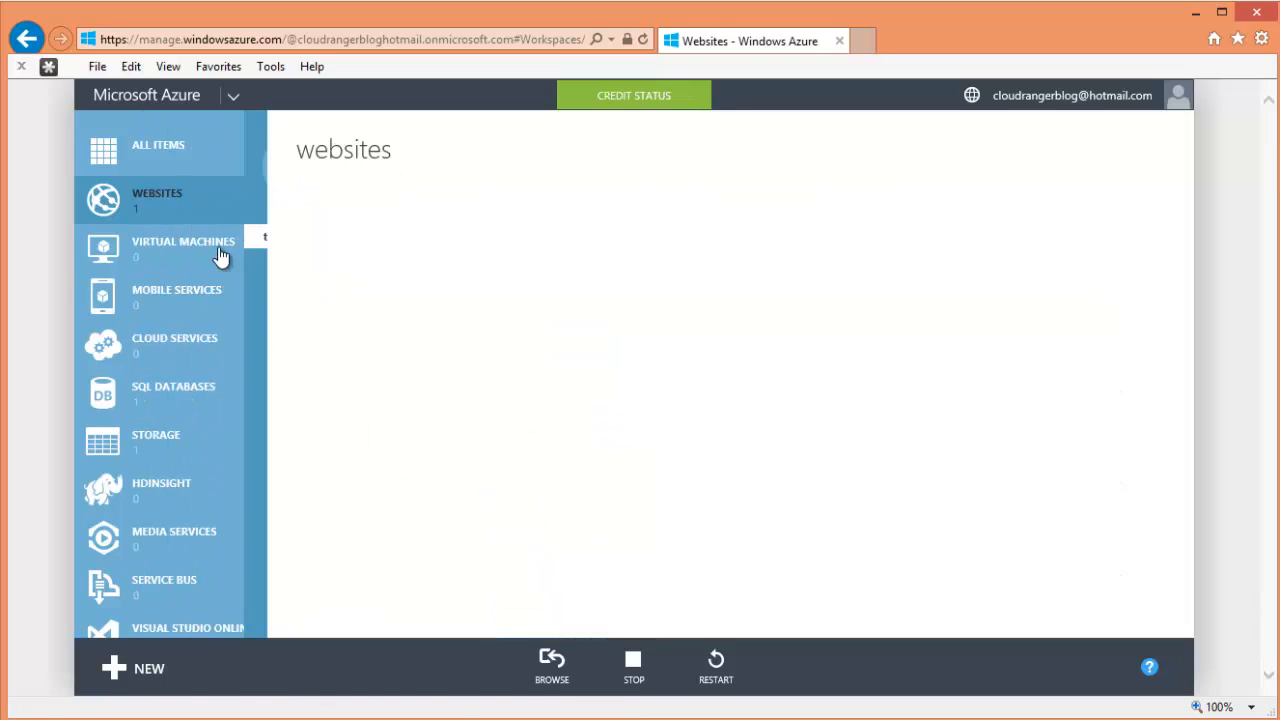
- Check cloudrangerdb1's dashboard, server name and geo-replication, then return to the SQL databases list
click(200, 412)
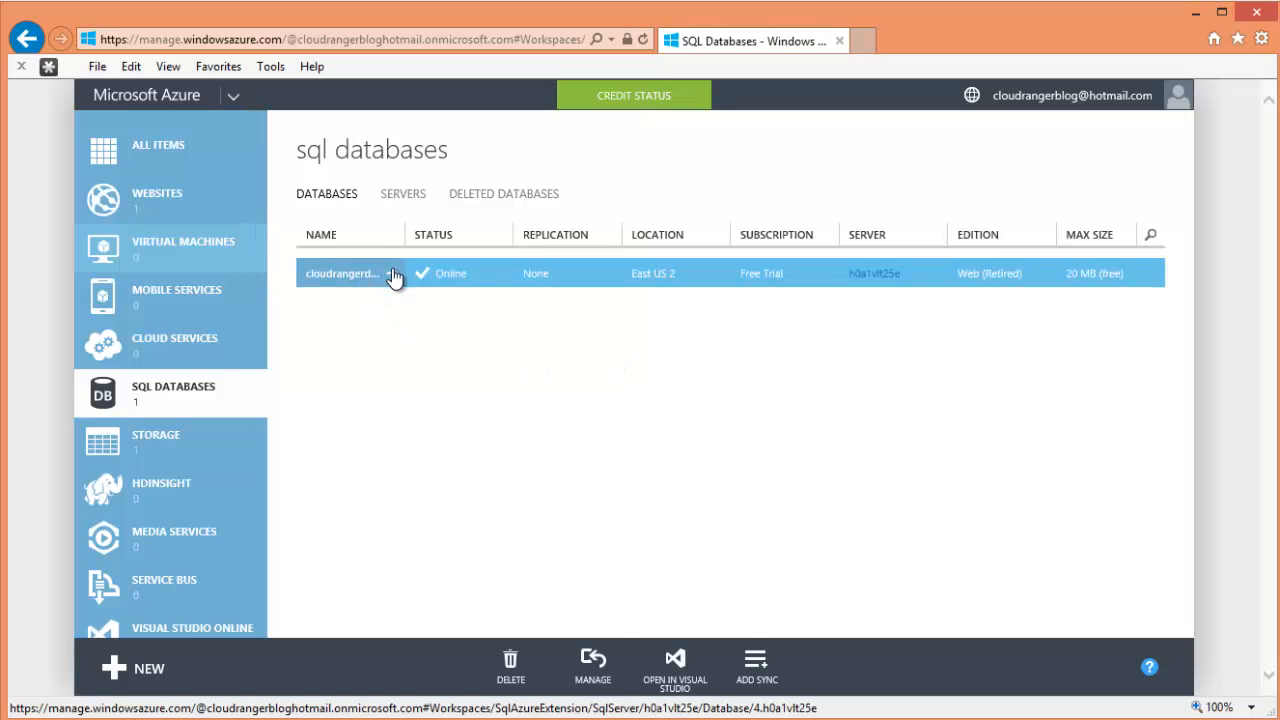
click(370, 278)
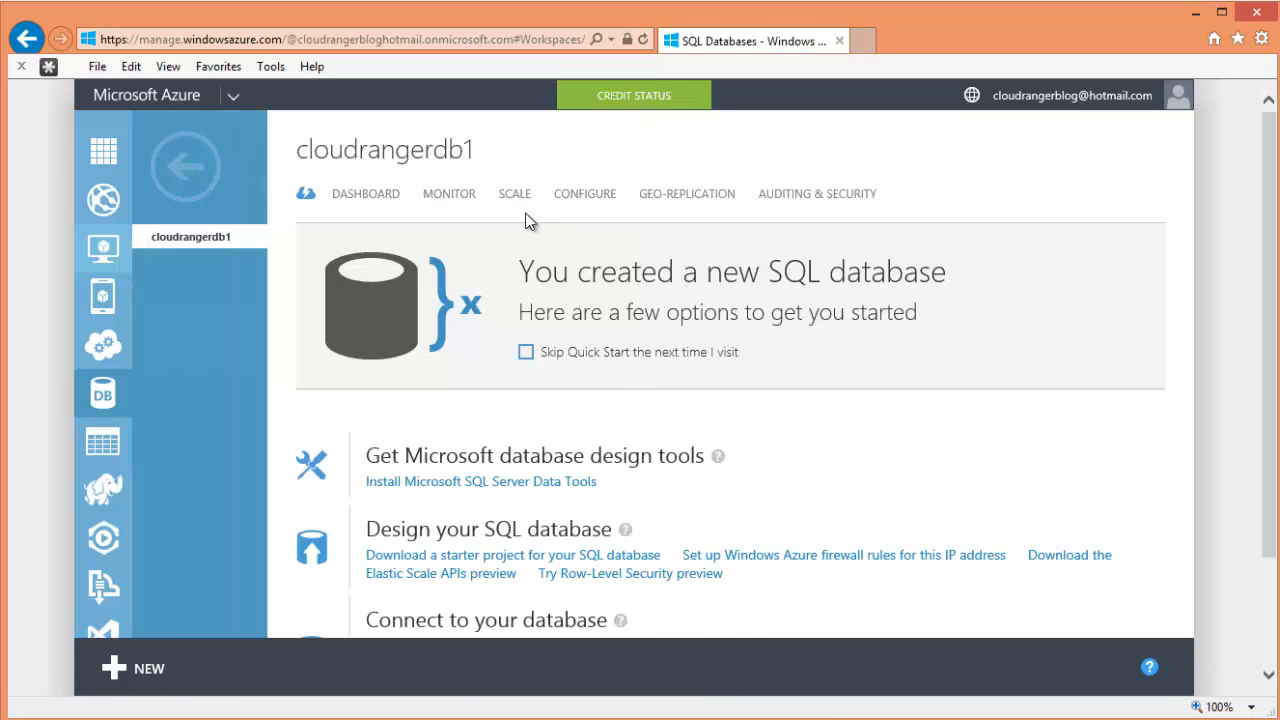
click(368, 200)
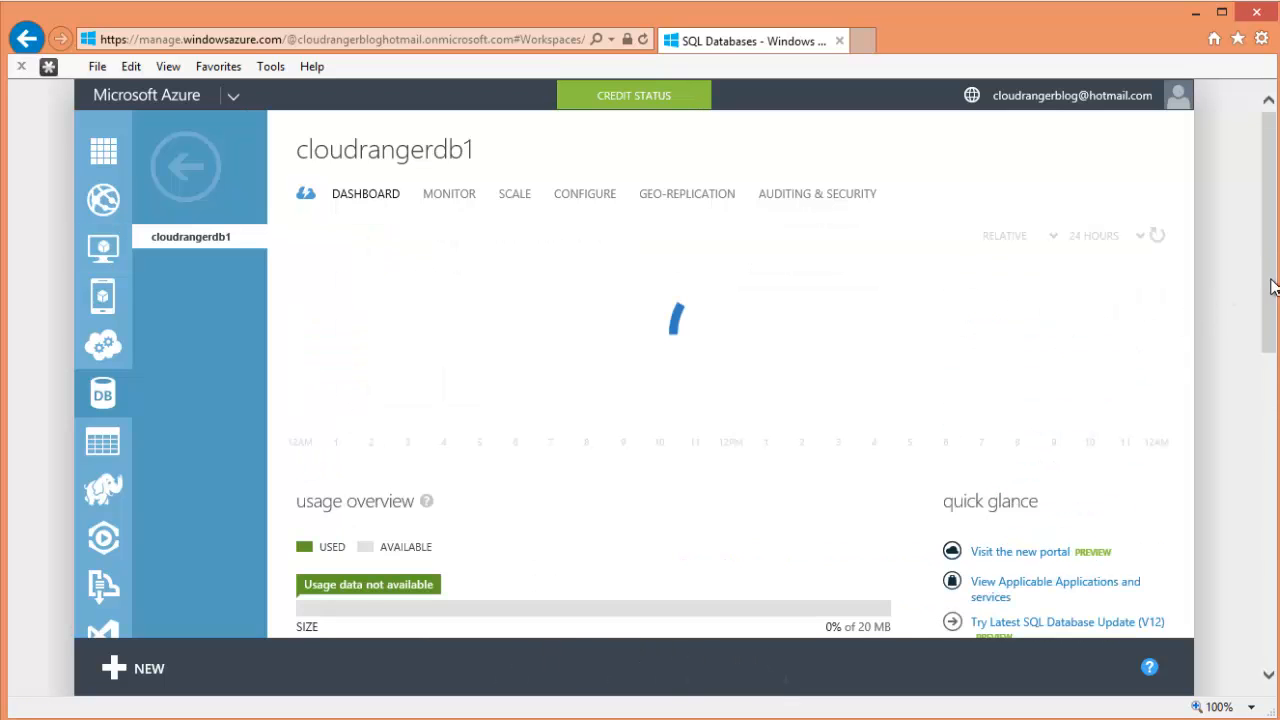
drag(1272, 287, 1269, 525)
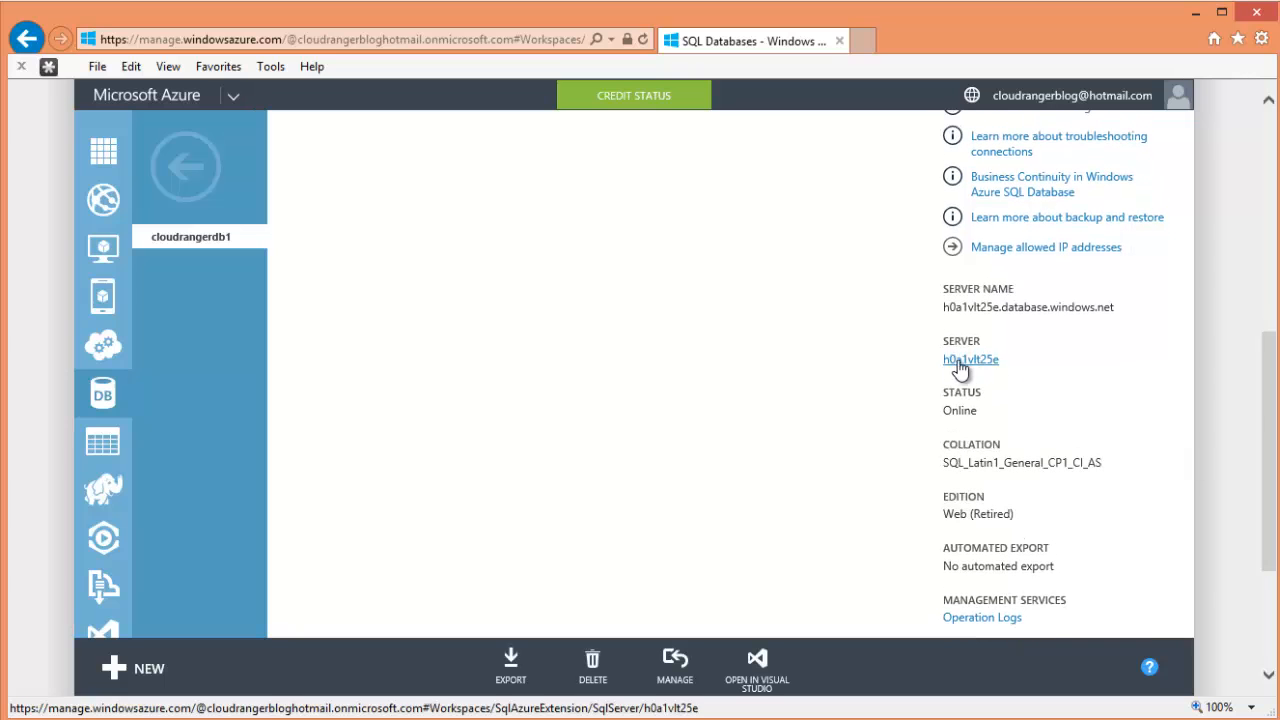
drag(1130, 303, 951, 309)
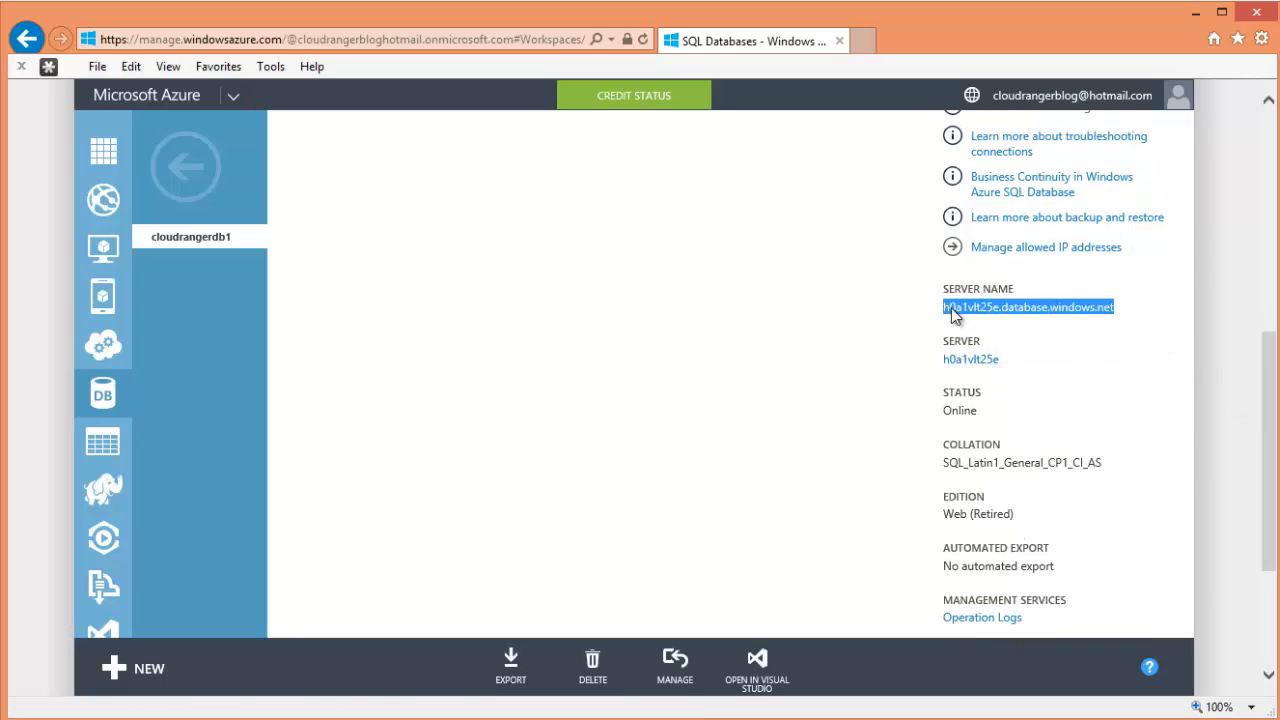
drag(1268, 460, 1270, 555)
drag(1270, 488, 1240, 308)
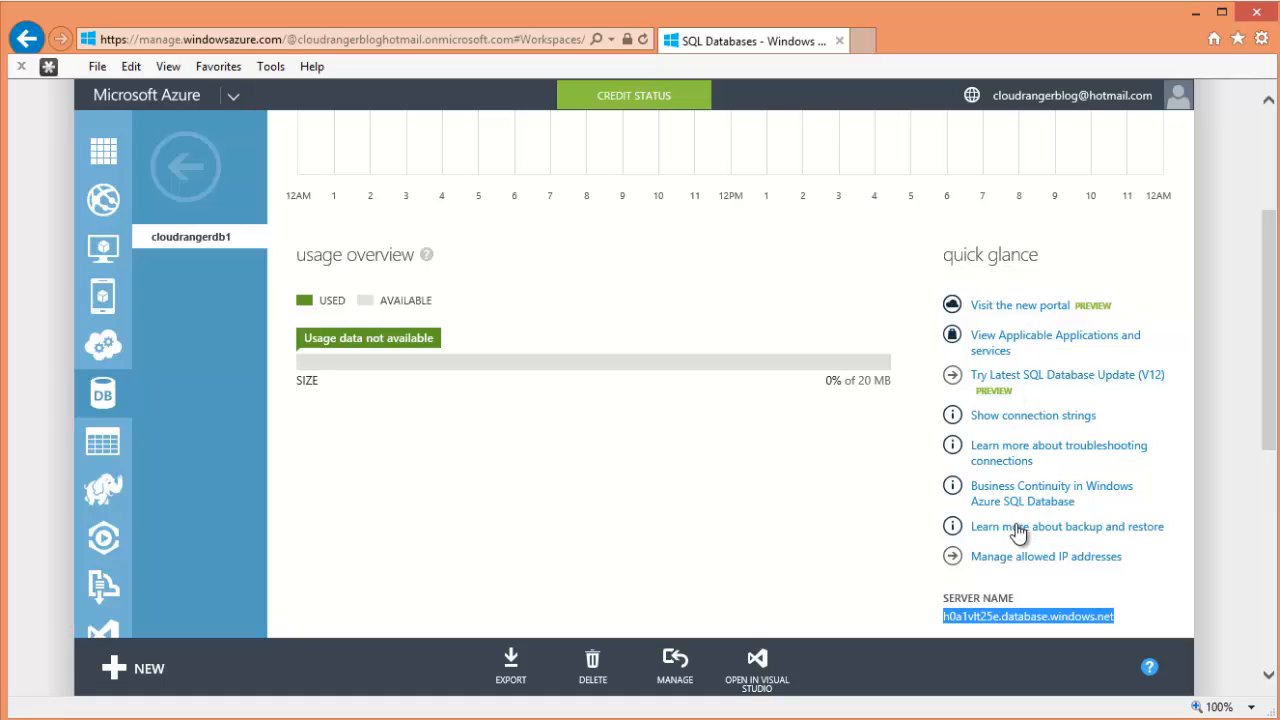
scroll(548, 166, up, 3)
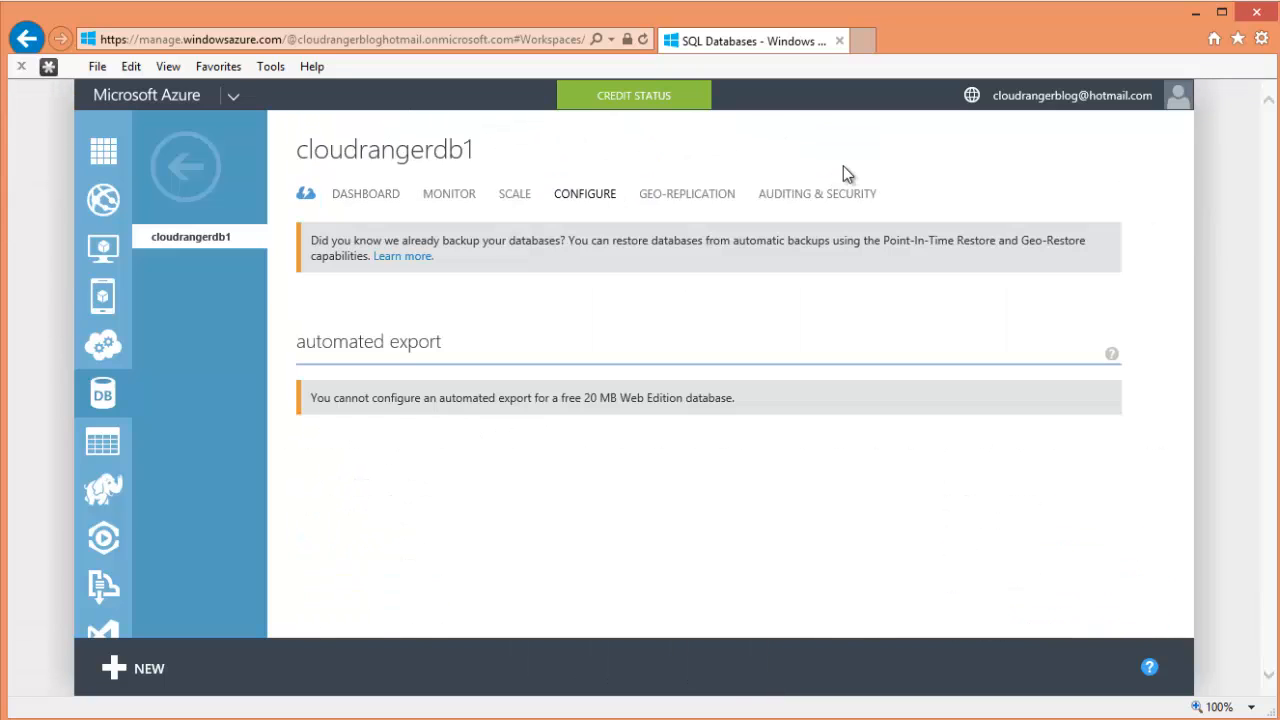
click(700, 195)
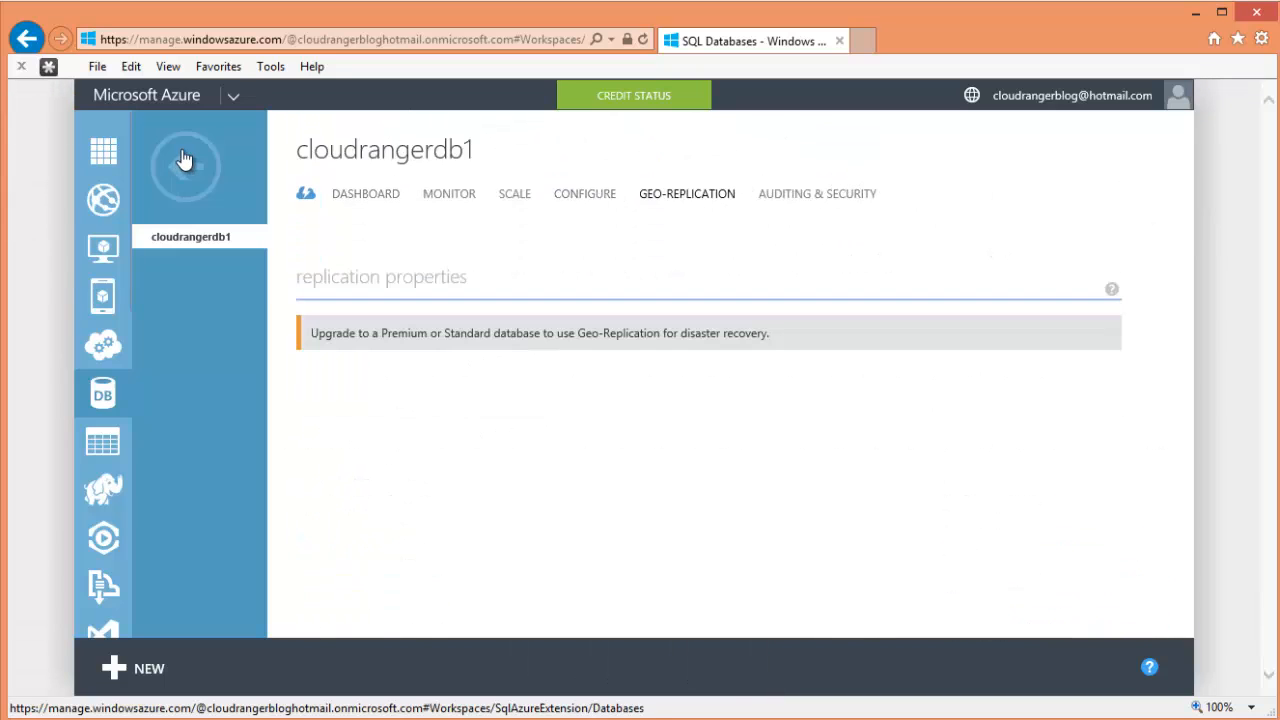
click(184, 162)
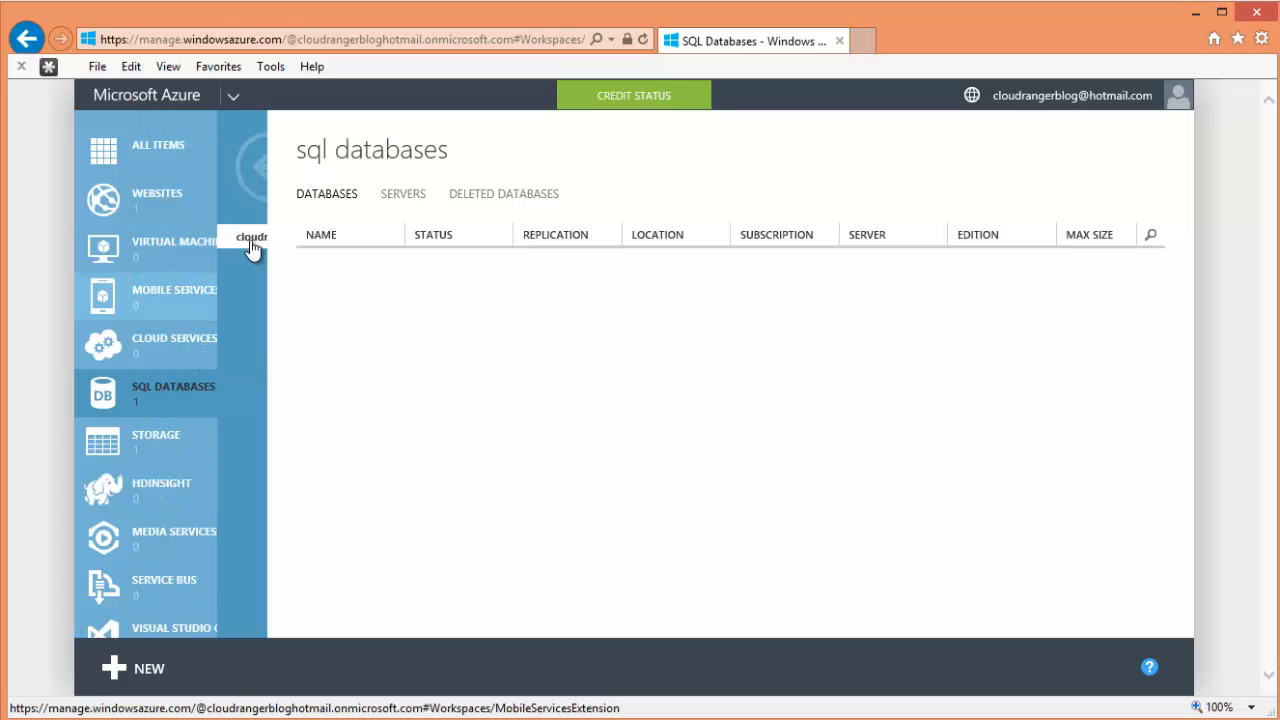
- View all subscription items, selecting the test1000 website and the cloudrangerdb1 database
scroll(223, 453, down, 5)
scroll(223, 453, up, 5)
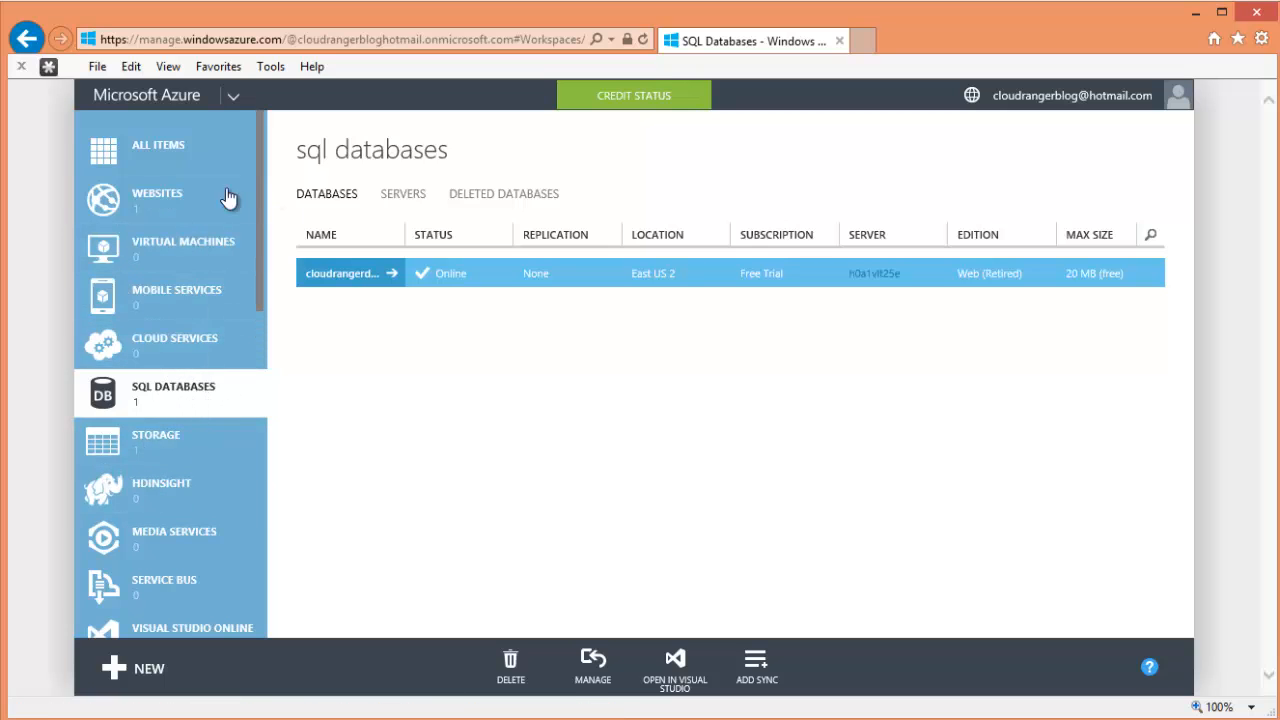
click(158, 218)
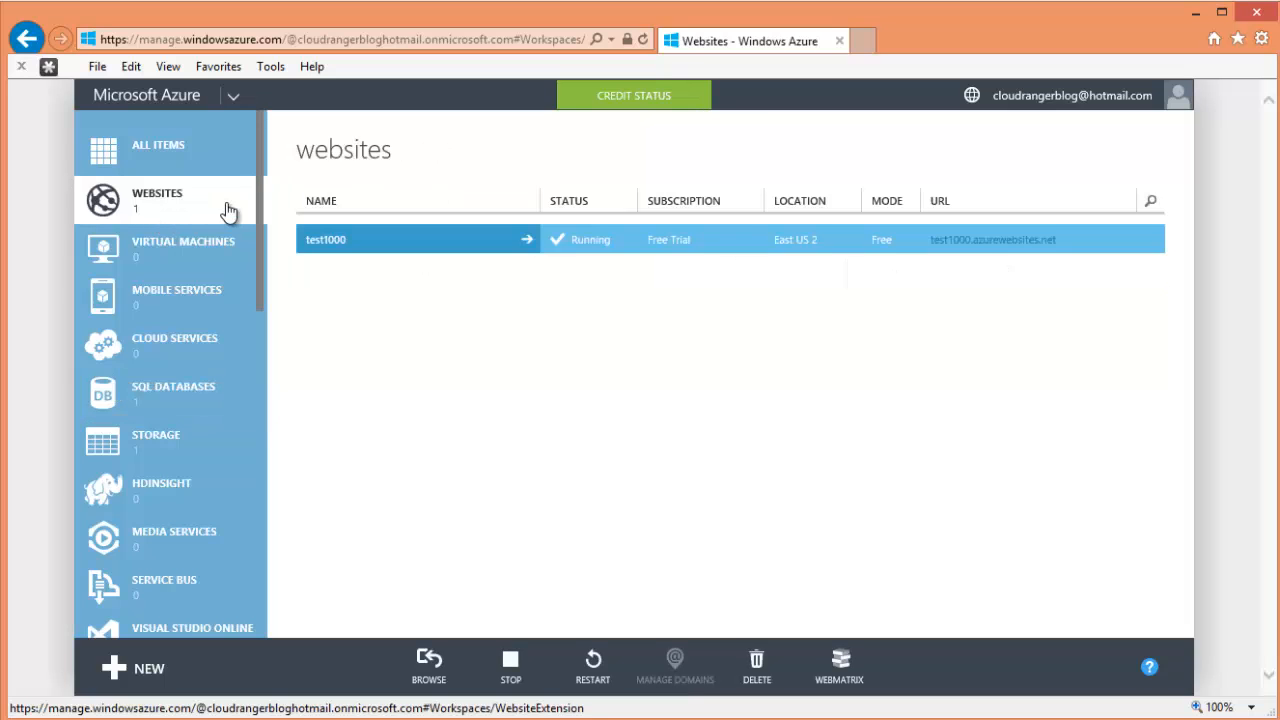
scroll(258, 222, down, 3)
scroll(240, 170, up, 3)
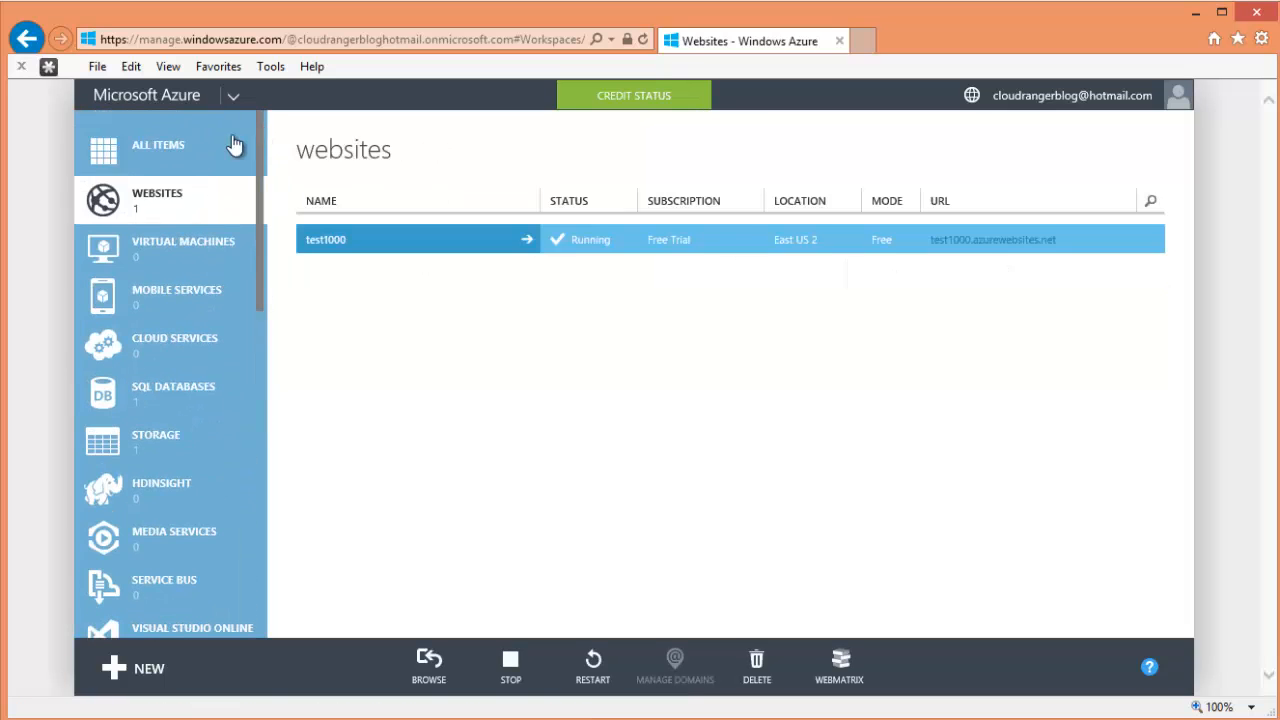
click(178, 145)
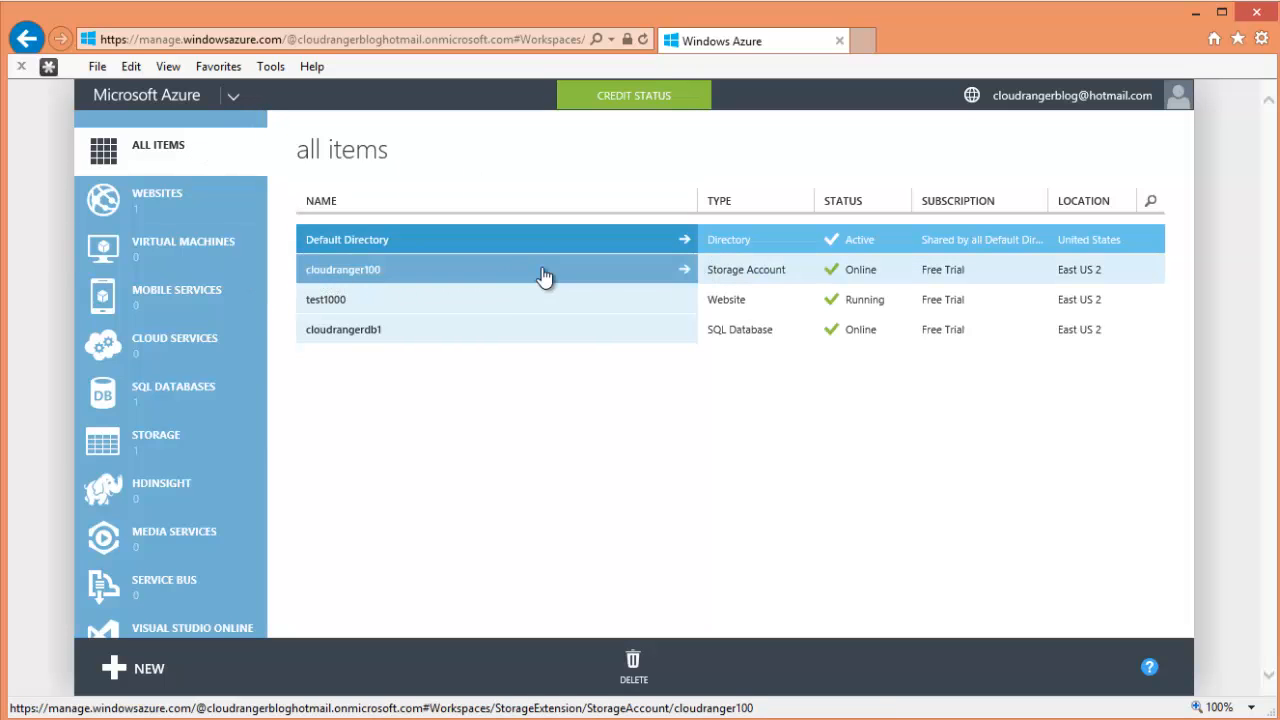
click(722, 335)
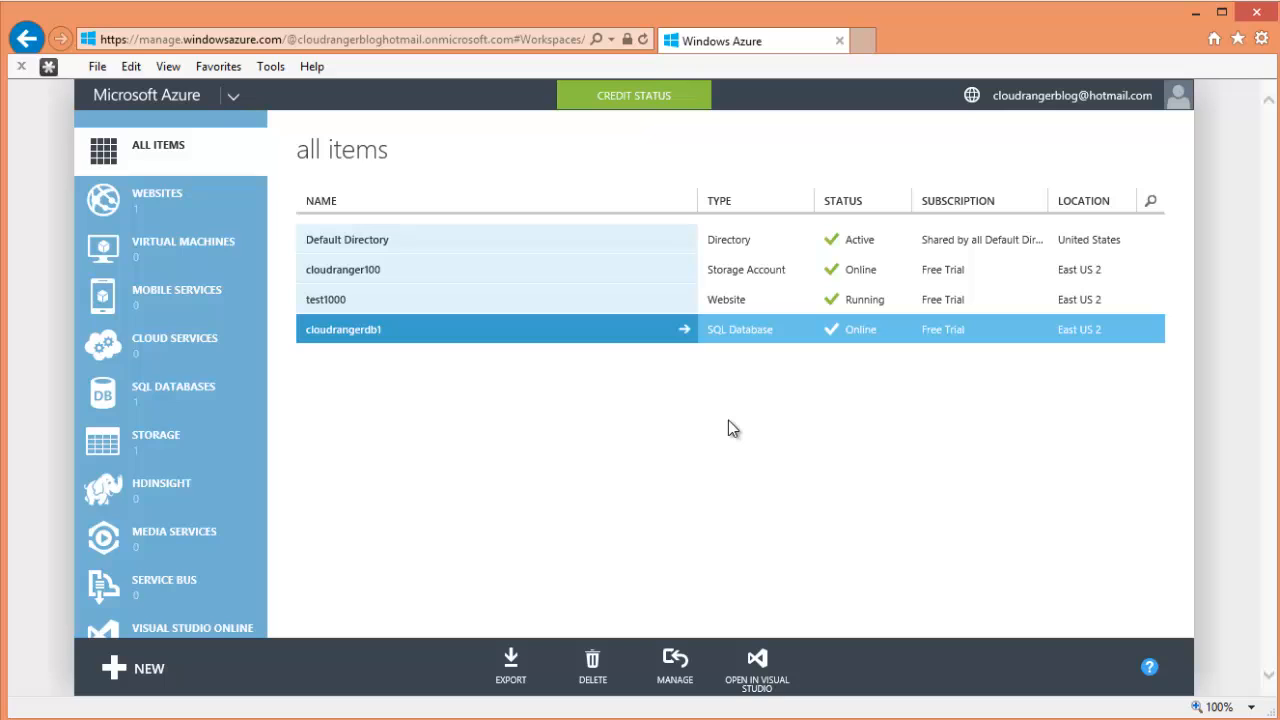
click(749, 305)
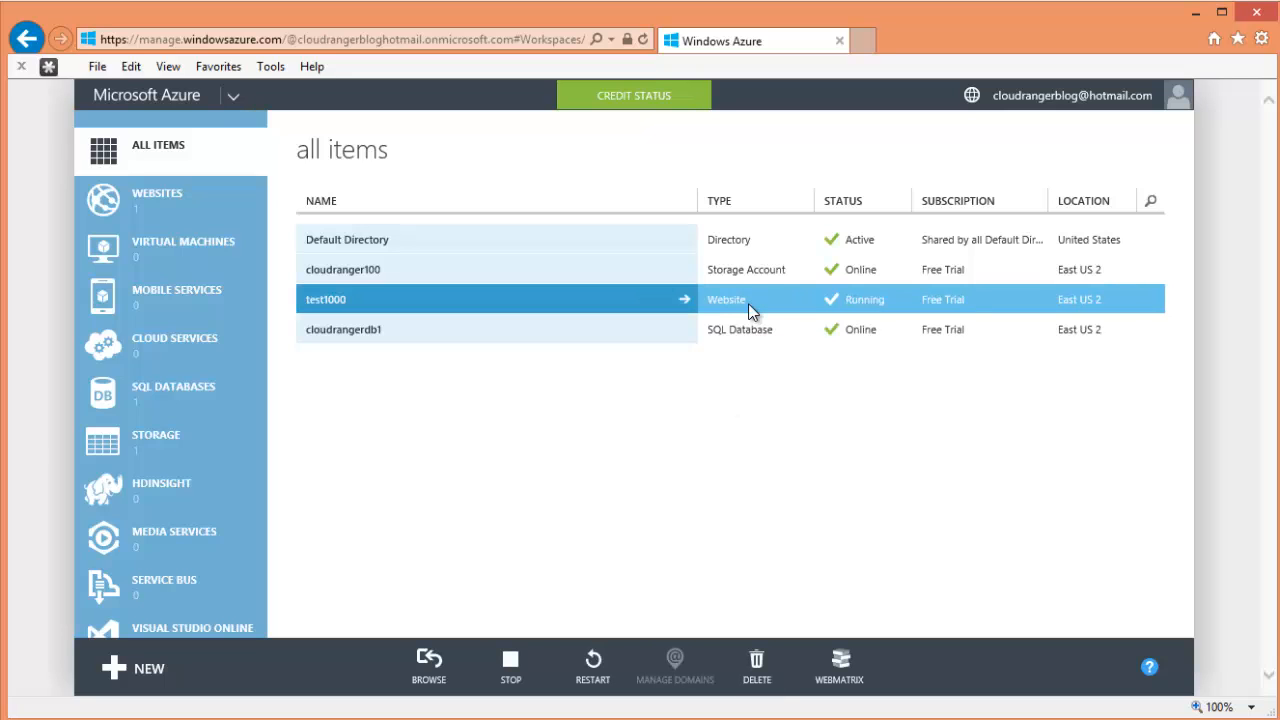
click(747, 321)
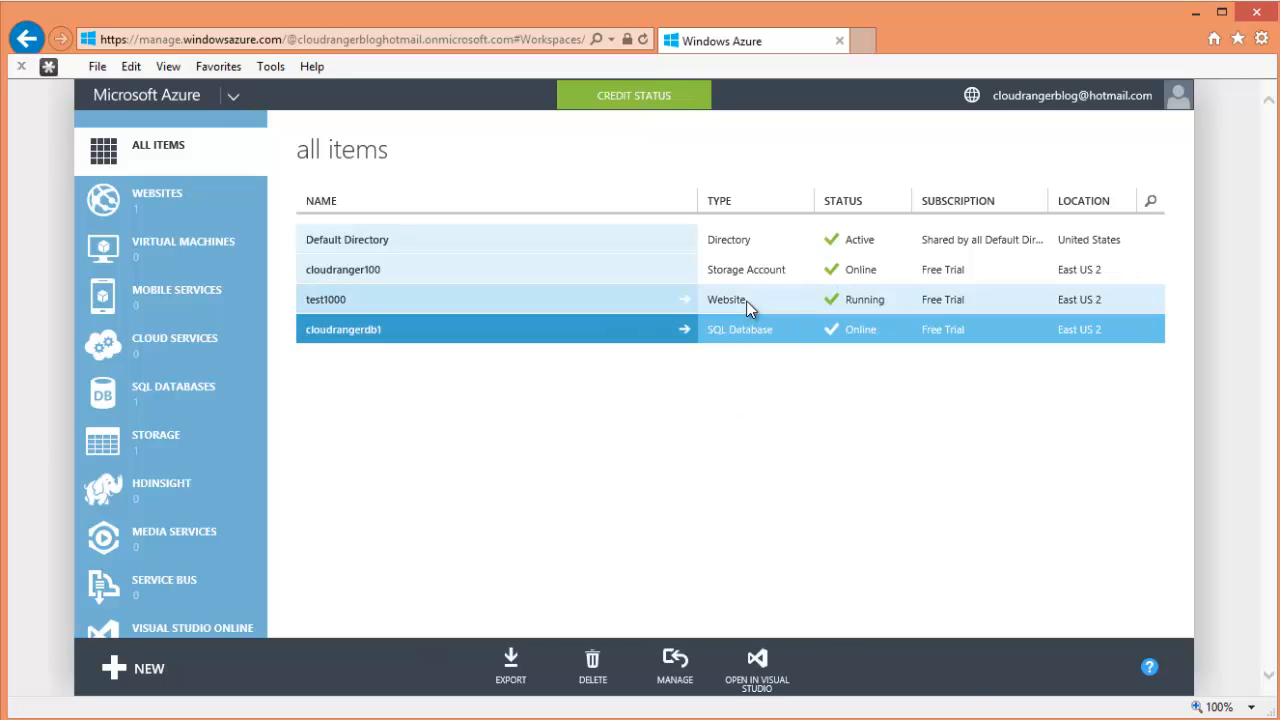
click(746, 301)
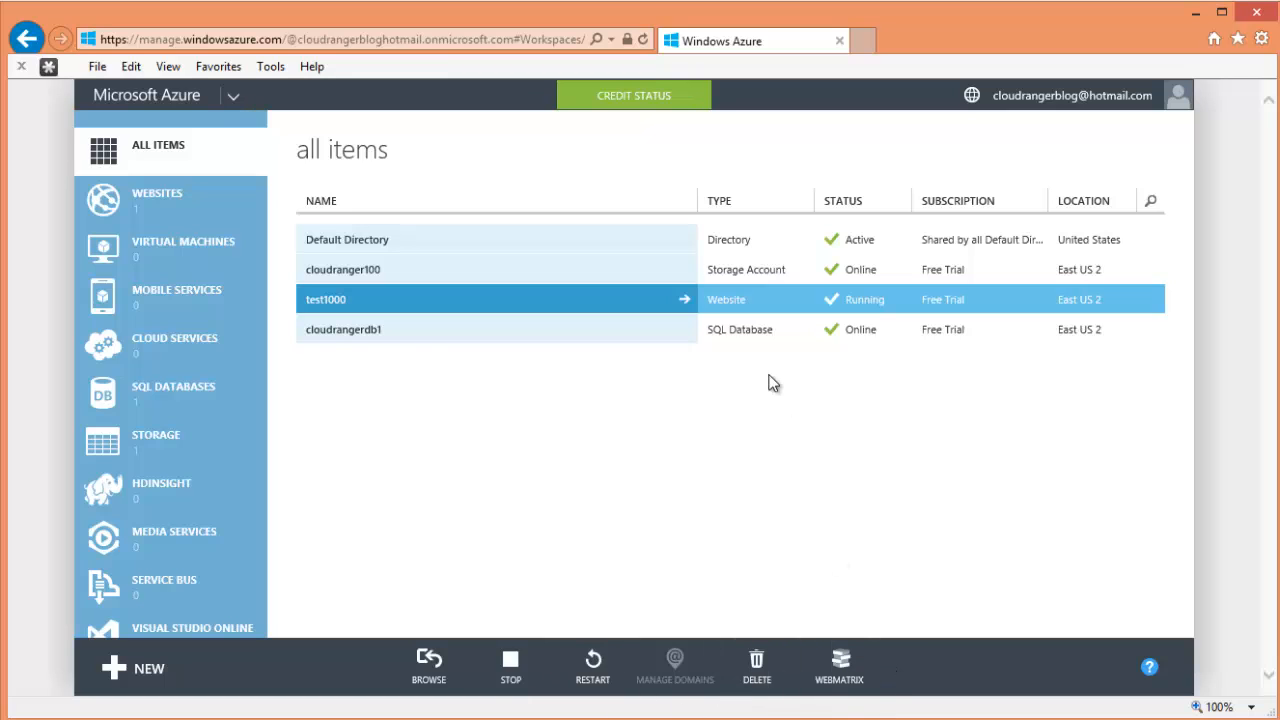
click(769, 331)
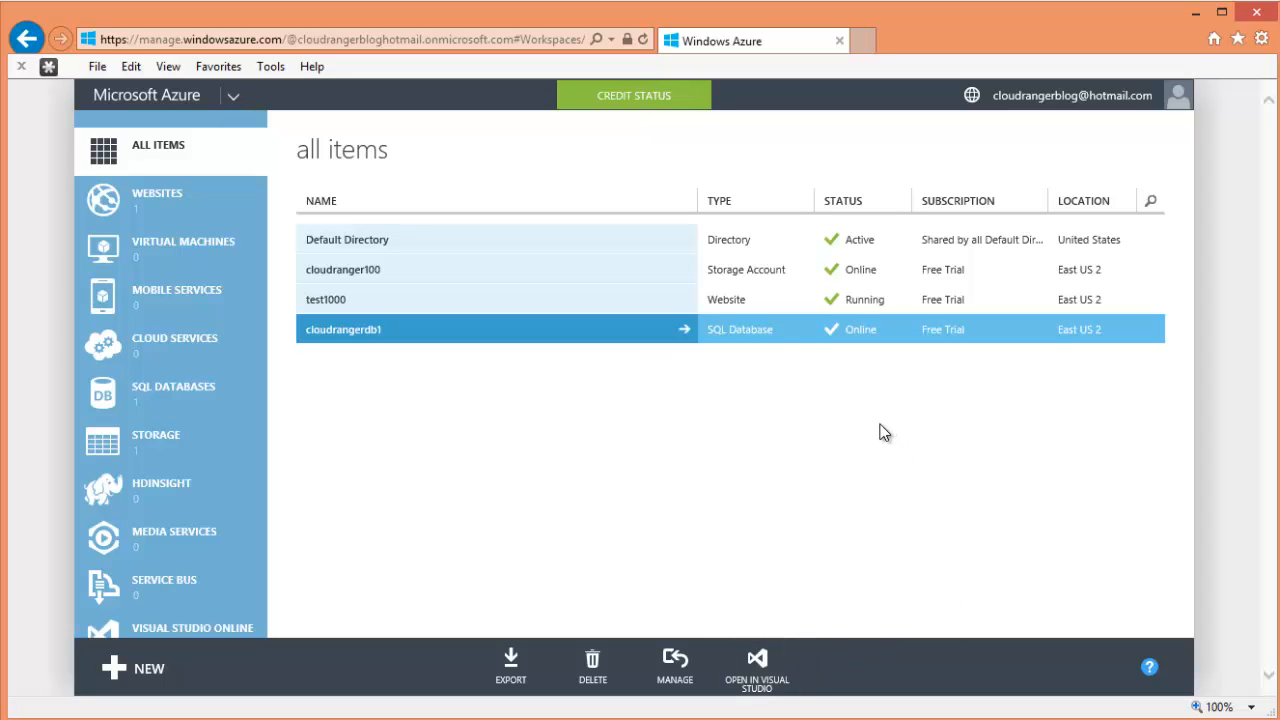
- Copy the test1000.azurewebsites.net address from the websites list
click(180, 206)
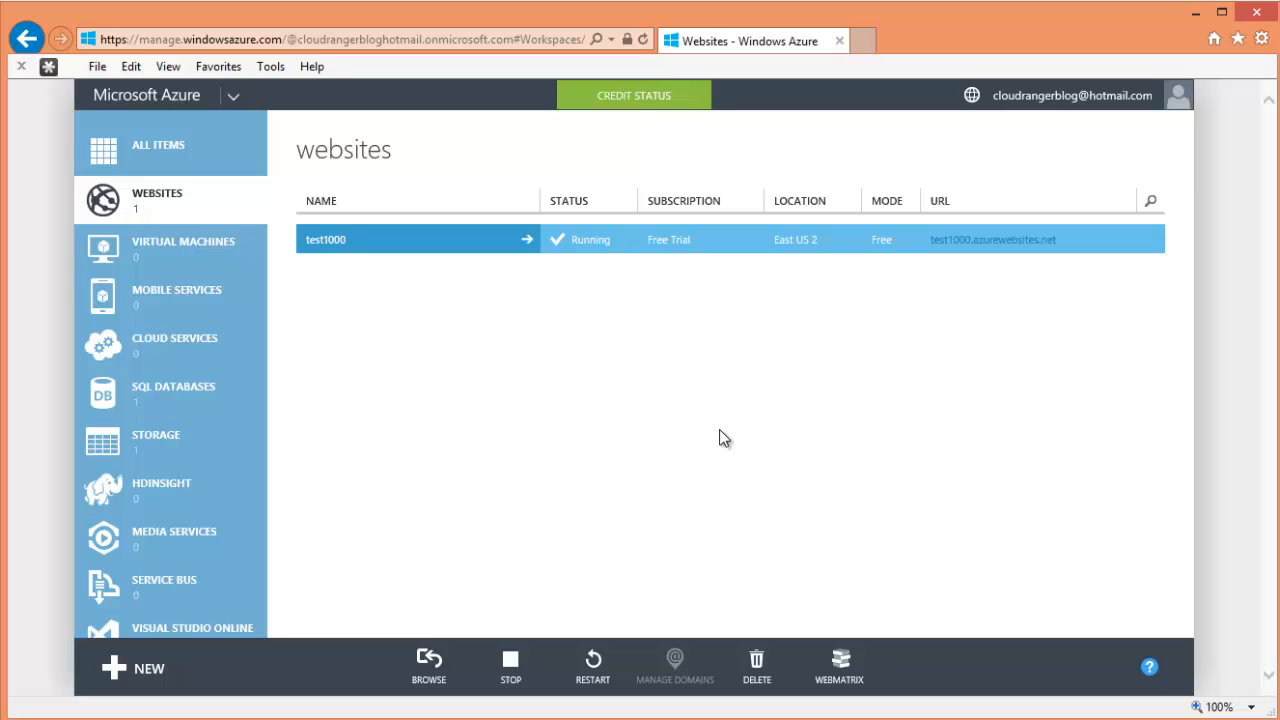
drag(1077, 248, 949, 238)
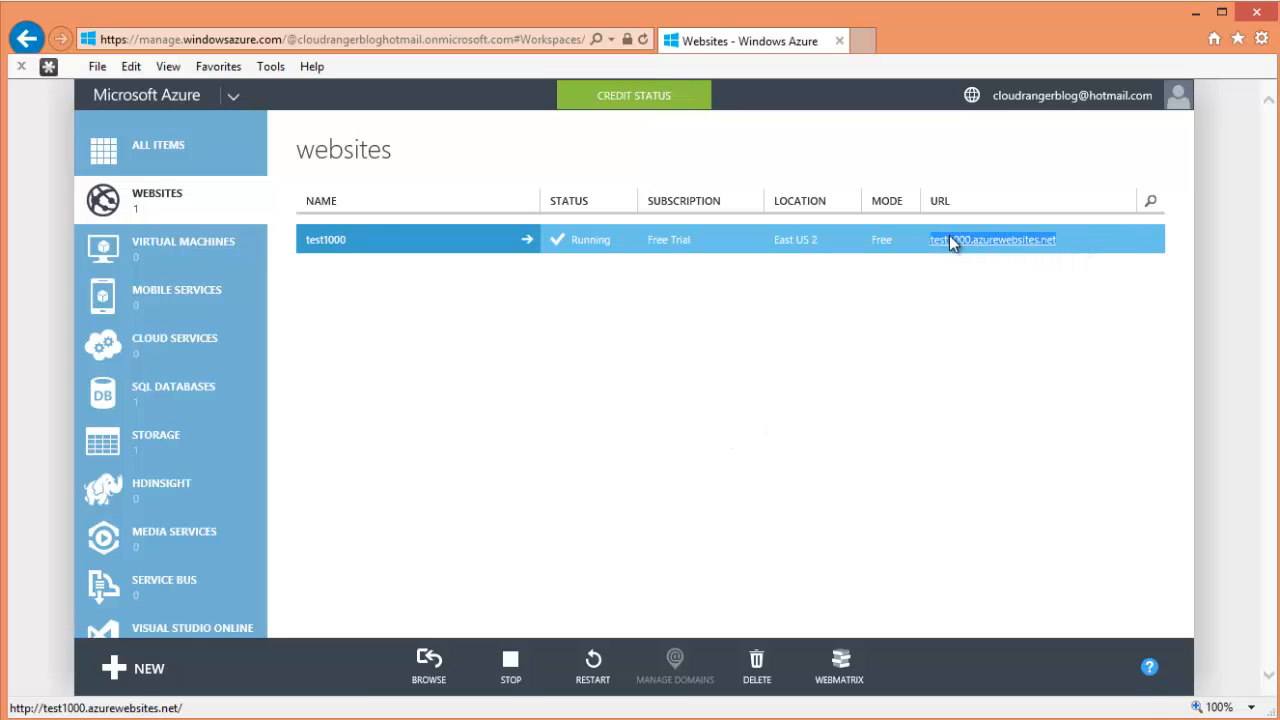
right_click(949, 238)
click(1000, 389)
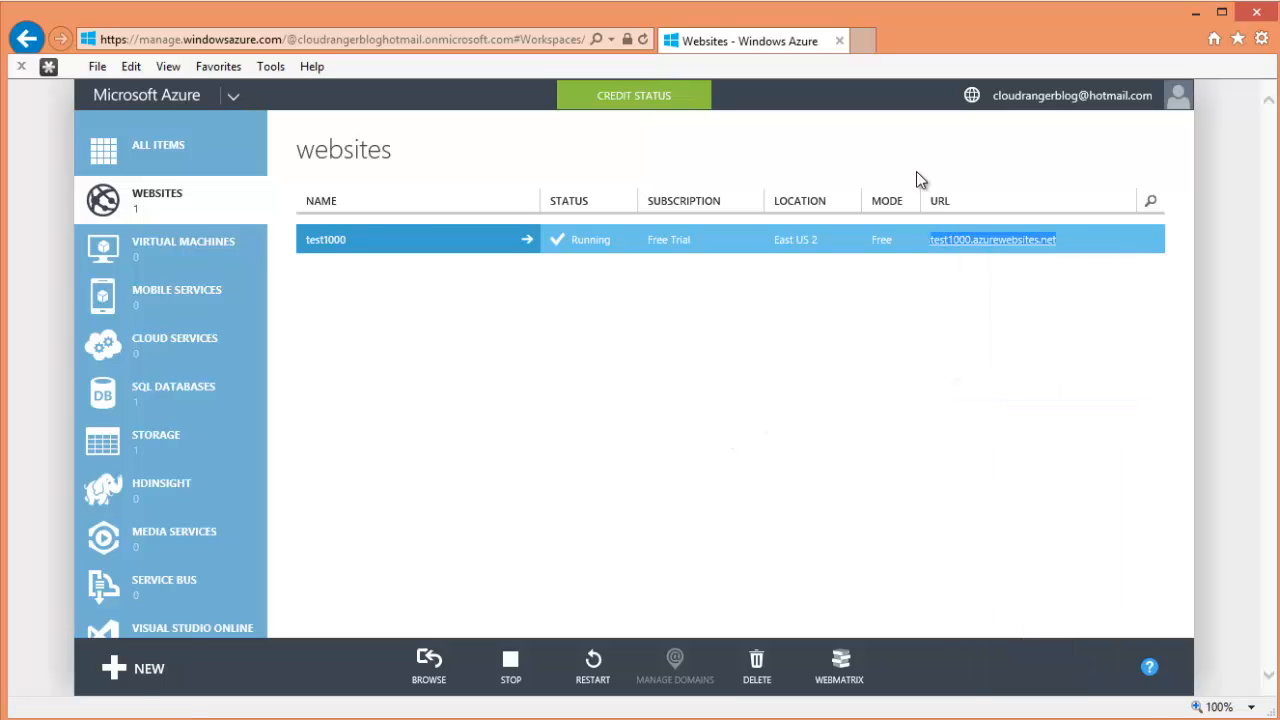
click(866, 45)
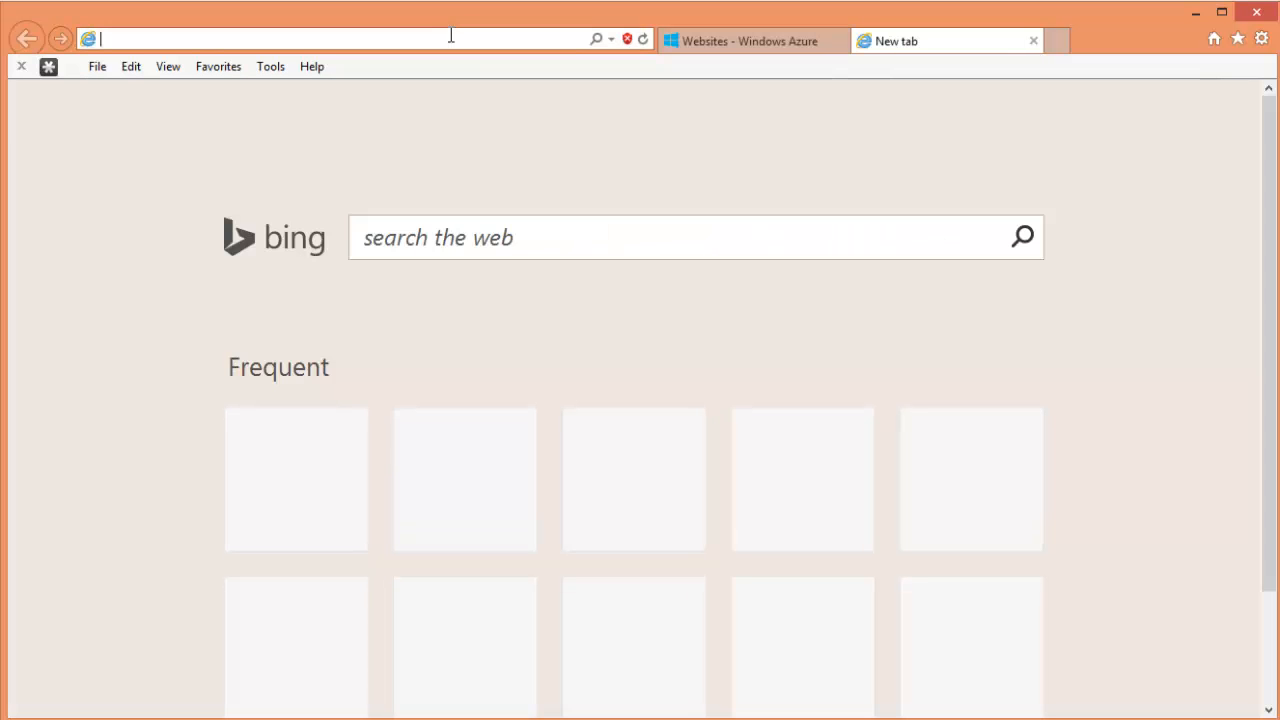
text(http://)
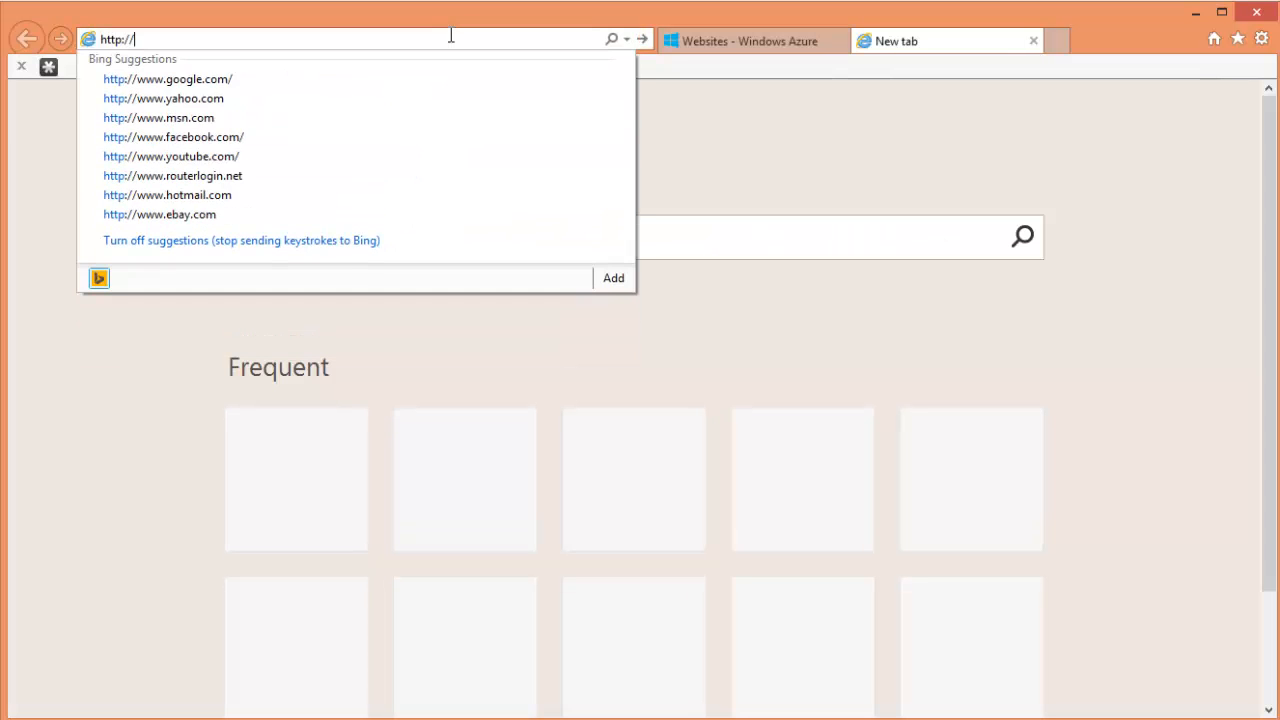
key(ctrl+v)
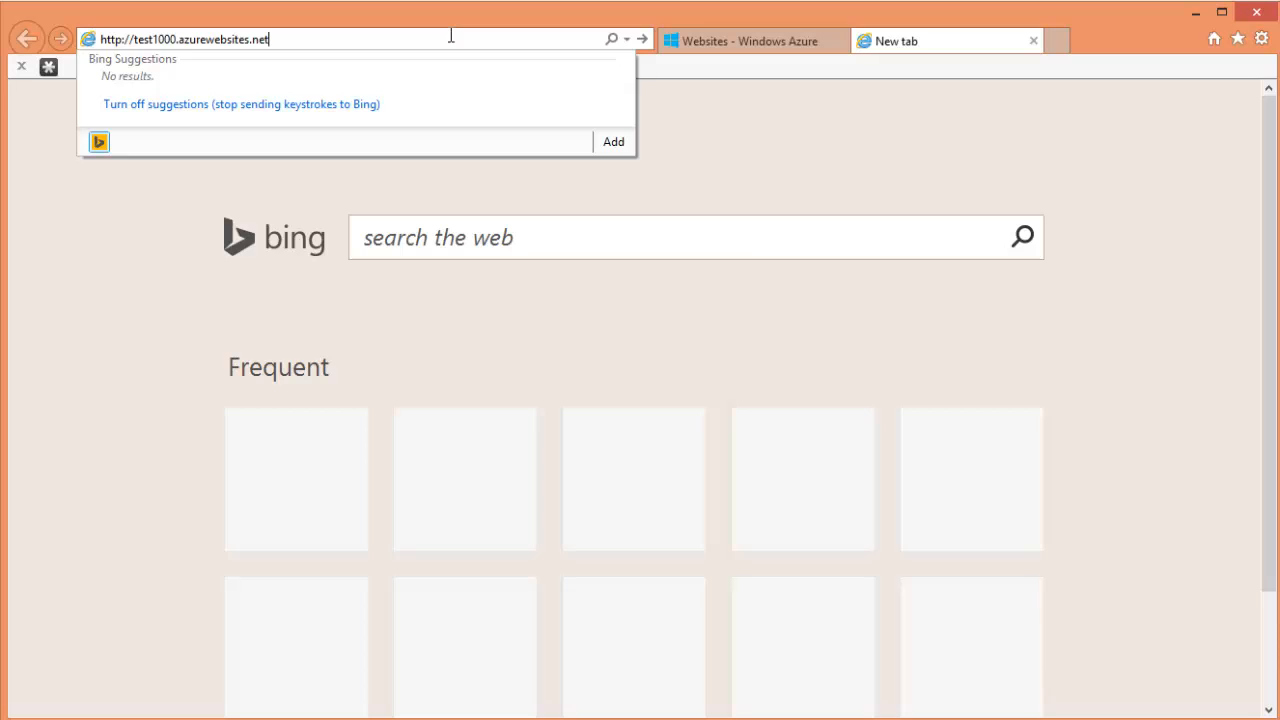
key(Return)
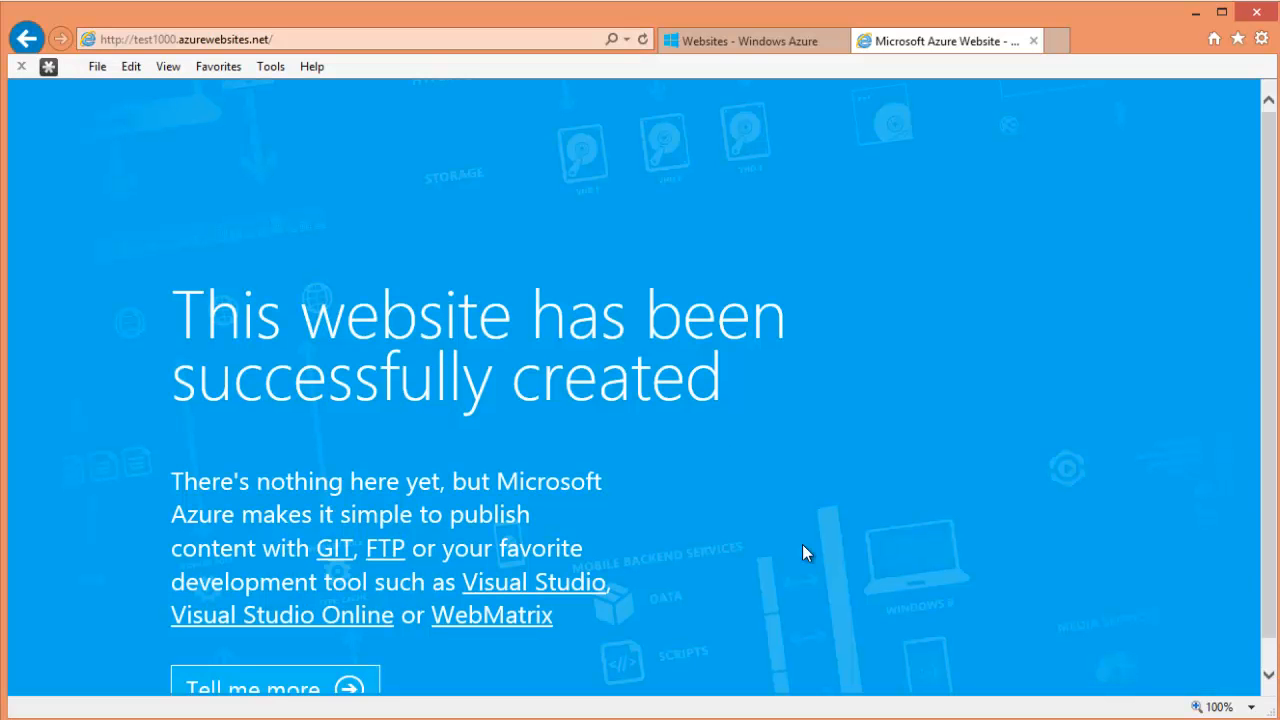
scroll(802, 544, down, 1)
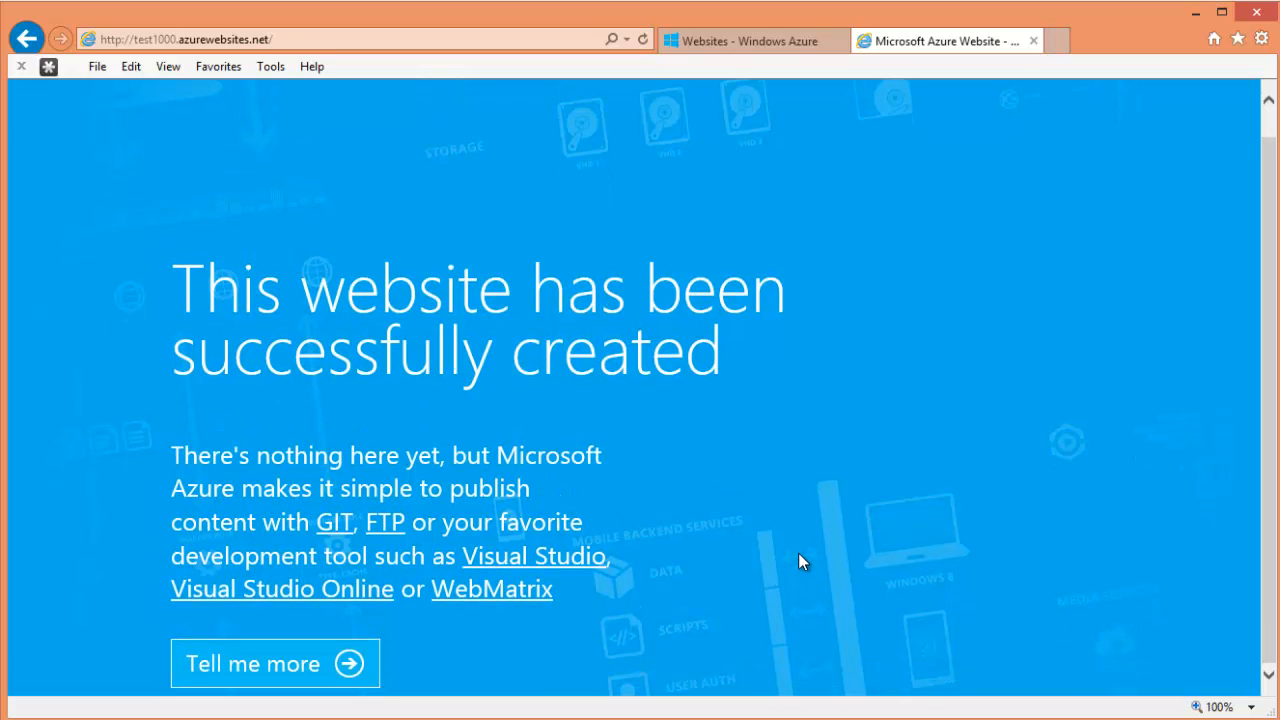
scroll(801, 554, up, 1)
click(293, 37)
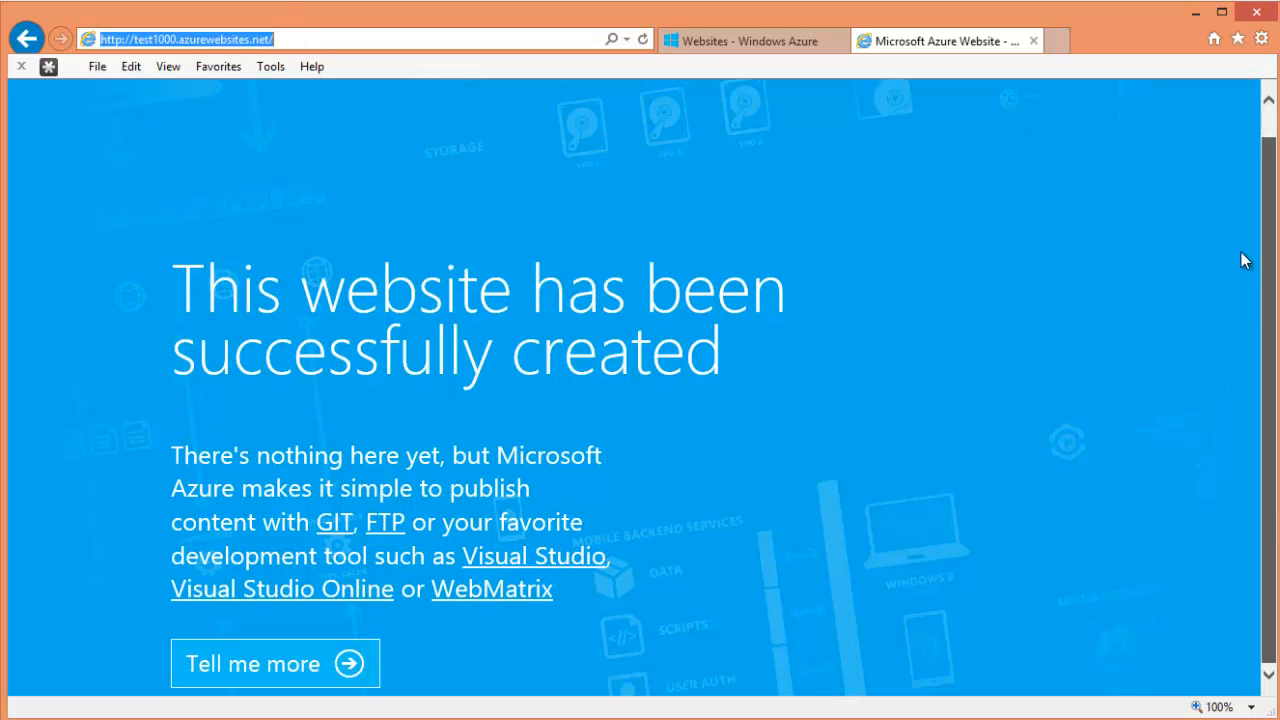
mouse_move(179, 40)
mouse_down()
mouse_move(136, 40)
mouse_move(176, 40)
mouse_up()
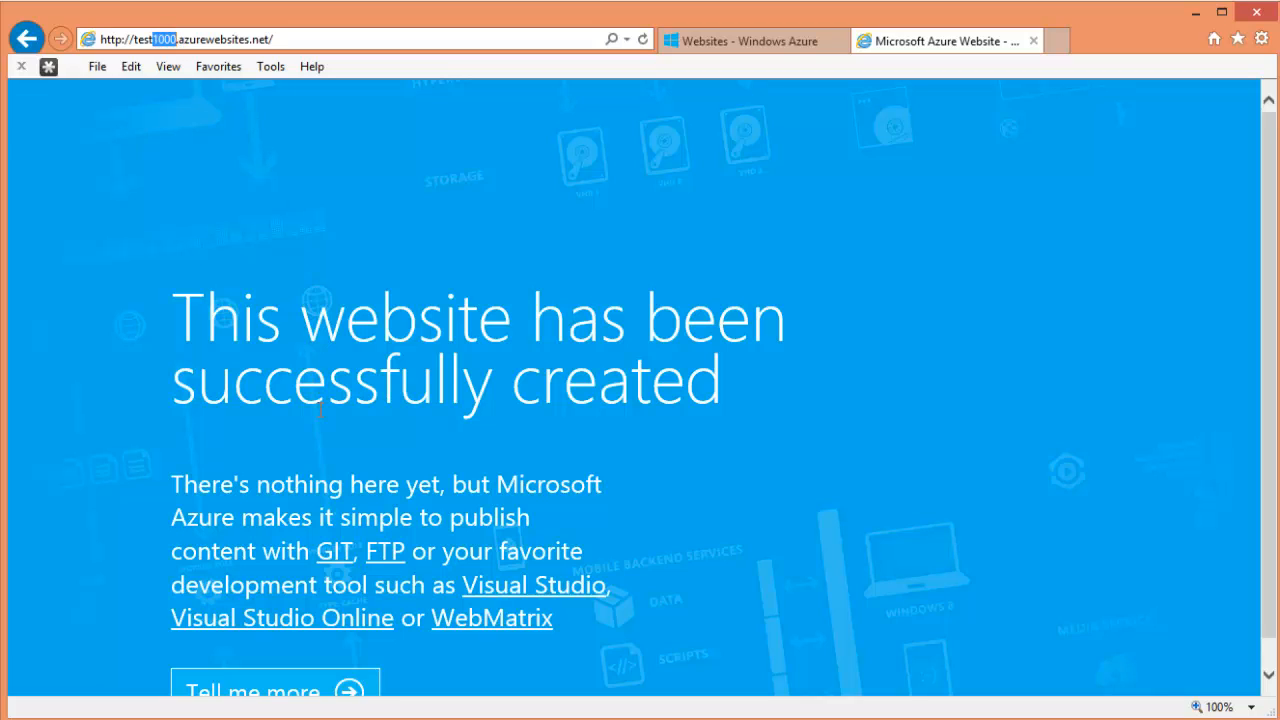
text(1234)
key(Return)
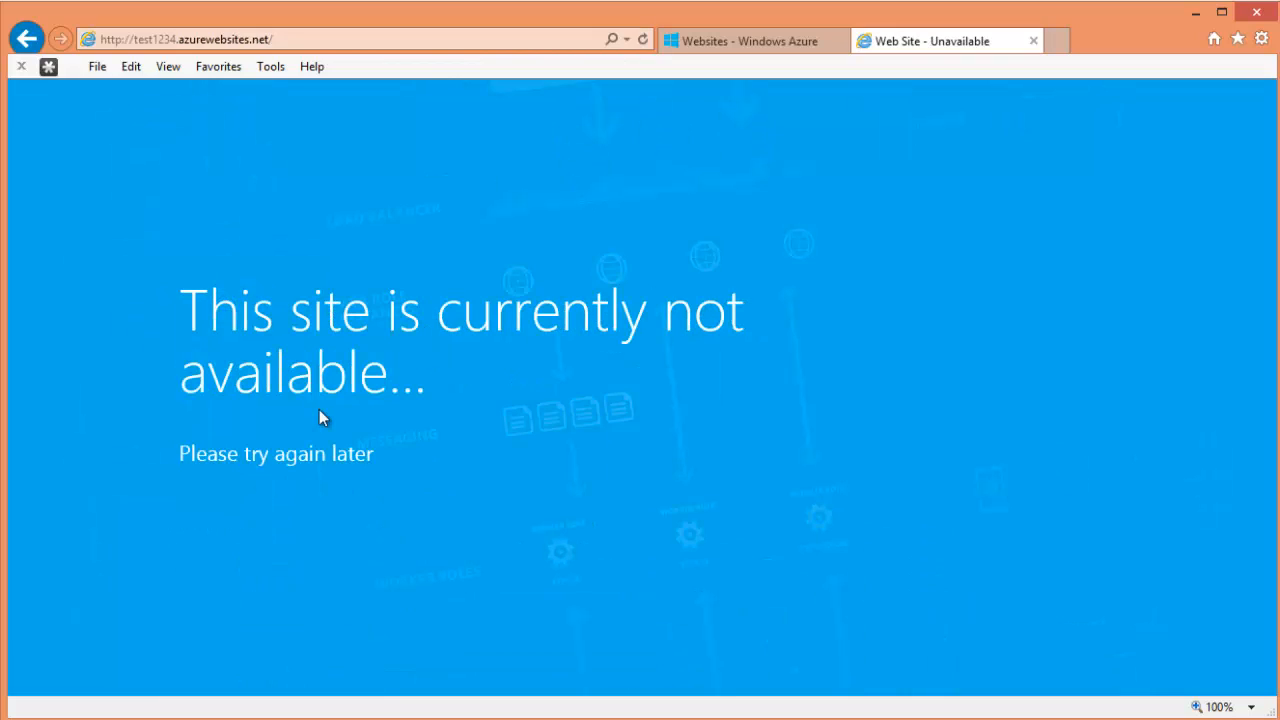
click(151, 40)
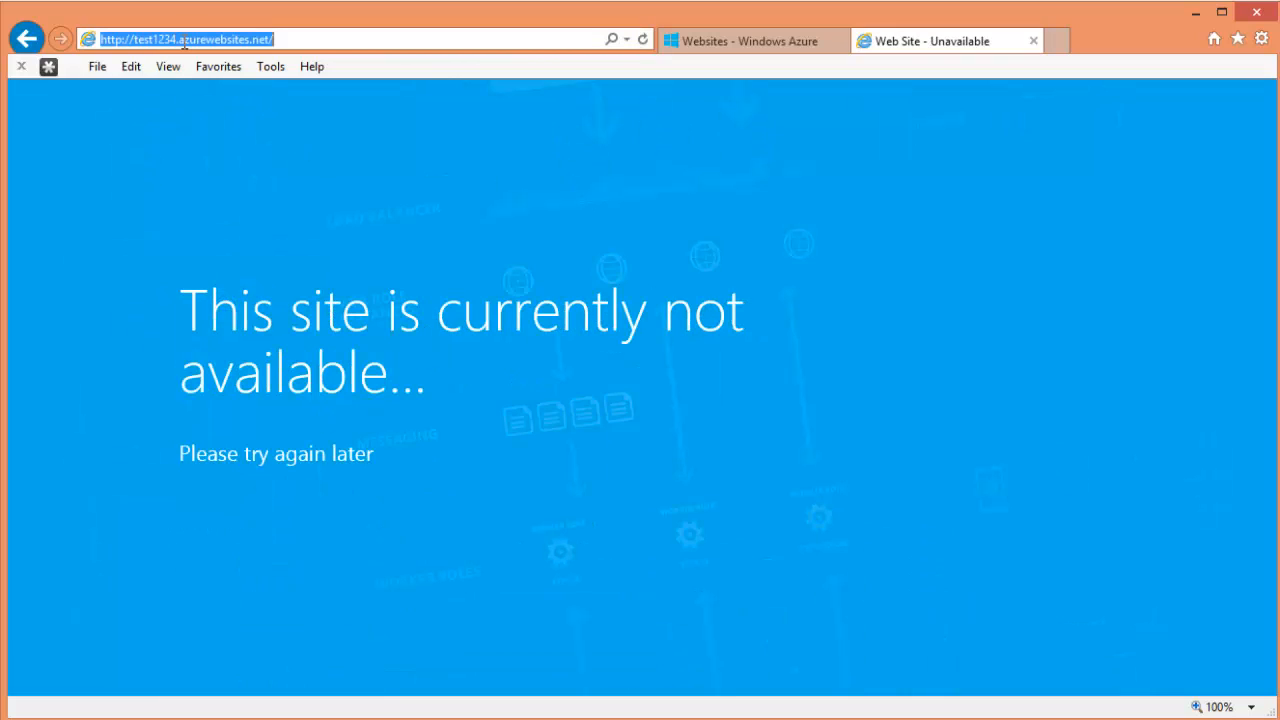
click(176, 40)
text(5)
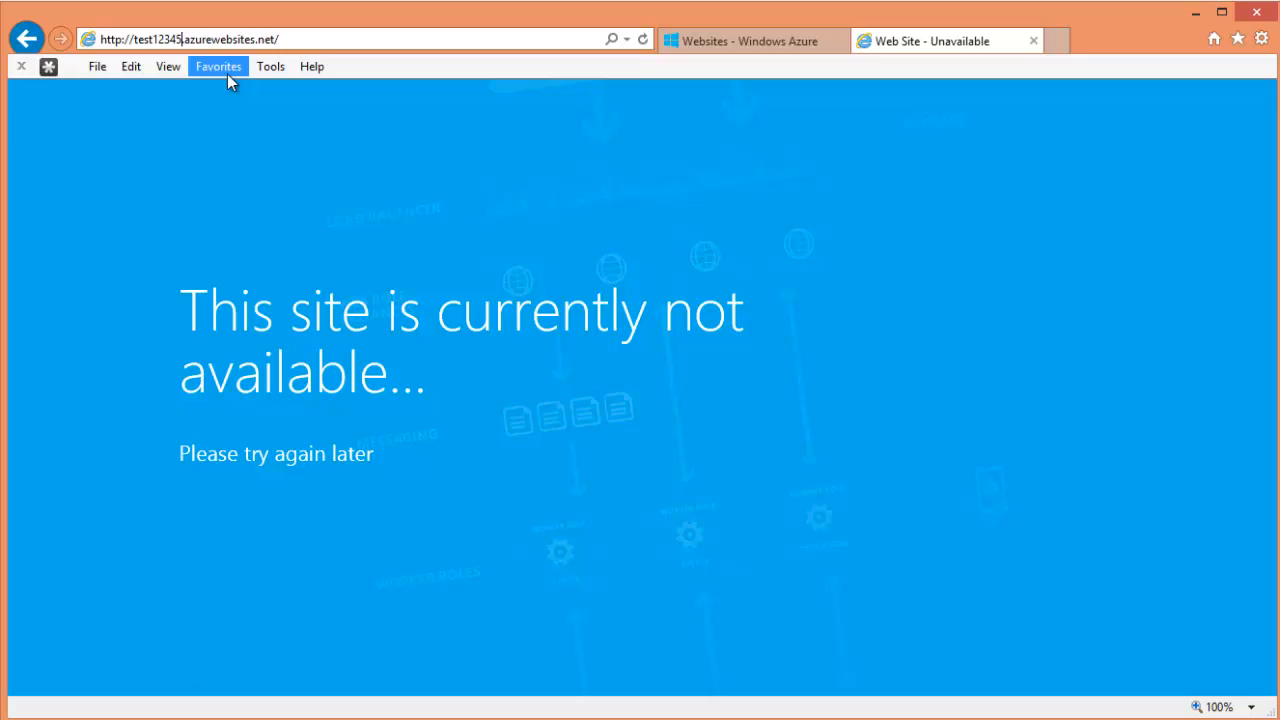
key(Return)
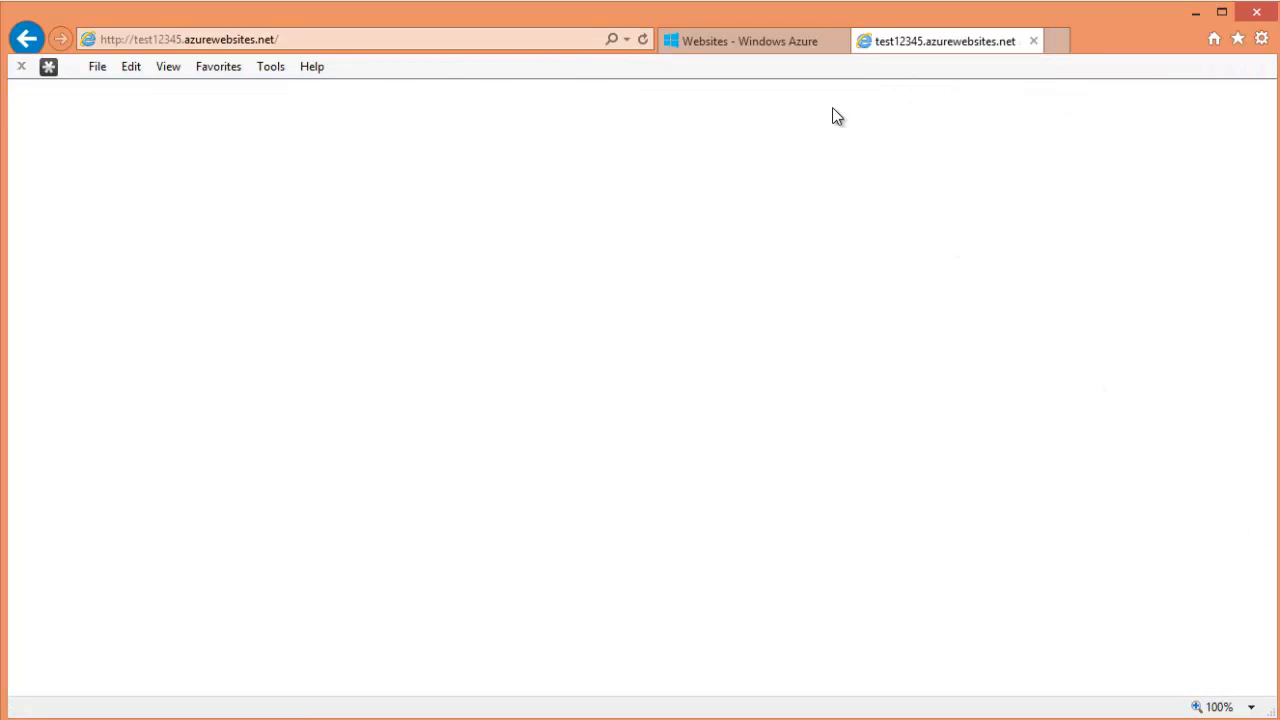
click(627, 40)
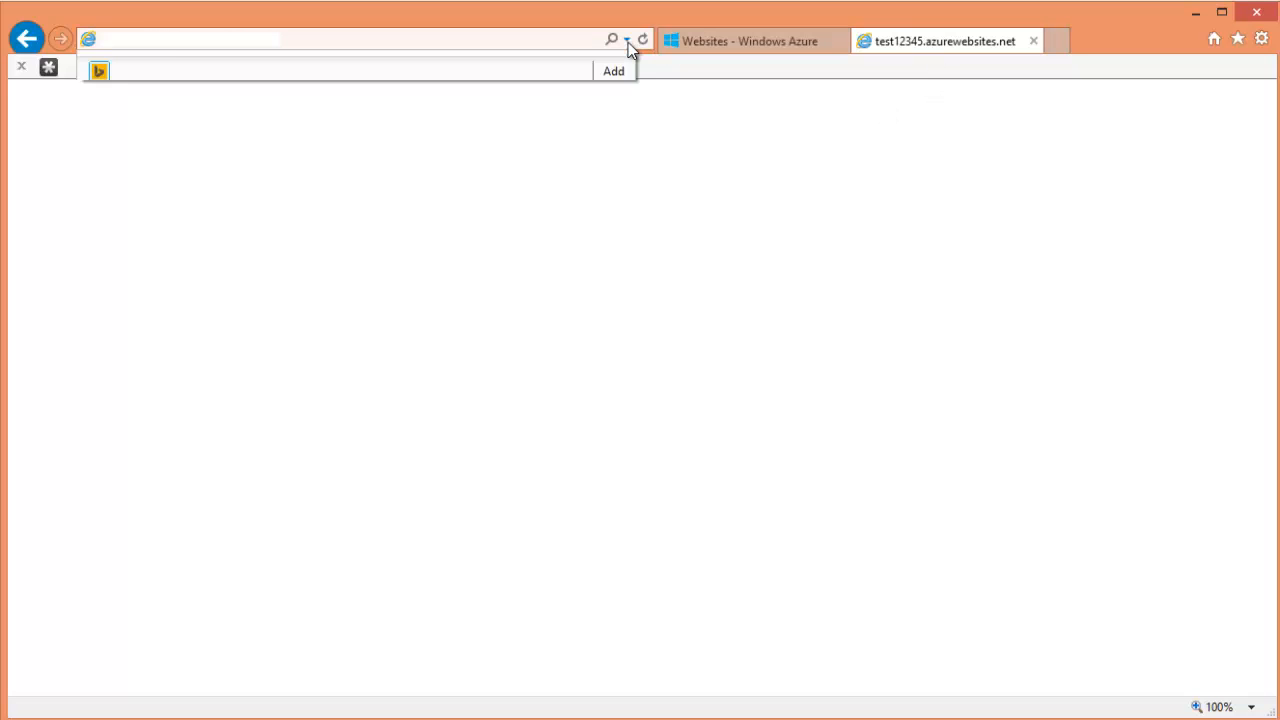
click(148, 102)
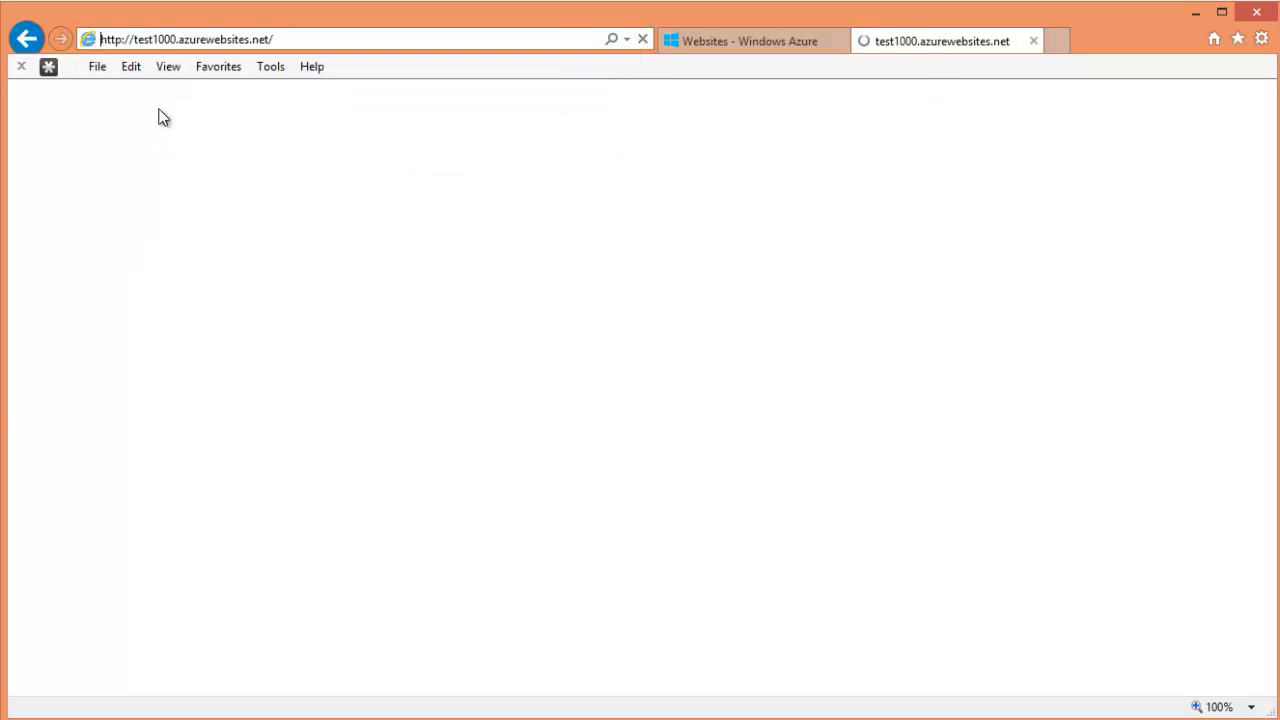
double_click(176, 42)
click(171, 39)
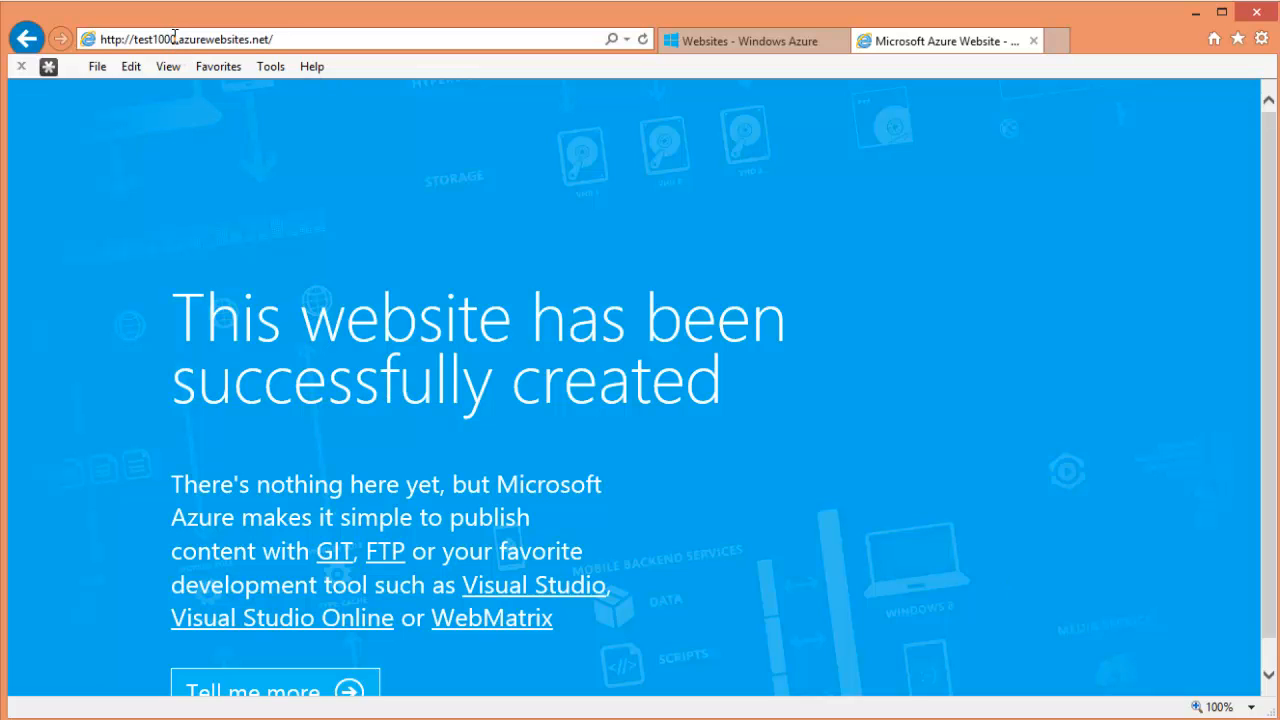
drag(176, 38, 152, 37)
- Close the test1000 site tab and view the empty Virtual Machines page
click(1032, 41)
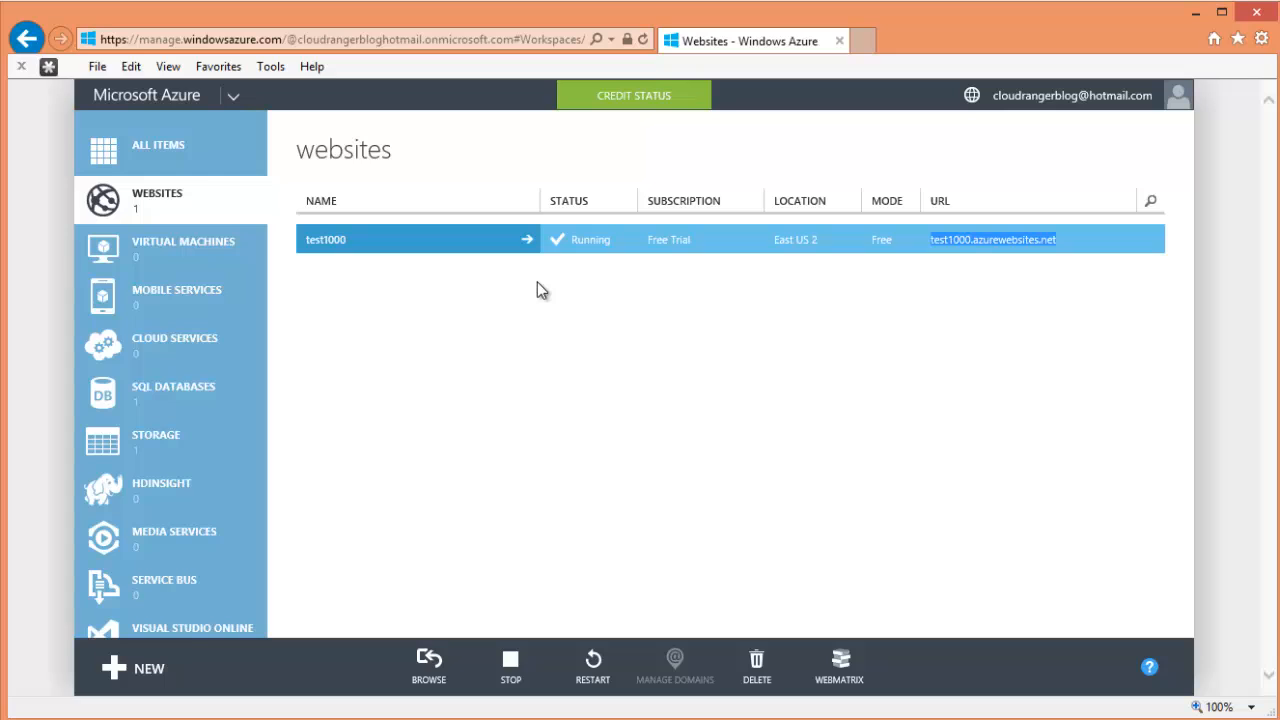
click(212, 272)
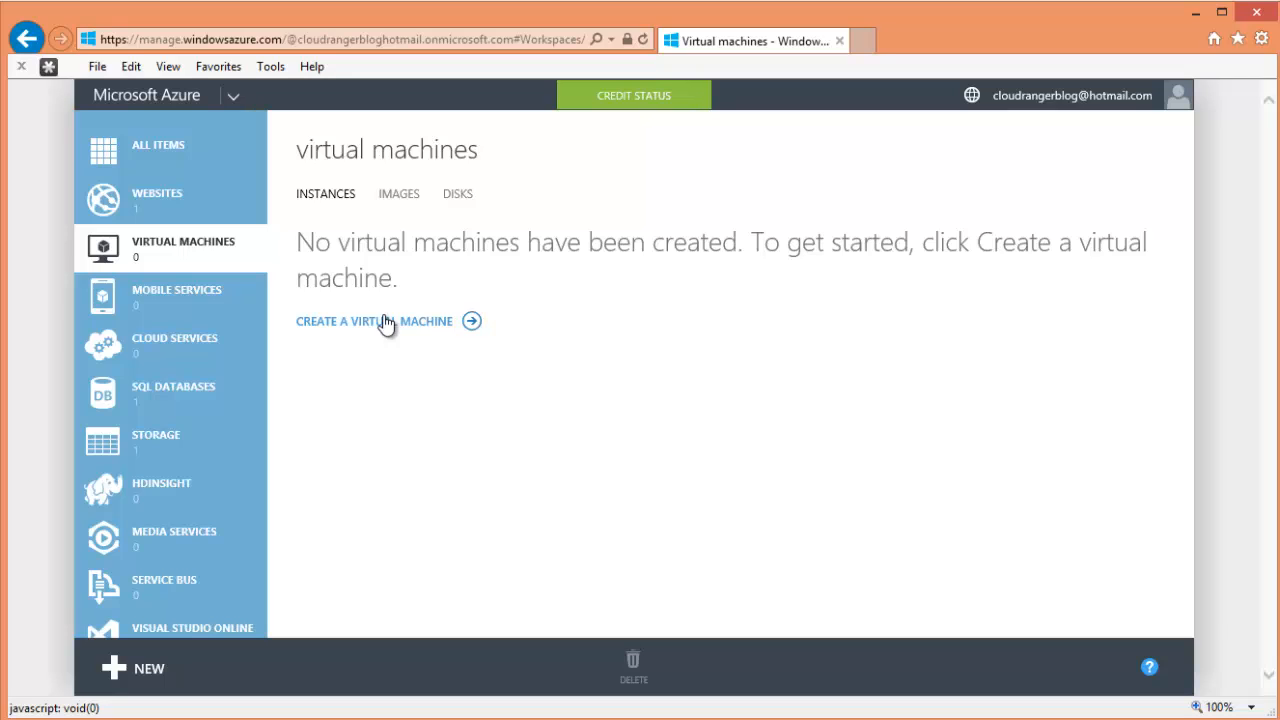
- Select test1000 under Websites, check SQL Databases, then return to the websites list
click(212, 214)
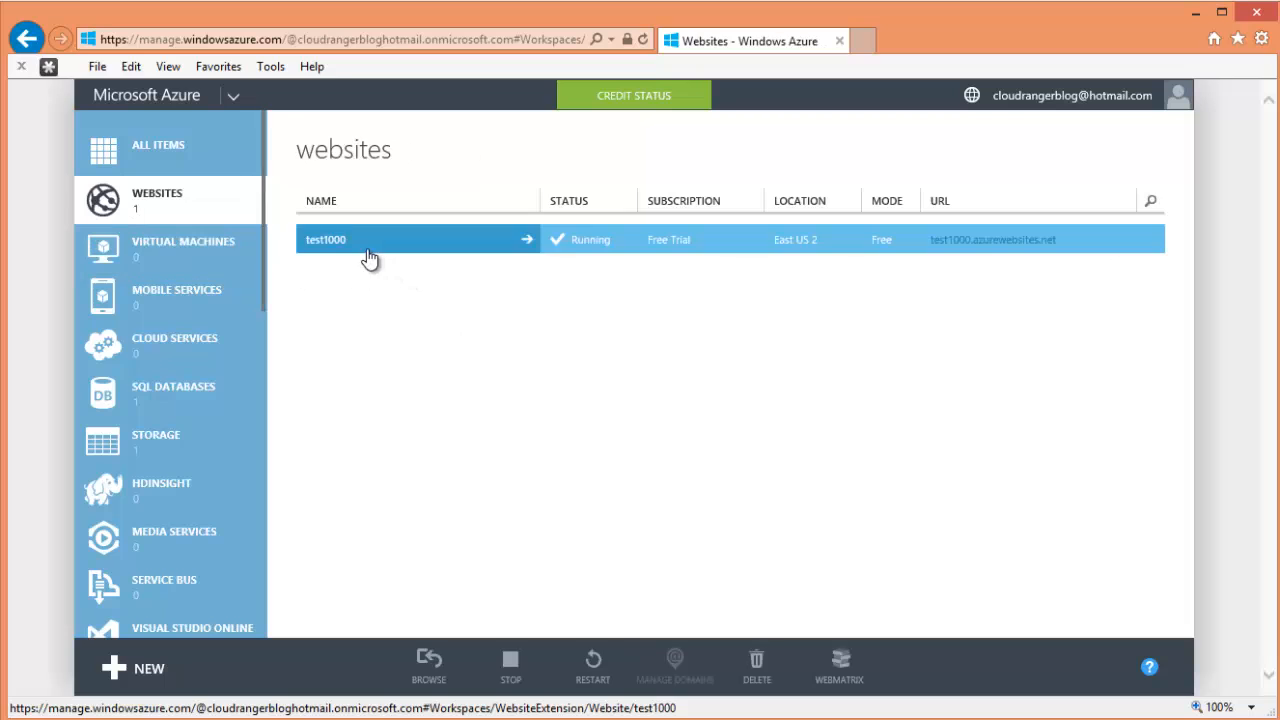
click(393, 260)
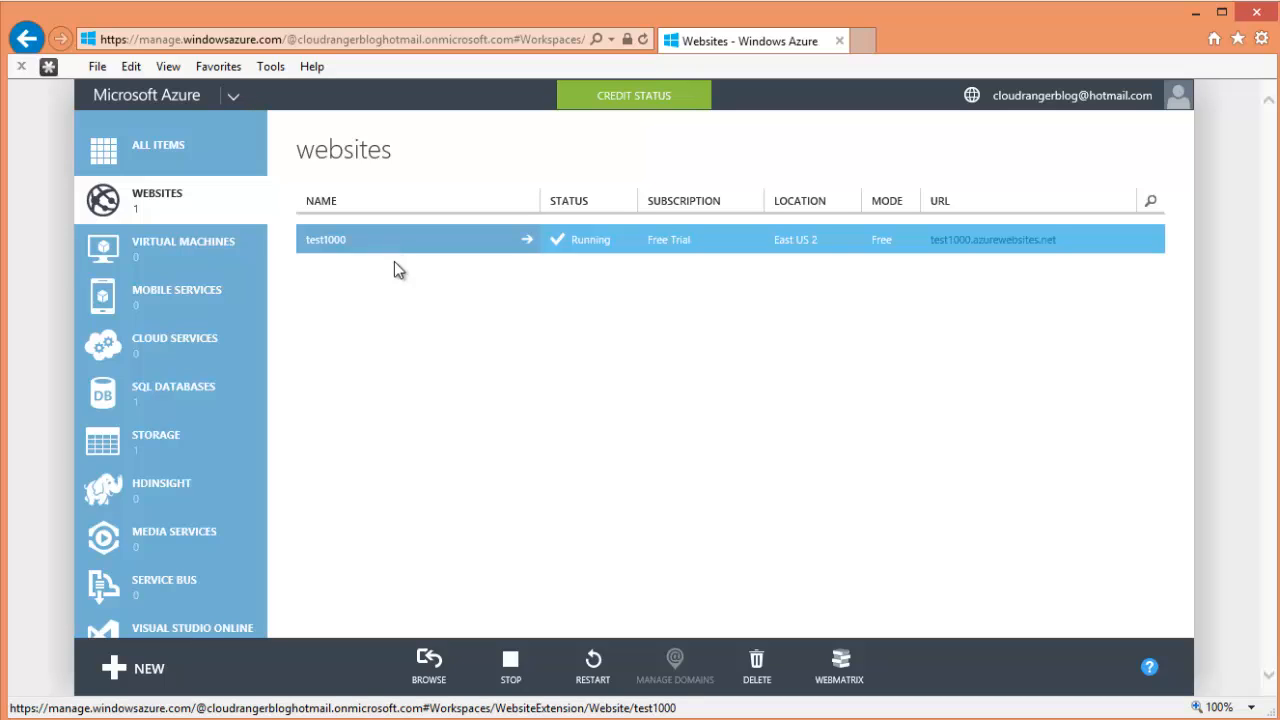
click(166, 412)
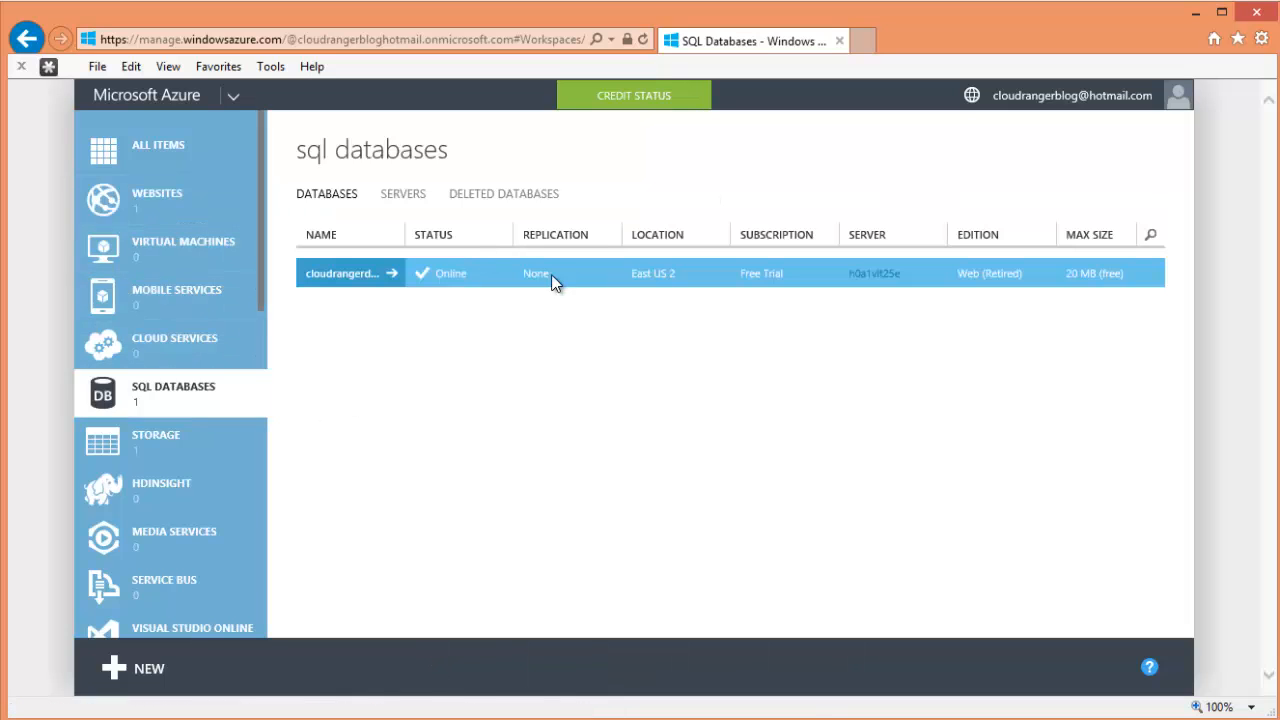
click(172, 203)
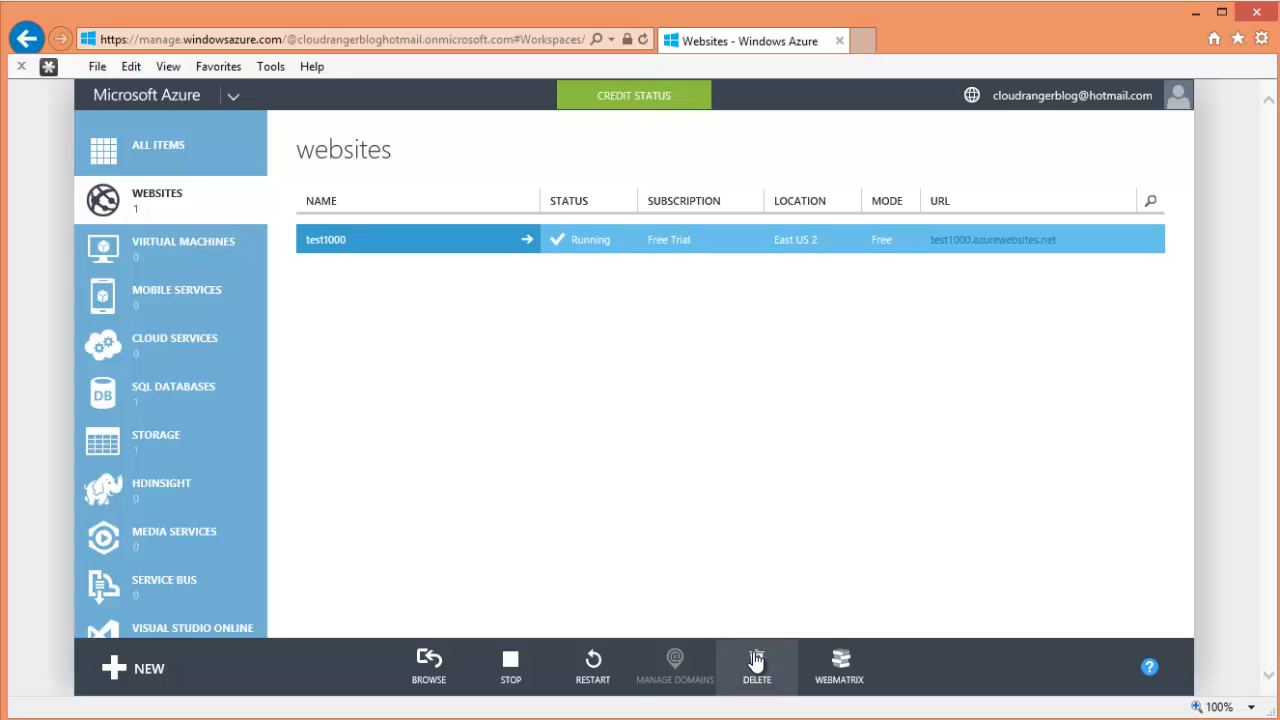
- Stop test1000, then delete it together with its linked SQL database
click(511, 664)
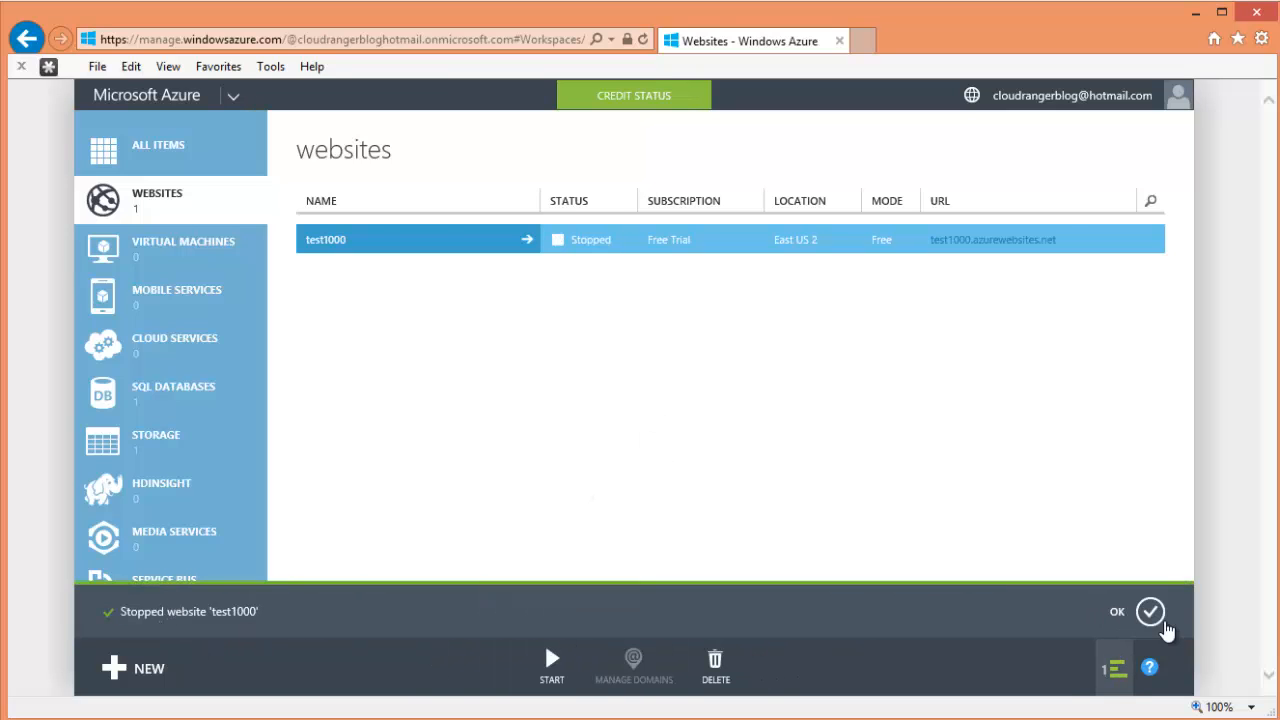
click(1148, 612)
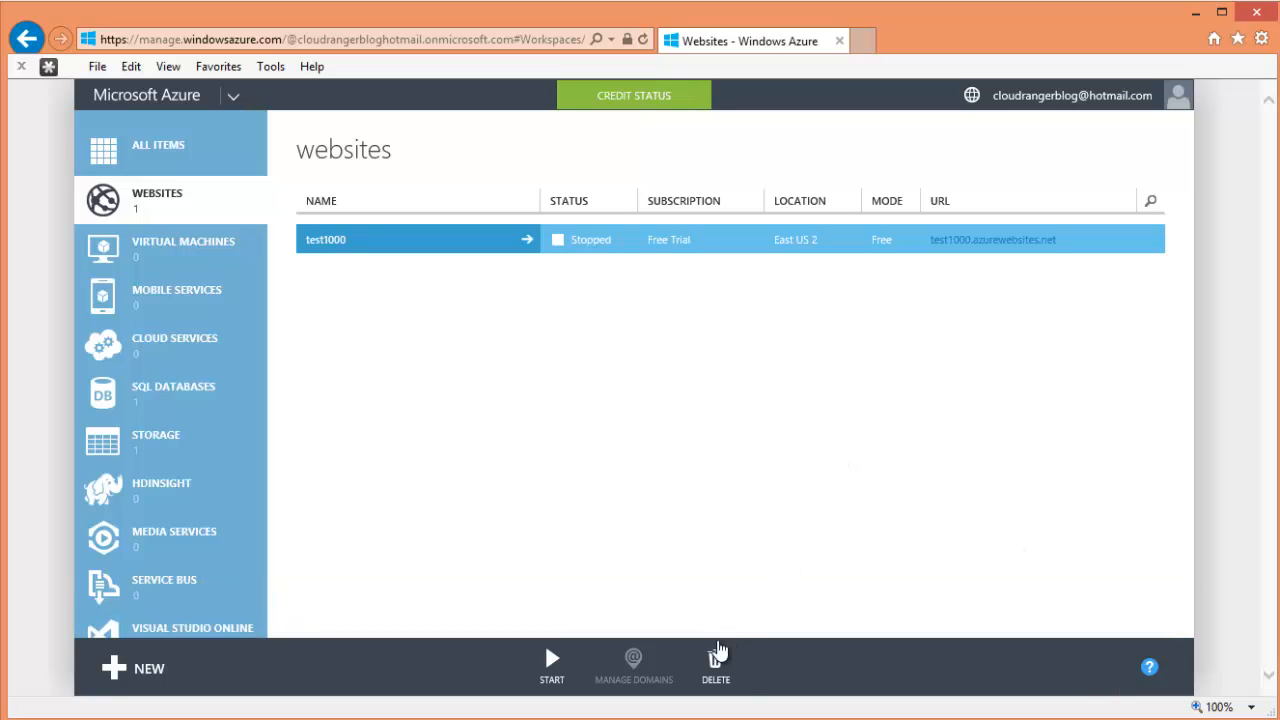
click(716, 656)
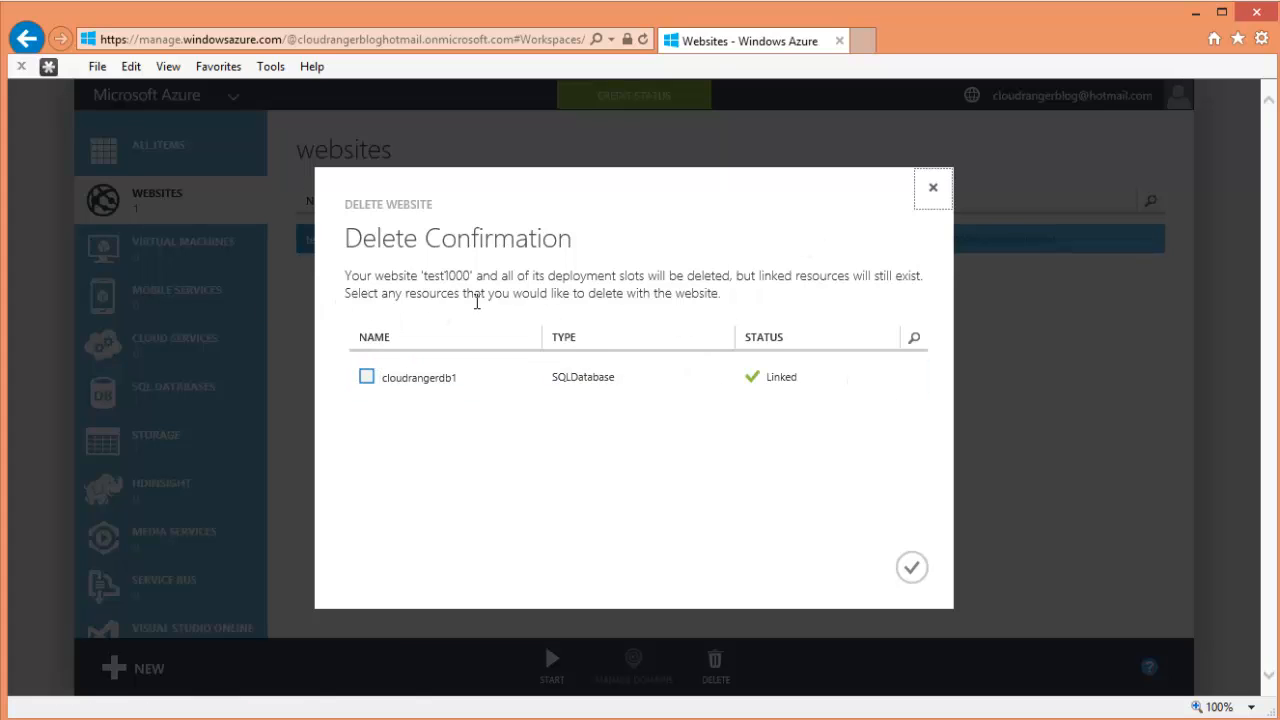
click(367, 378)
click(912, 570)
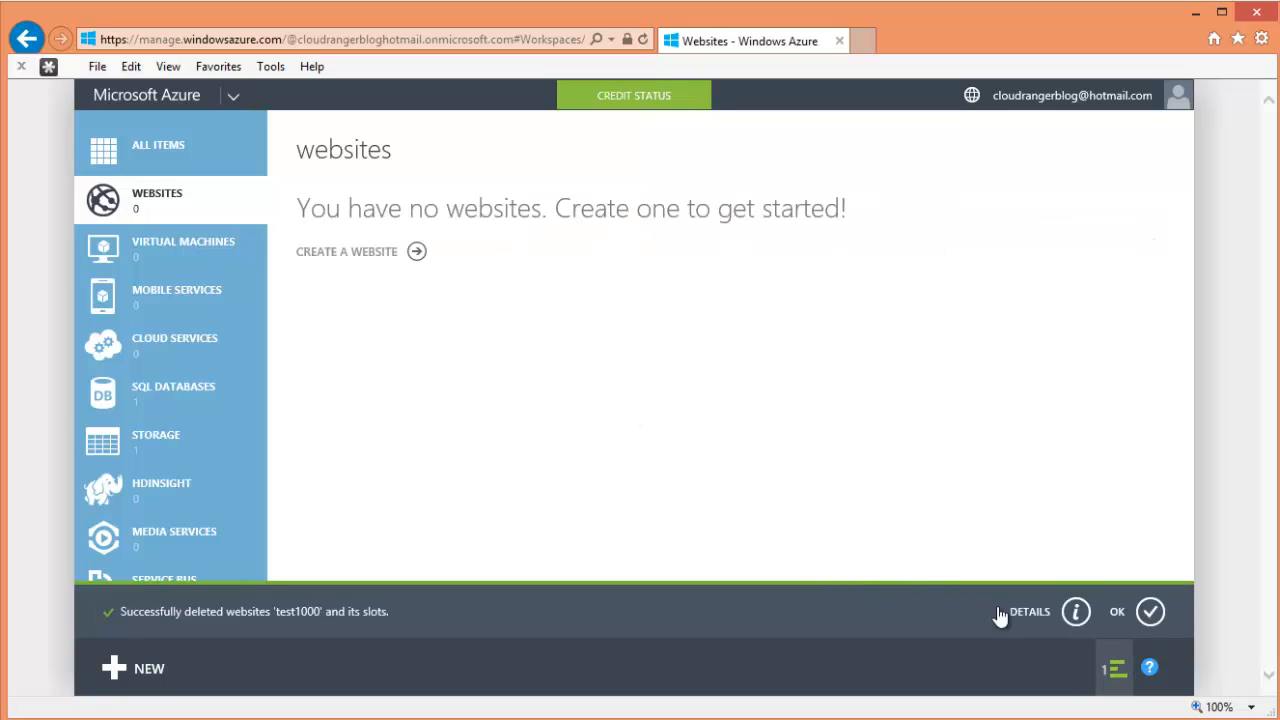
- Review the deletion details confirming both the website and database were removed
click(1075, 611)
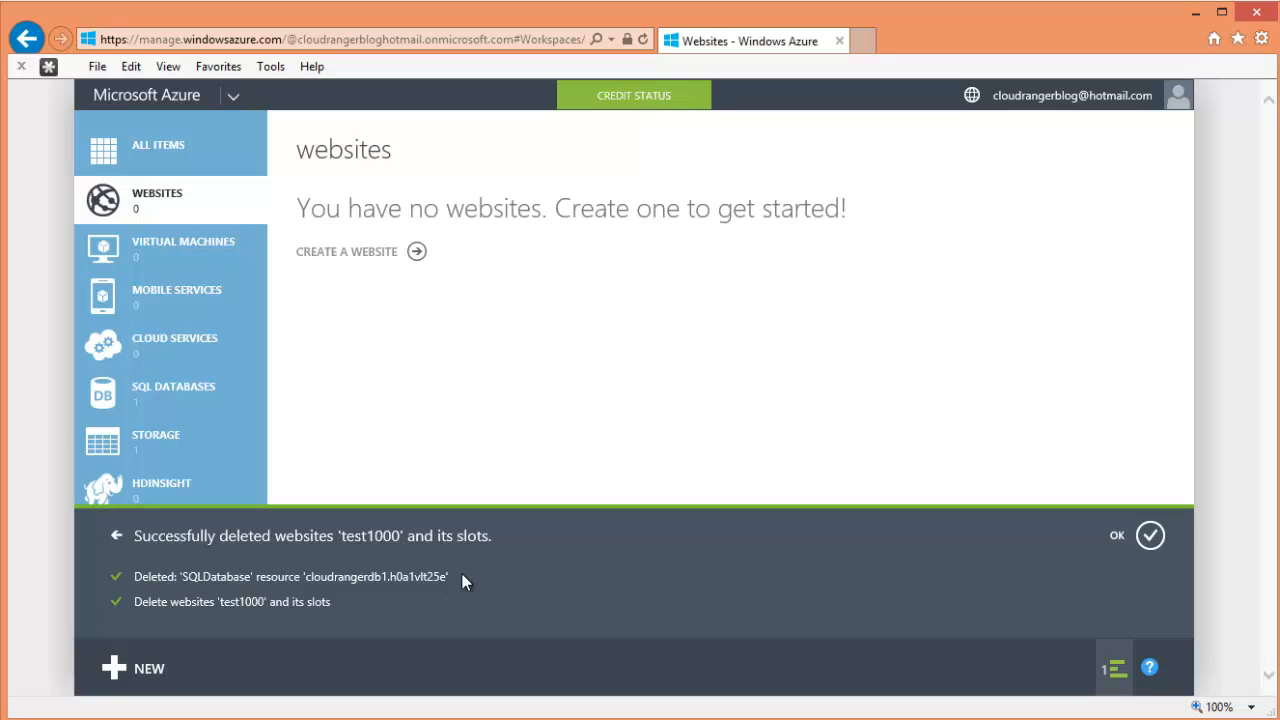
drag(463, 572, 315, 576)
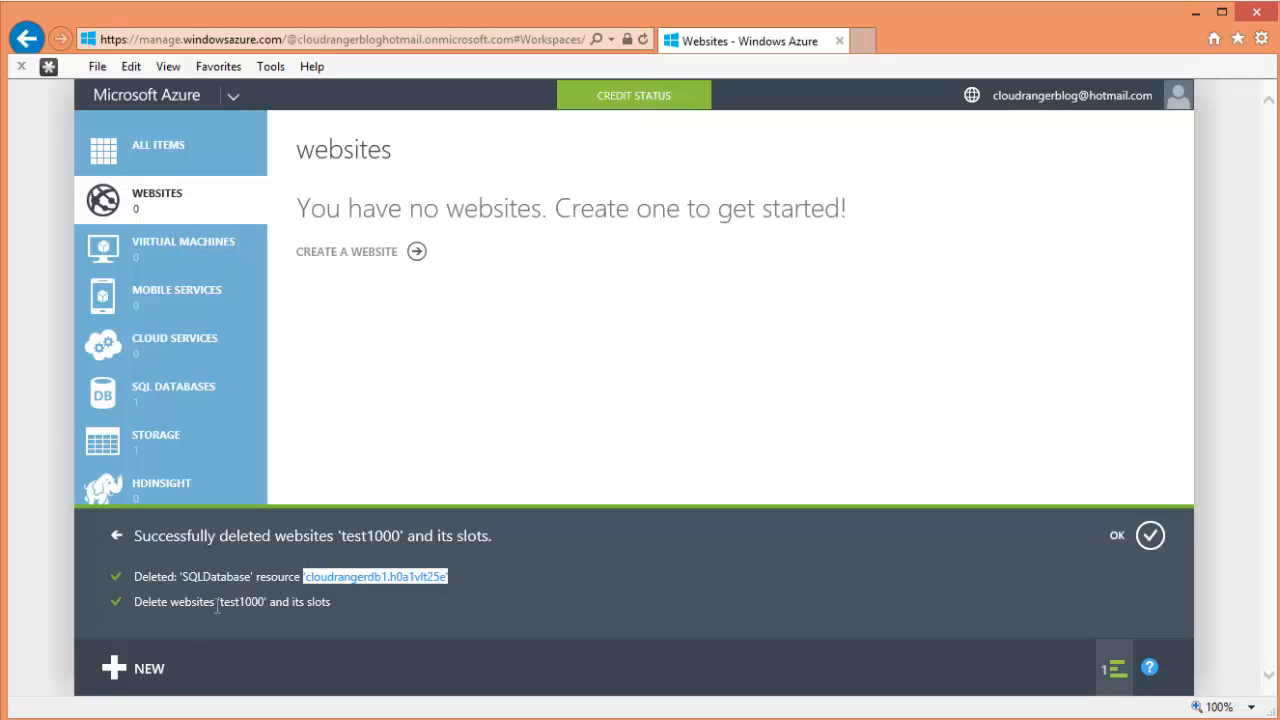
drag(168, 601, 404, 599)
click(404, 599)
click(1148, 535)
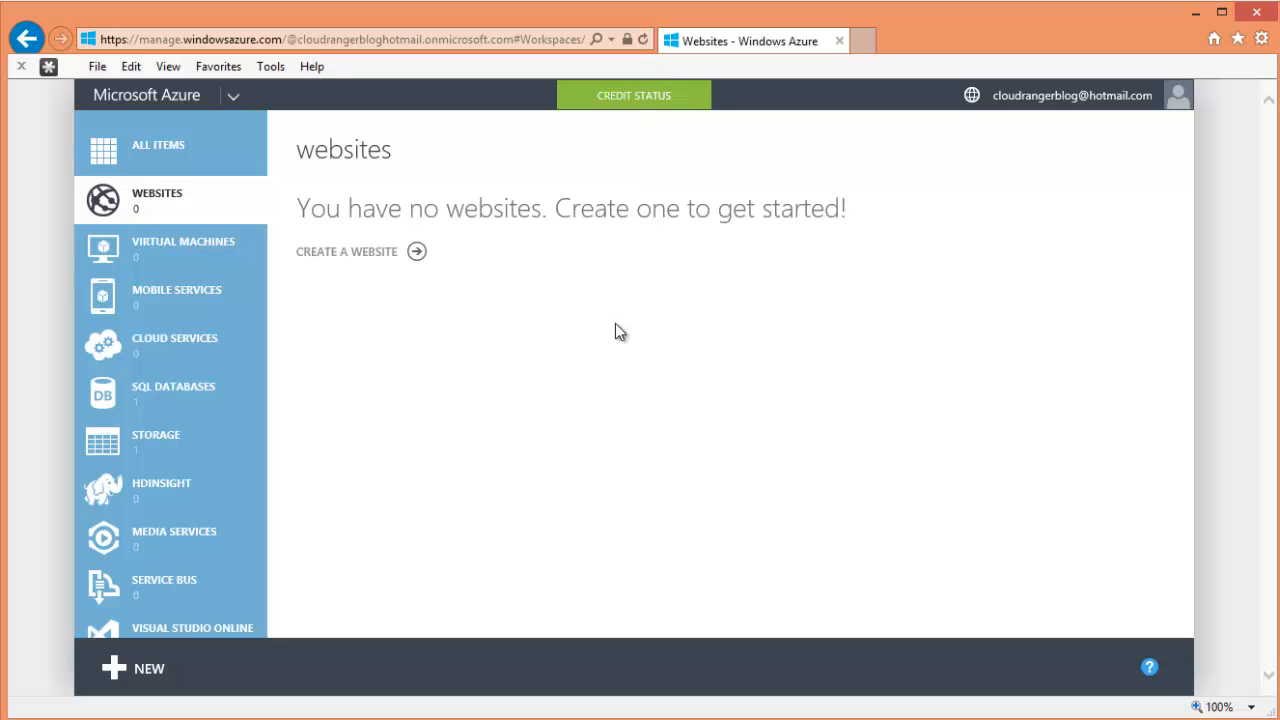
- In SQL Databases, retry deleting the linked database cloudrangerdb1
click(140, 395)
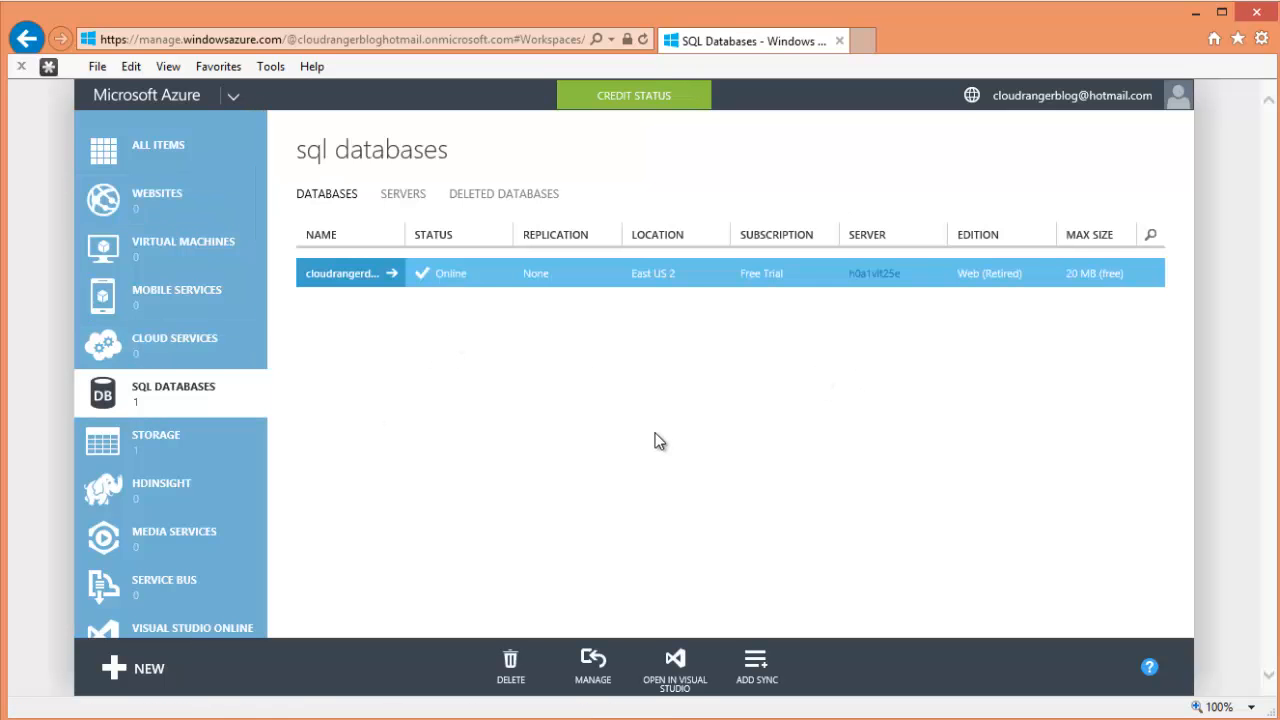
click(512, 658)
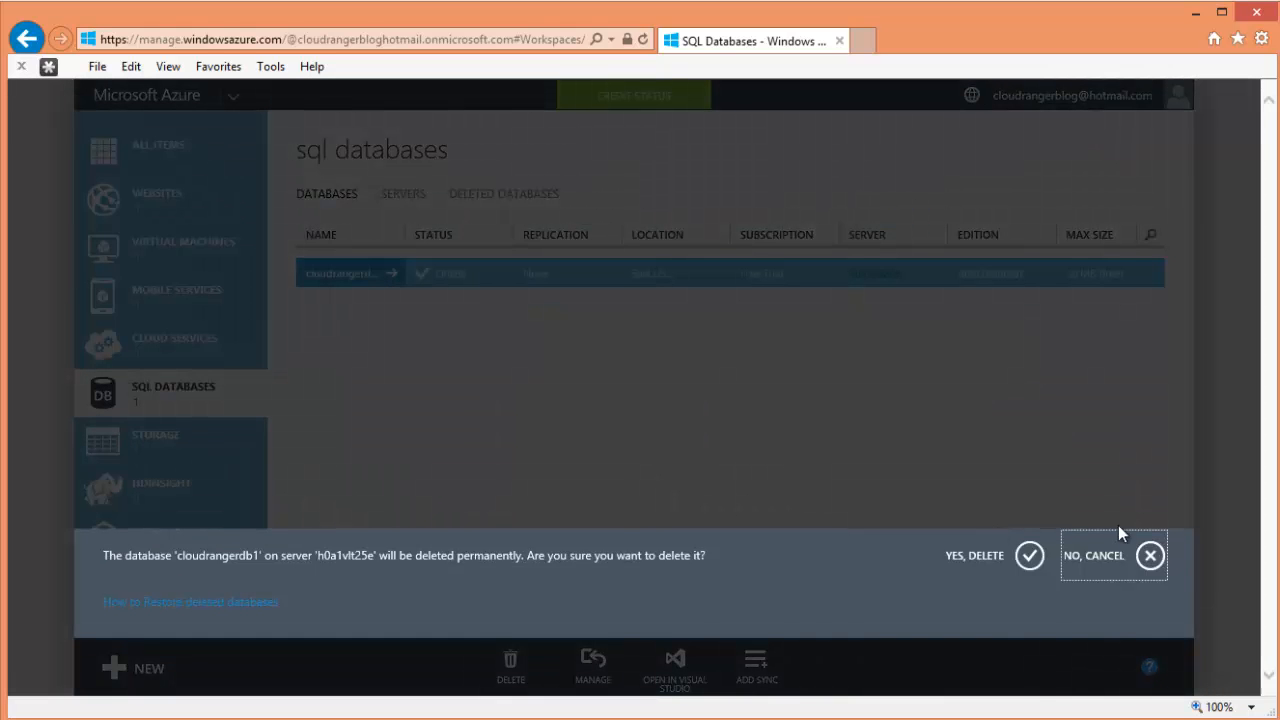
click(1029, 555)
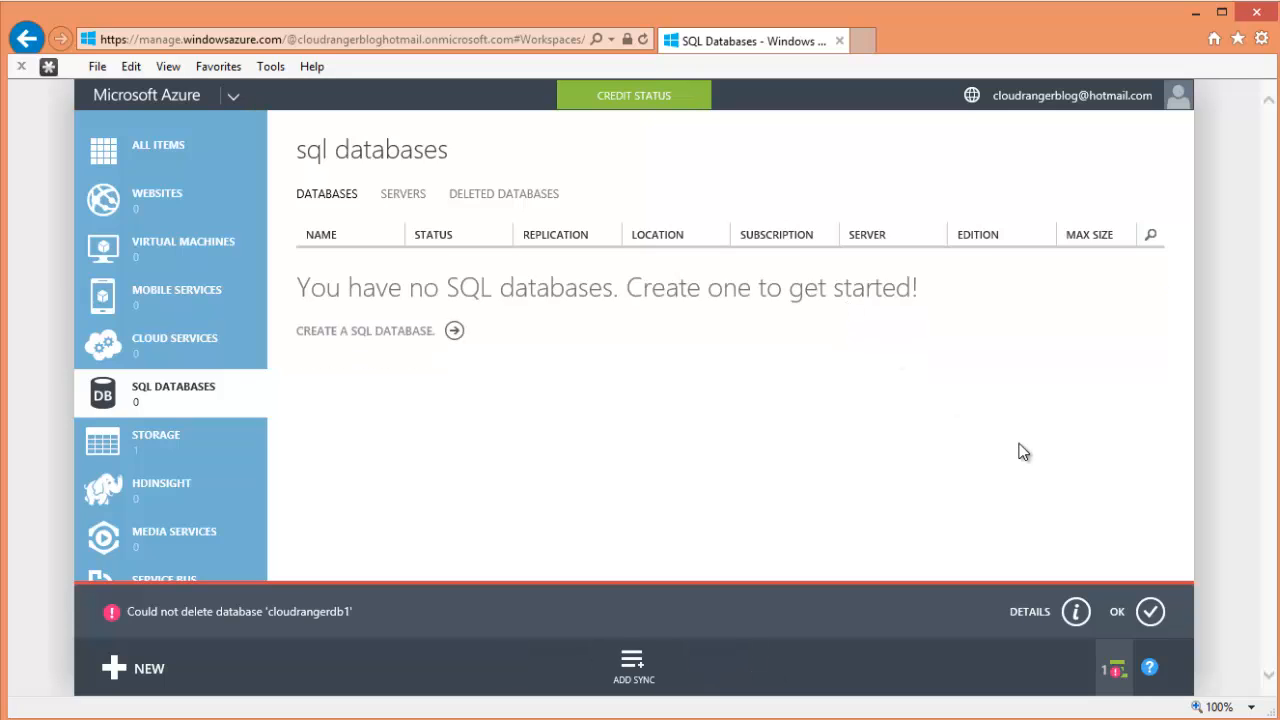
- Read the failure details showing cloudrangerdb1 no longer exists, then dismiss them
click(1077, 613)
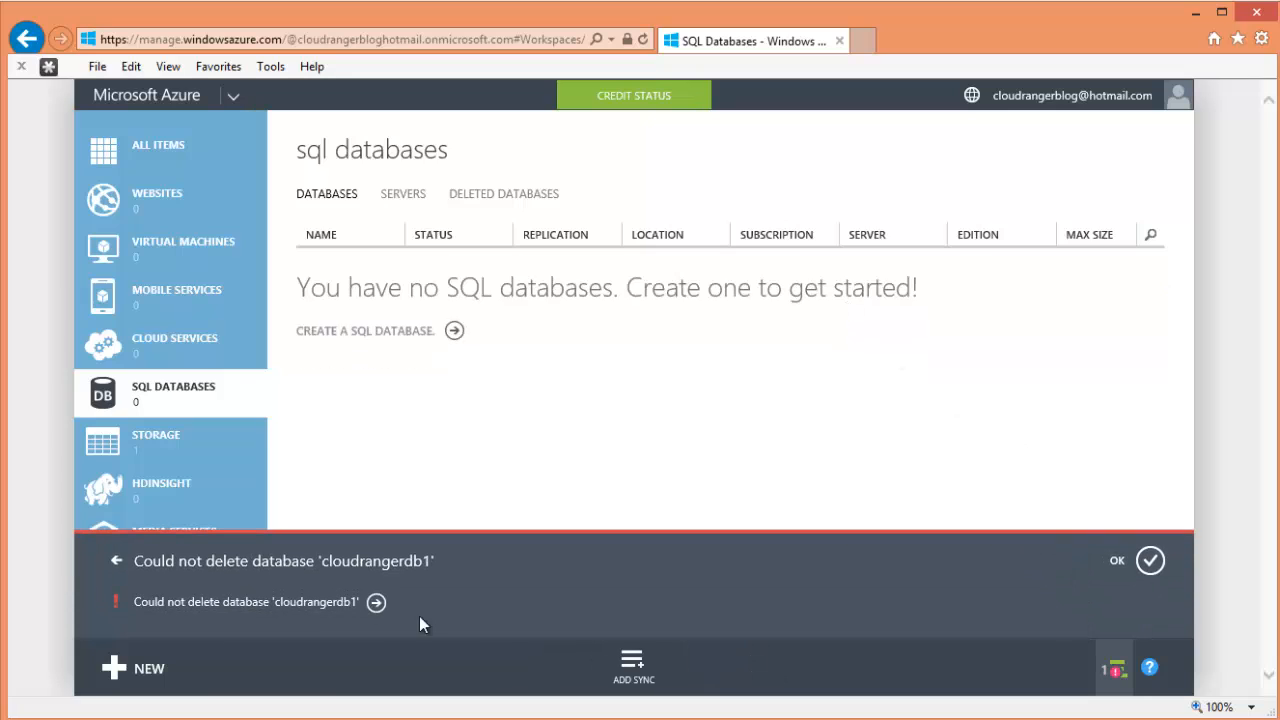
click(377, 602)
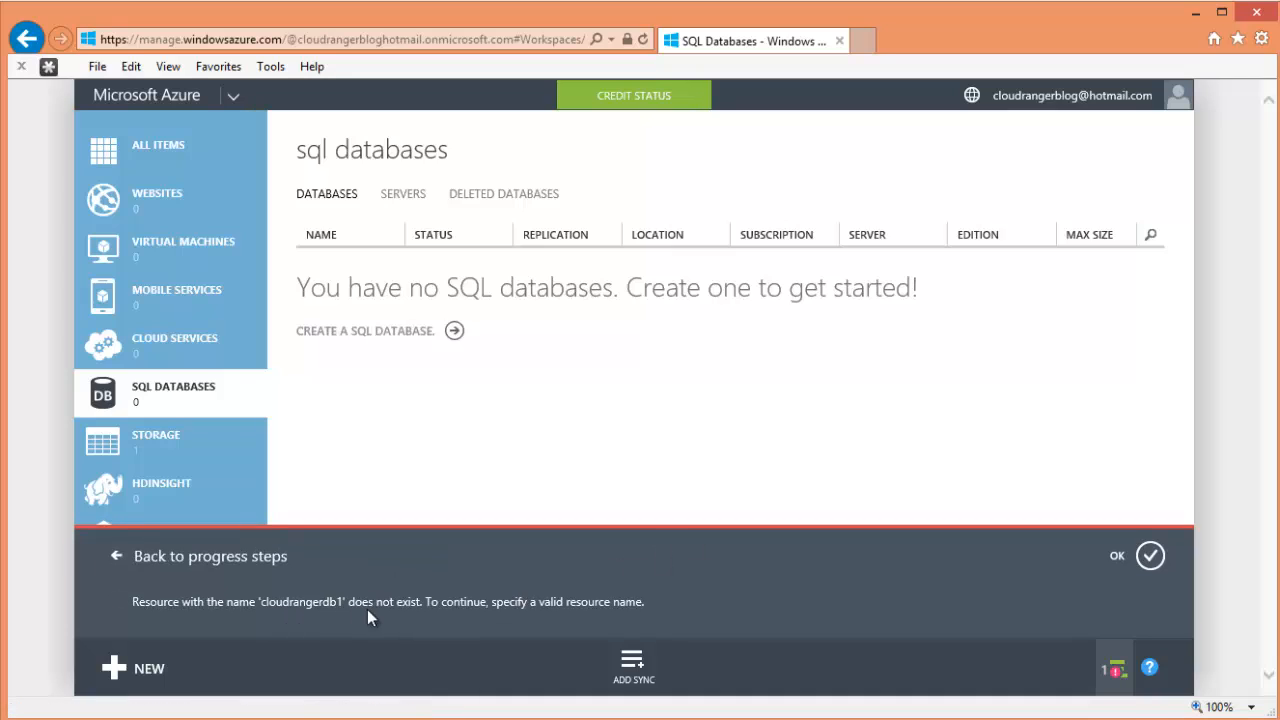
click(1145, 555)
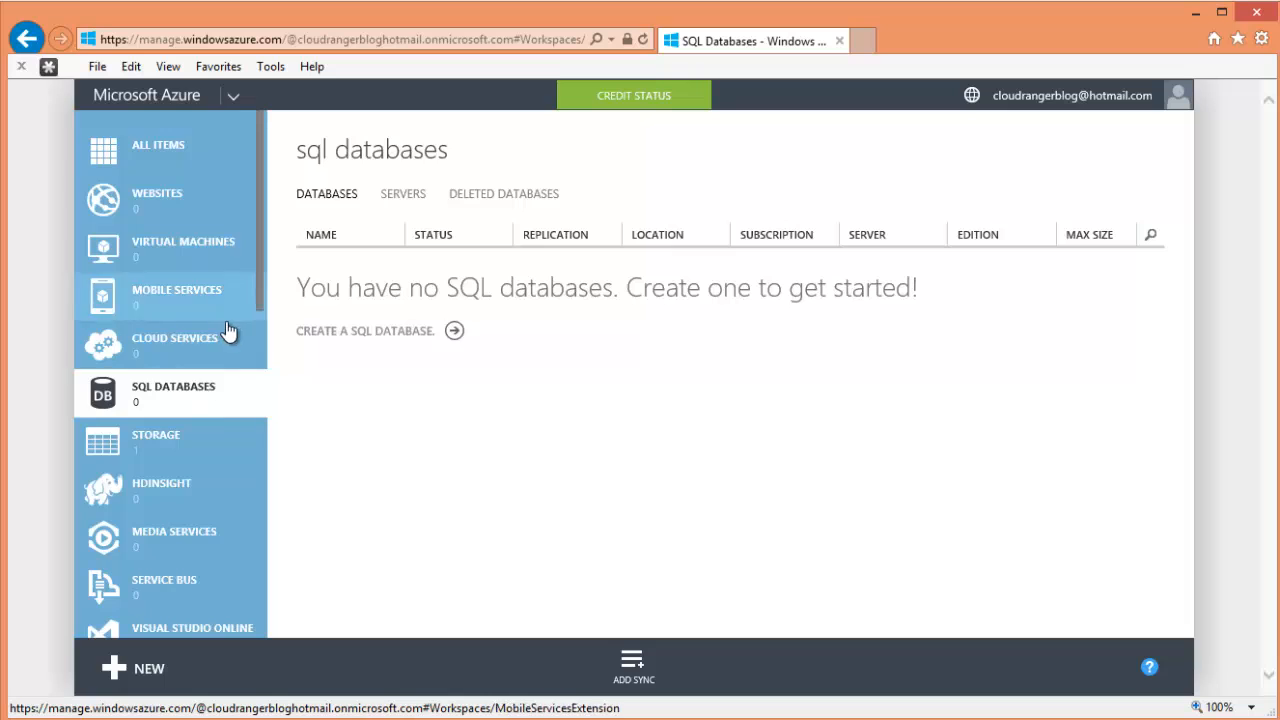
scroll(232, 335, down, 3)
scroll(230, 340, up, 3)
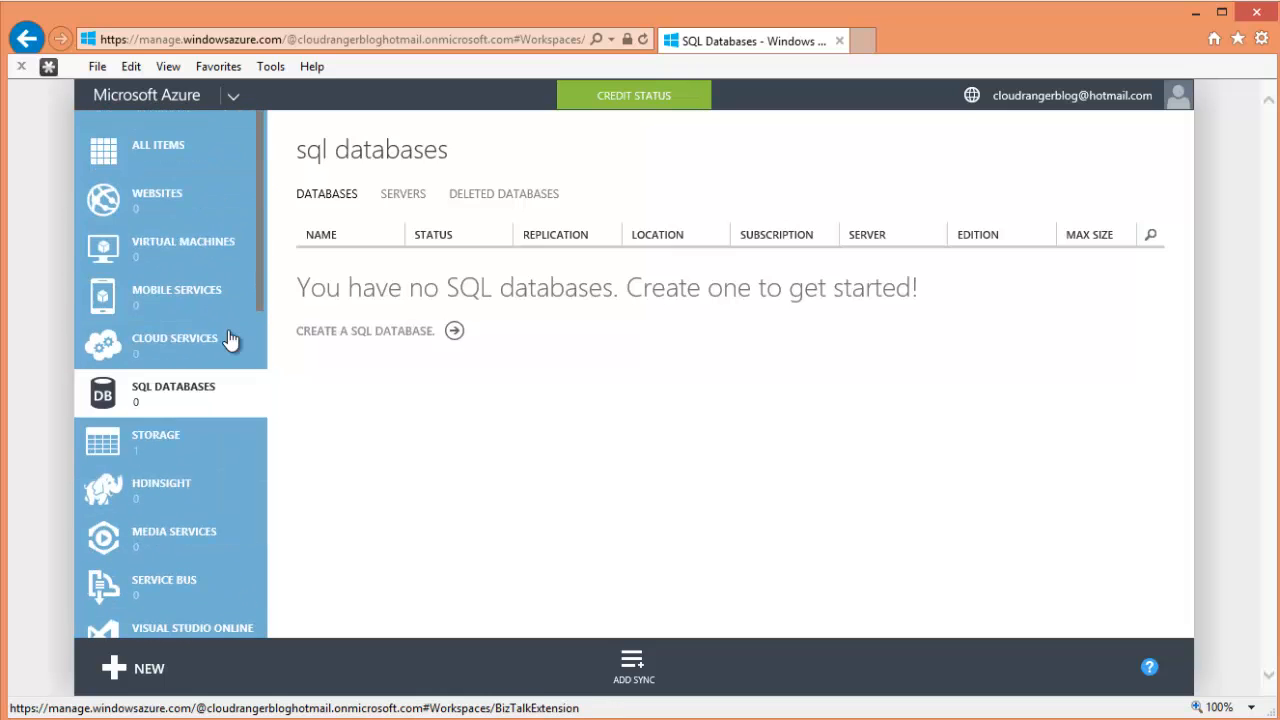
- Delete storage account cloudranger100, pasting its name into the confirmation field
click(220, 436)
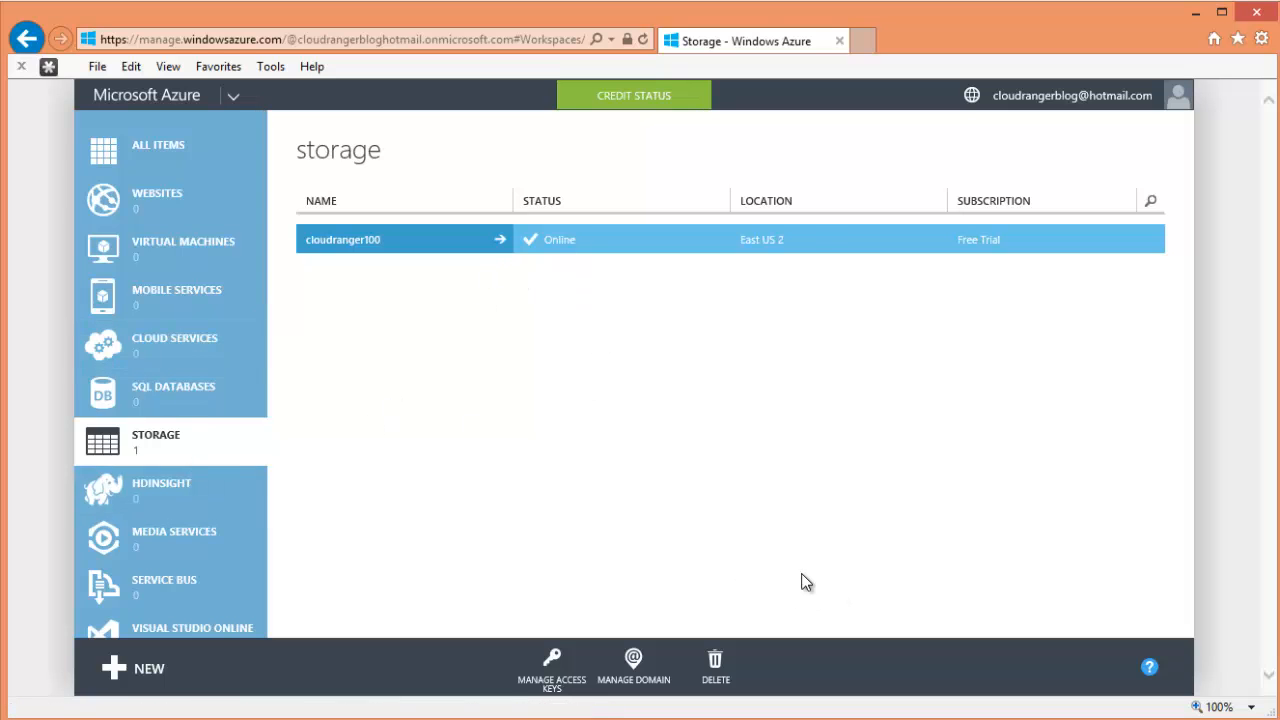
click(718, 666)
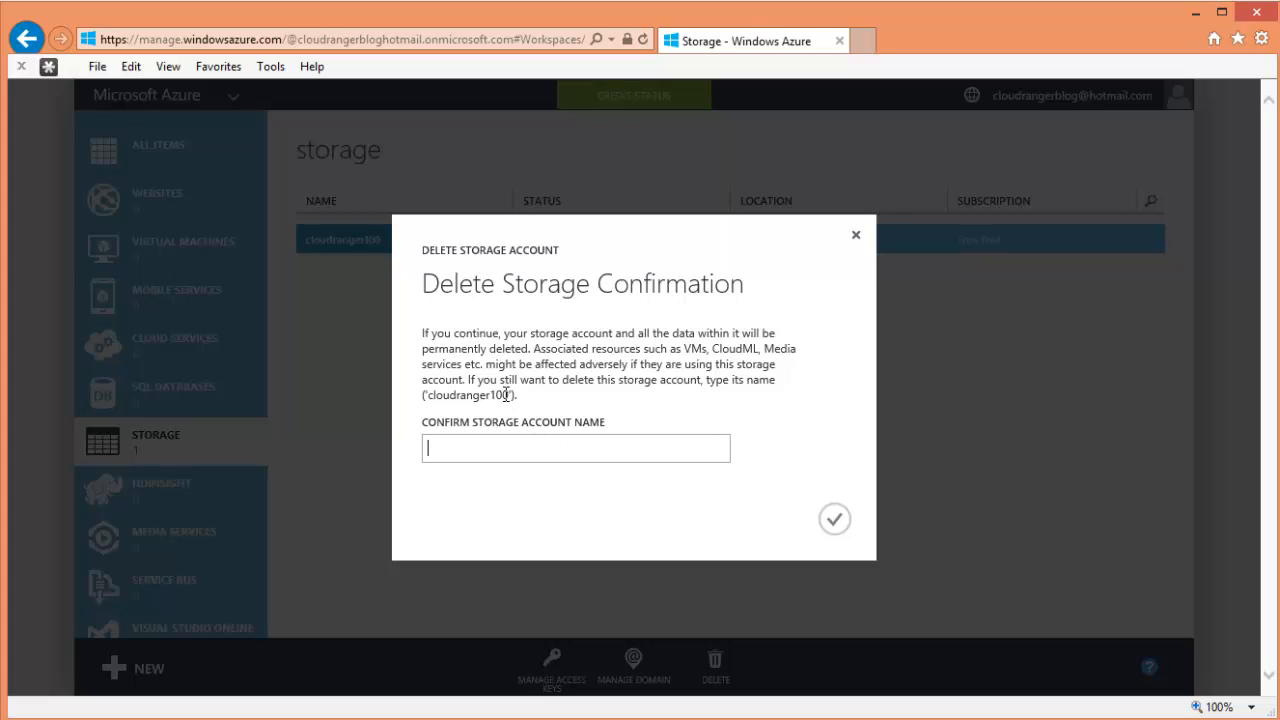
drag(506, 395, 443, 403)
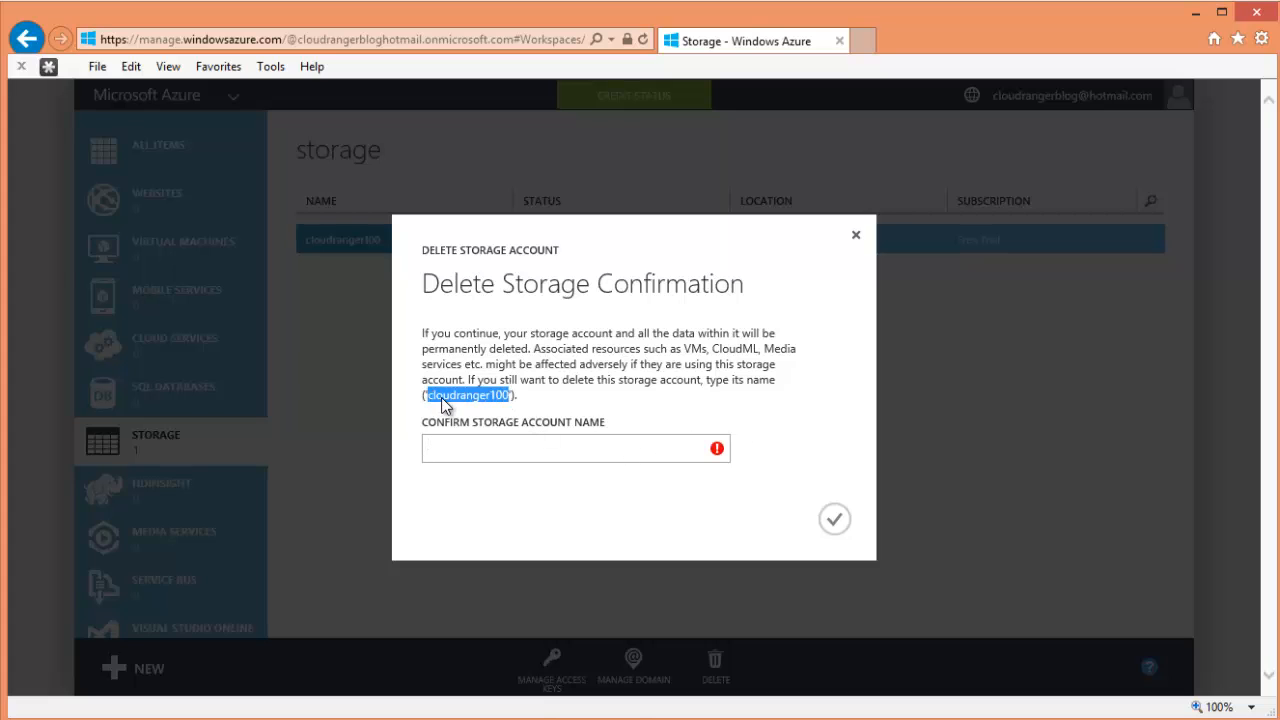
right_click(443, 403)
click(490, 434)
click(457, 451)
right_click(458, 451)
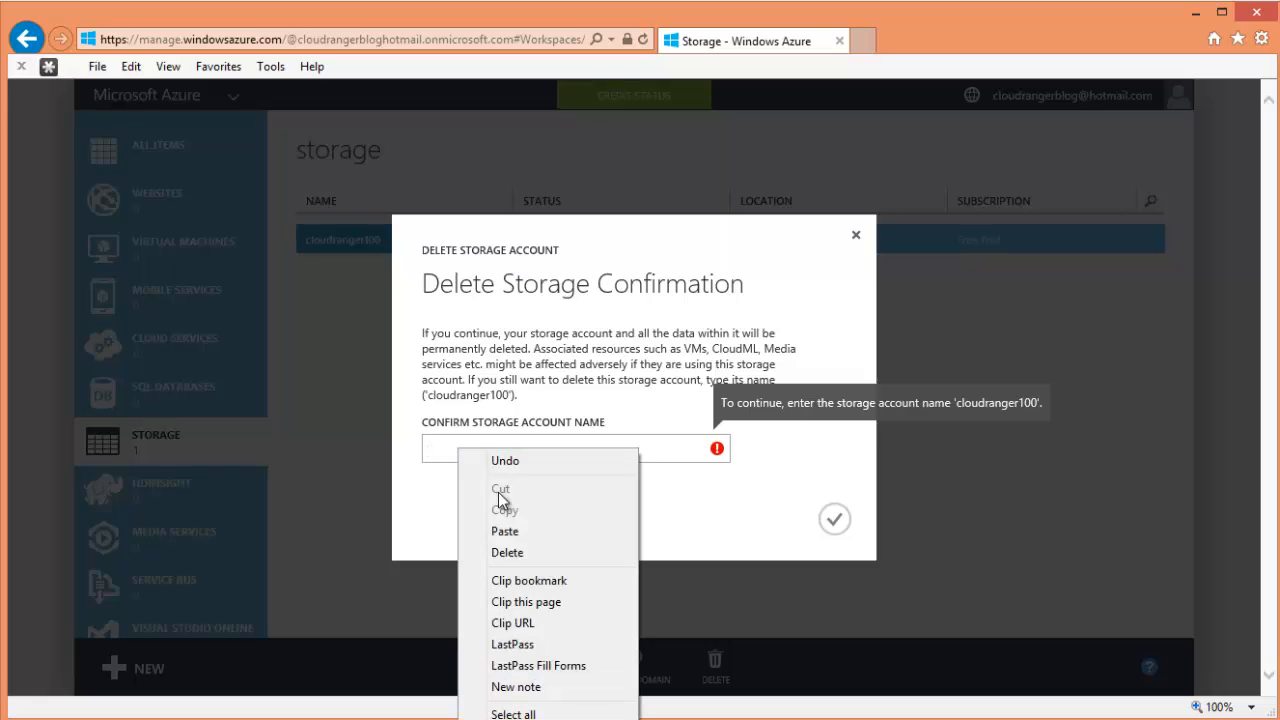
click(505, 531)
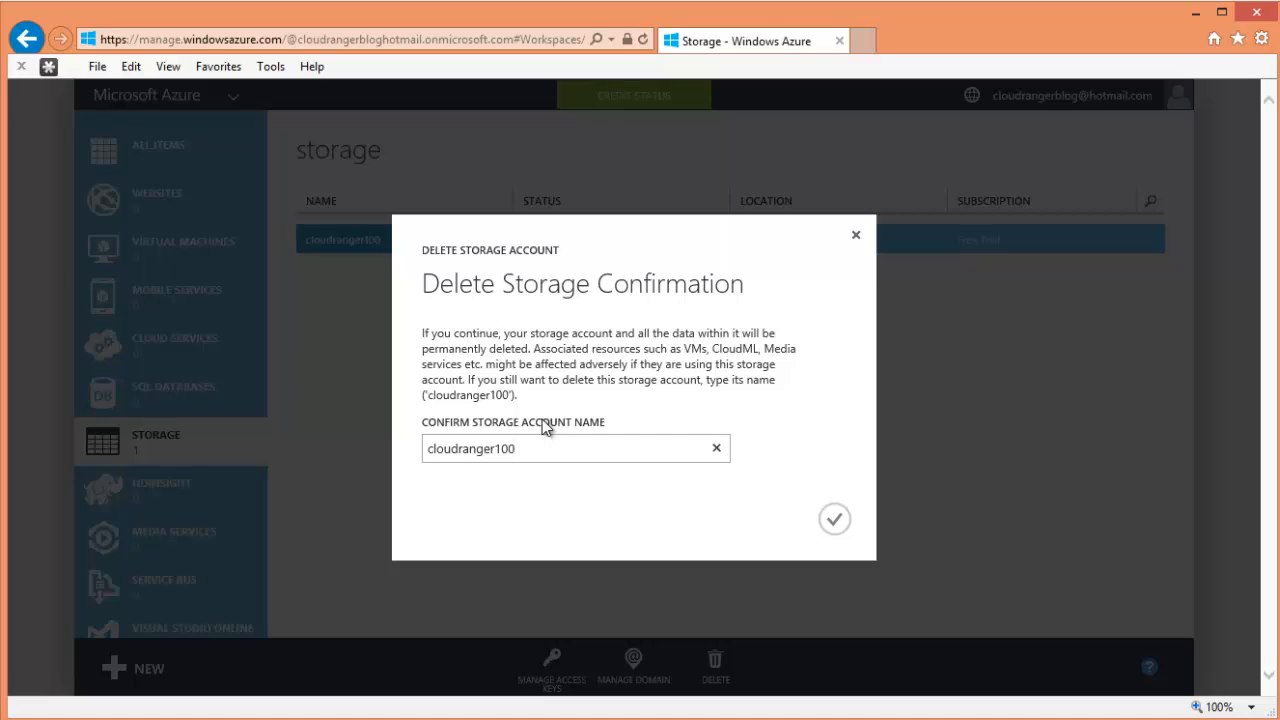
click(834, 518)
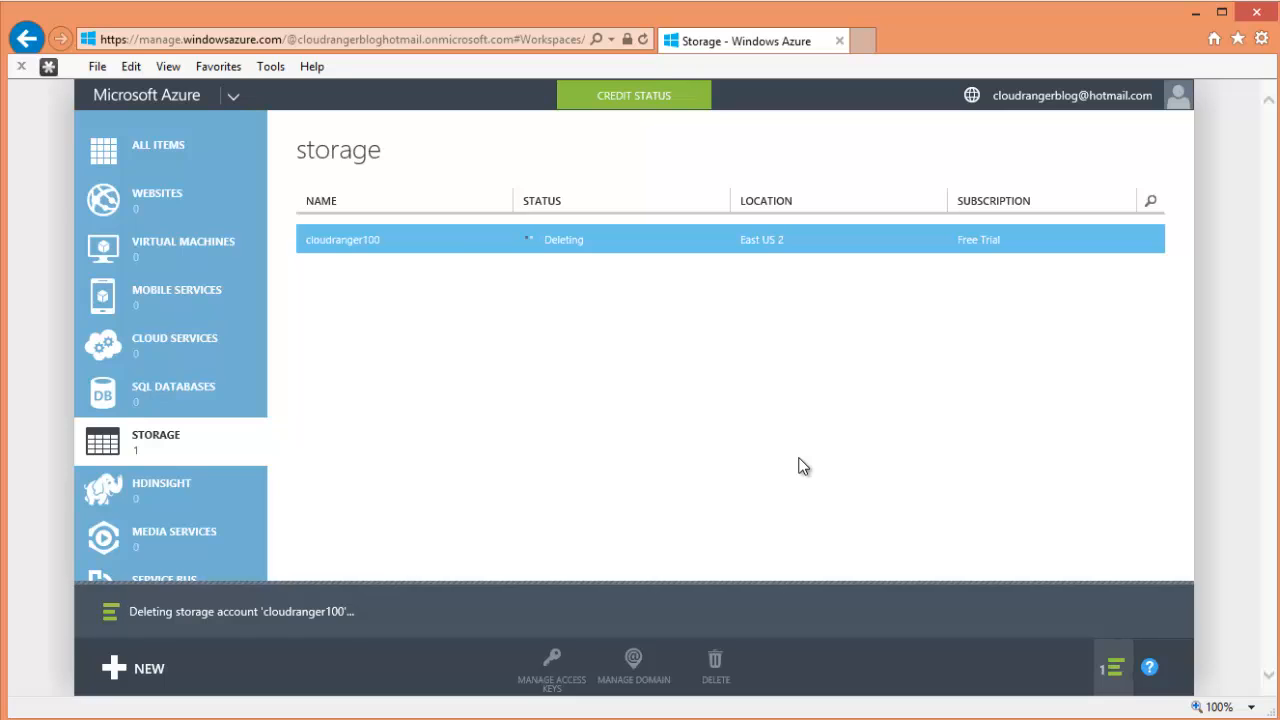
click(1150, 611)
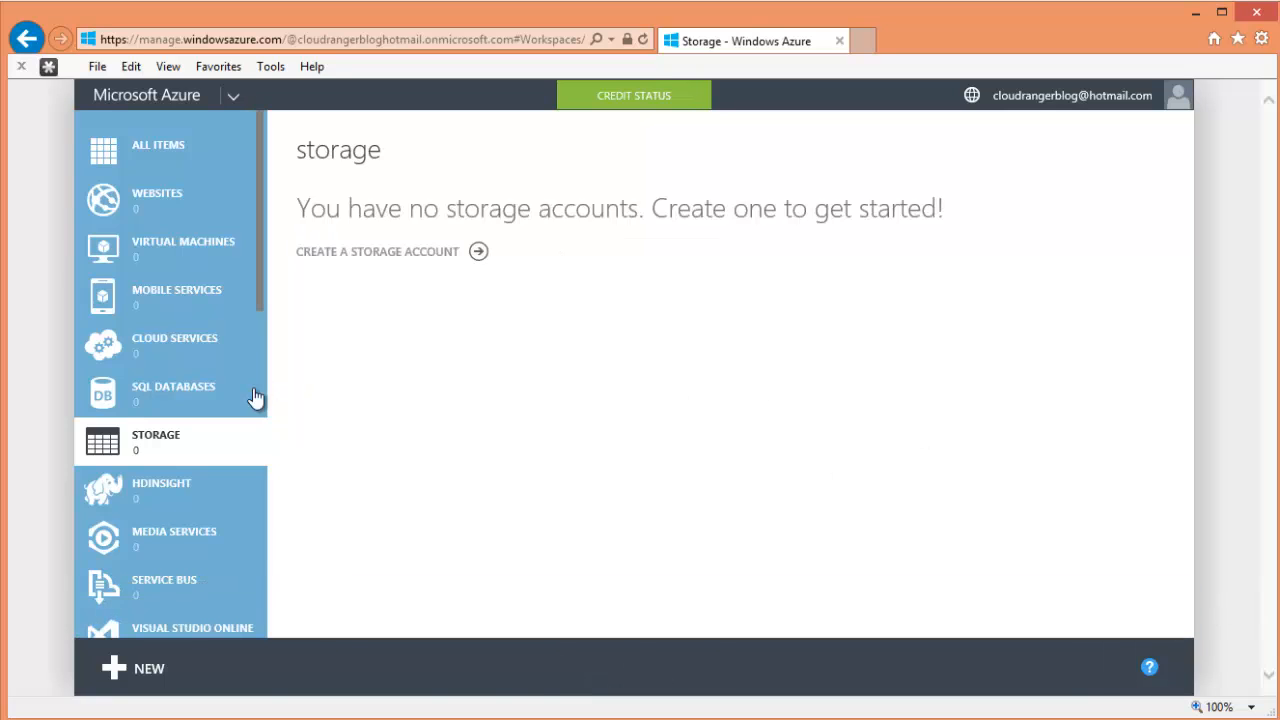
- Show All Items and refresh, confirming only Default Directory remains with zero counts
scroll(240, 400, down, 5)
scroll(225, 360, up, 5)
scroll(245, 220, down, 2)
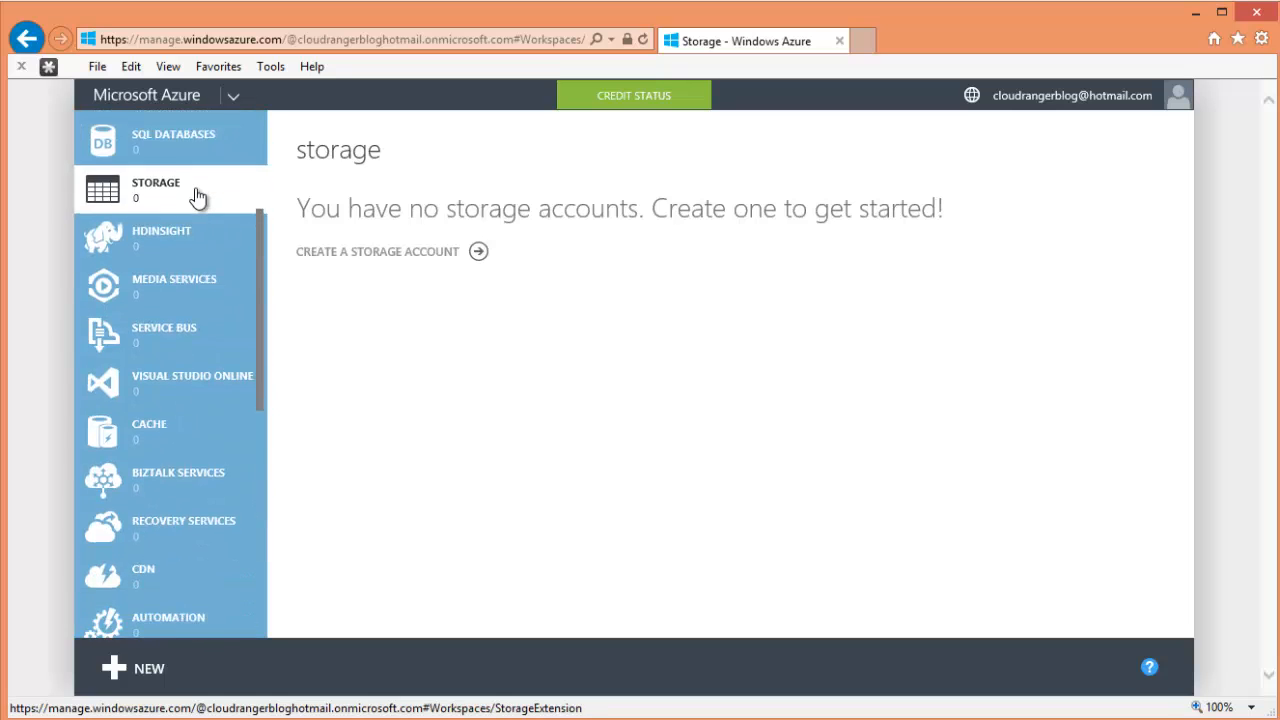
scroll(200, 150, up, 2)
click(175, 146)
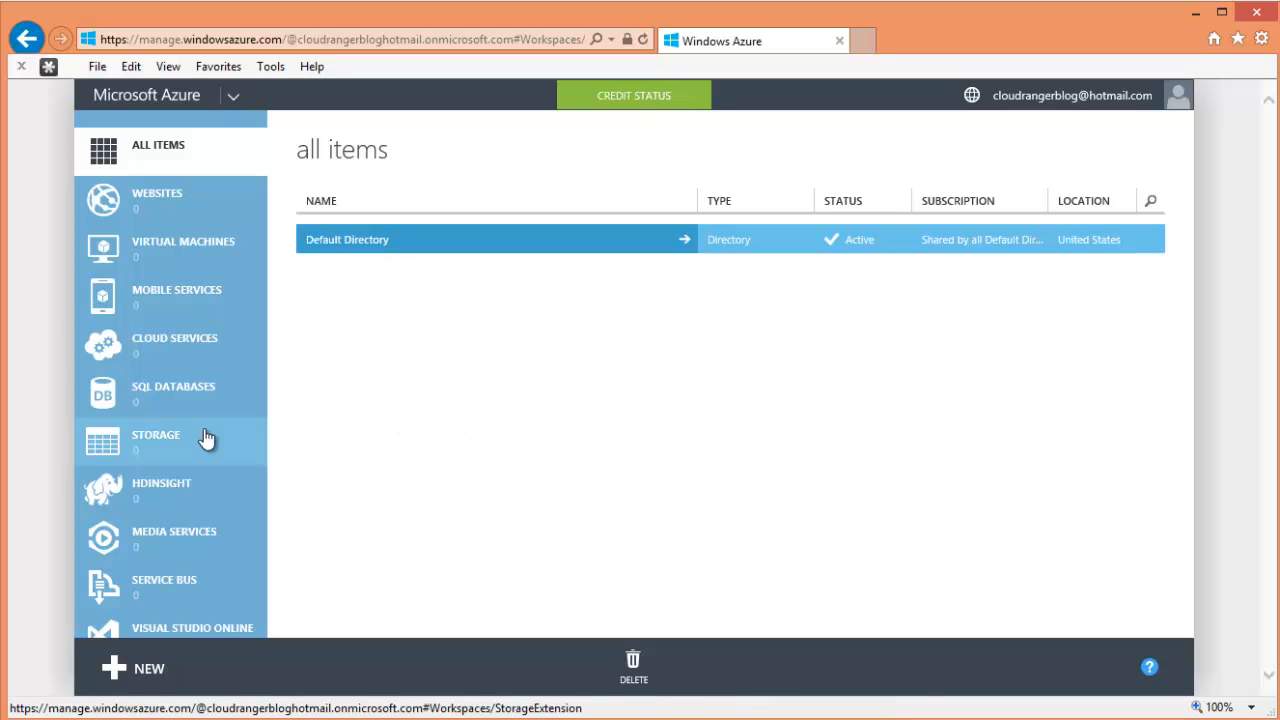
scroll(163, 420, down, 10)
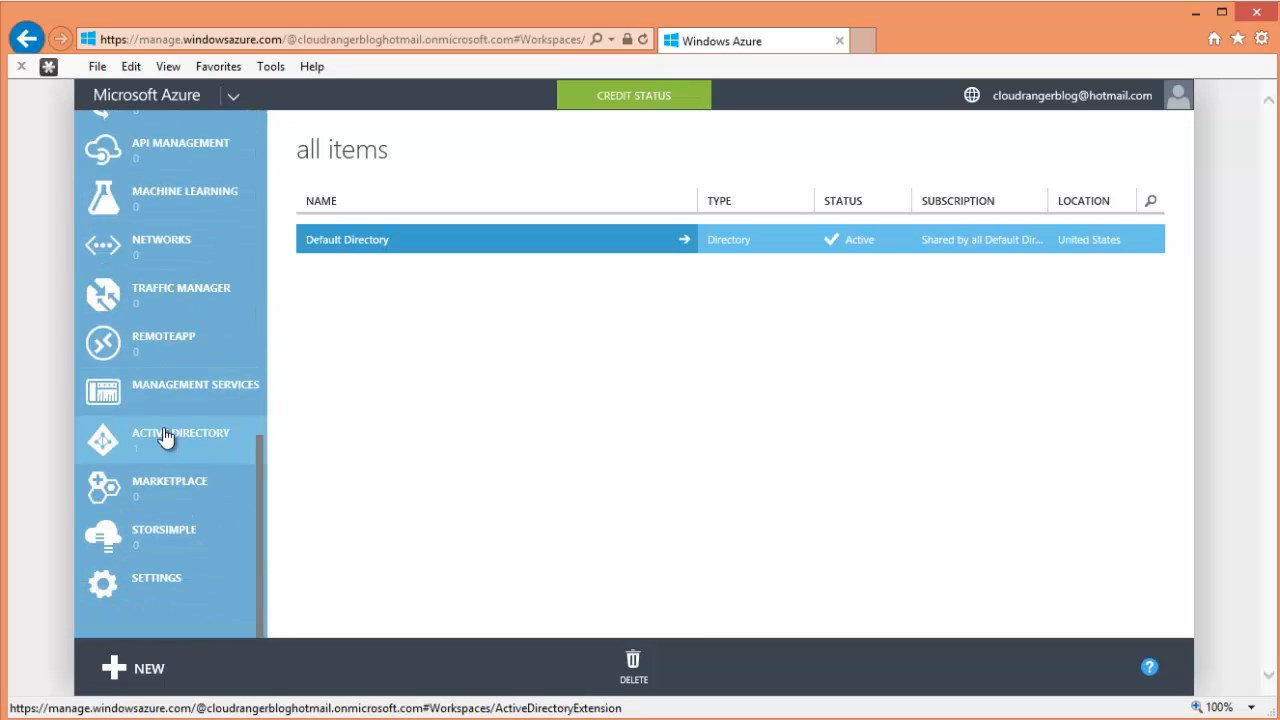
scroll(140, 450, up, 10)
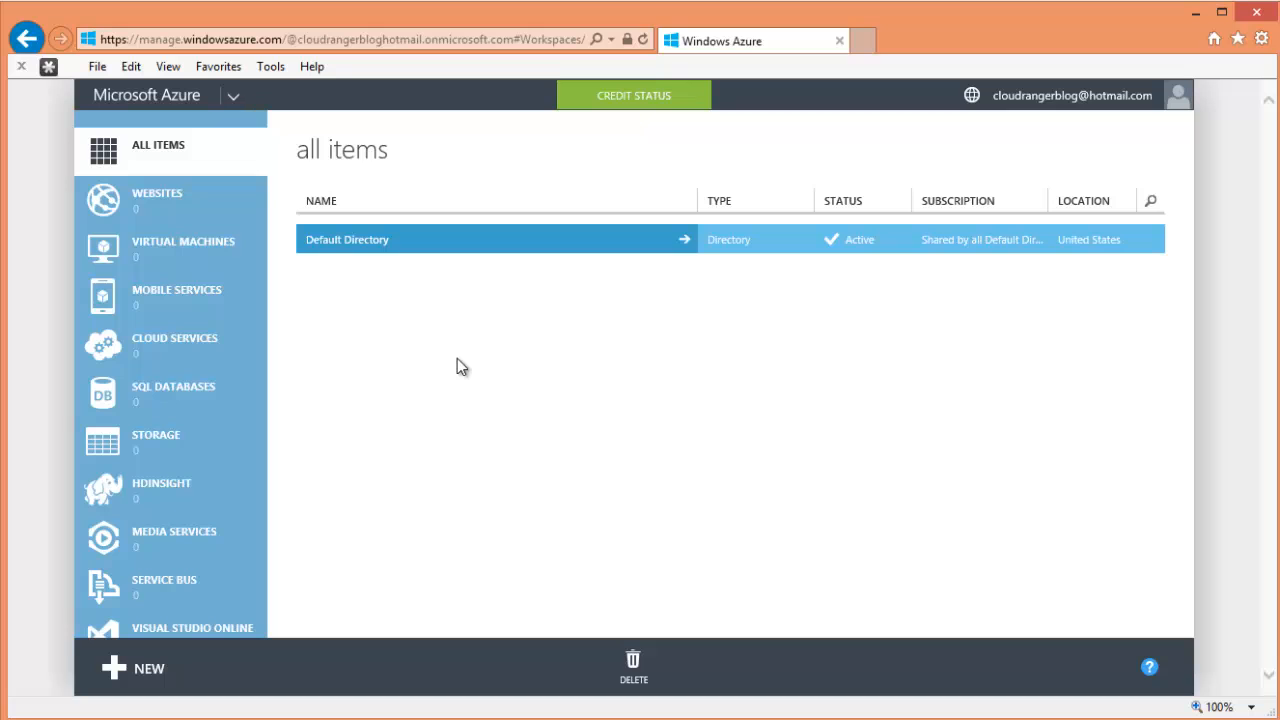
scroll(240, 445, down, 5)
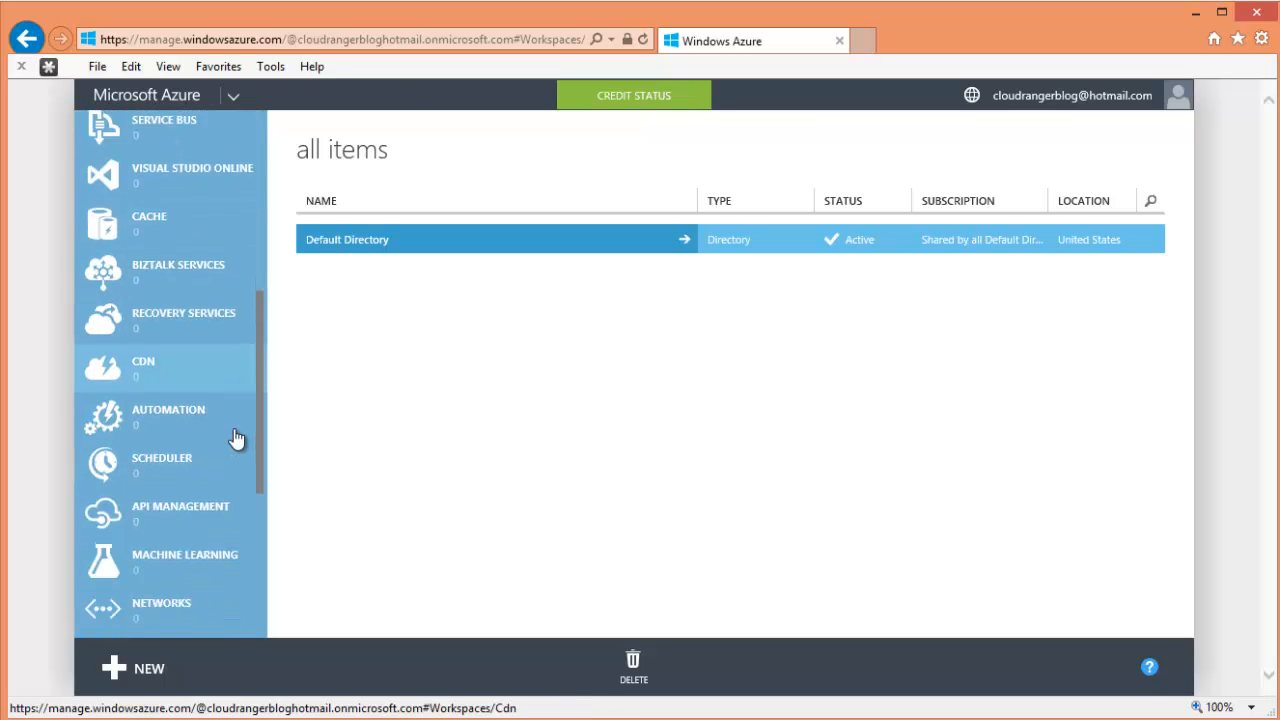
scroll(237, 437, down, 3)
scroll(230, 437, up, 10)
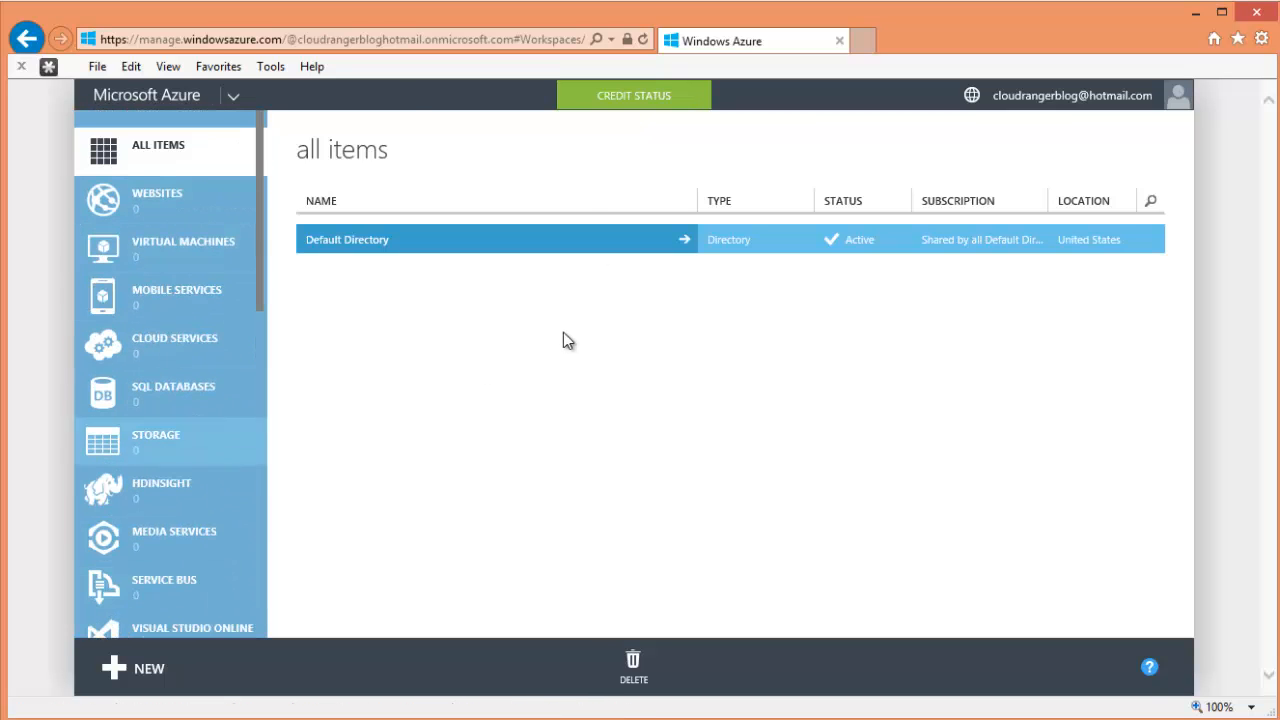
click(170, 145)
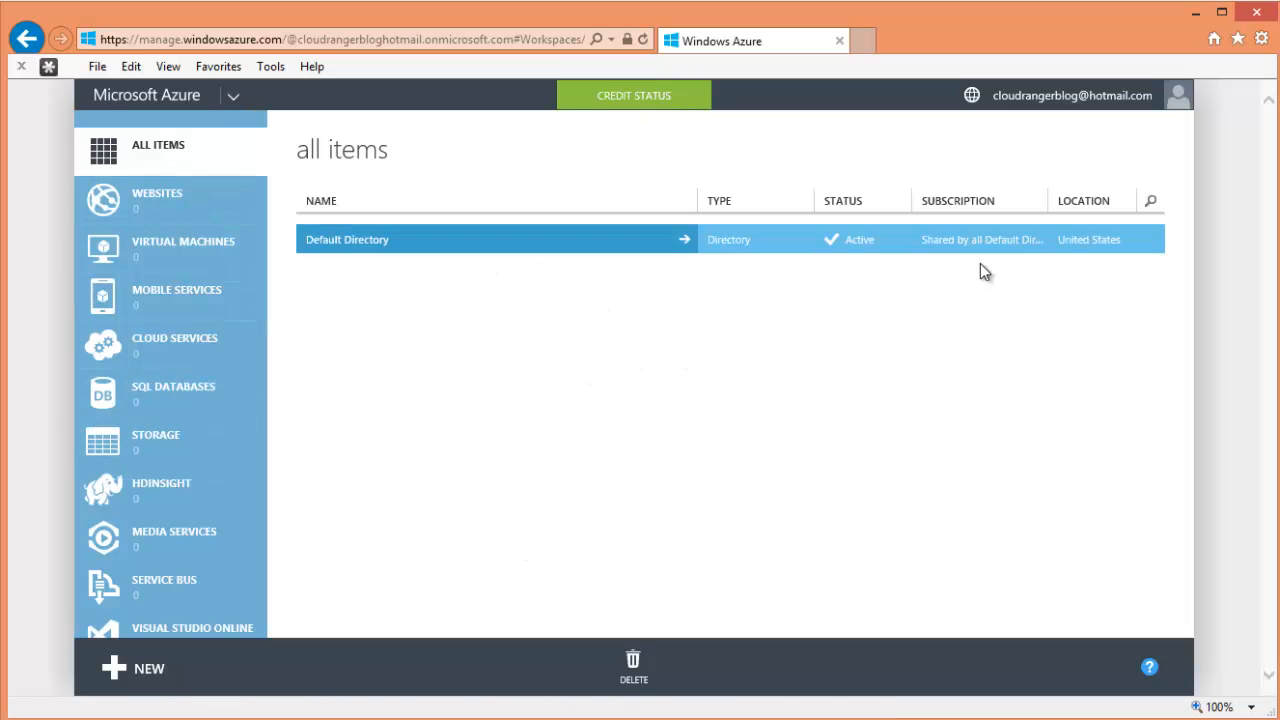